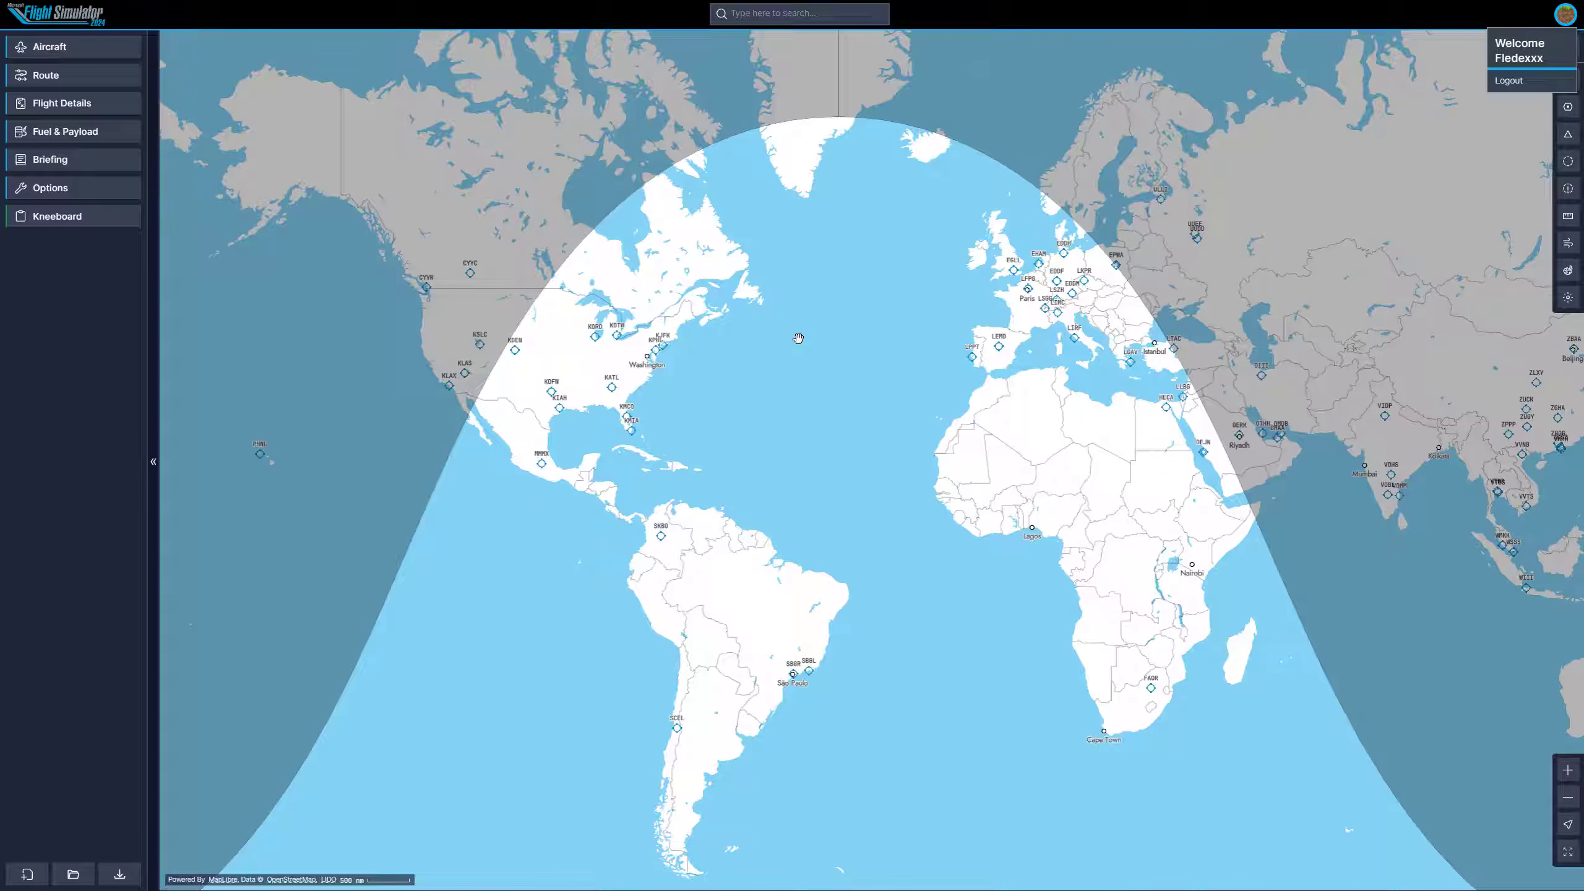
Browse the map's layer, airport and nav-aid display options.
left_click(1315, 134)
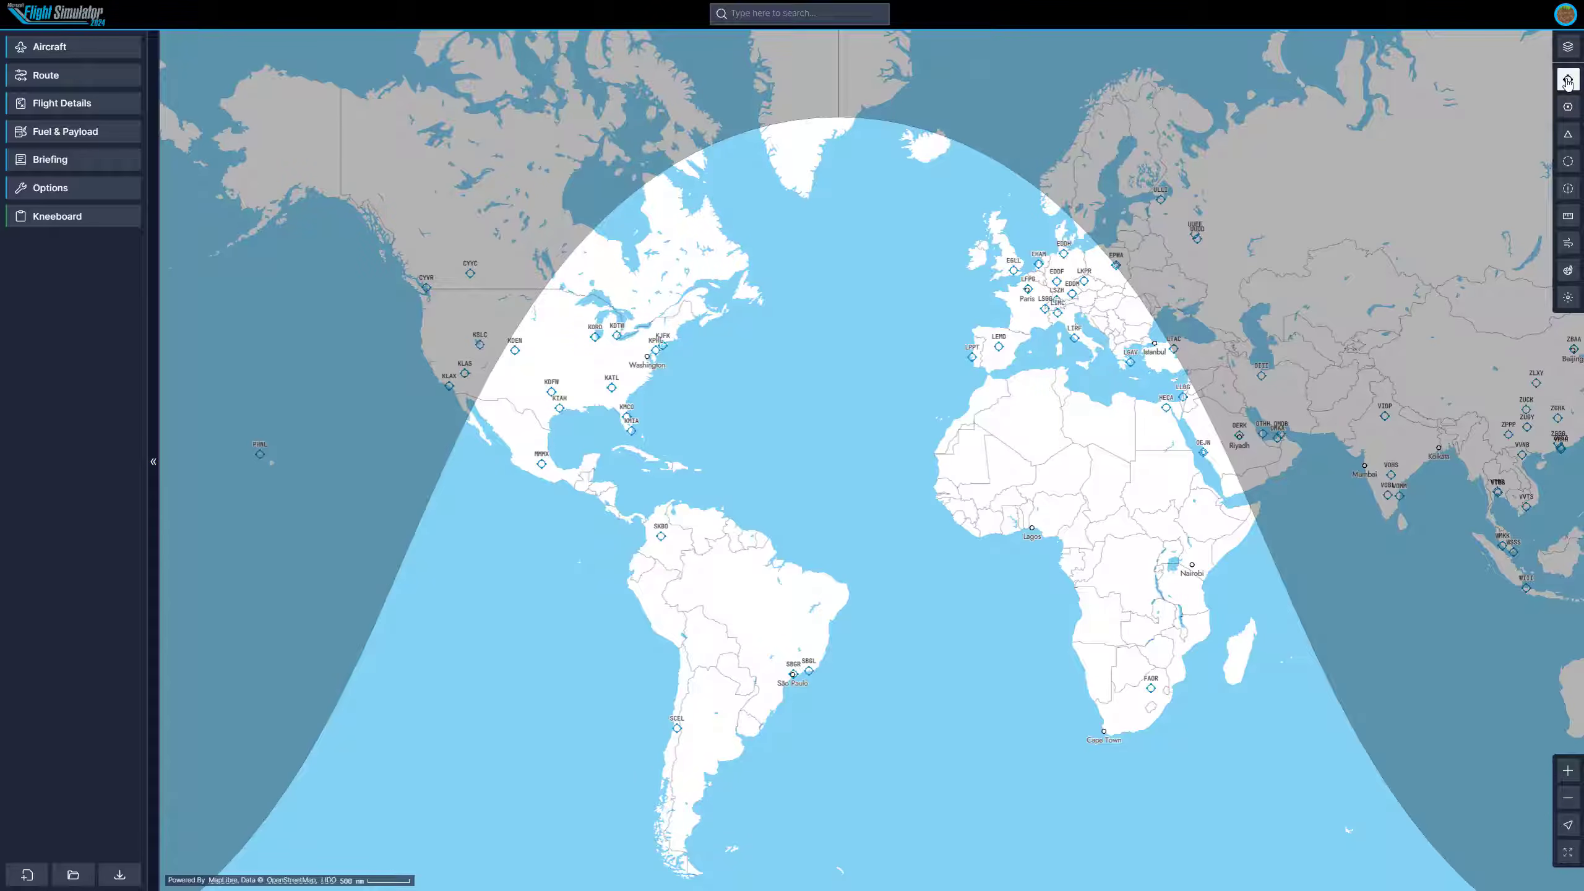
left_click(1568, 47)
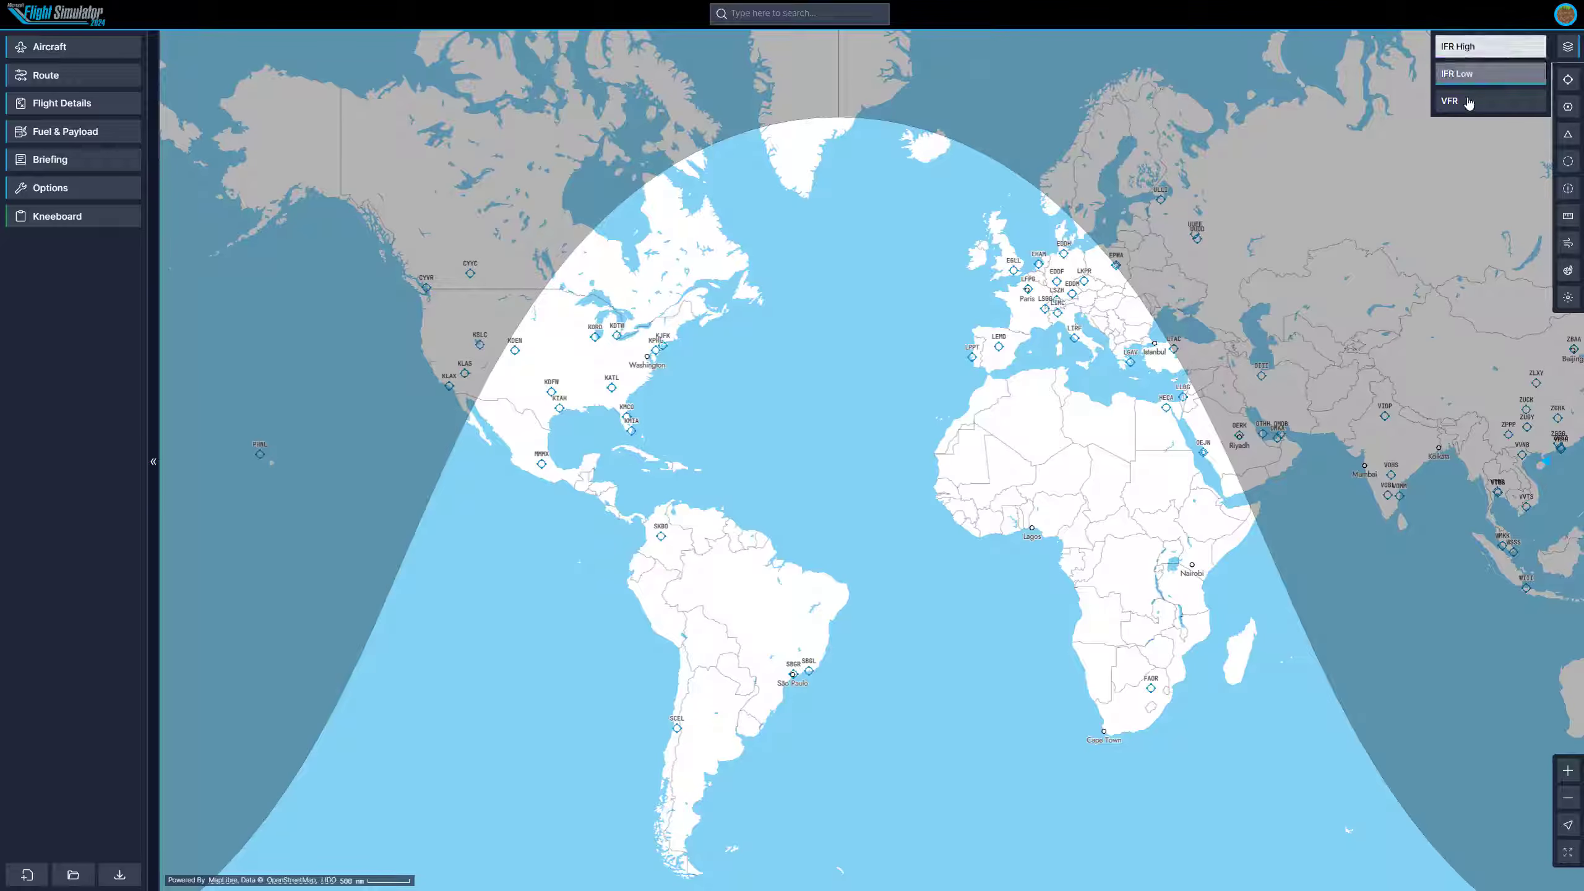
left_click(1454, 146)
left_click(1568, 79)
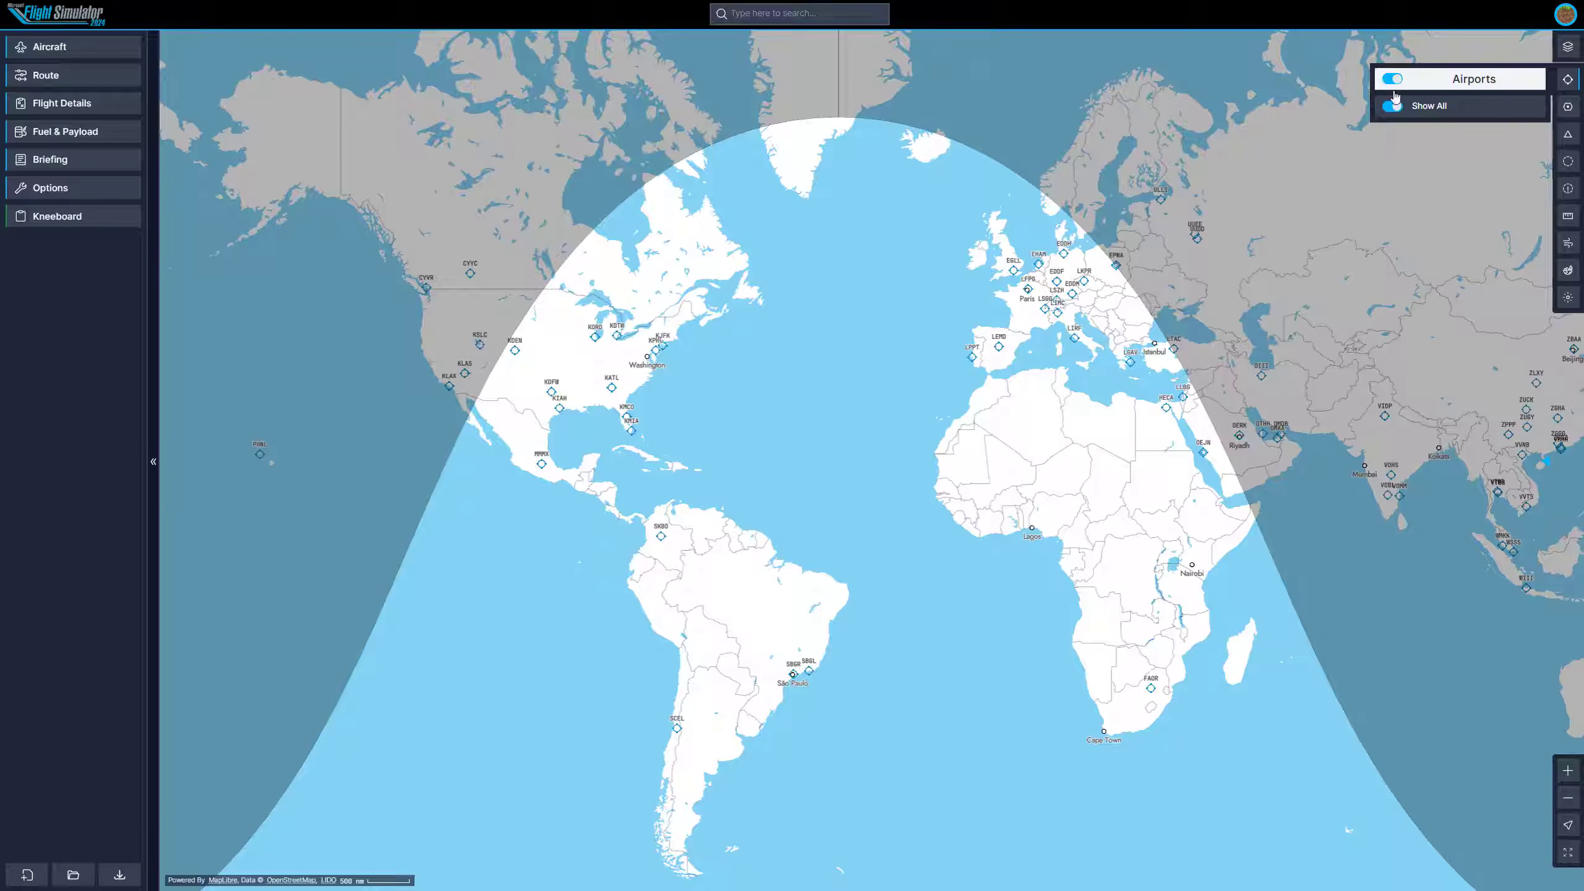
left_click(1446, 148)
left_click(1568, 105)
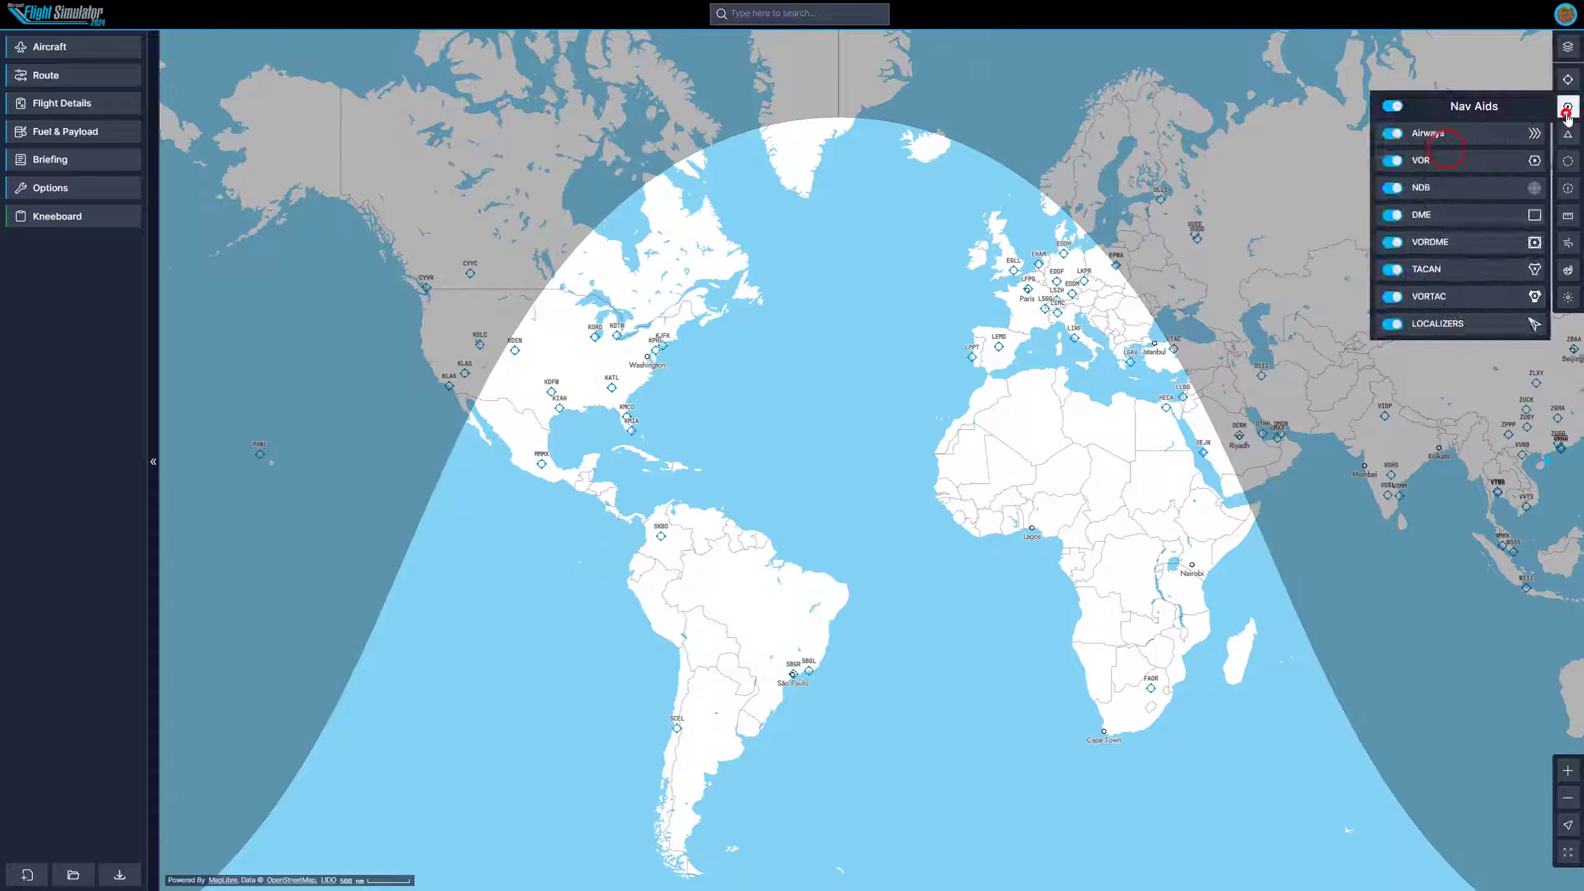
left_click(1568, 106)
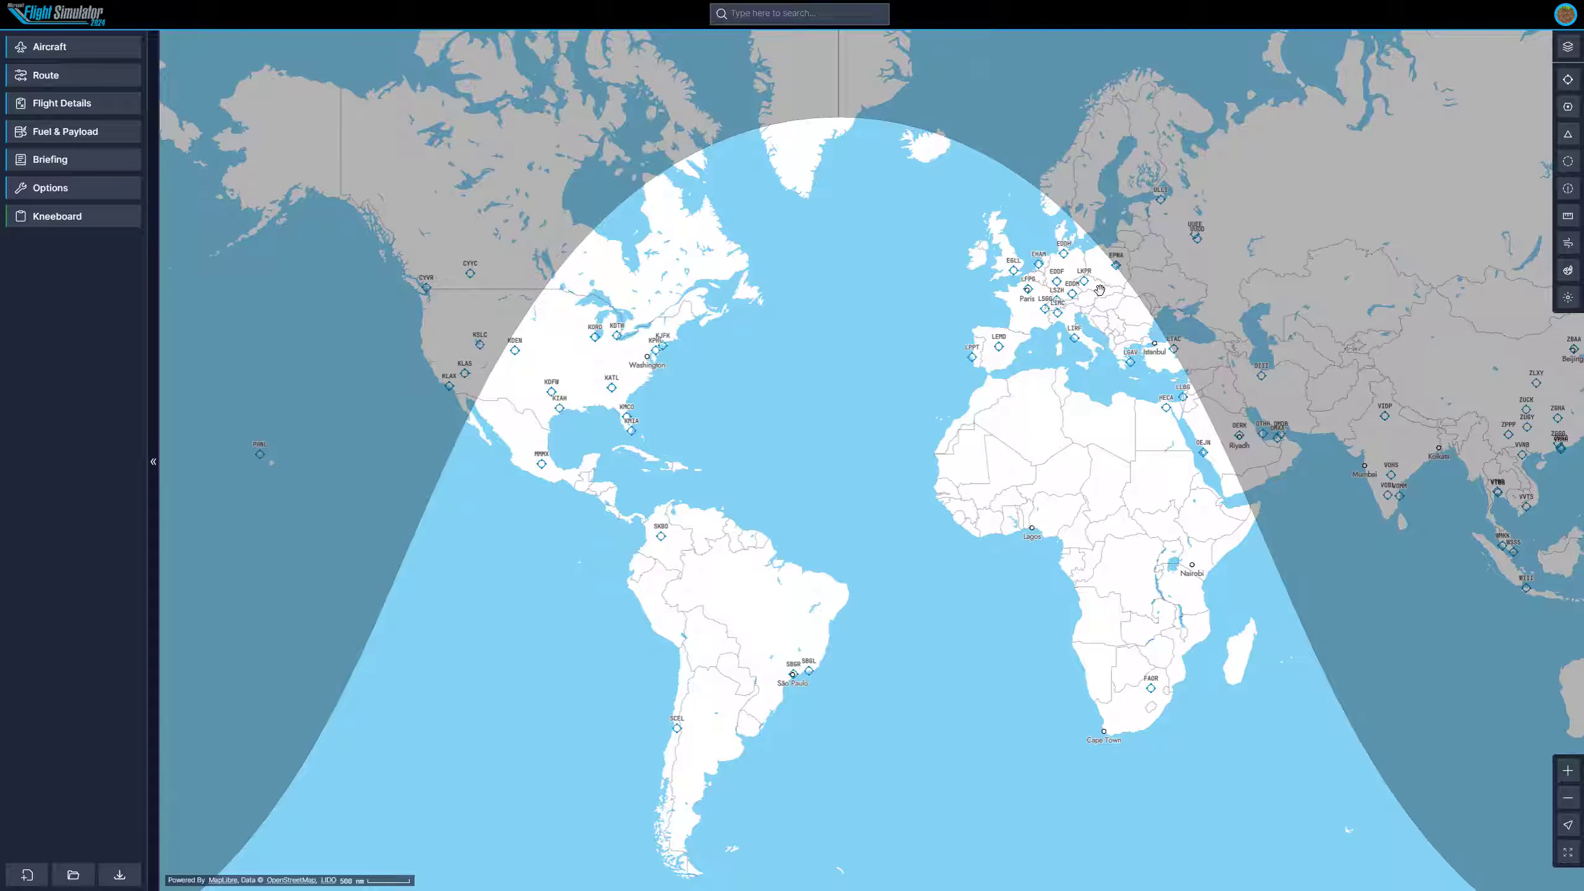
Zoom and pan the world map into central Europe to examine the airspace over southern Germany.
scroll(1086, 272, "up", 3)
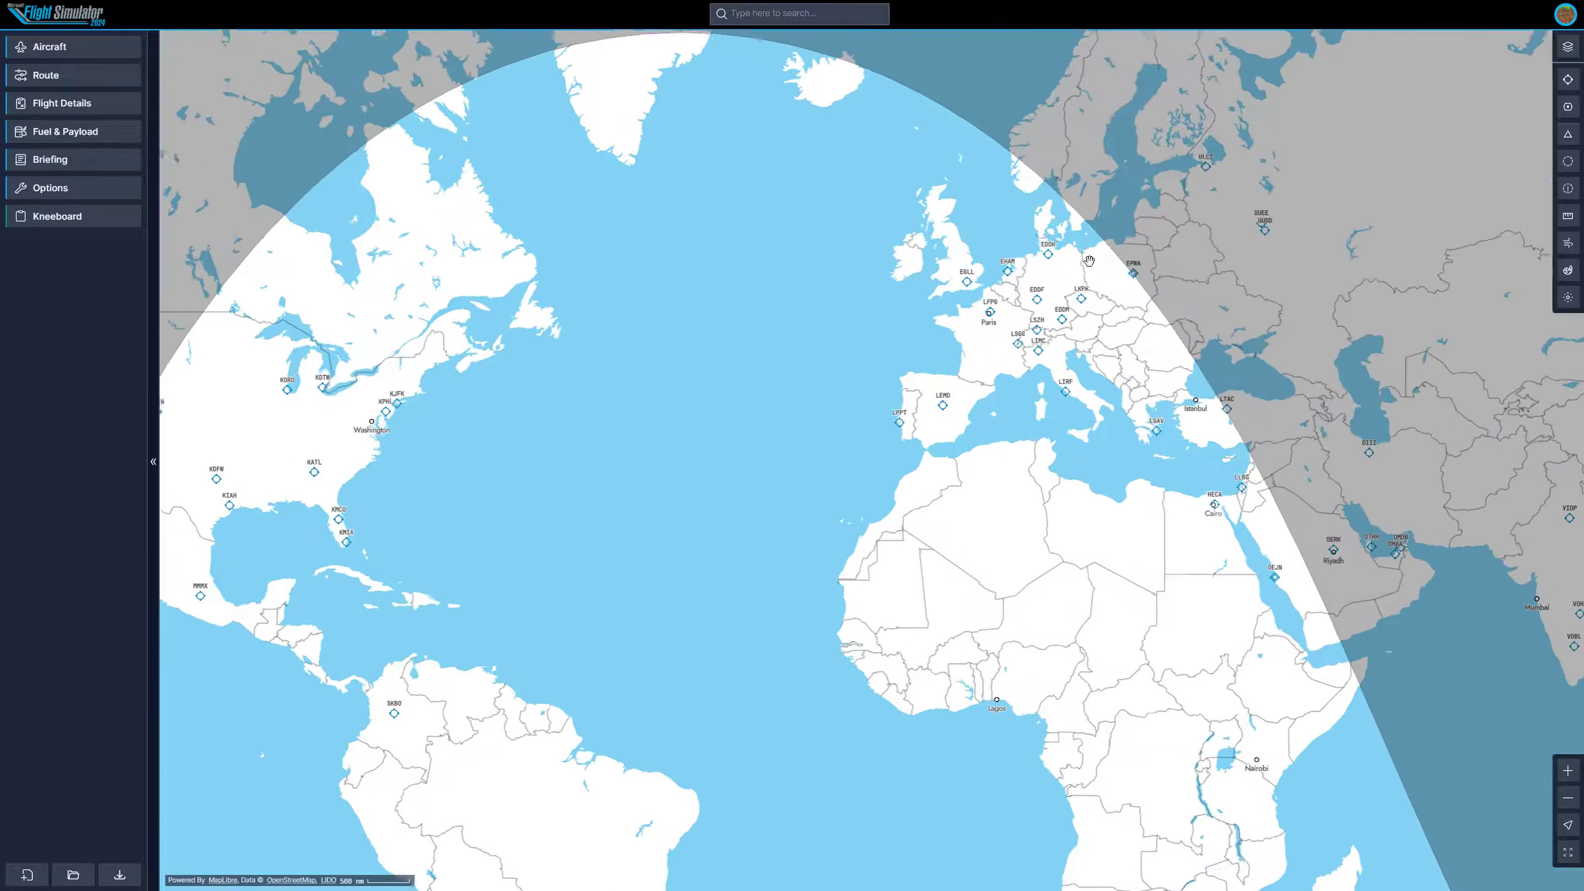
left_click_drag(1087, 272, 951, 305)
scroll(896, 324, "up", 3)
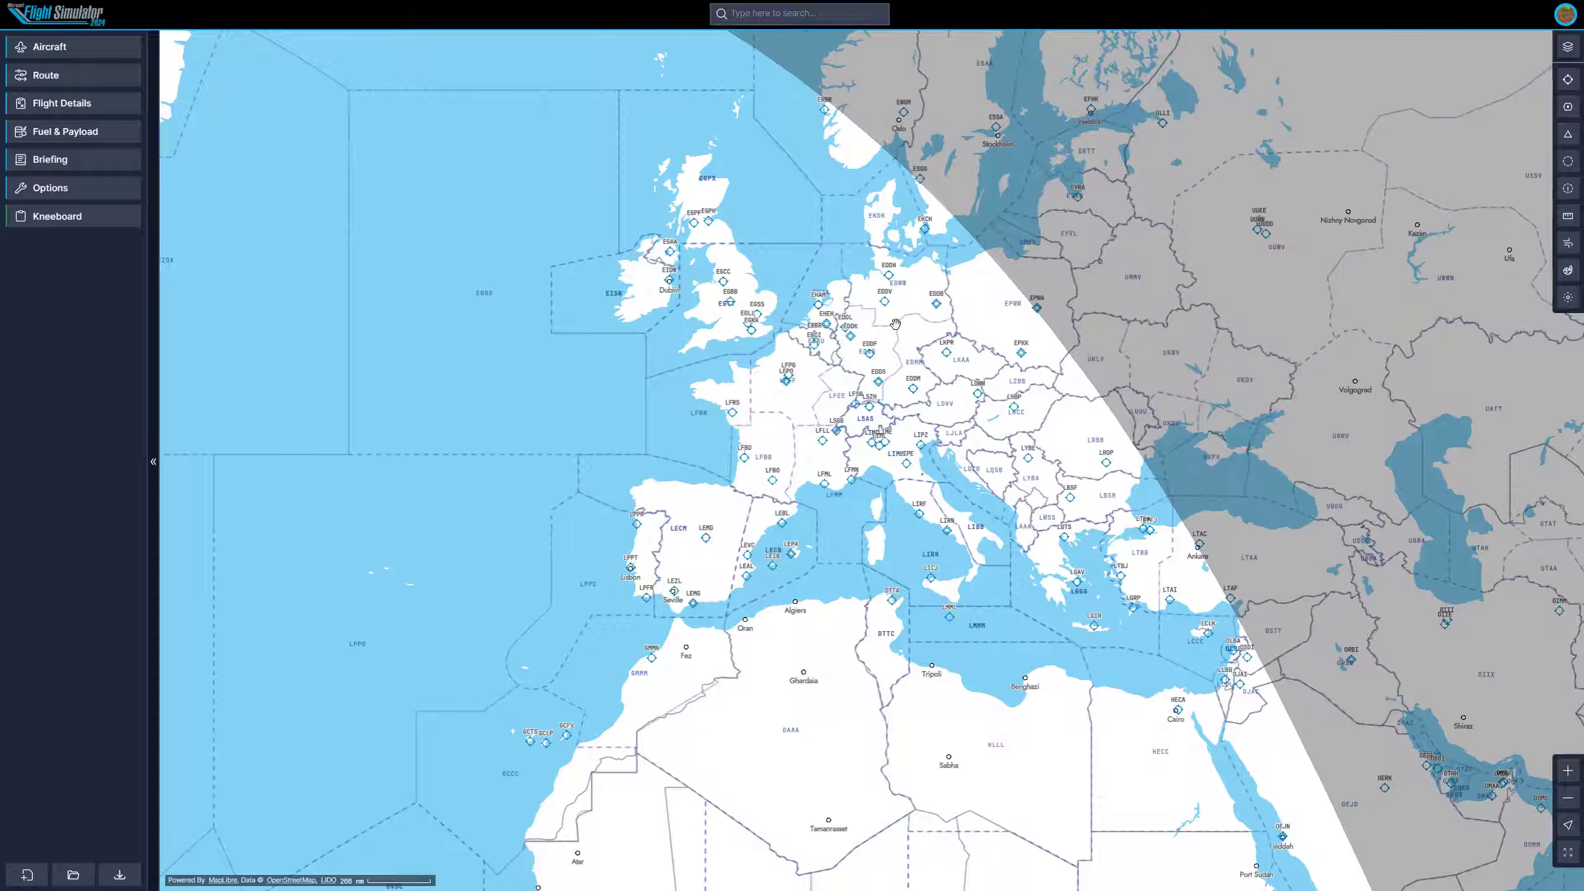
scroll(895, 323, "up", 3)
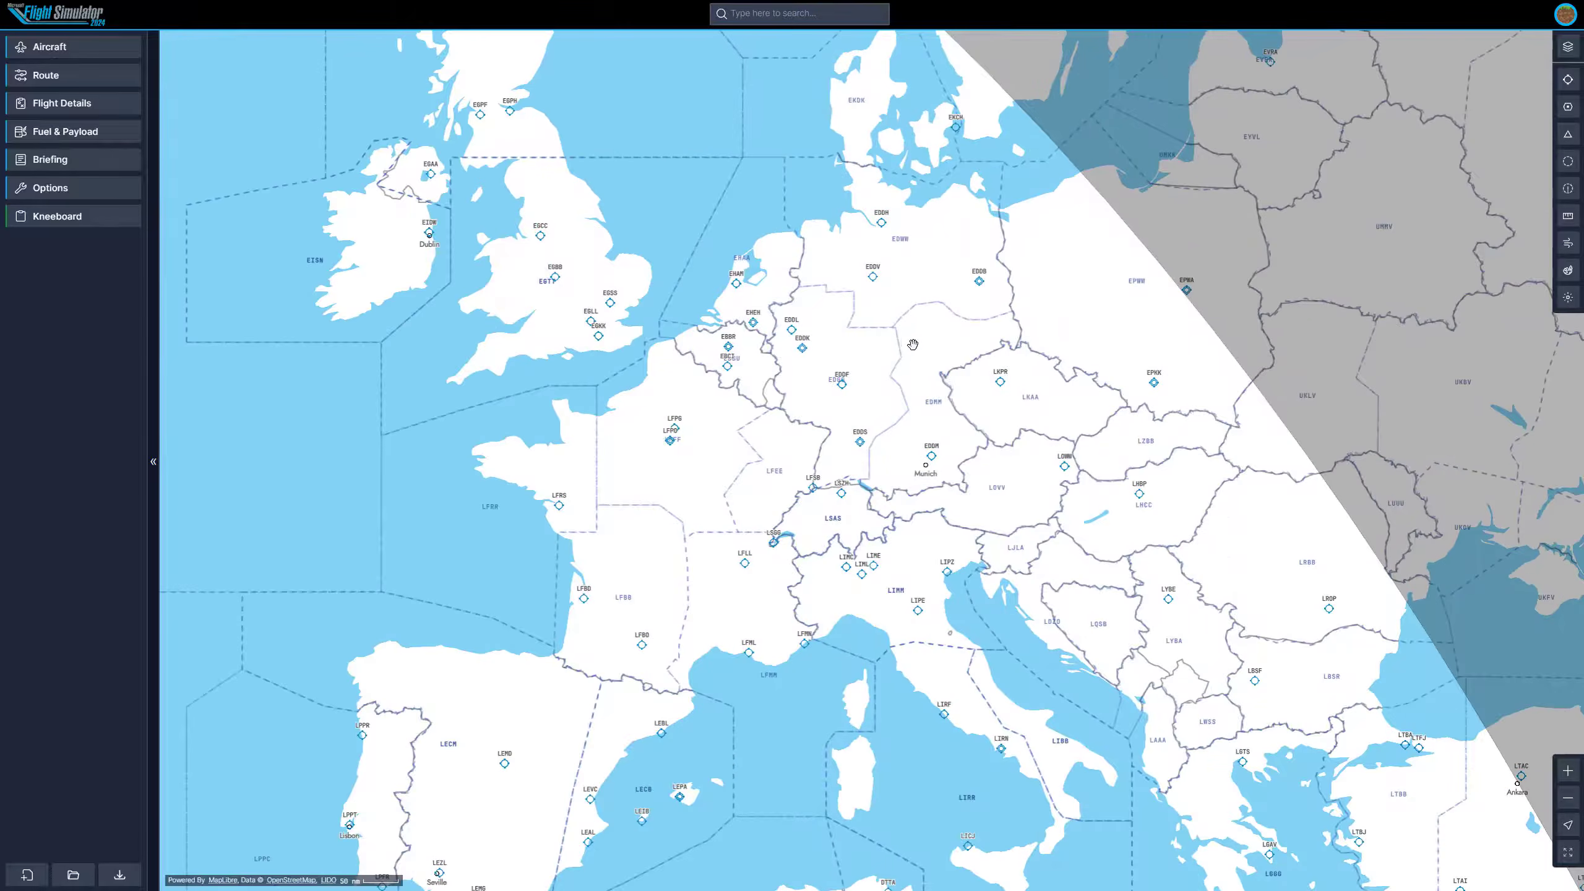
left_click_drag(905, 343, 808, 431)
scroll(768, 493, "up", 6)
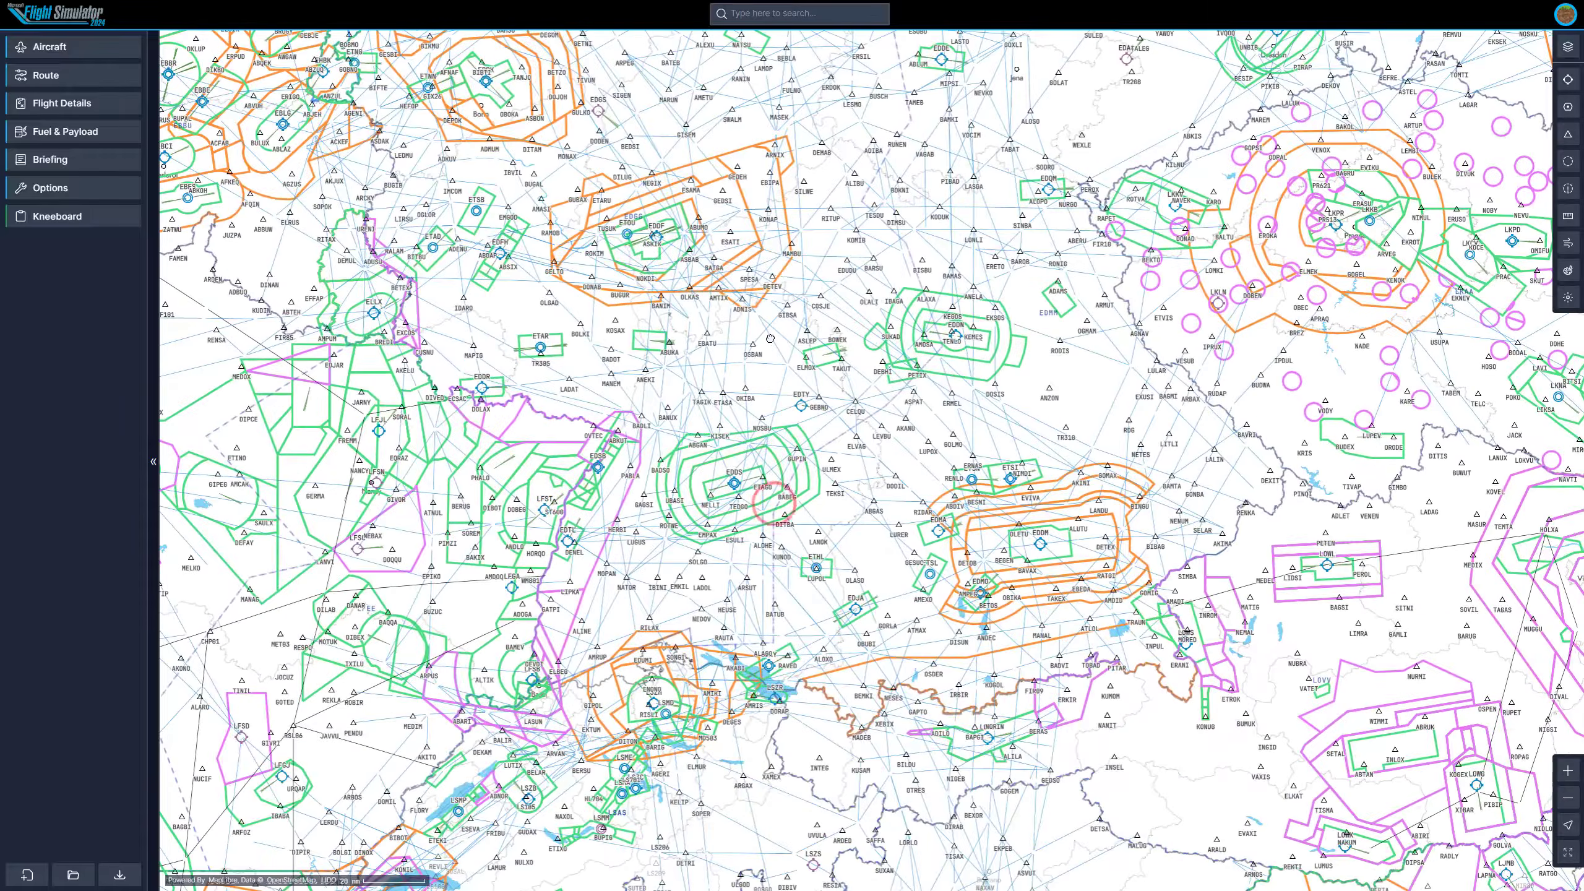
left_click_drag(773, 503, 802, 347)
scroll(809, 409, "down", 3)
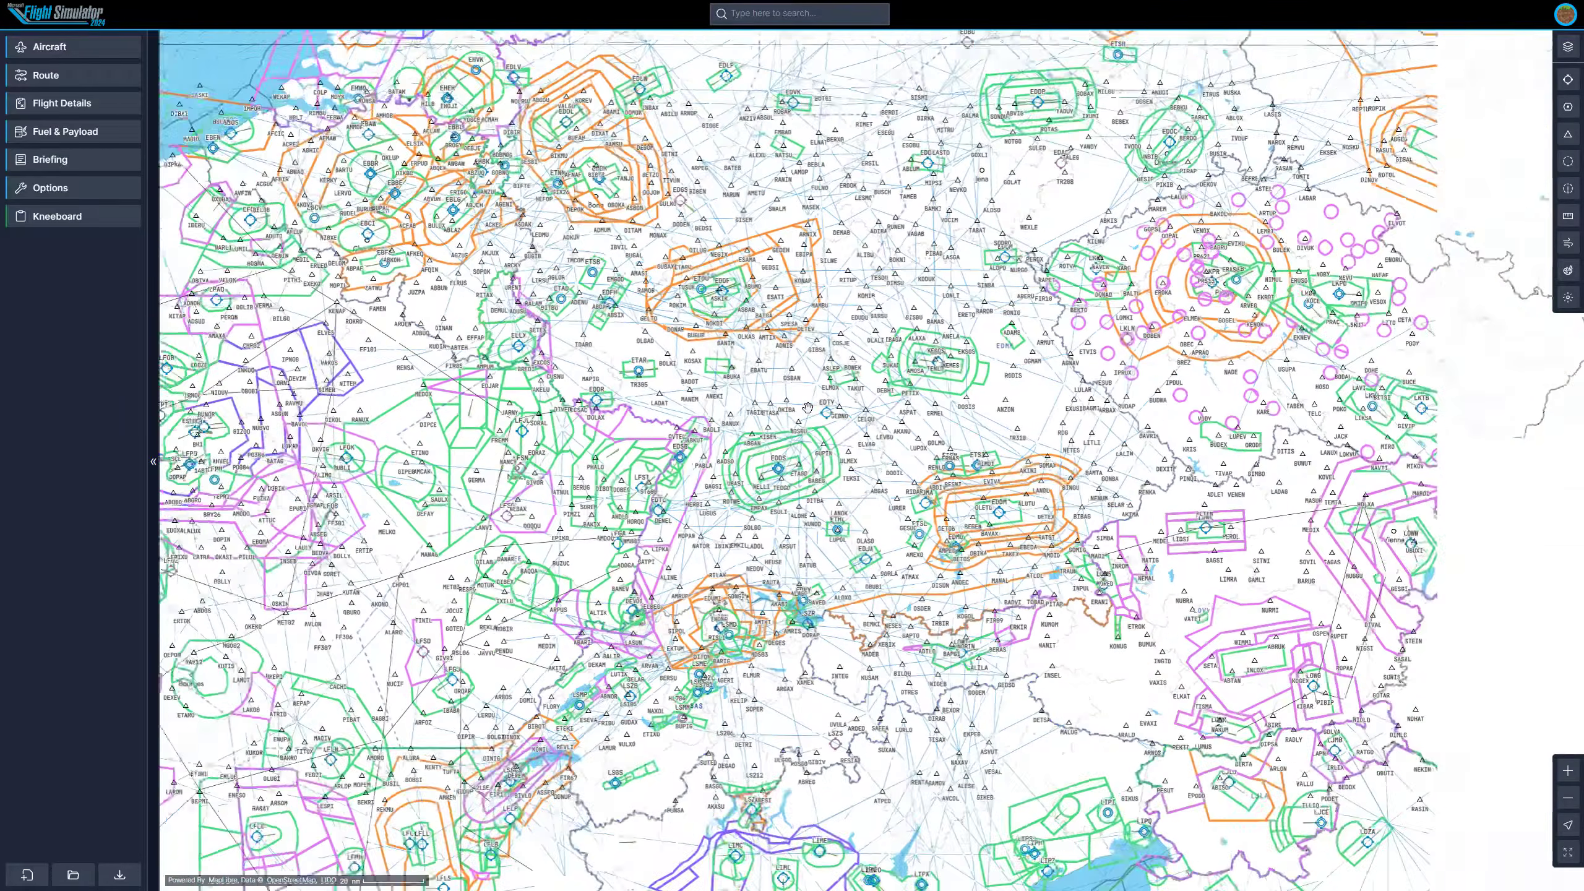
scroll(789, 399, "up", 3)
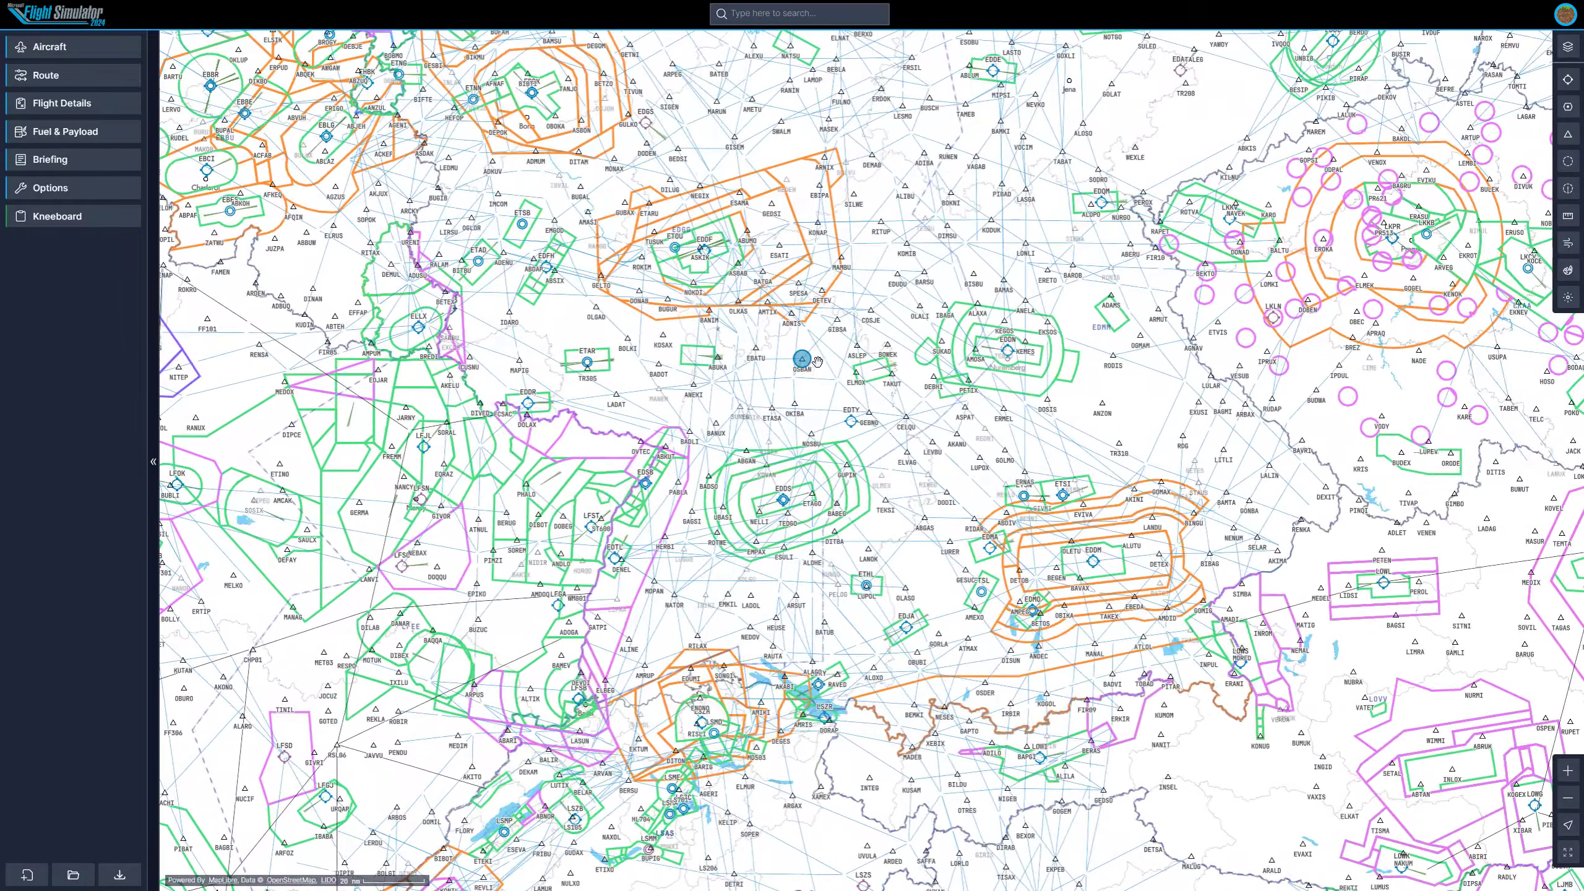
scroll(892, 353, "up", 2)
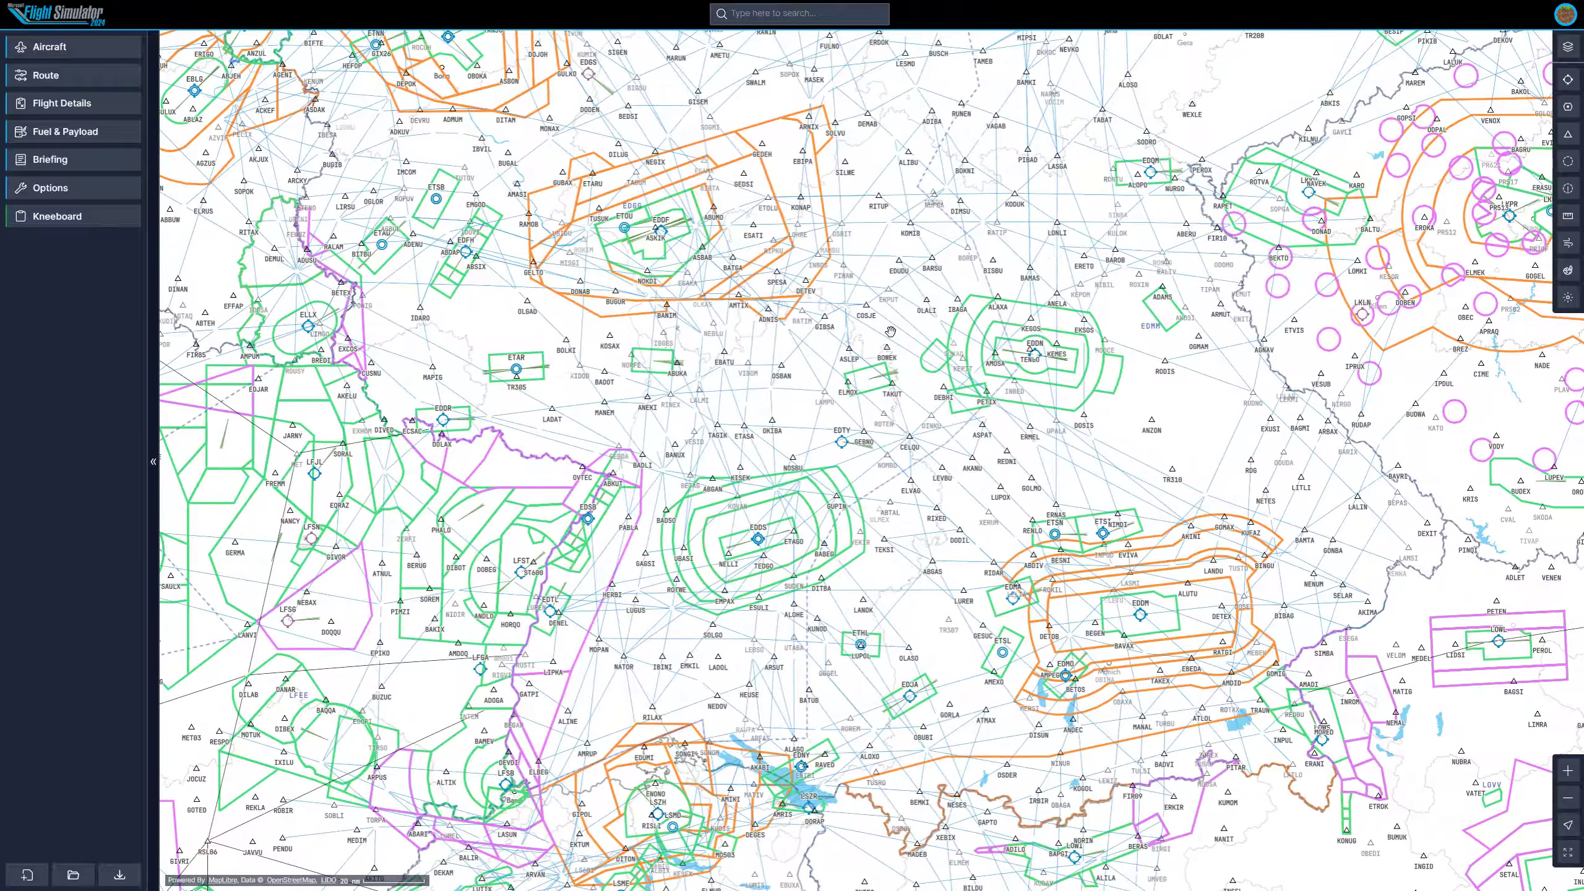
scroll(899, 457, "up", 3)
scroll(899, 457, "down", 4)
scroll(899, 458, "down", 6)
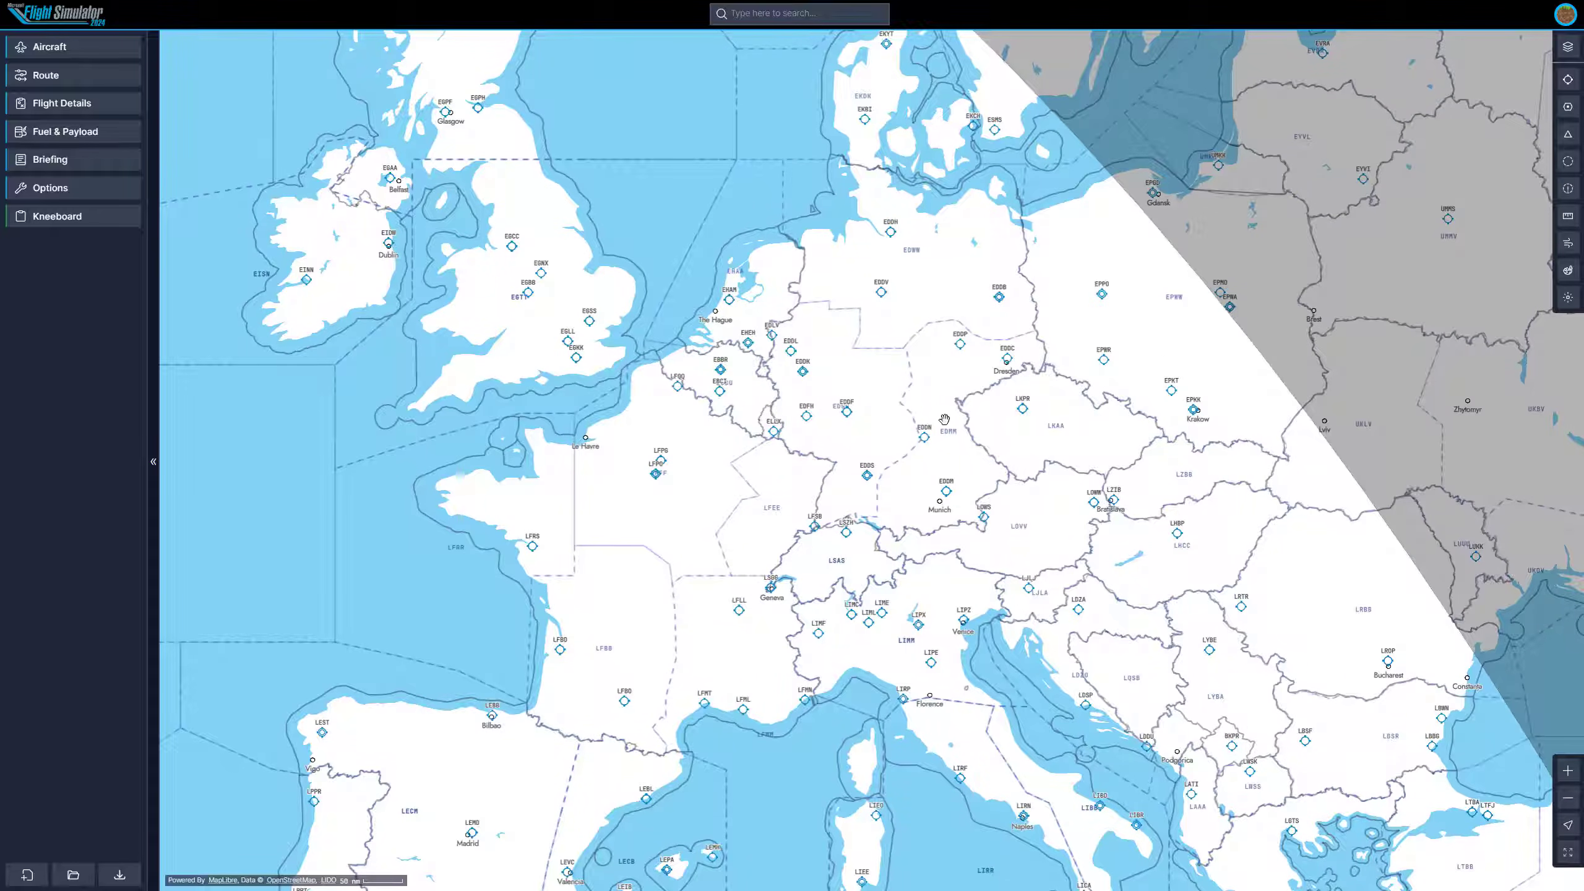
left_click_drag(917, 396, 895, 398)
scroll(895, 398, "up", 2)
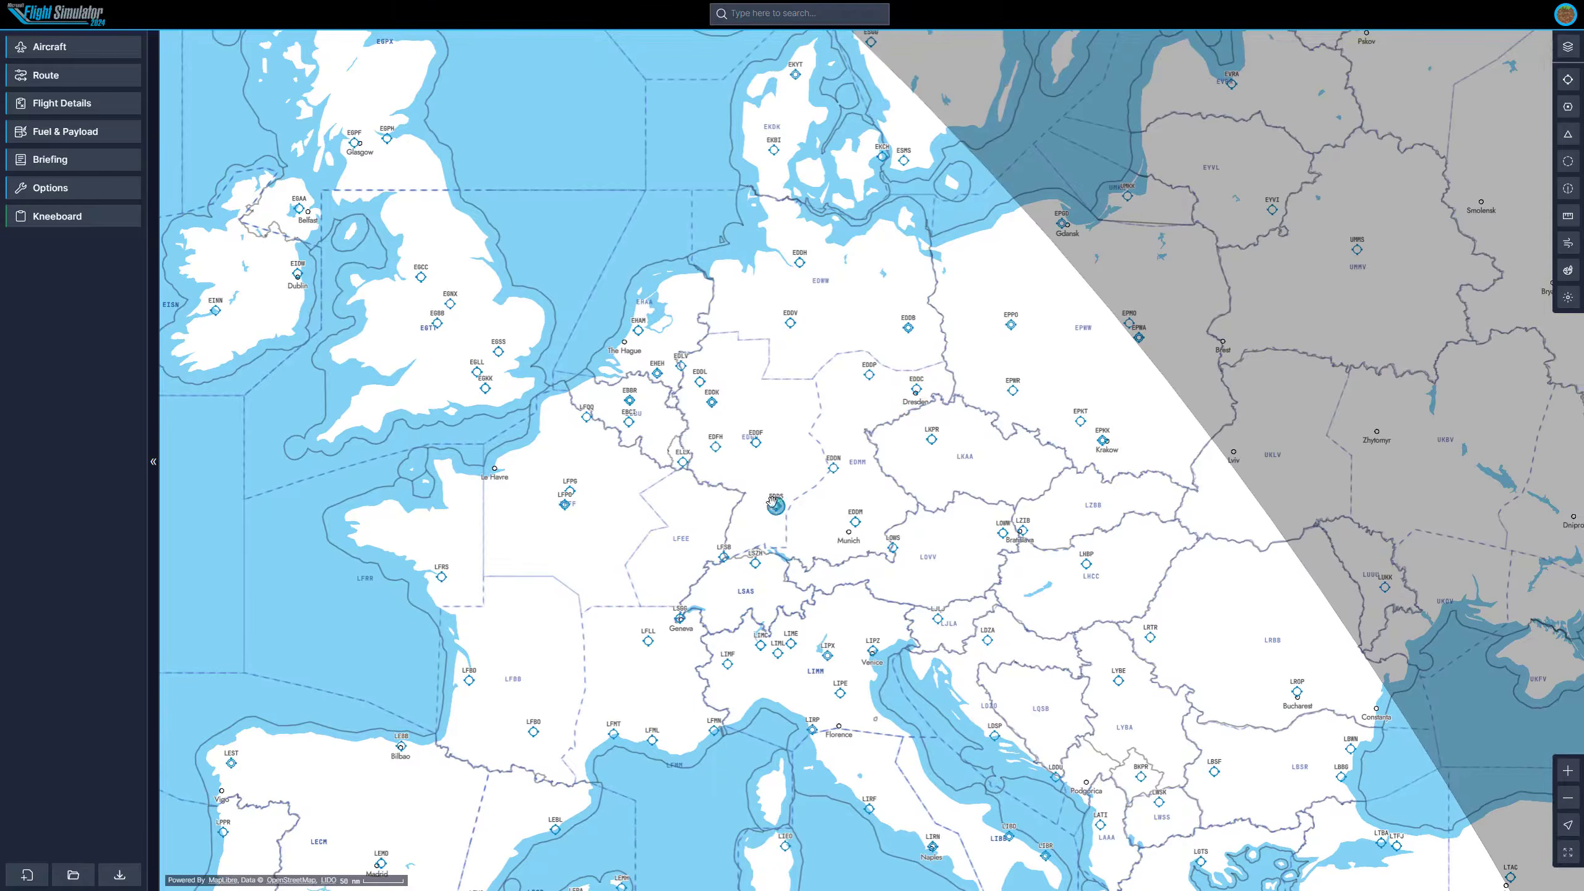
scroll(776, 500, "up", 3)
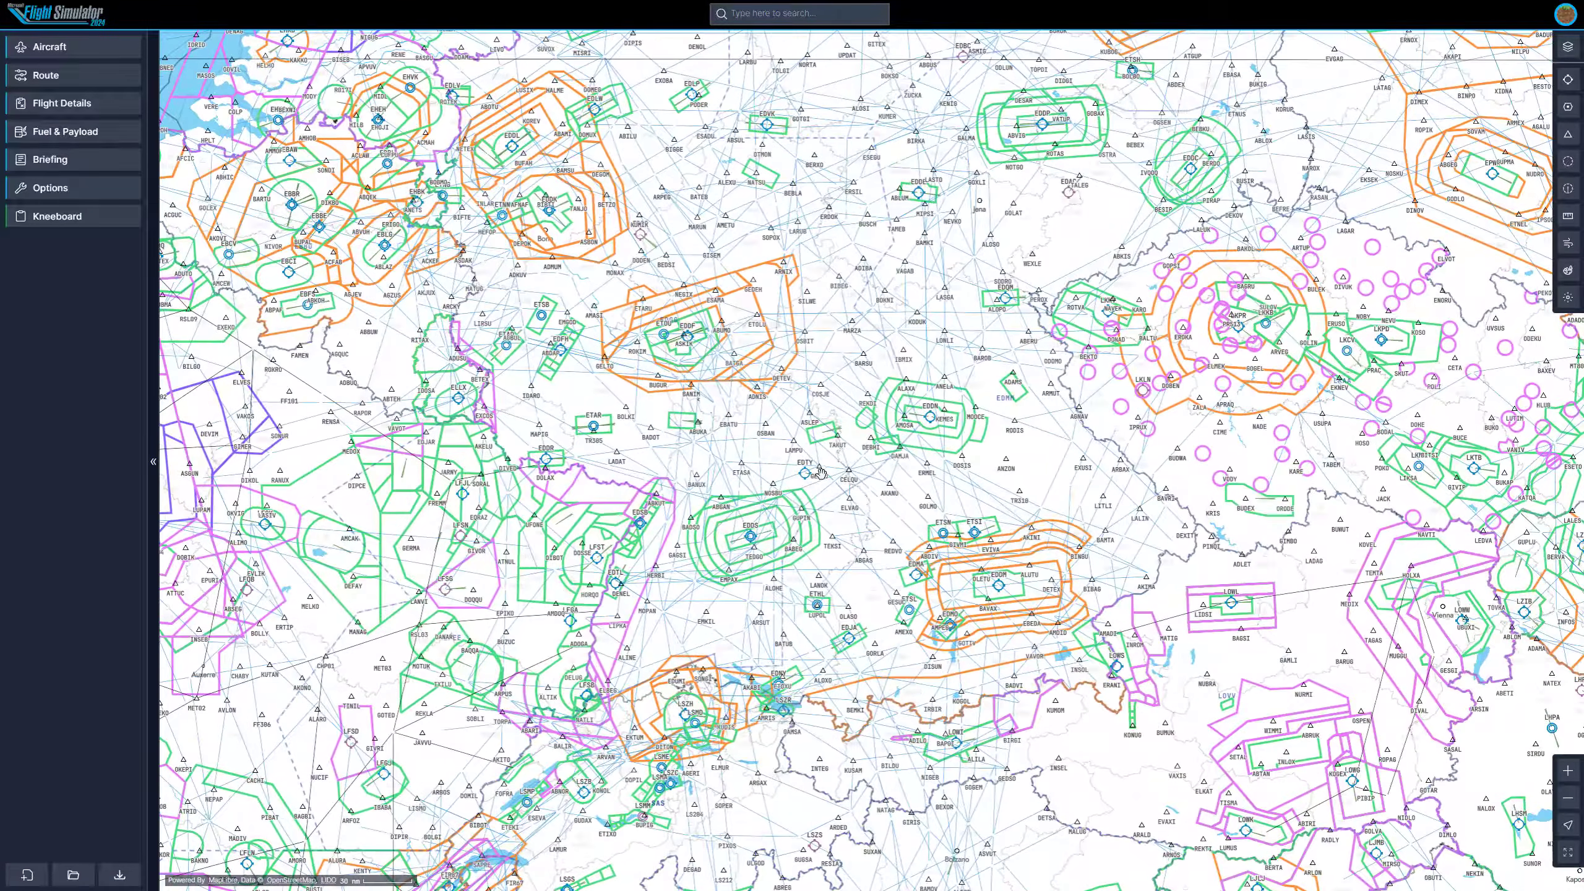
scroll(690, 433, "up", 2)
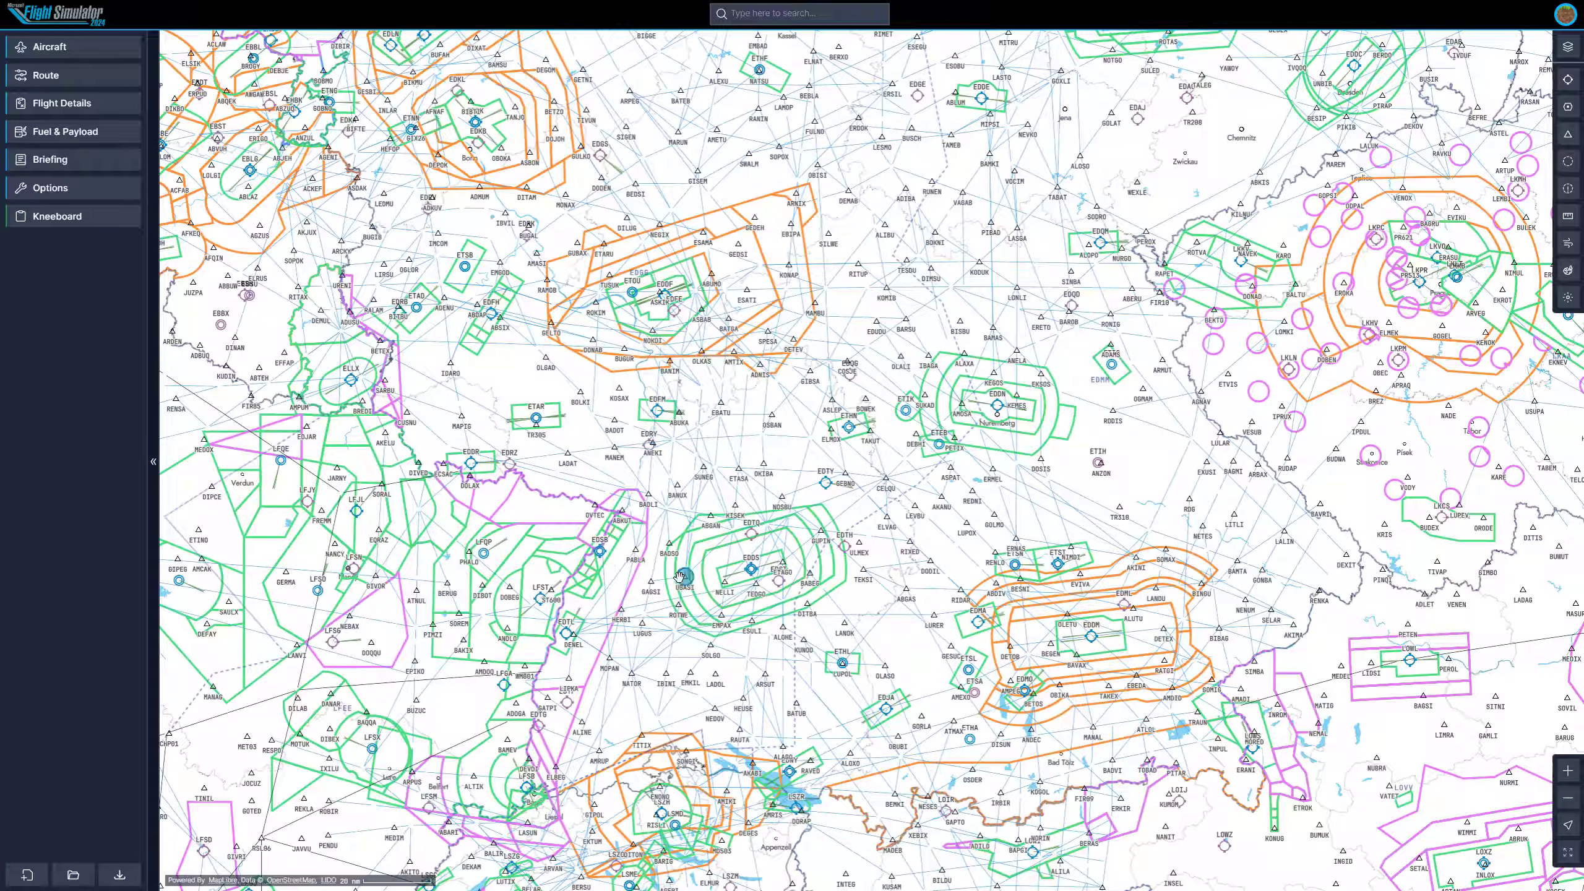
scroll(784, 590, "up", 2)
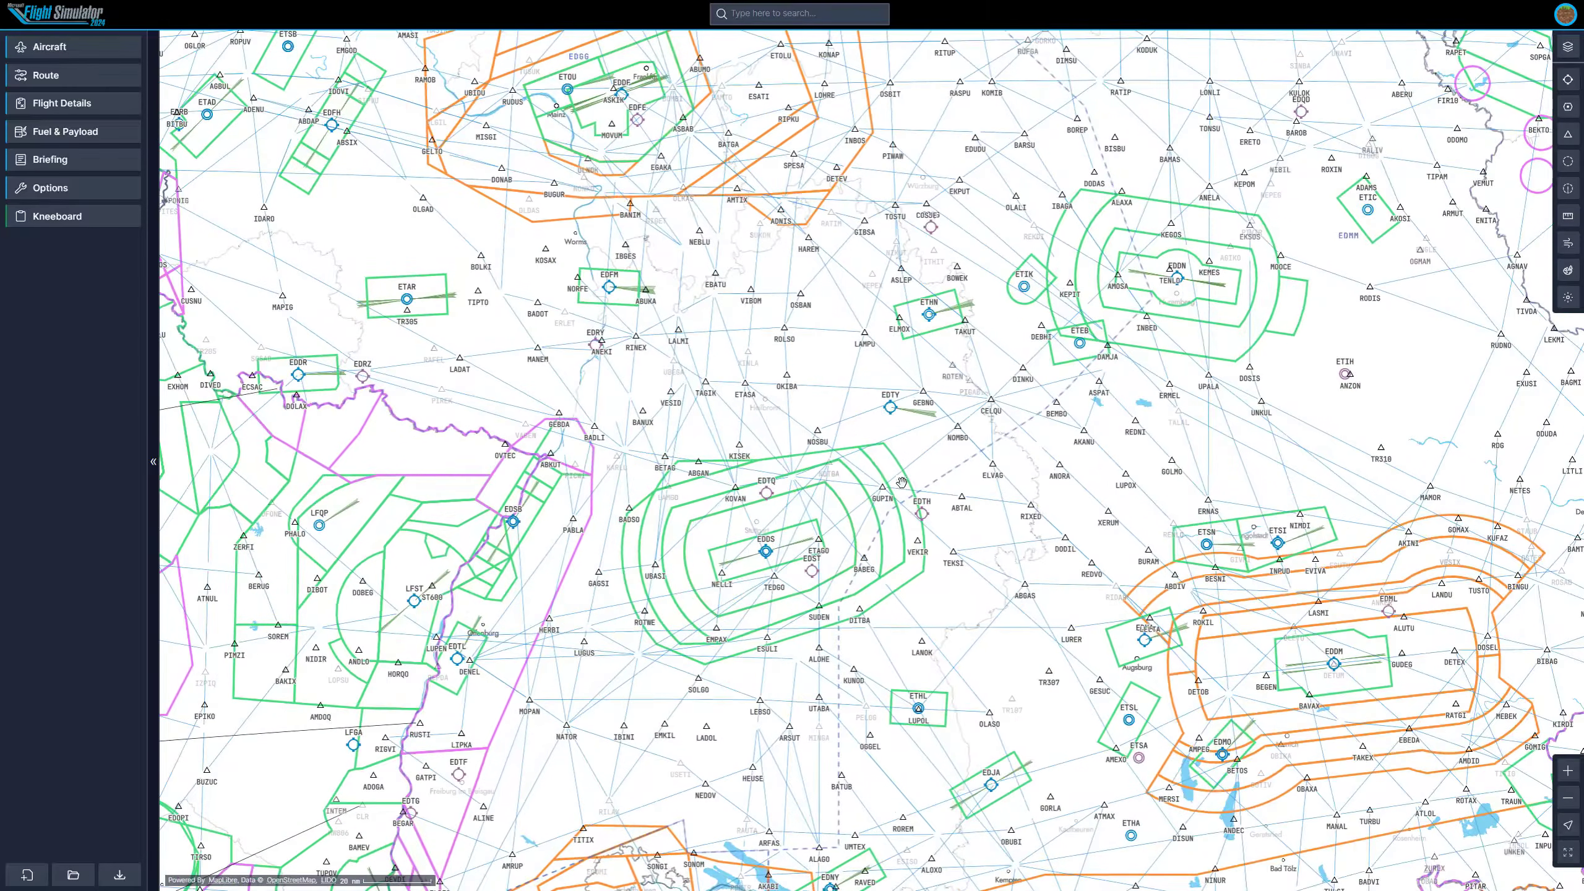
Switch the map layer through IFR Low and VFR to IFR High over the Stuttgart area.
left_click(1570, 50)
left_click(1459, 73)
left_click(1453, 100)
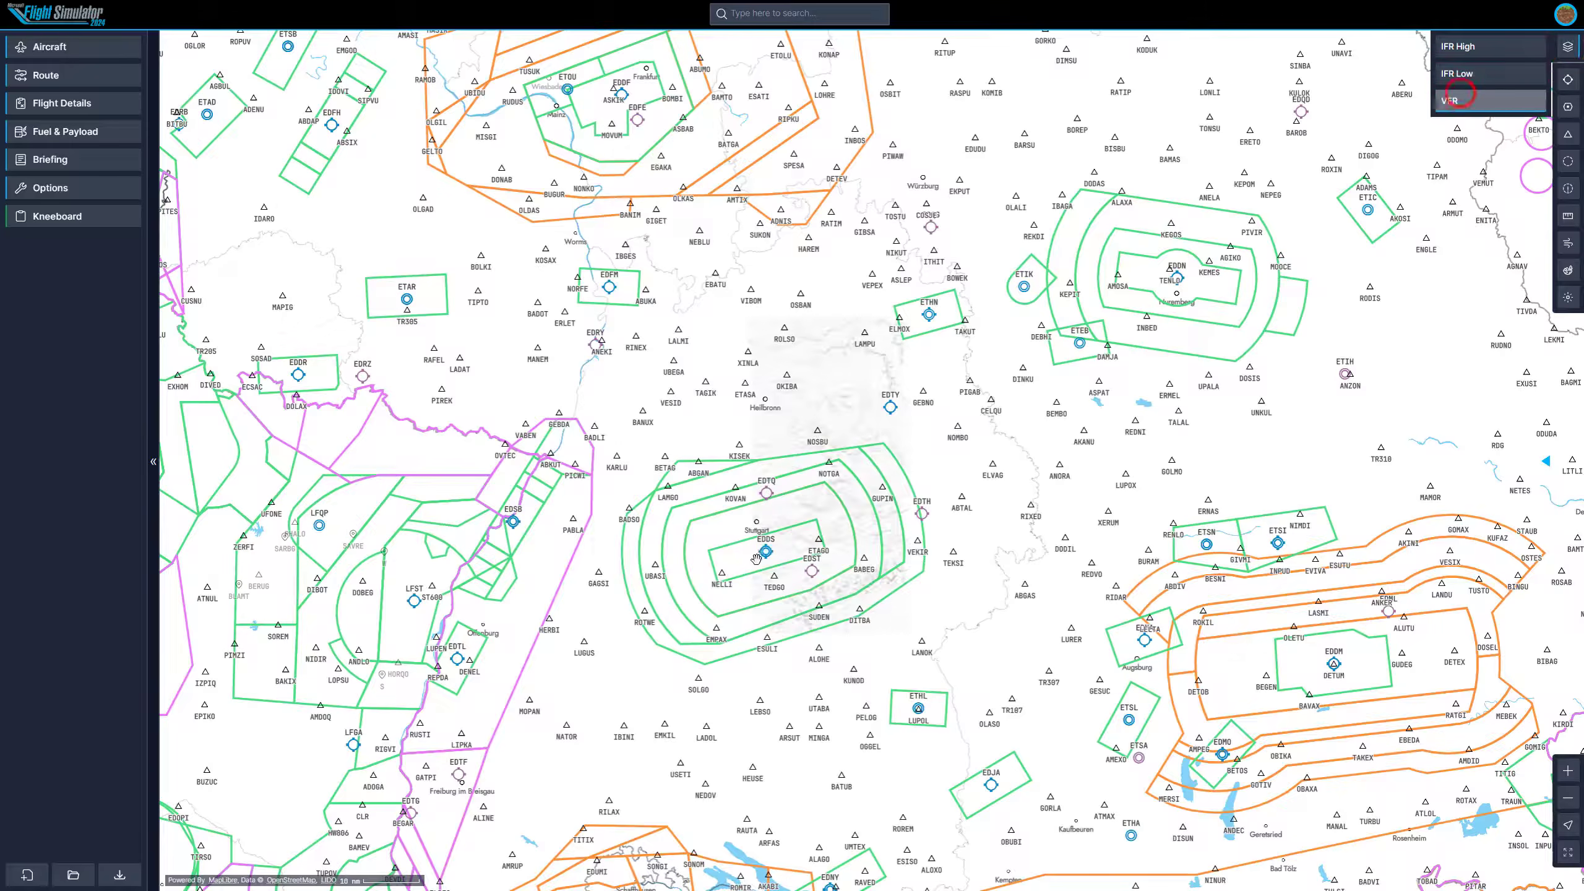
scroll(762, 540, "up", 4)
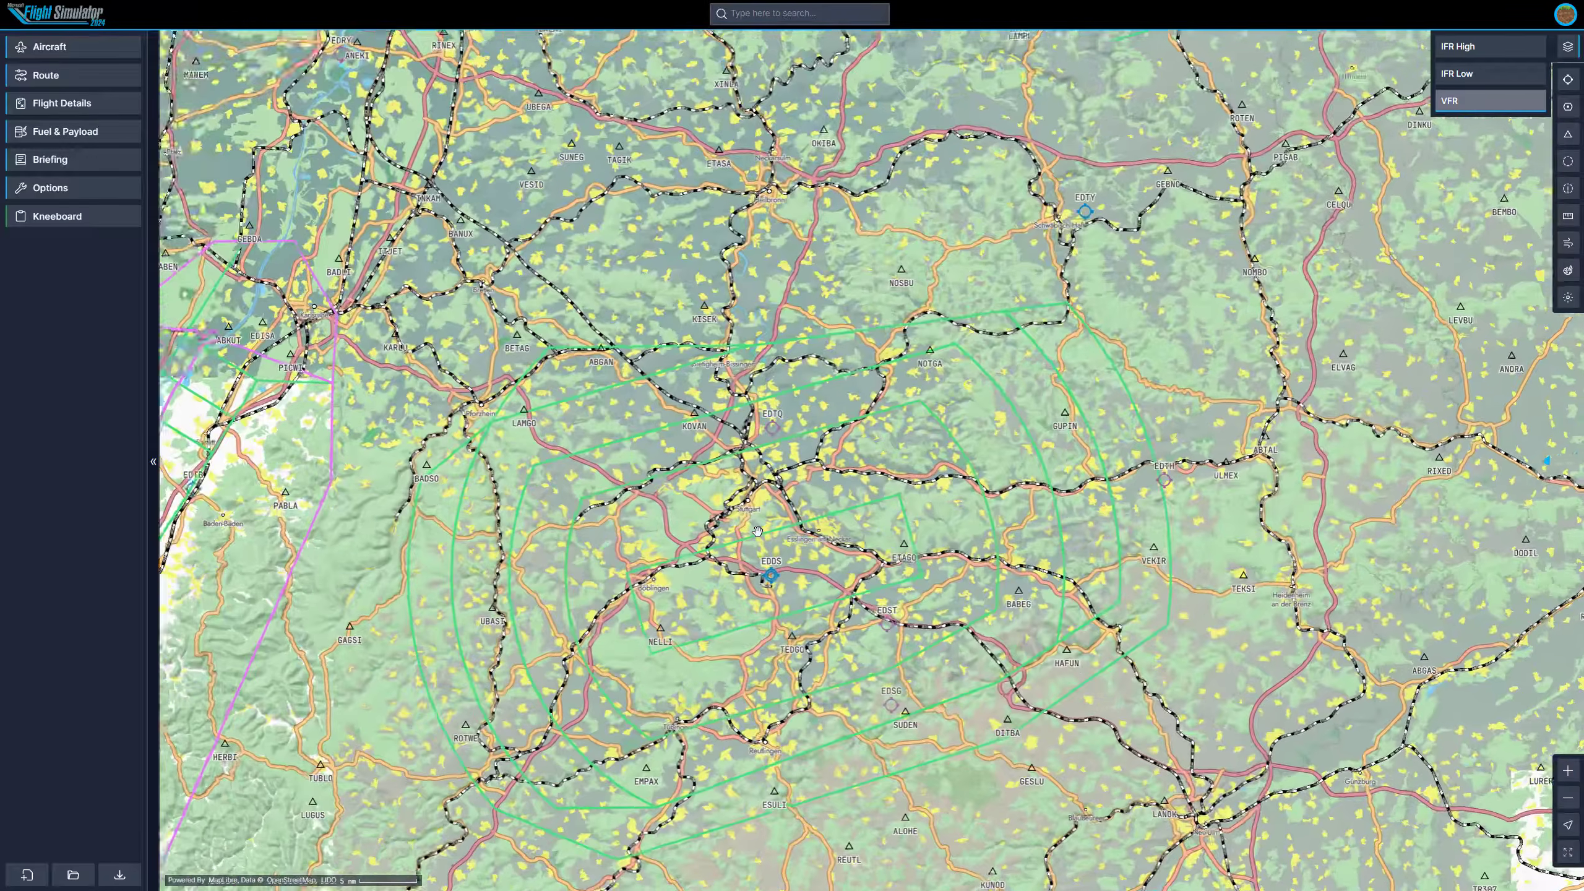
scroll(753, 524, "up", 1)
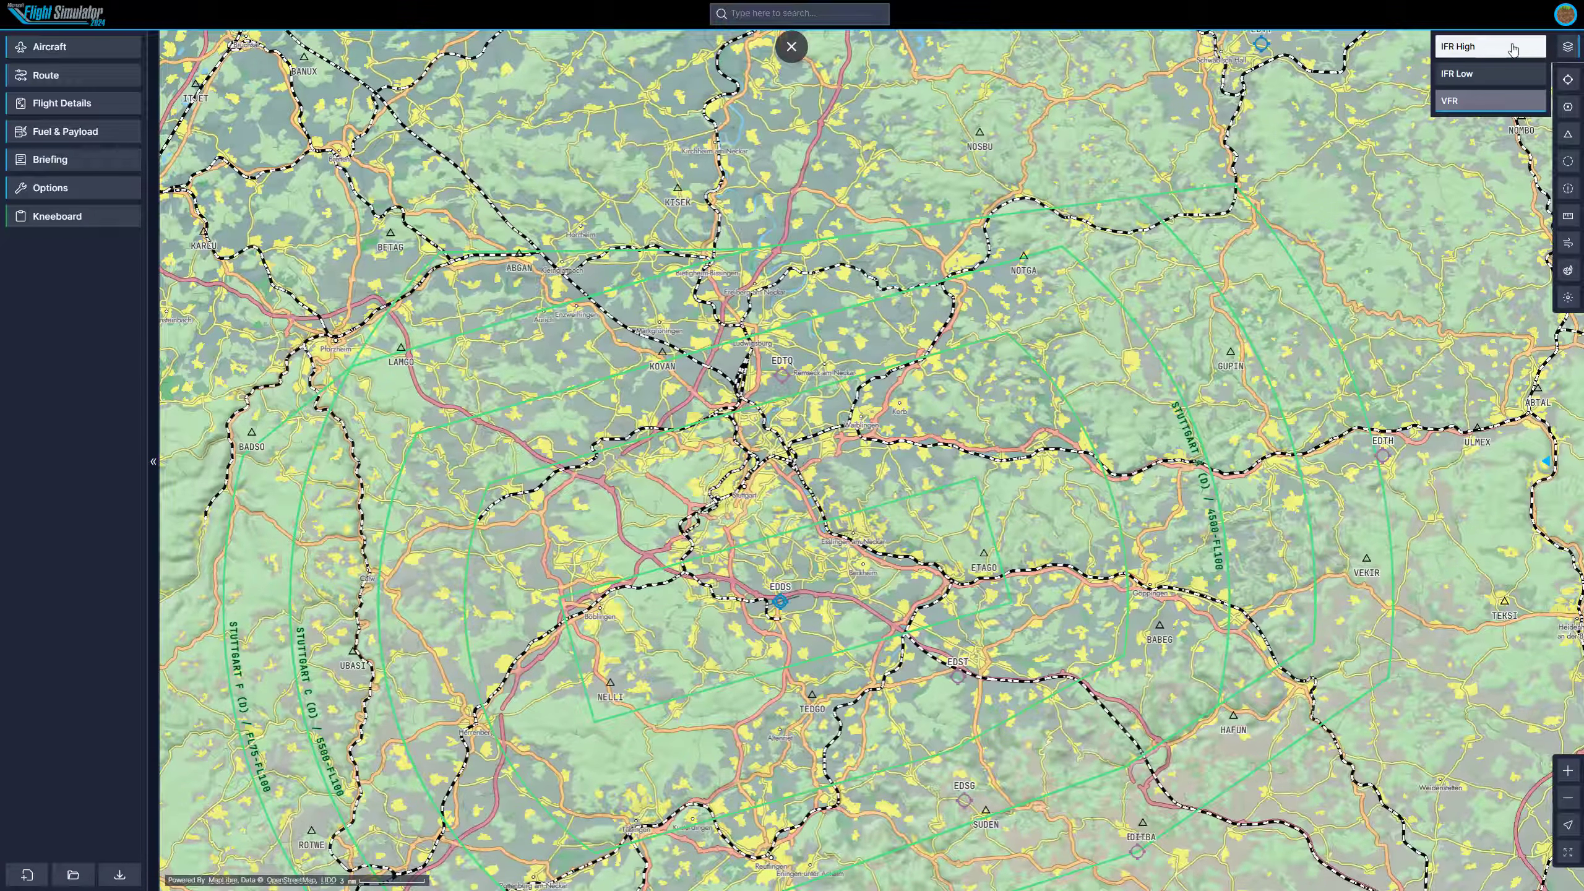
left_click(1512, 48)
left_click_drag(908, 467, 971, 418)
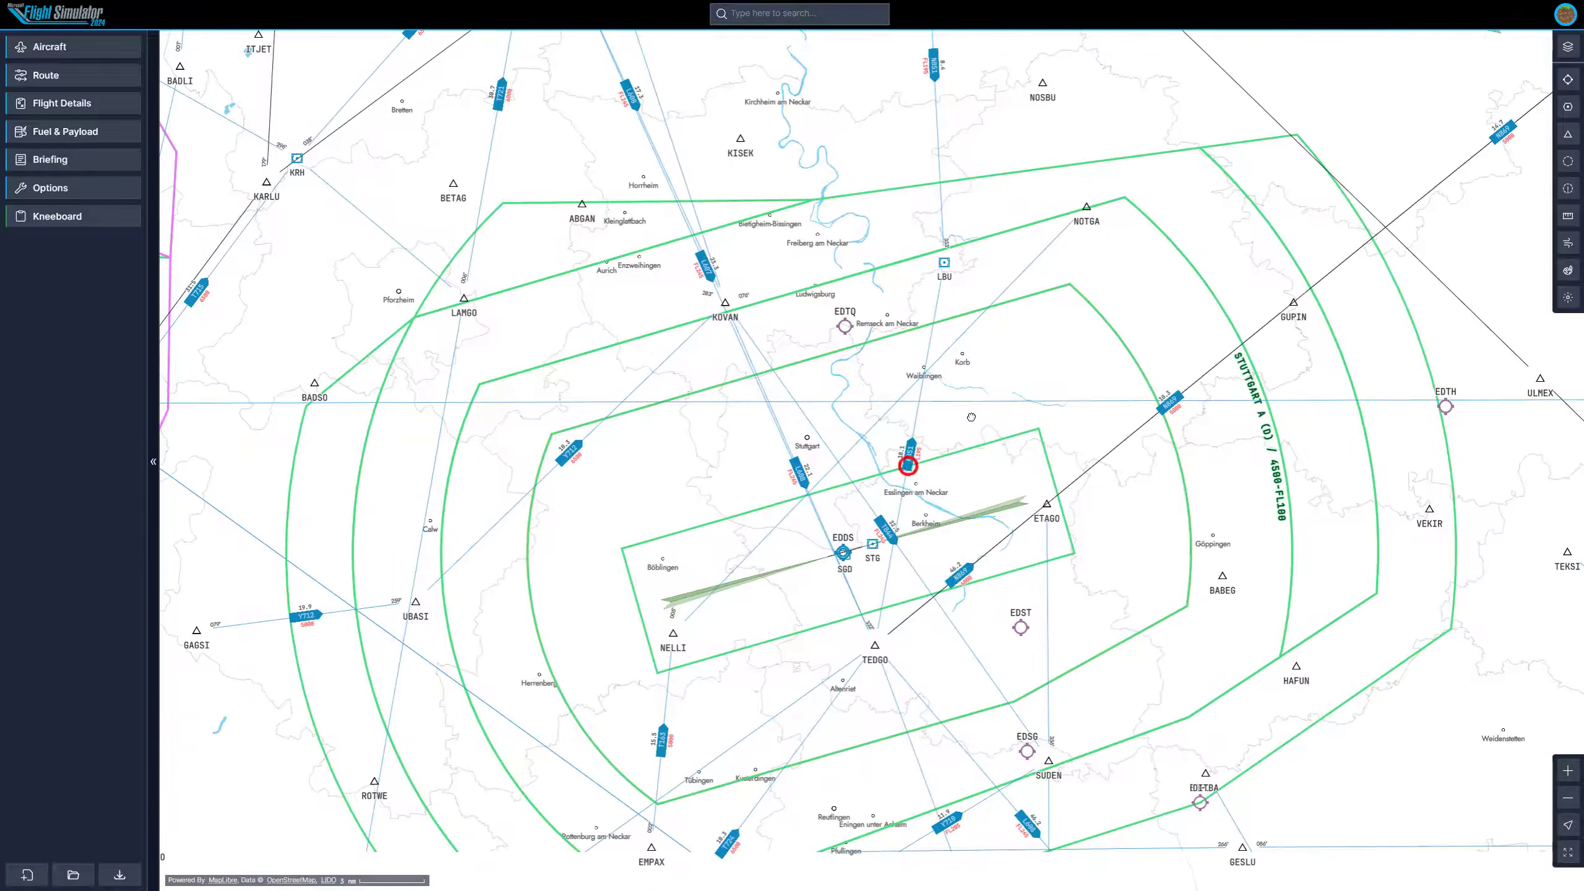
Pan and zoom across southern Germany to examine airports and airspace between Saarbrücken, Stuttgart and Munich.
scroll(971, 417, "down", 5)
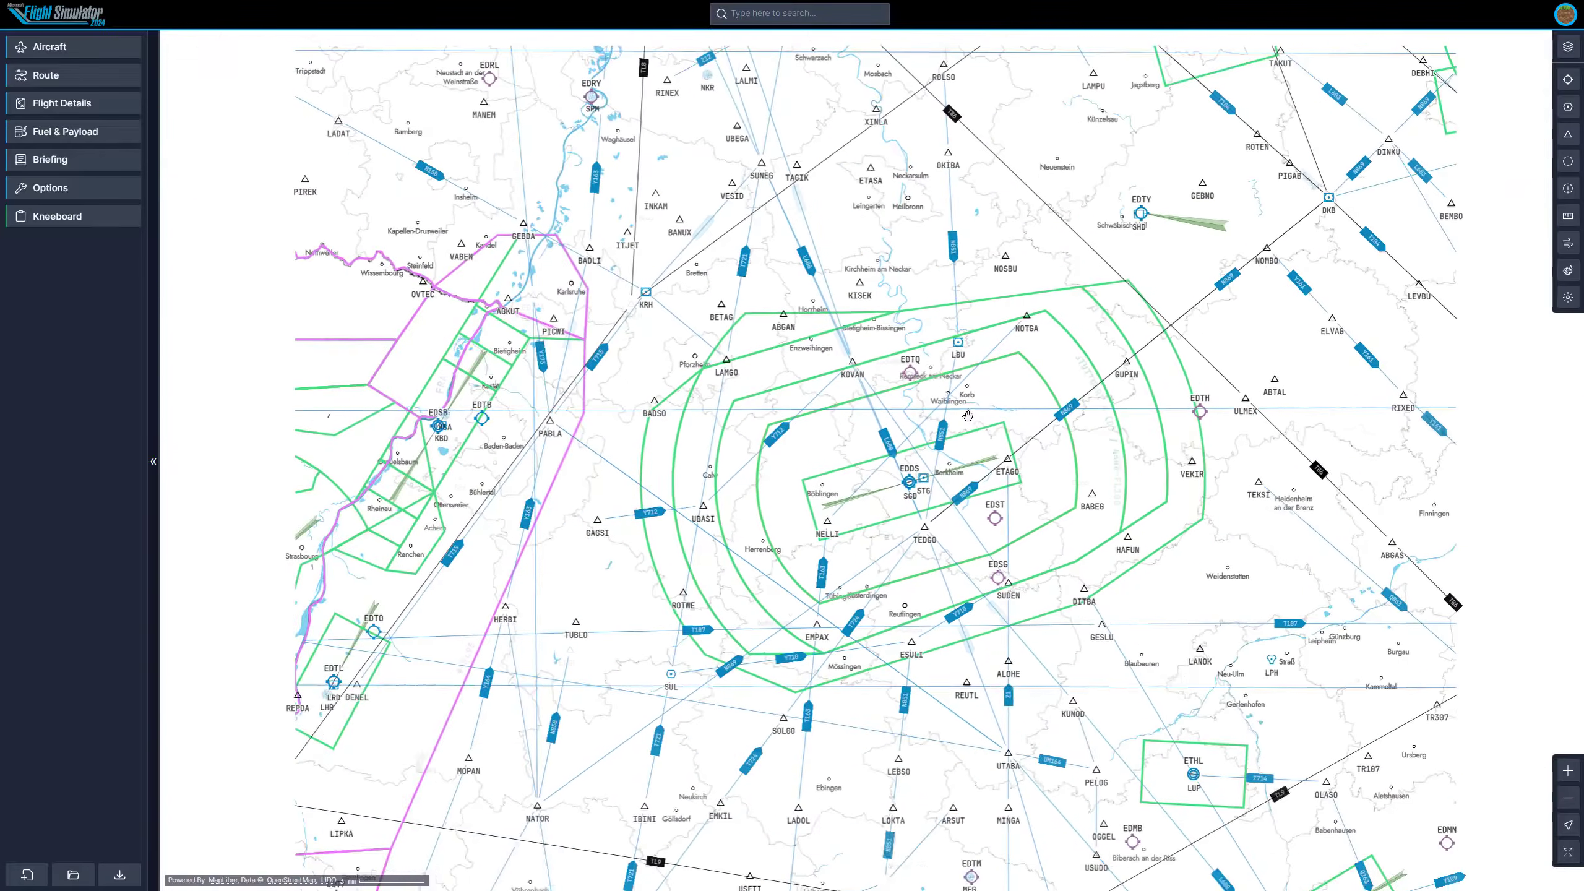
left_click_drag(735, 301, 810, 406)
scroll(815, 395, "down", 3)
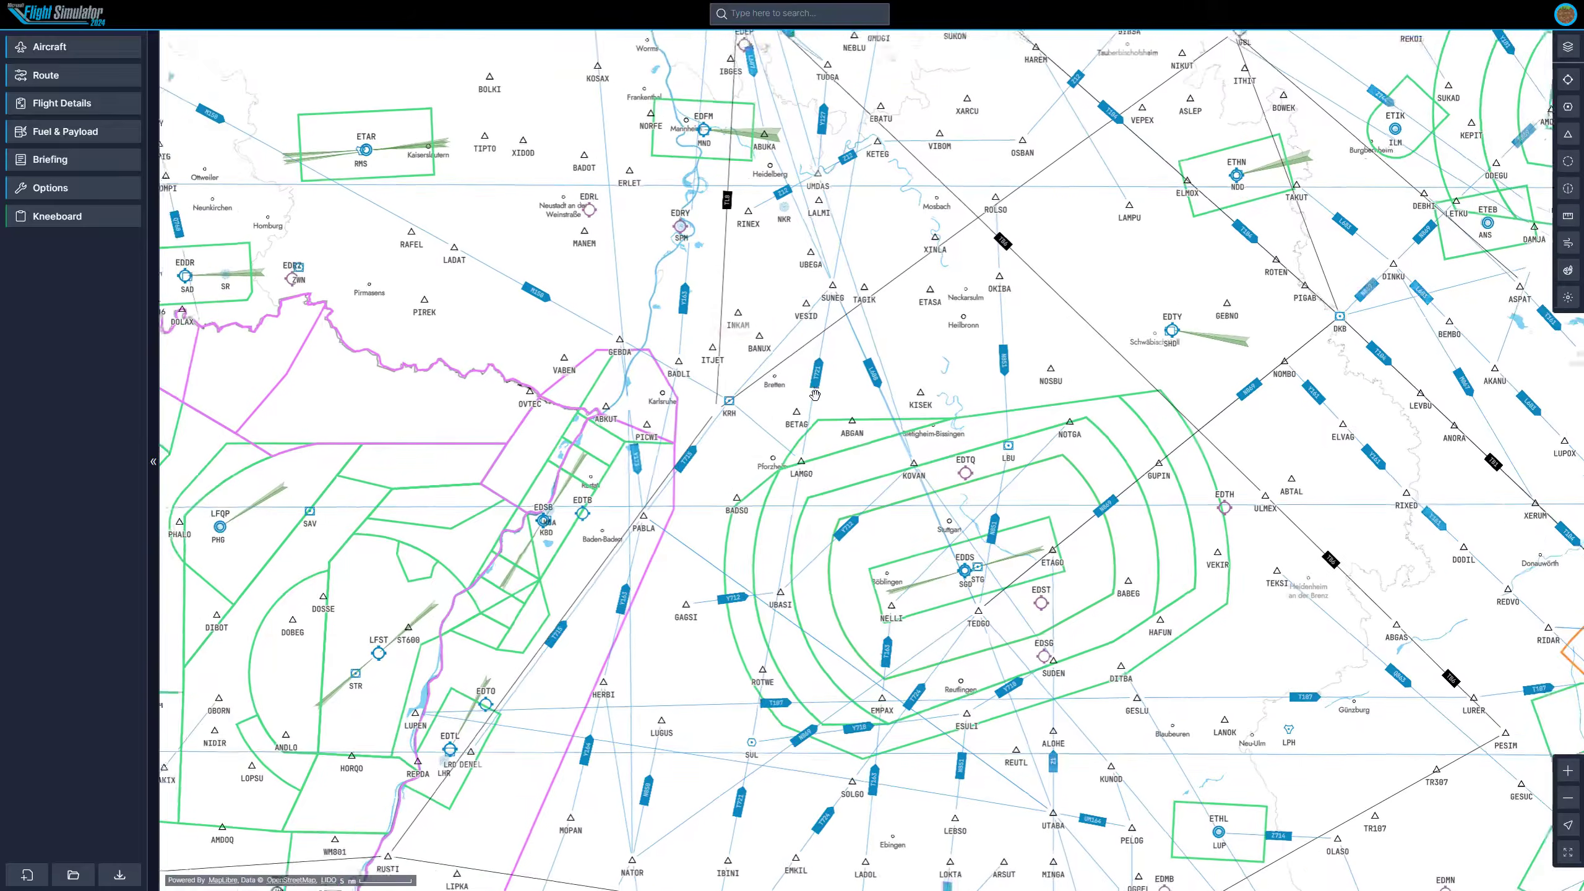
scroll(302, 284, "up", 3)
left_click_drag(300, 285, 555, 386)
scroll(431, 377, "up", 2)
scroll(648, 329, "up", 1)
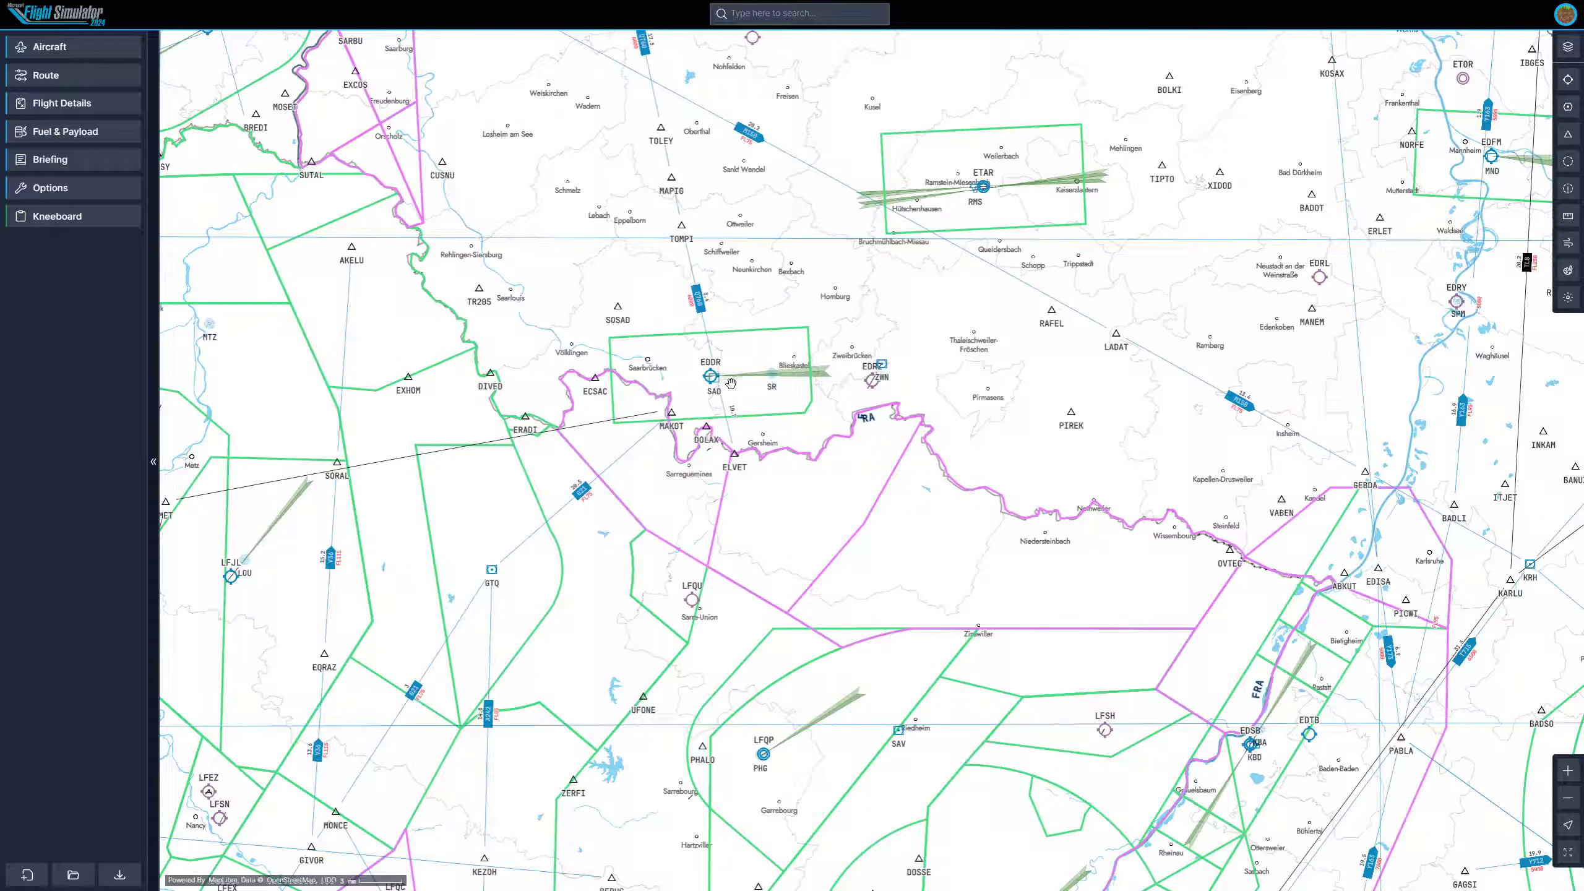
left_click_drag(858, 403, 531, 410)
scroll(642, 431, "down", 3)
left_click_drag(1274, 501, 863, 388)
scroll(874, 387, "down", 2)
left_click_drag(1110, 460, 771, 350)
left_click_drag(1313, 513, 915, 552)
scroll(963, 455, "up", 5)
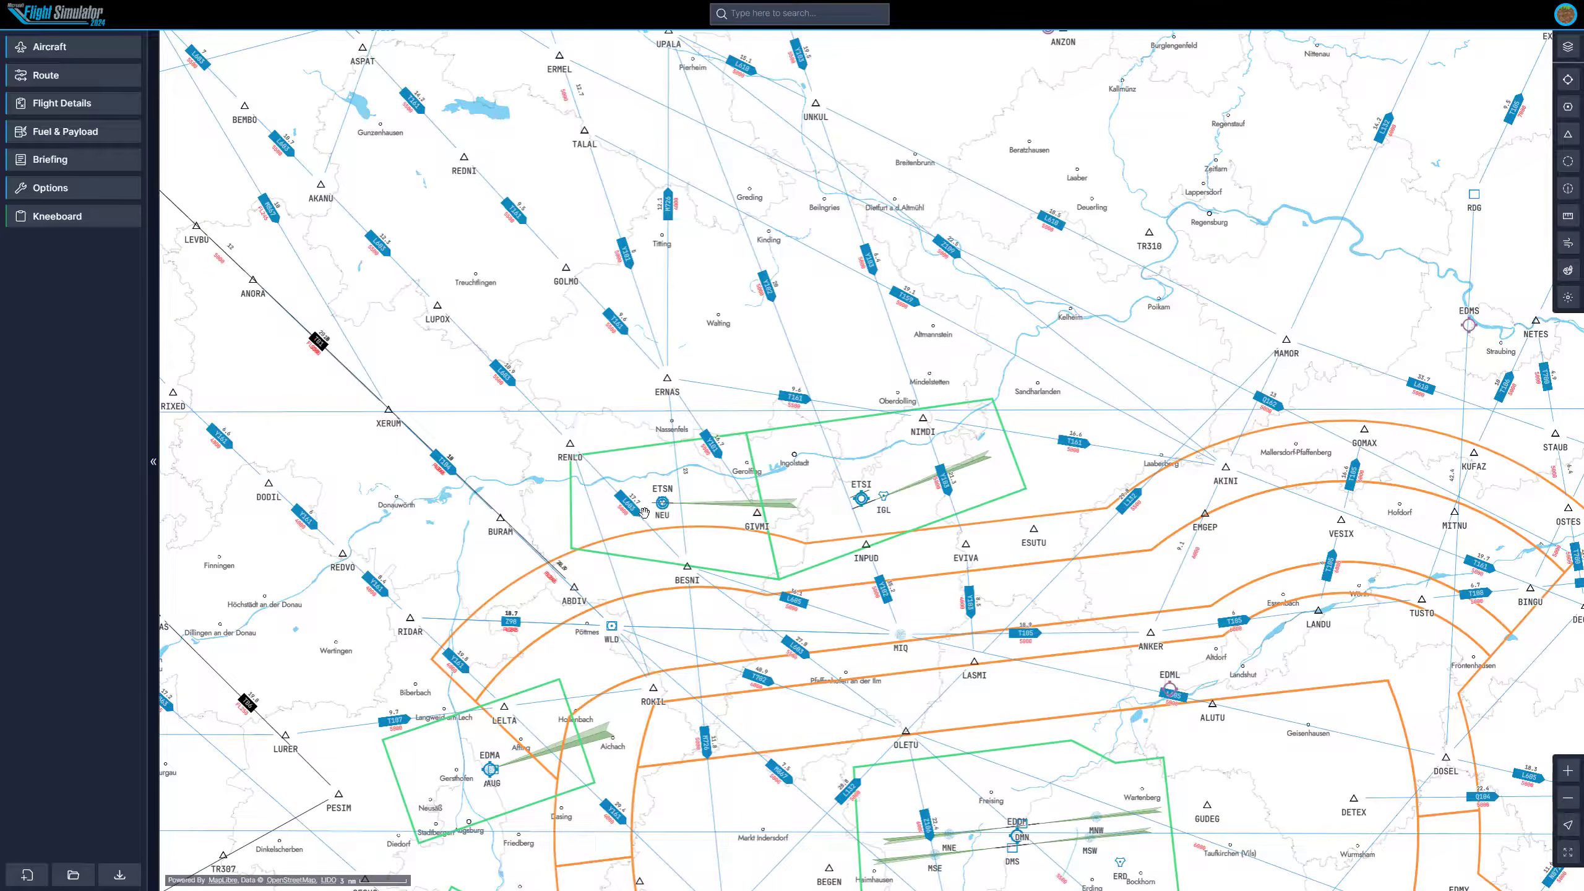
left_click_drag(685, 541, 880, 492)
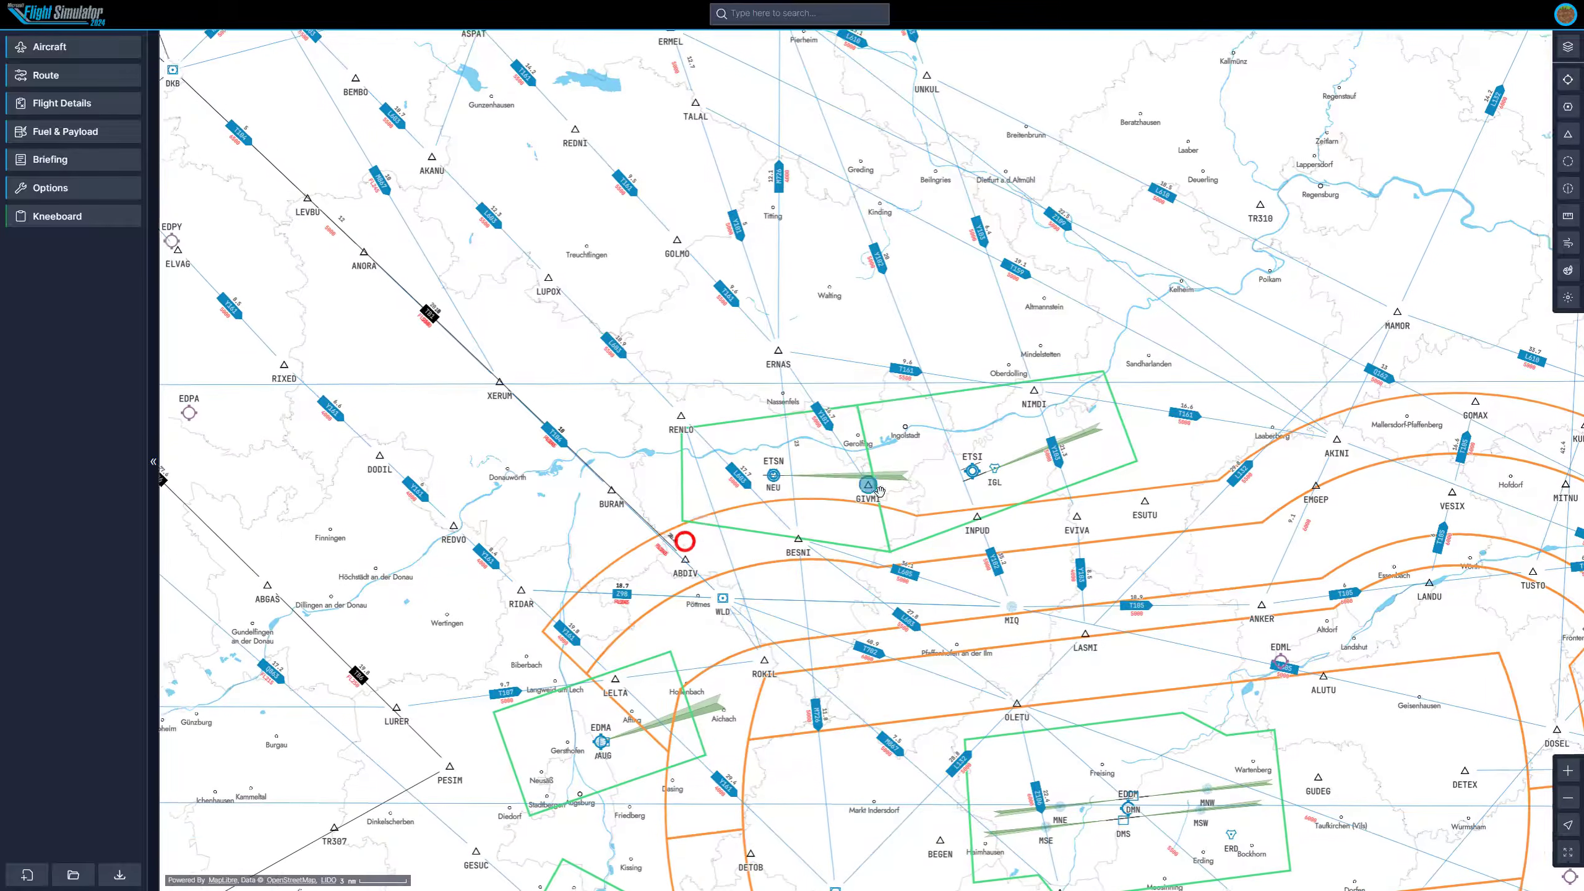
left_click_drag(685, 541, 872, 367)
left_click_drag(839, 629, 1032, 475)
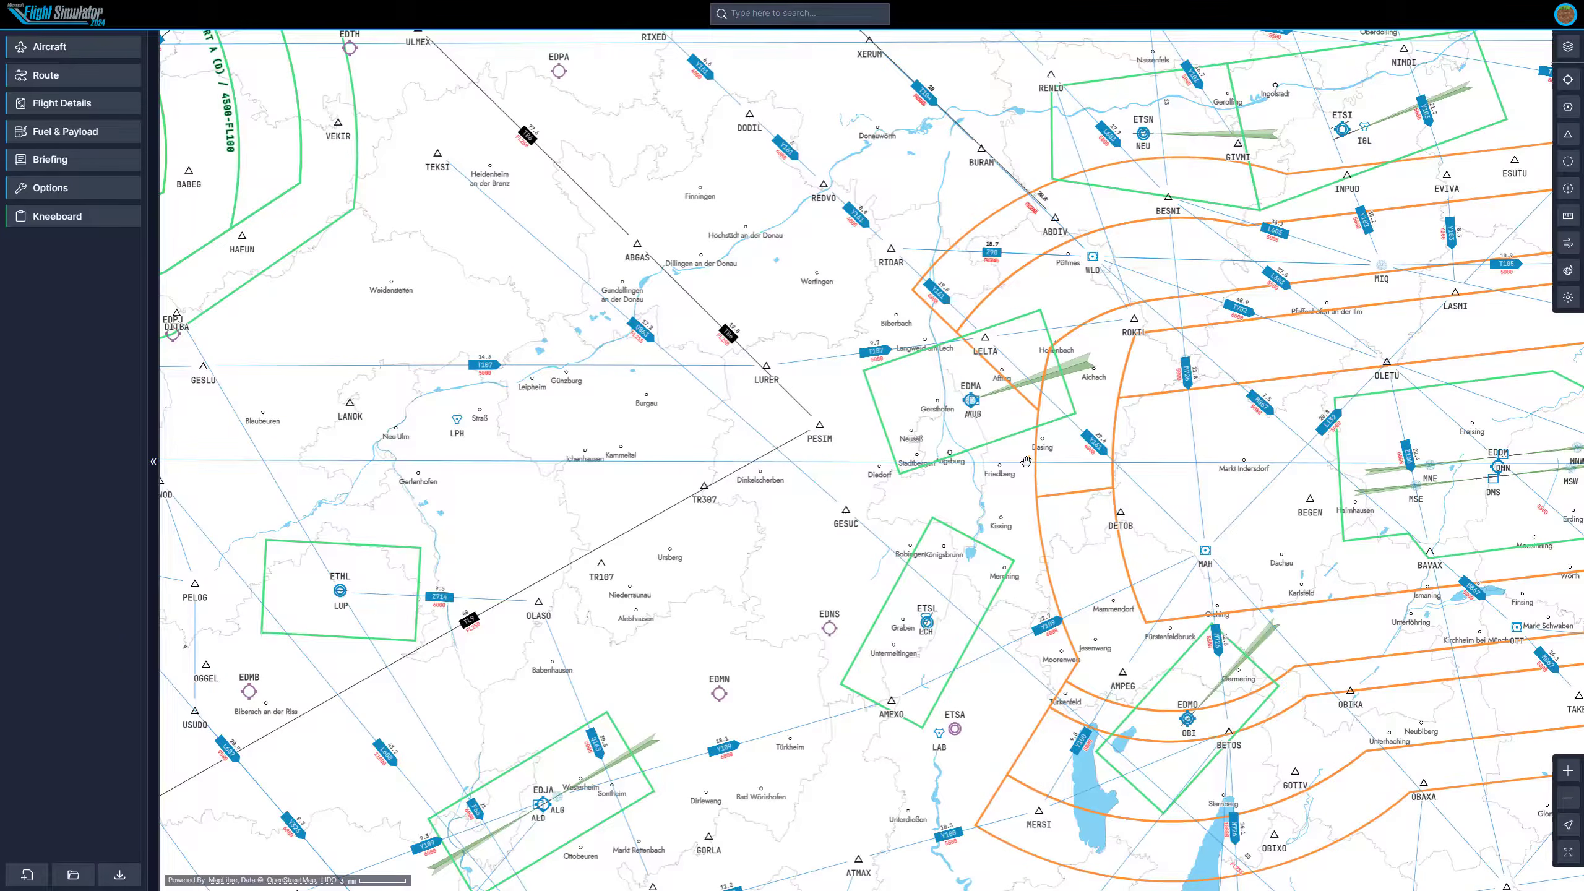
scroll(711, 549, "down", 6)
left_click_drag(551, 395, 834, 454)
scroll(835, 454, "down", 5)
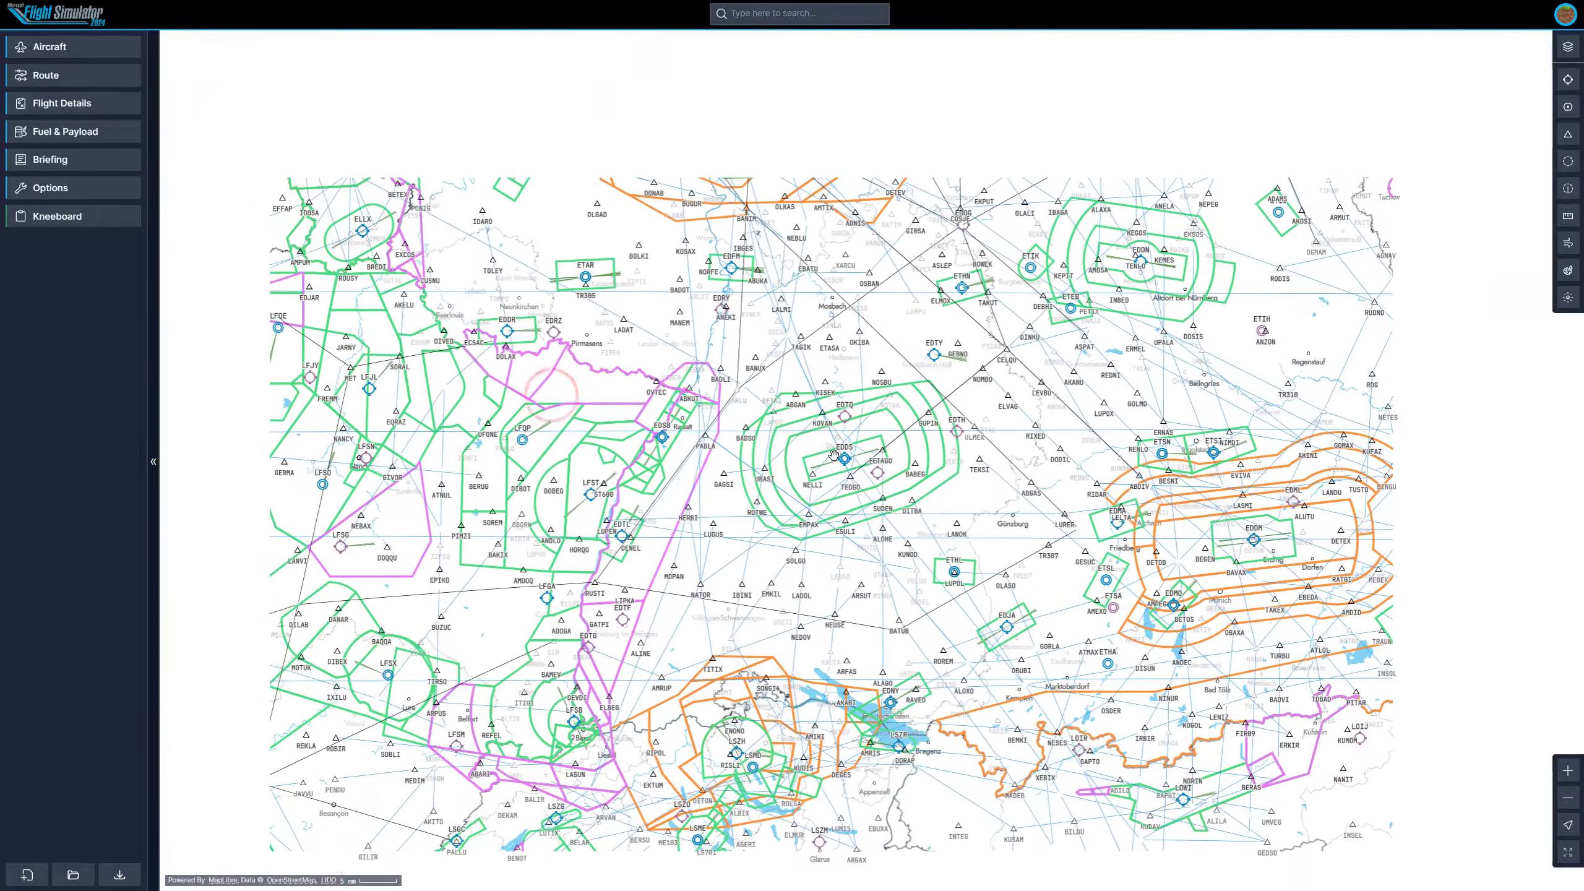
left_click_drag(794, 379, 693, 417)
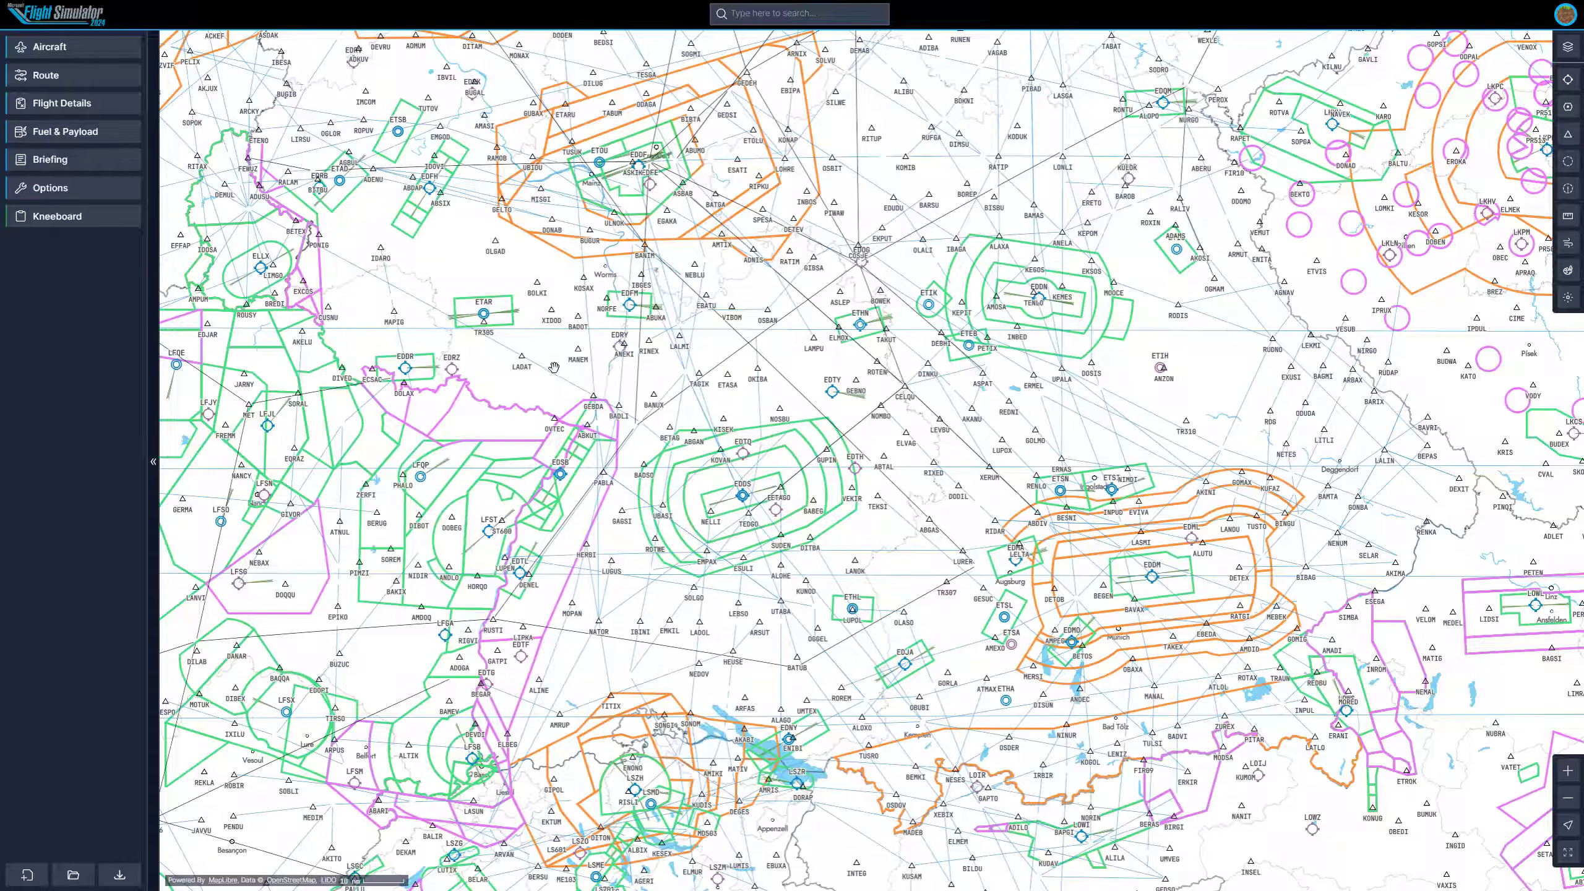
left_click_drag(552, 368, 537, 403)
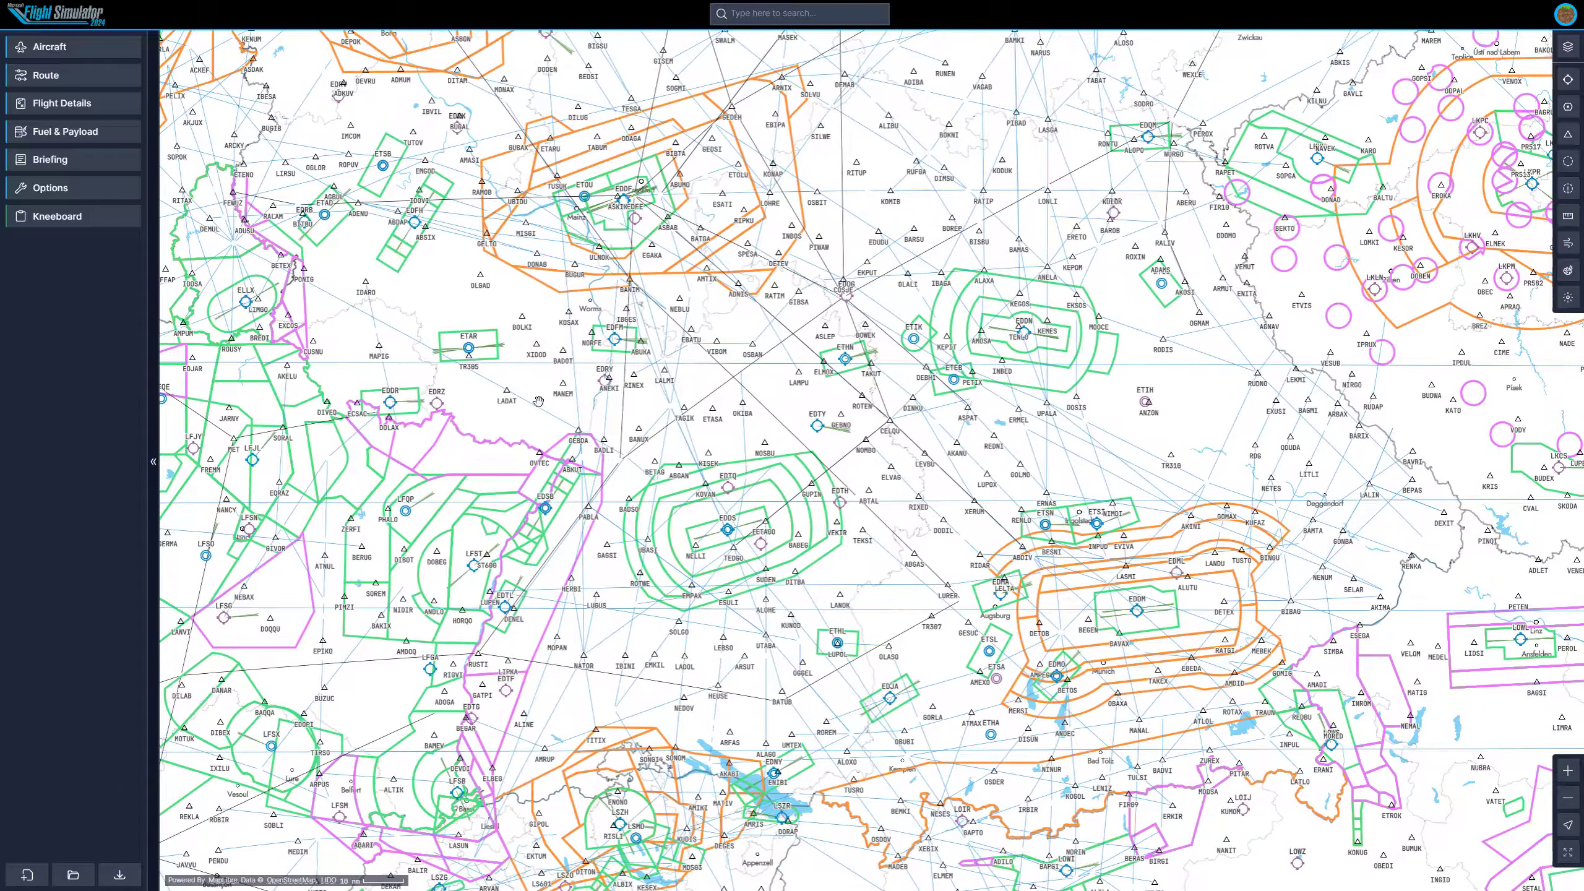
scroll(539, 401, "up", 1)
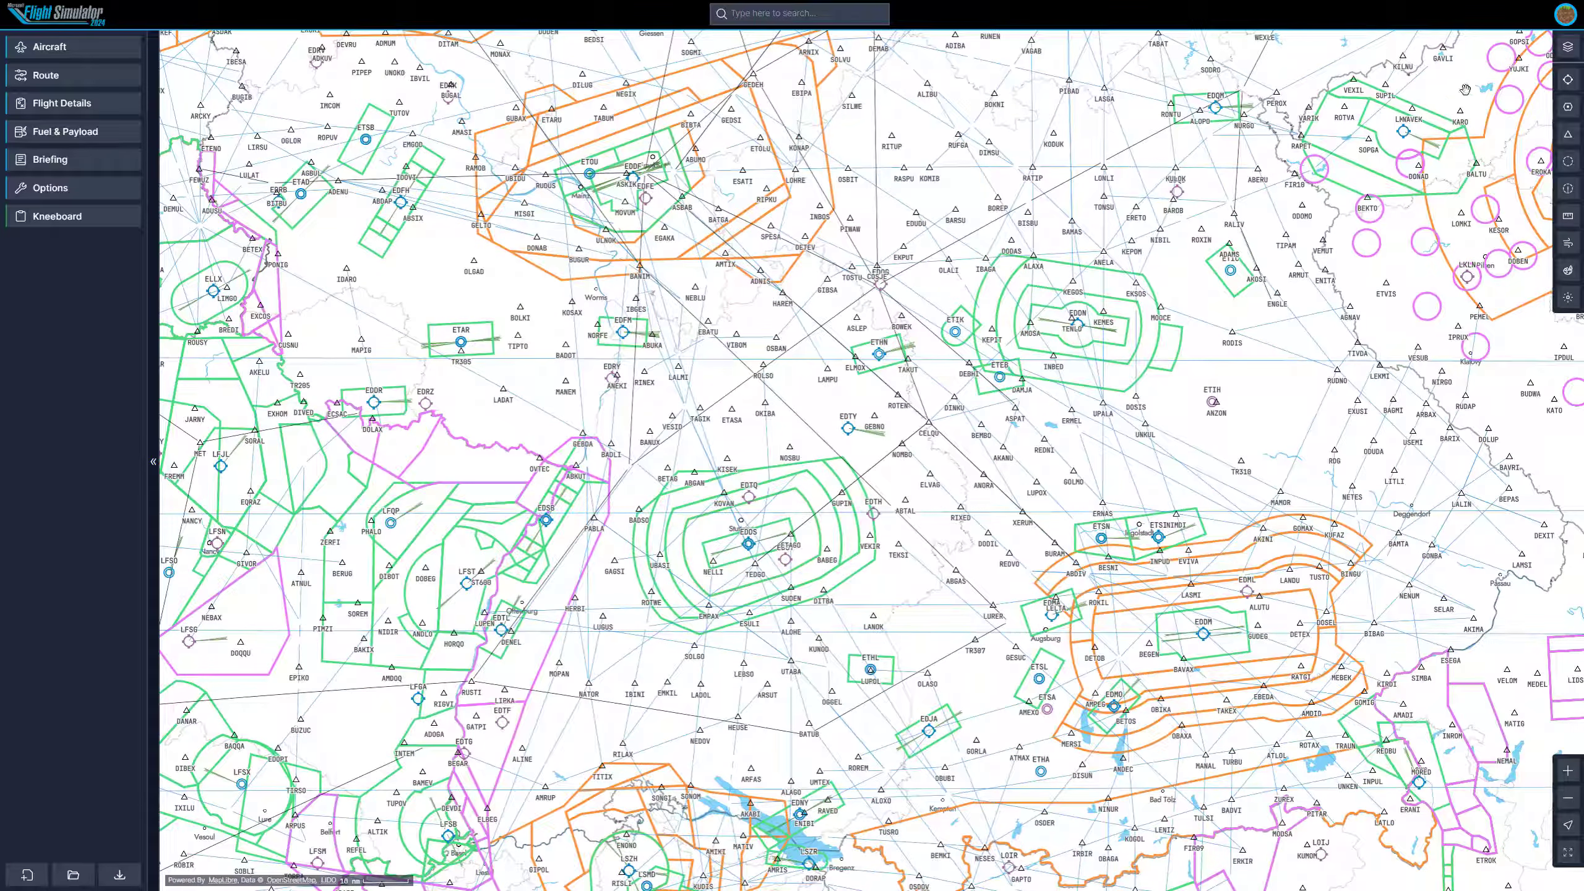
Select the Airbus A320neo as the aircraft and open the route planner with VFR flight rules.
left_click(76, 55)
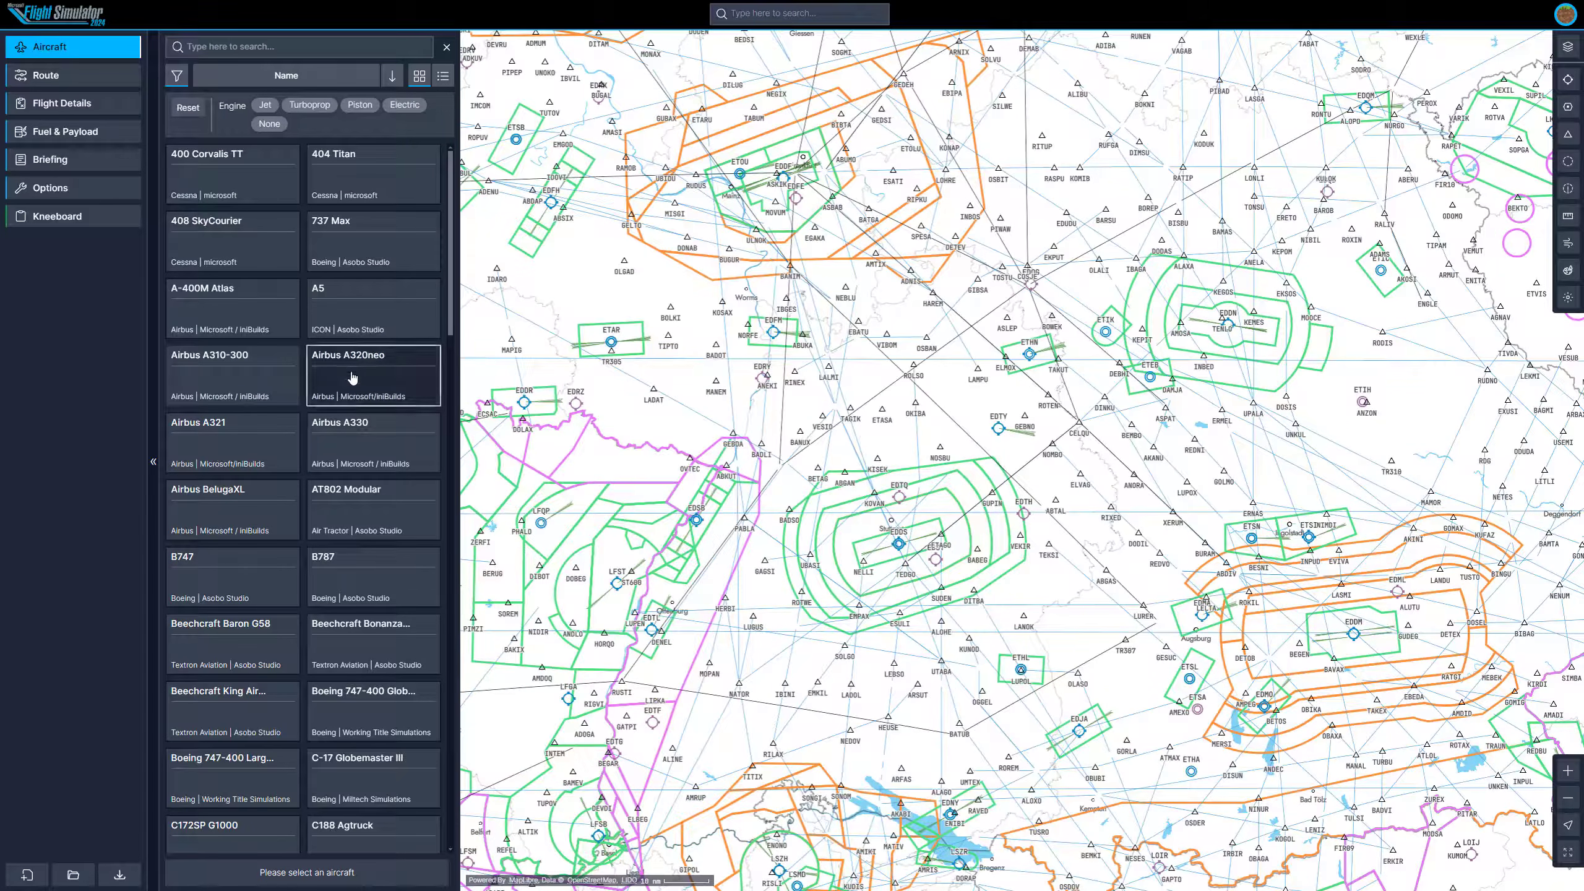
left_click(352, 378)
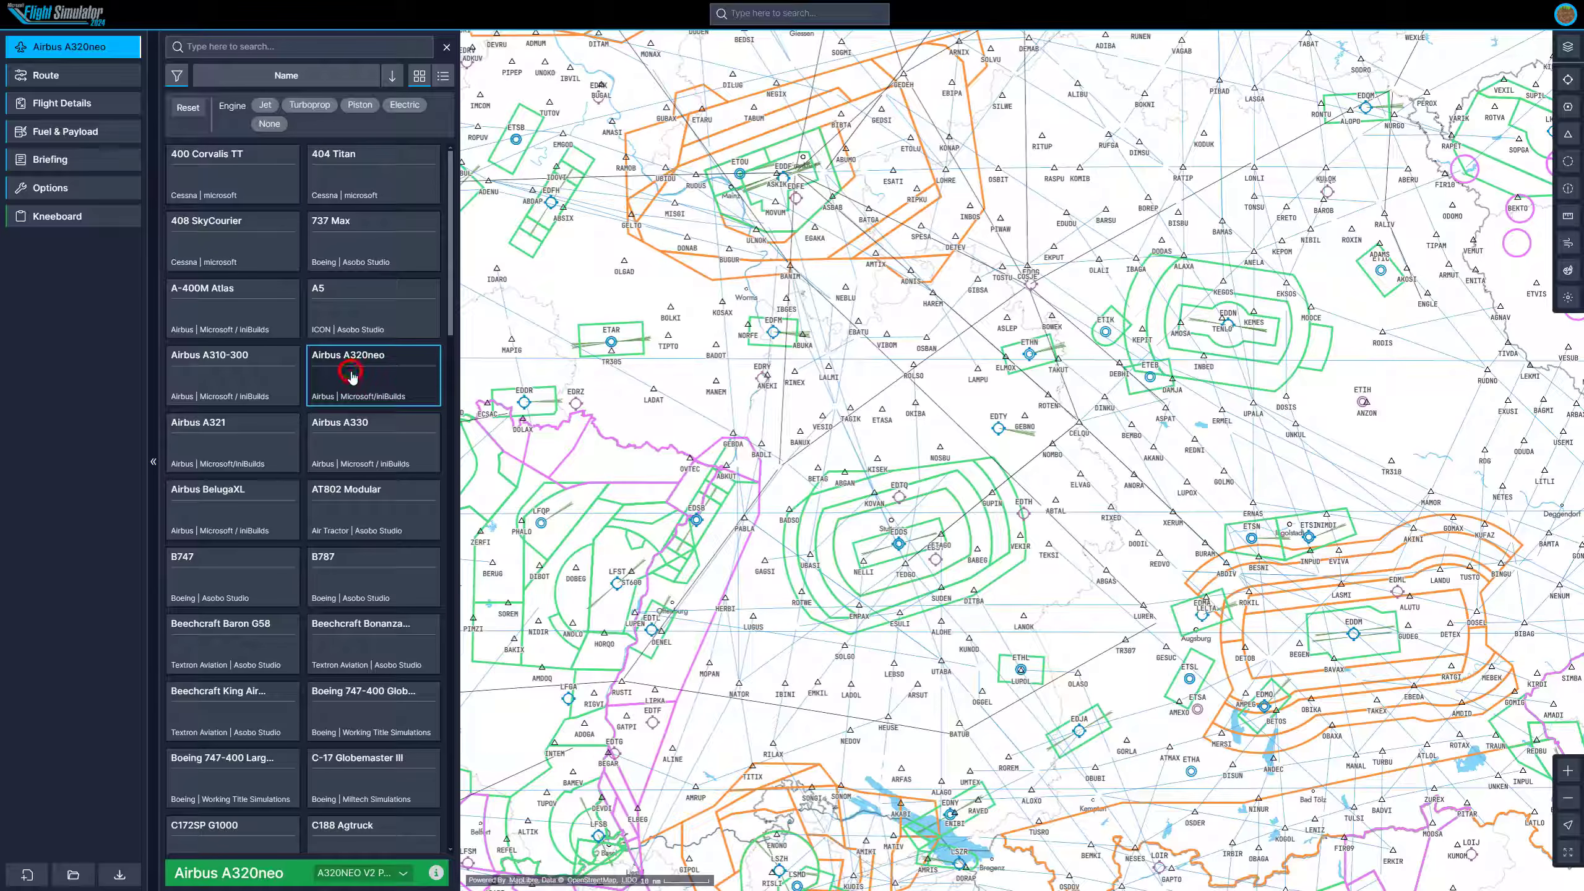
left_click(99, 76)
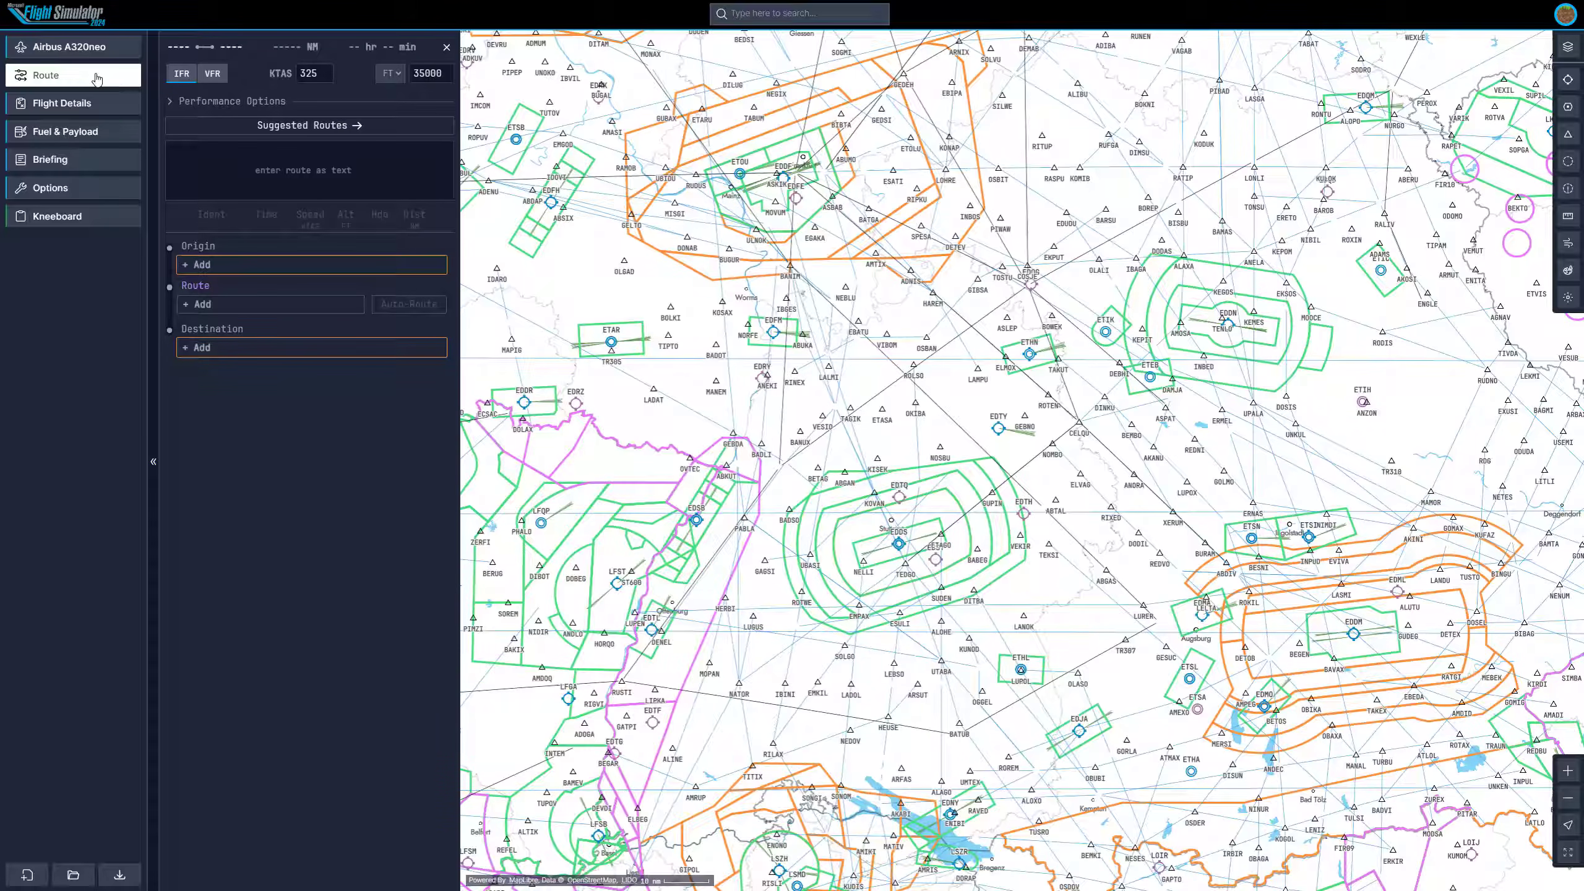
left_click(218, 75)
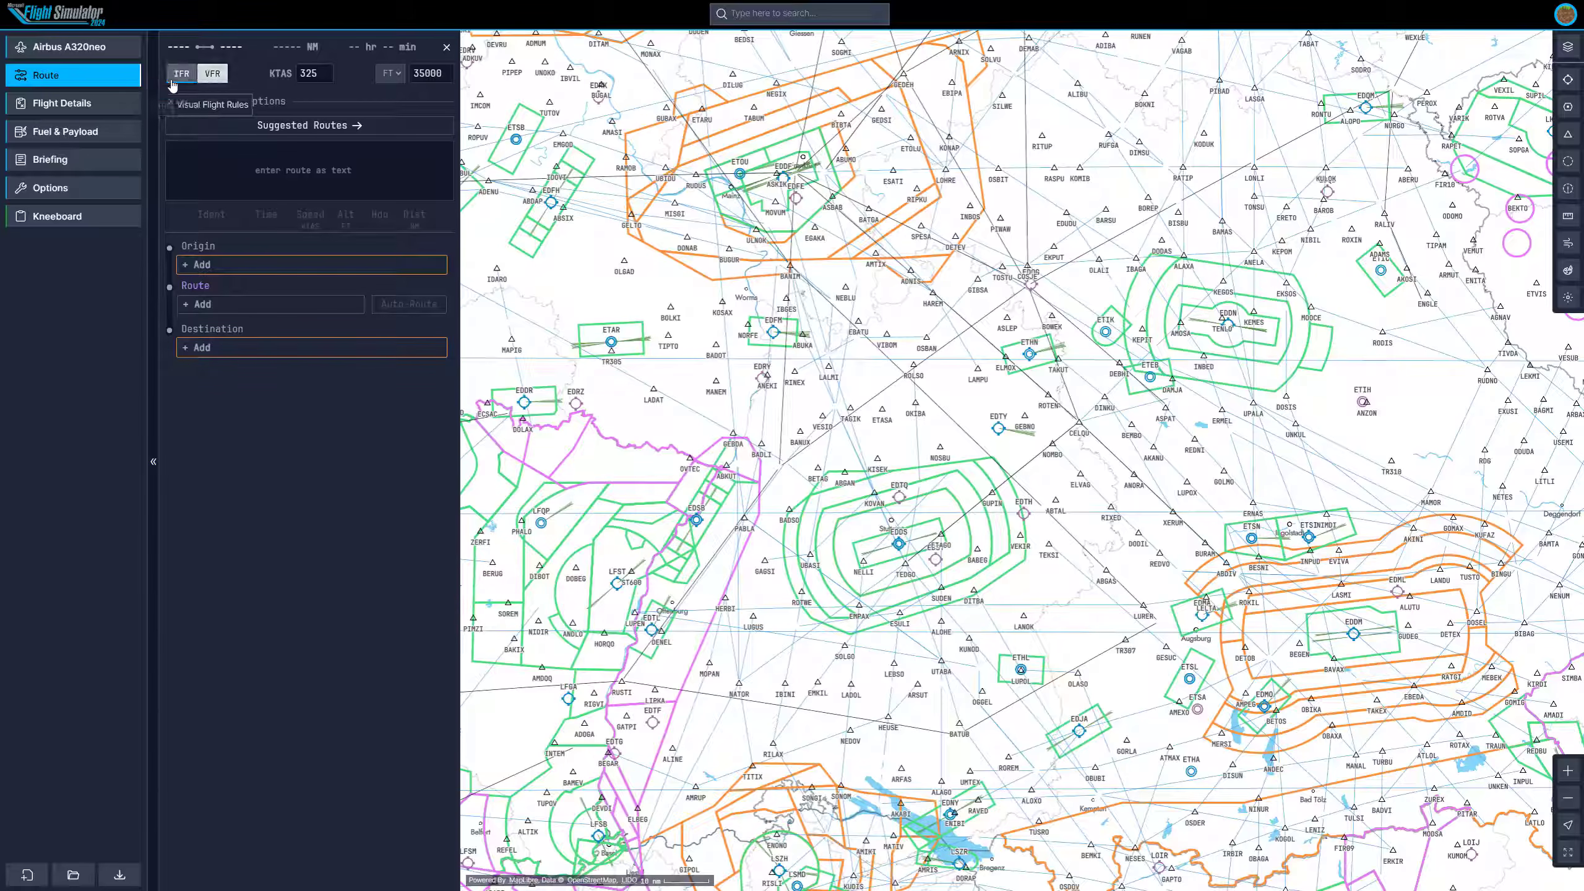
Switch the flight rules to IFR and set the cruise speed to 300 KTAS.
left_click(174, 76)
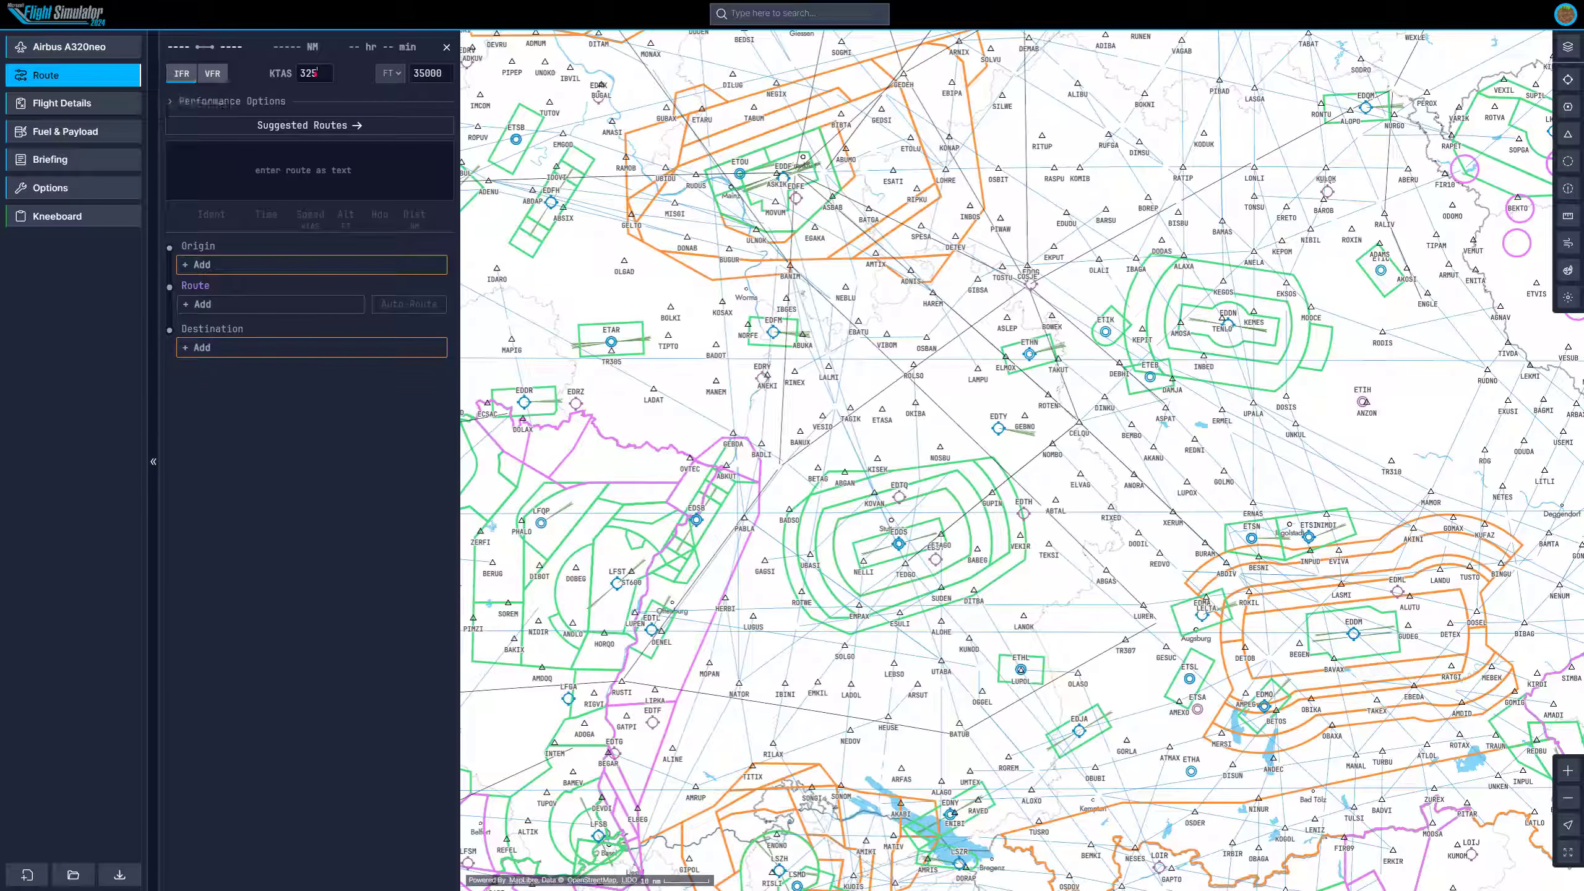
left_click(316, 73)
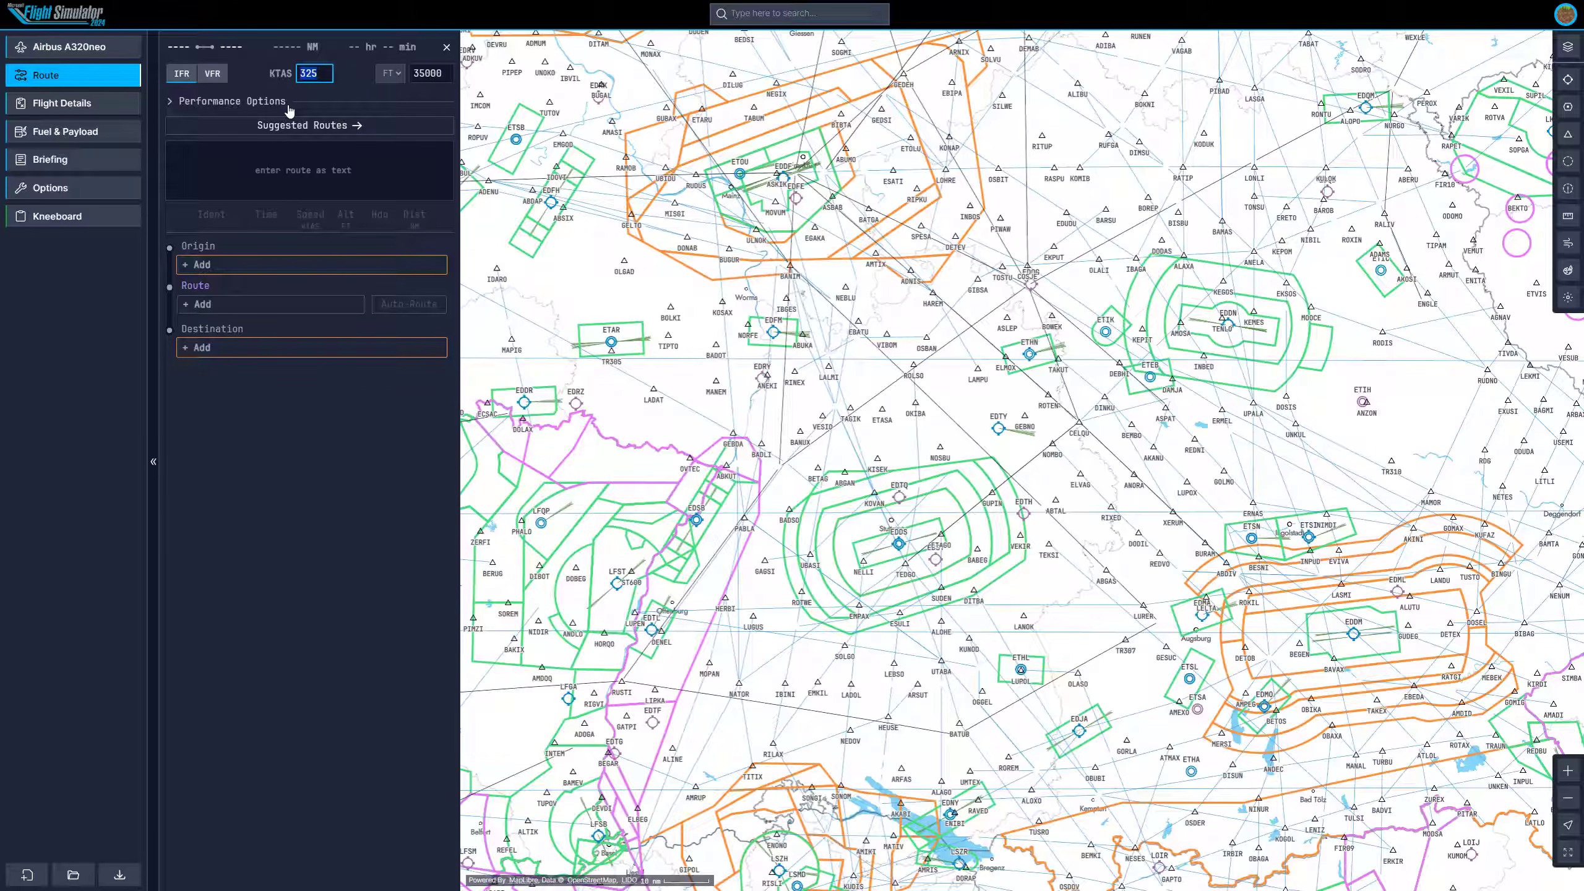
type("300")
left_click(357, 77)
Set the cruise altitude to 23000 ft.
left_click(430, 73)
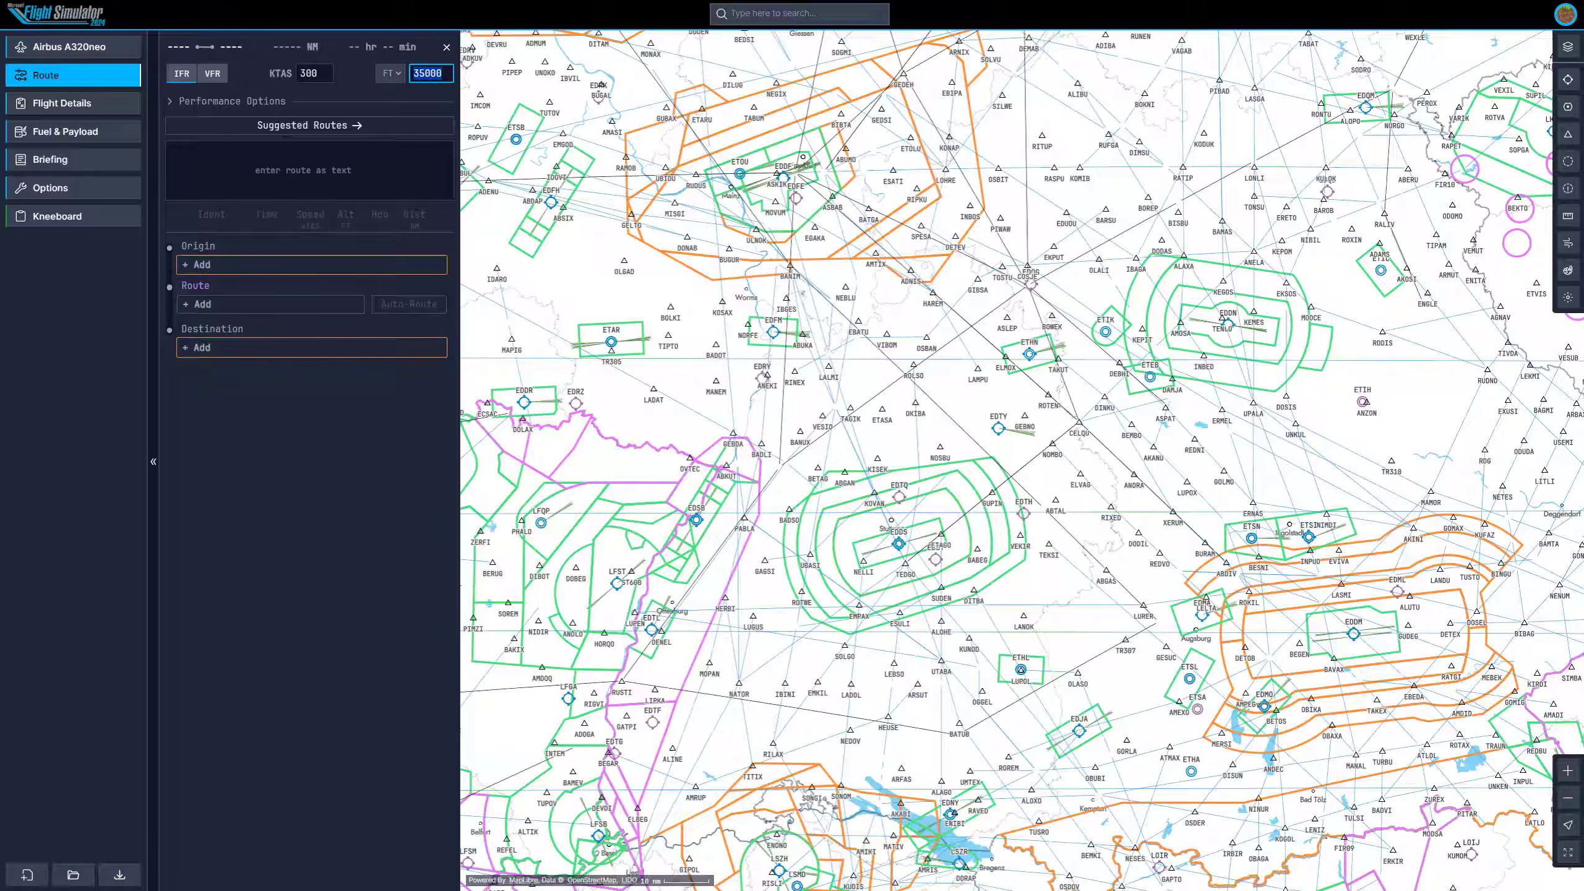
type("23000")
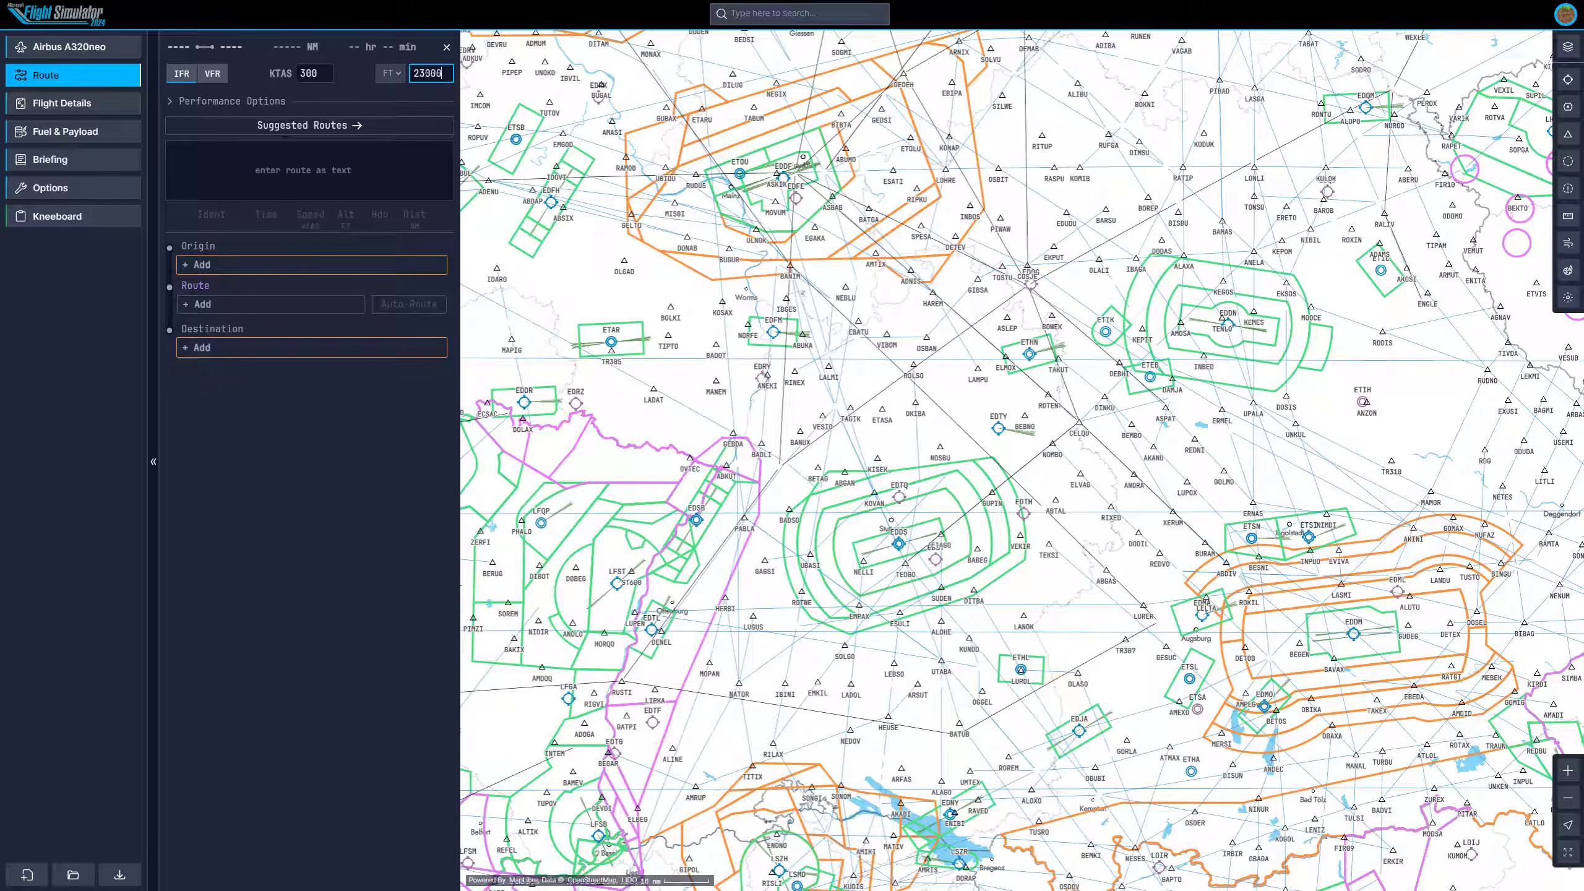
Switch the map layer to IFR Low.
left_click(1579, 54)
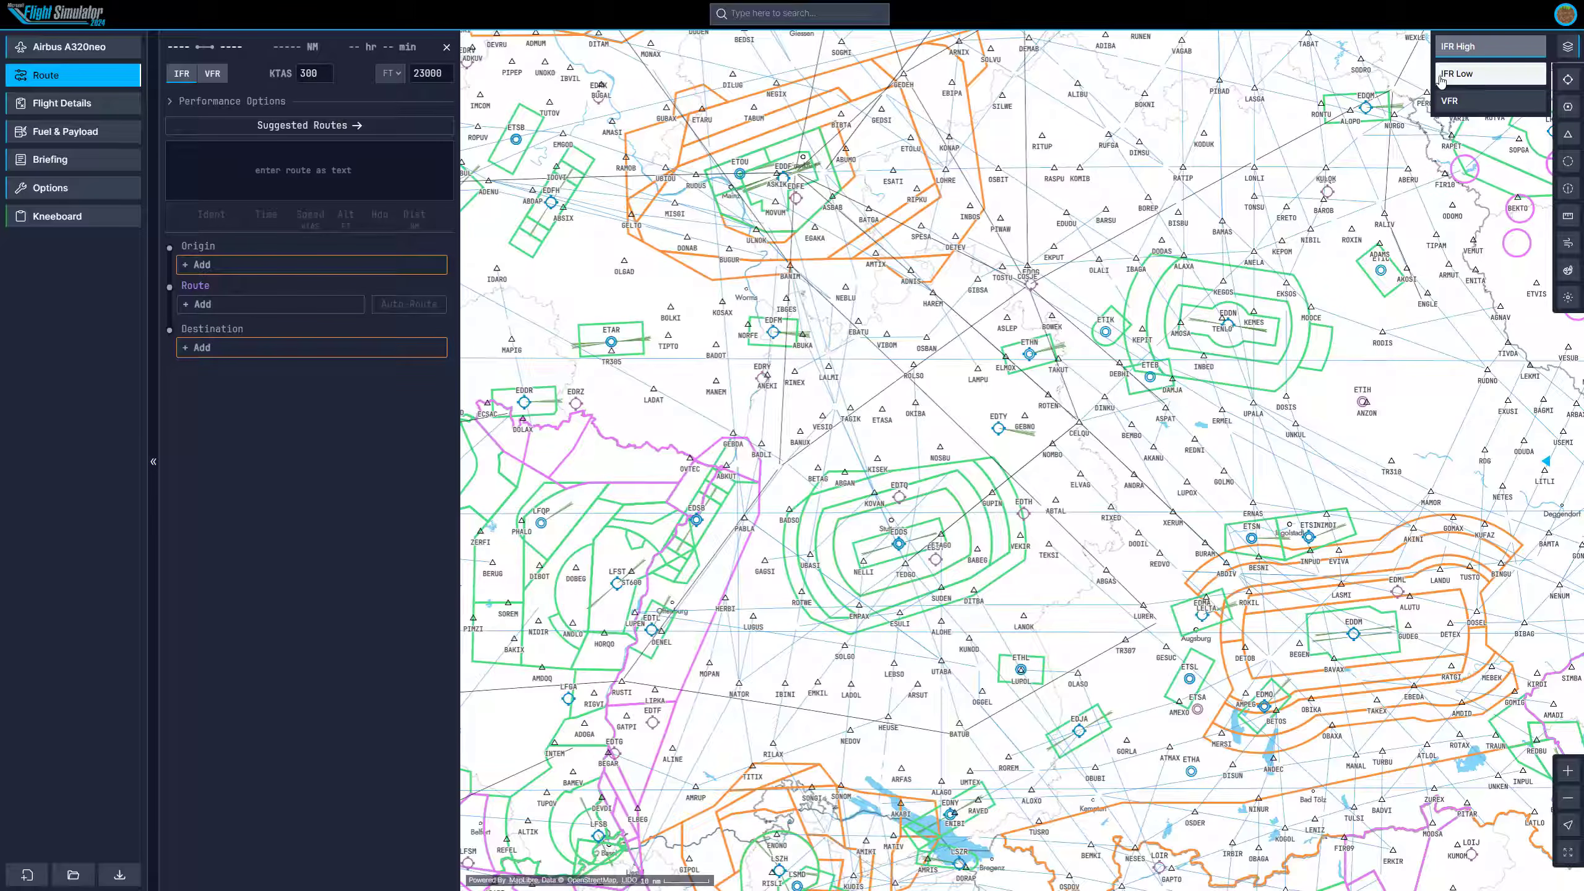
left_click(1497, 75)
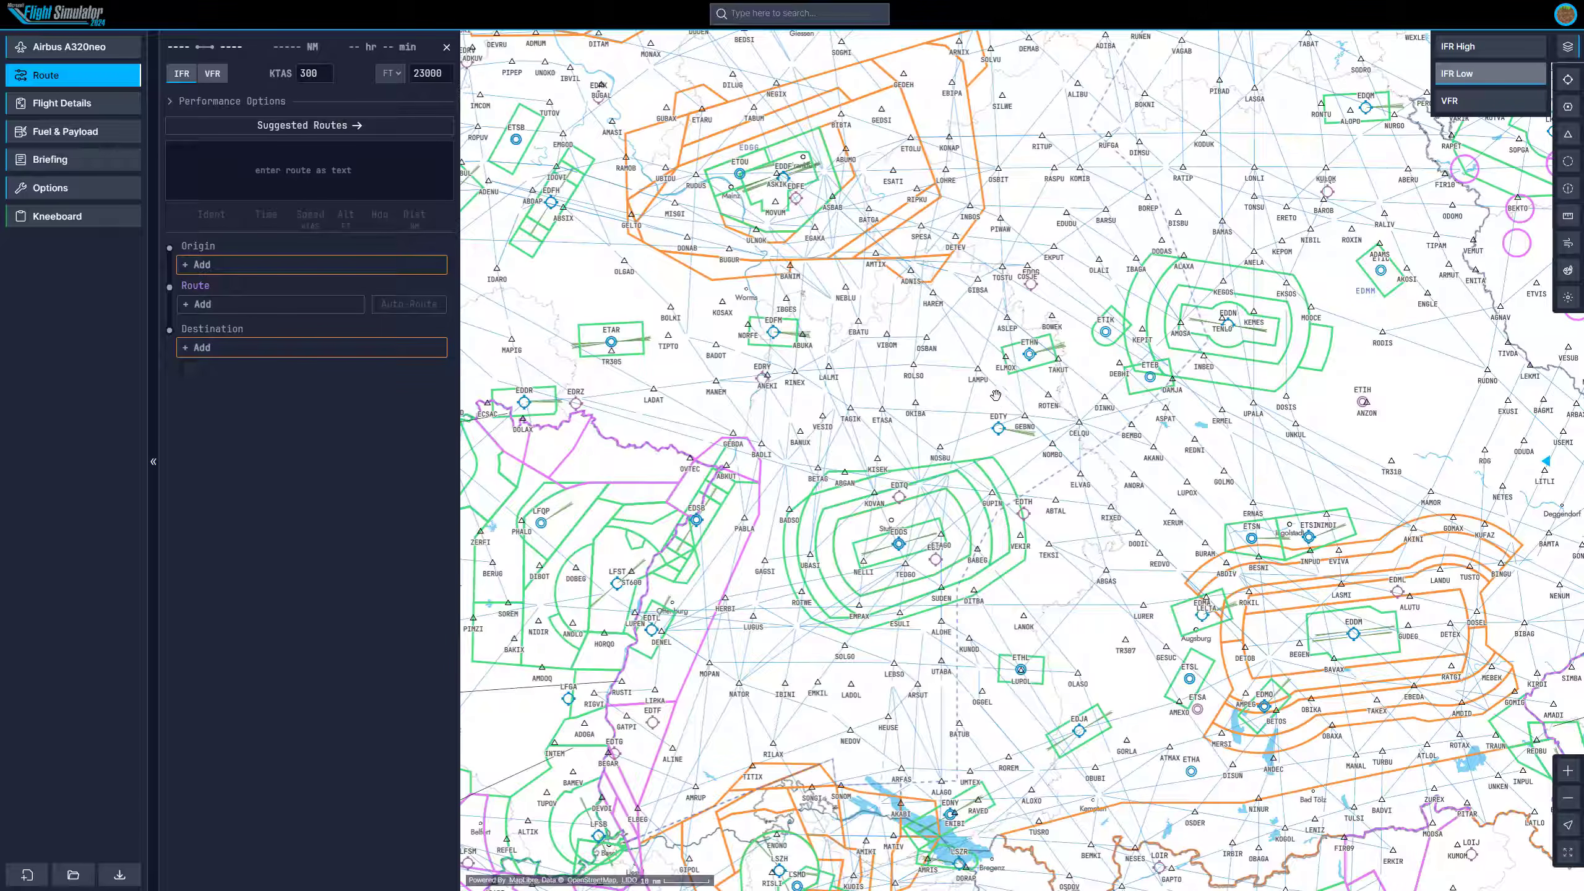
Set the origin airport to EDDR Saarbruecken.
left_click(221, 265)
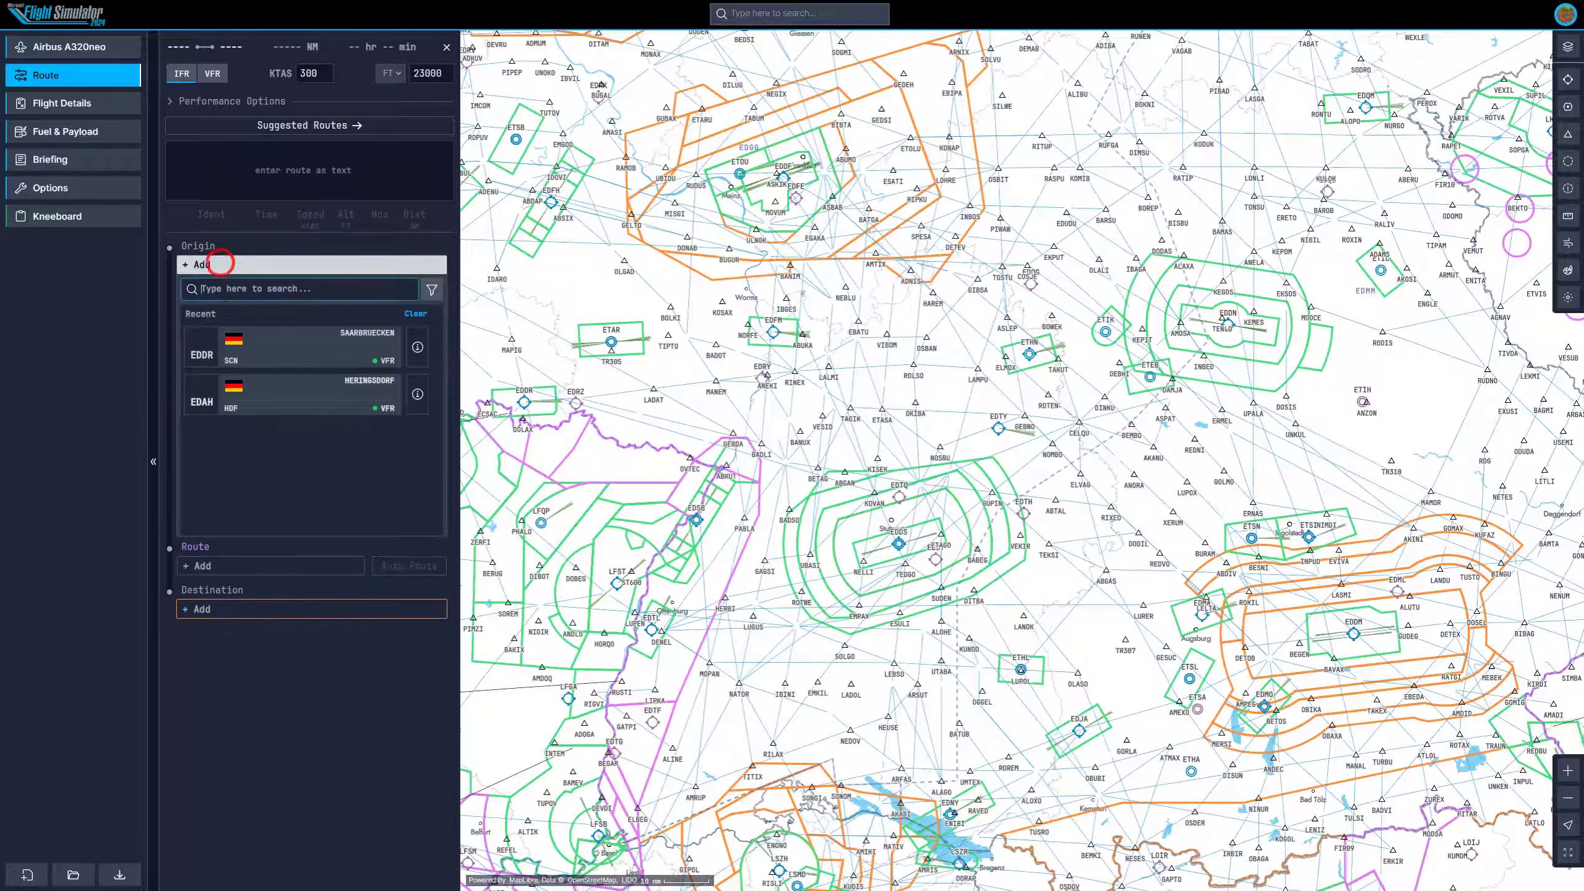
type("eddr")
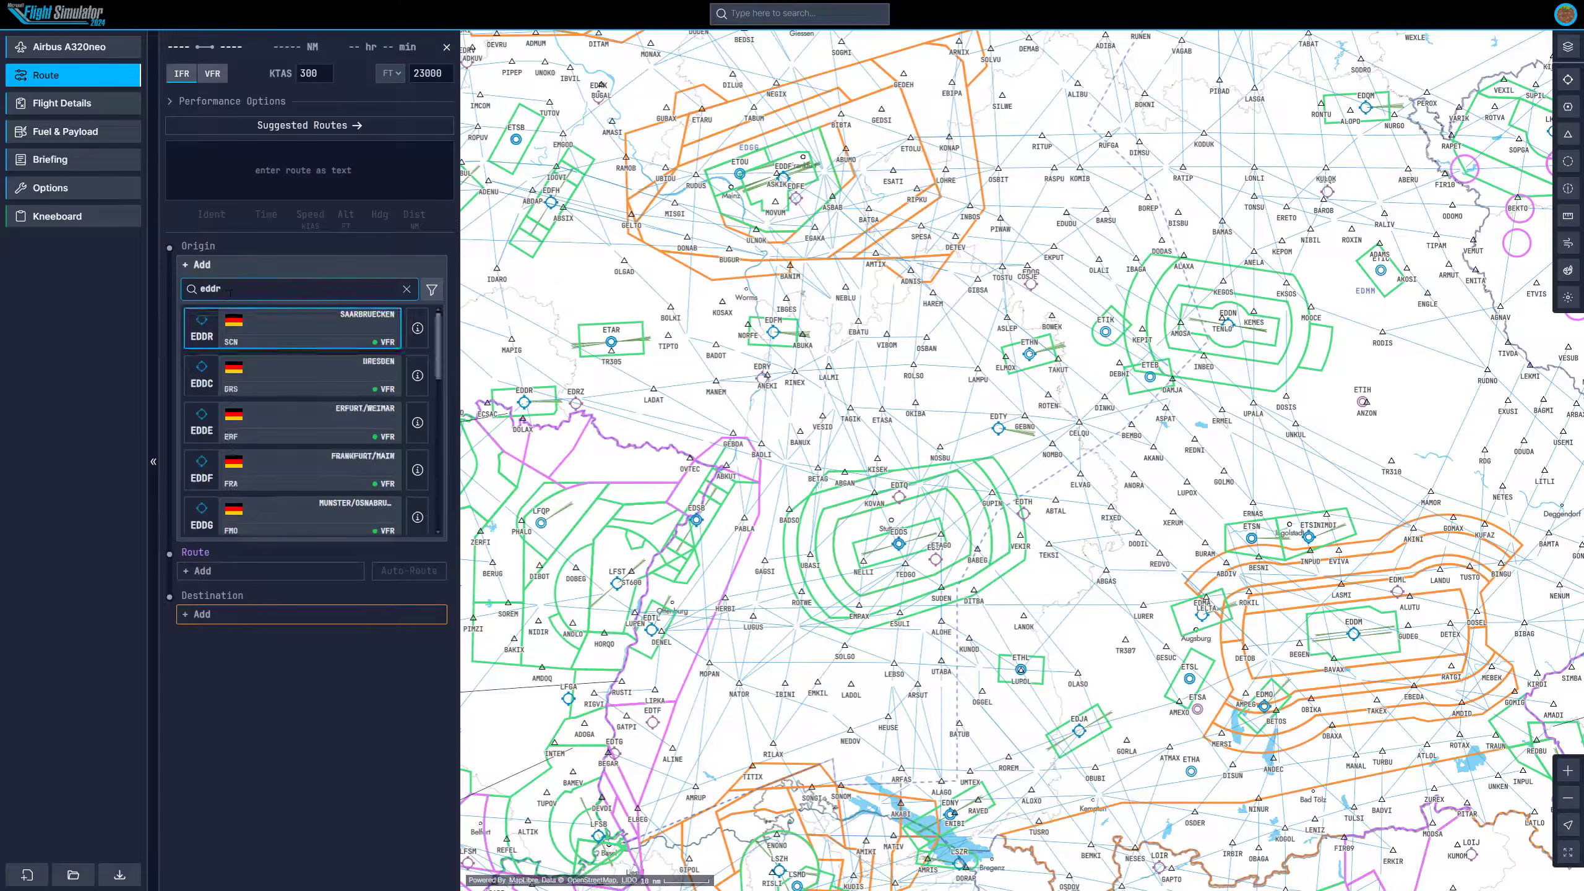
left_click(270, 325)
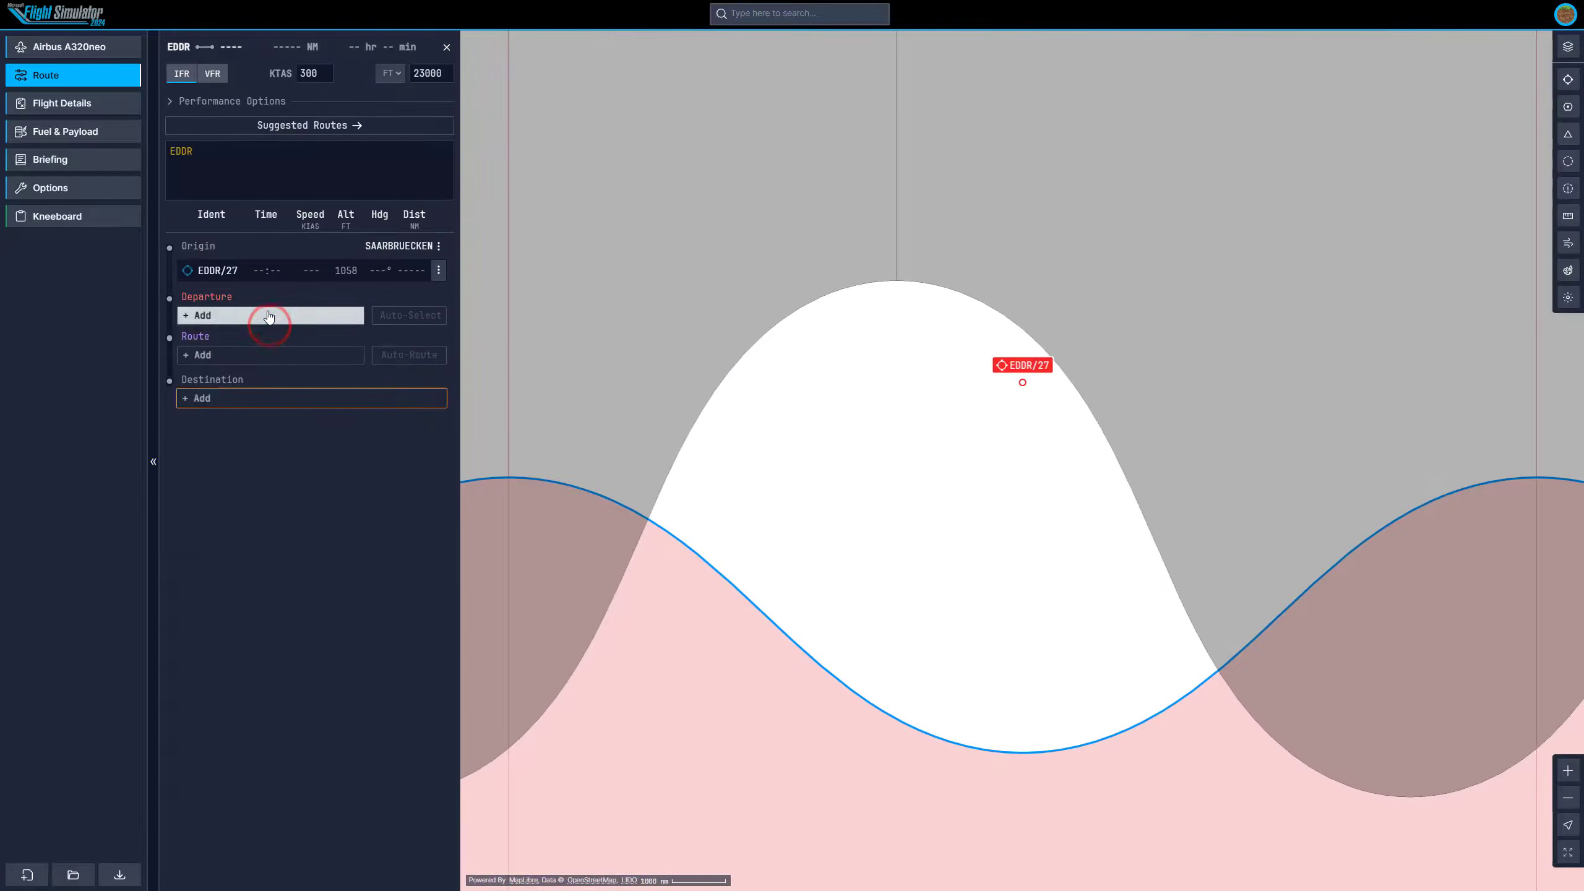
Set the destination airport to EDDM Munich.
scroll(1049, 367, "up", 15)
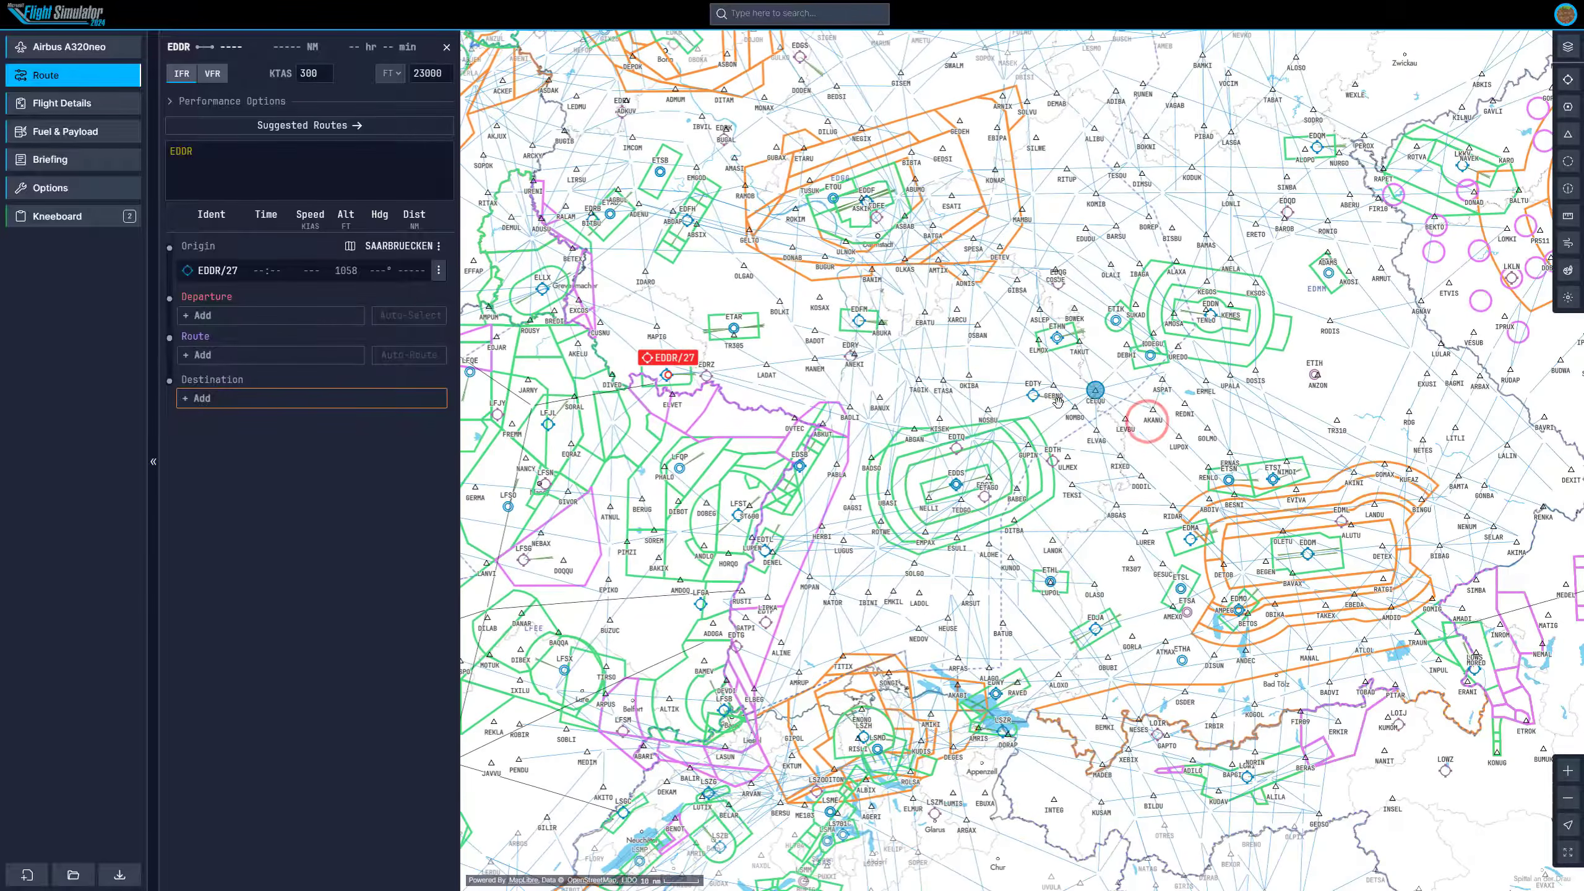
left_click(232, 397)
type("eddm")
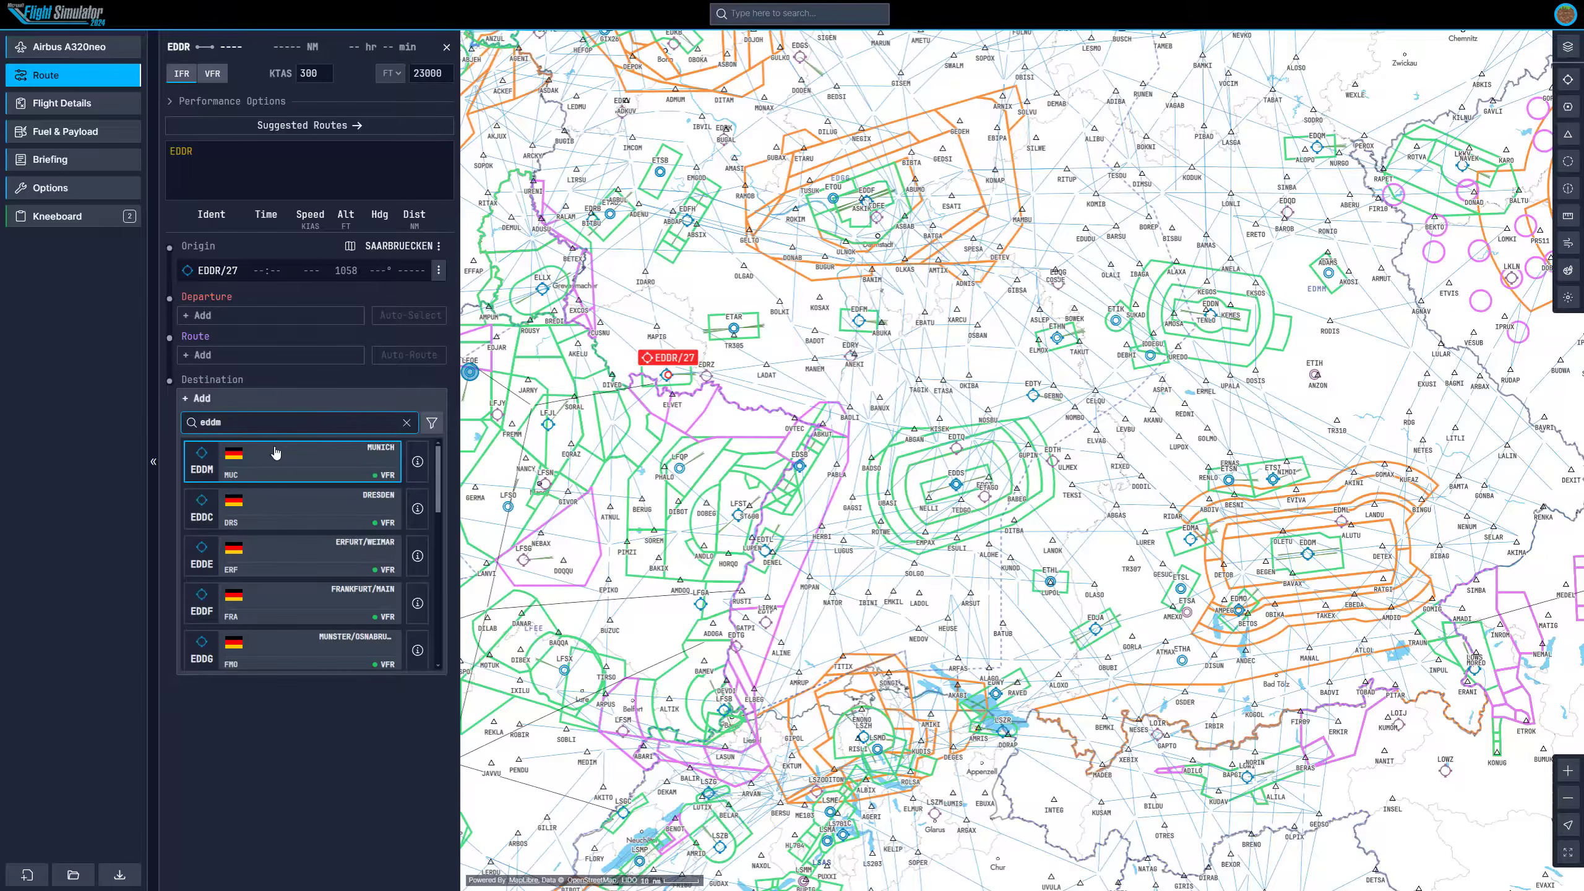
left_click(276, 454)
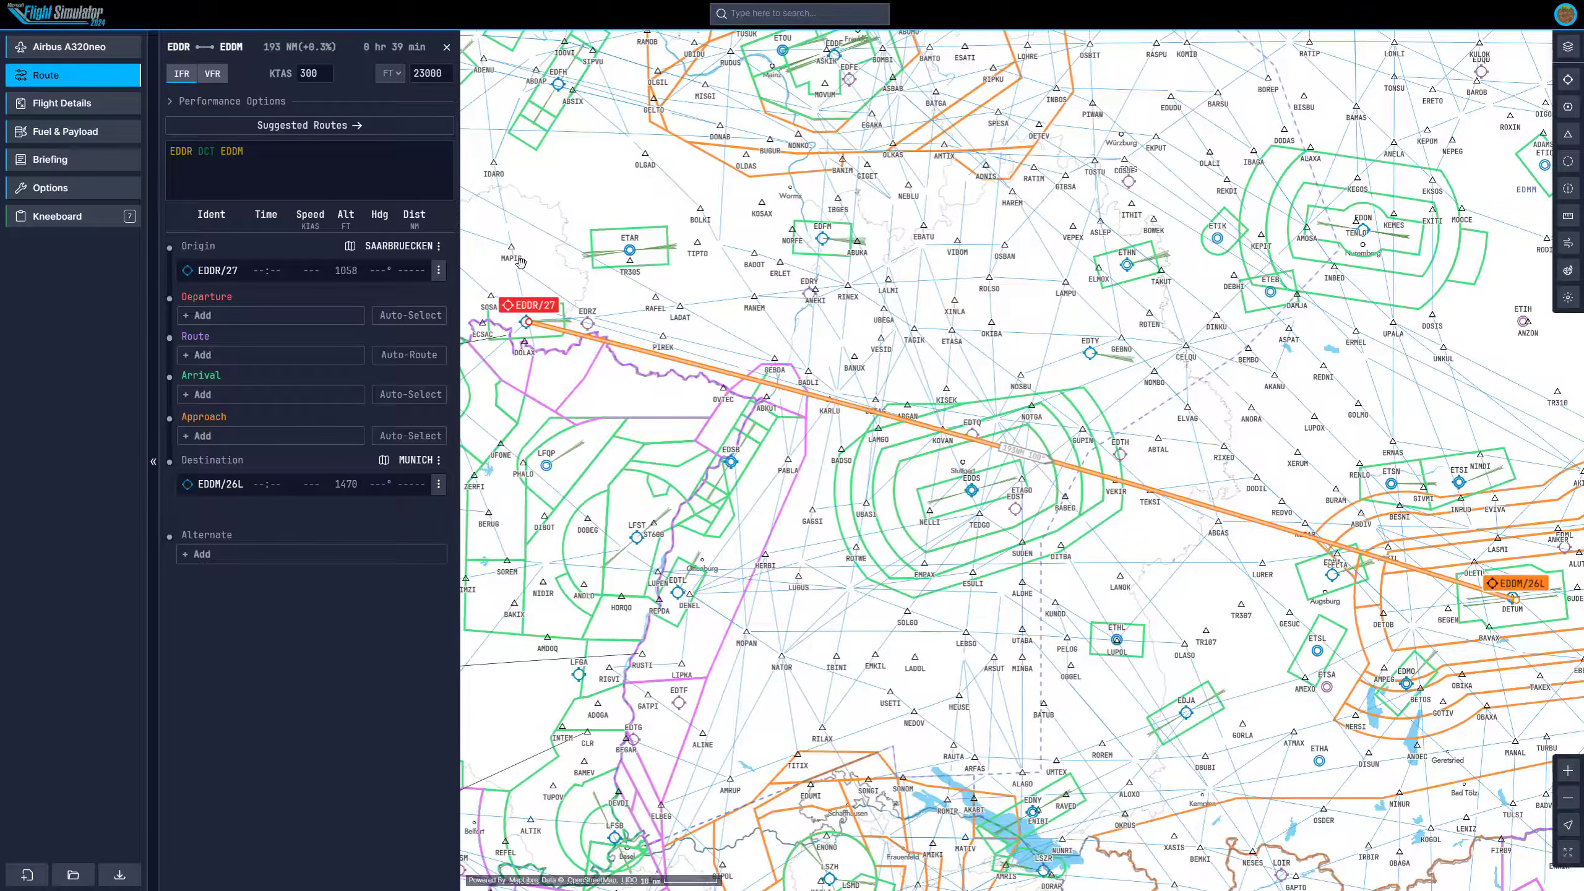
Open the departure procedure list for EDDR near Saarbrücken.
scroll(609, 371, "up", 3)
scroll(636, 372, "up", 5)
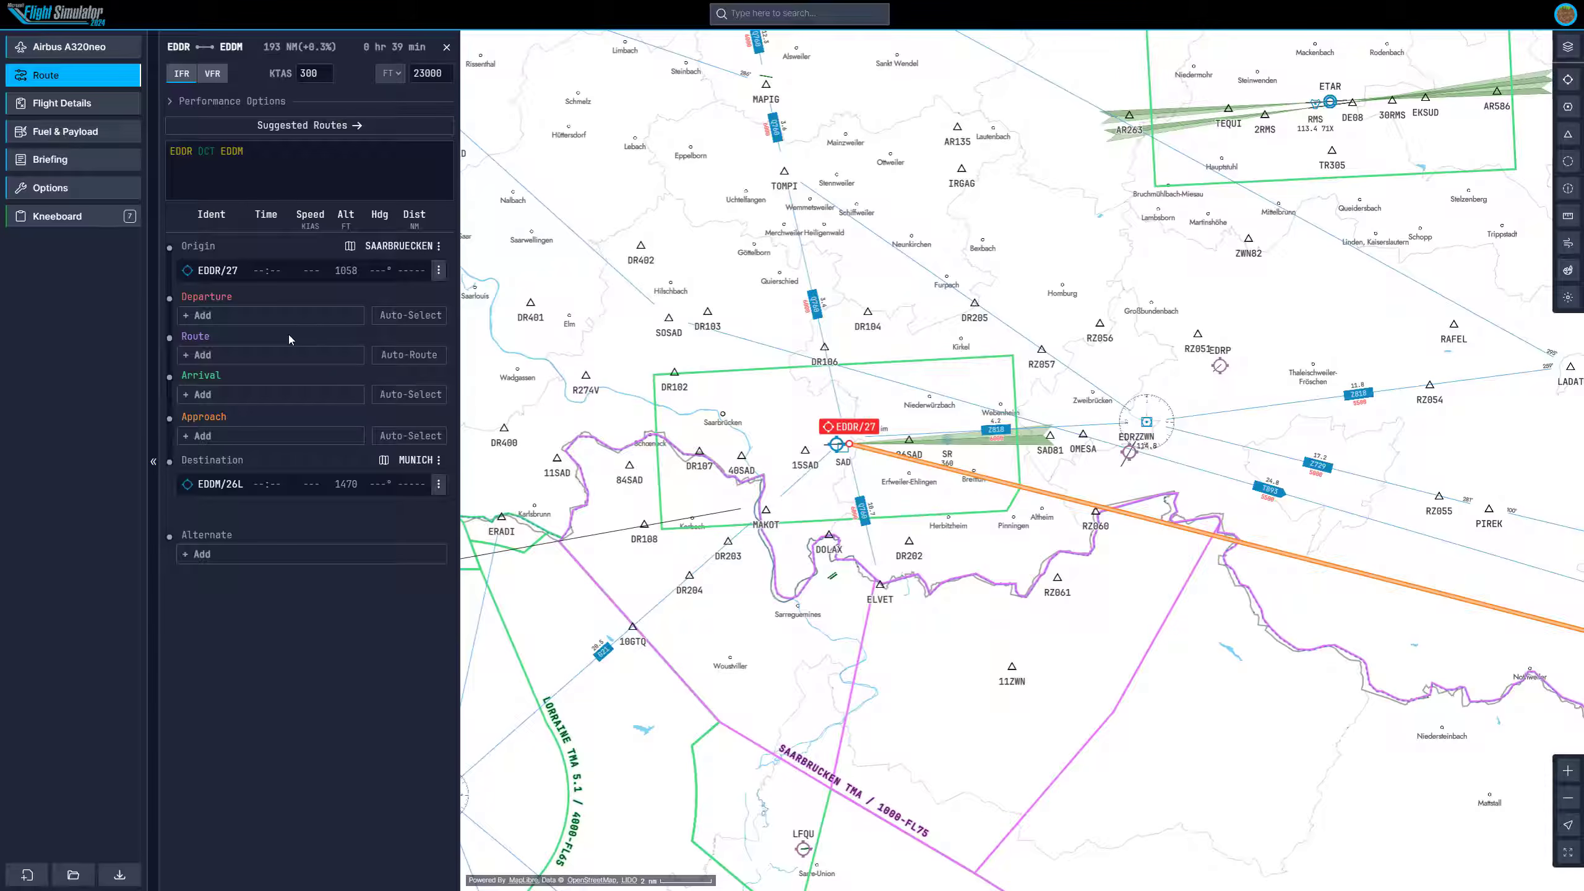
left_click_drag(1084, 320, 1019, 293)
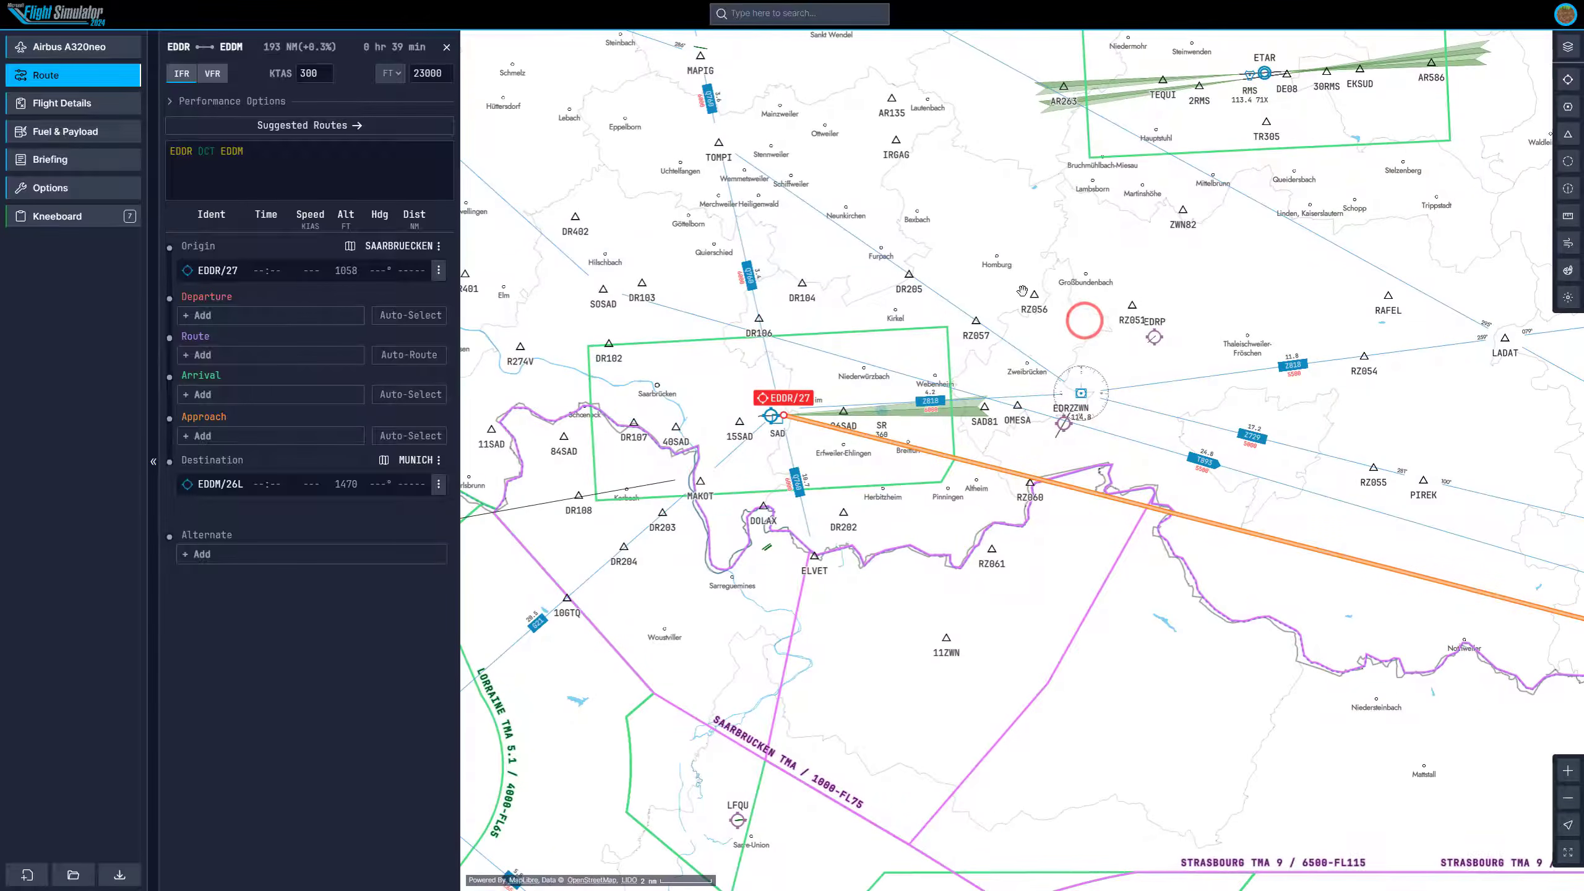
left_click(229, 317)
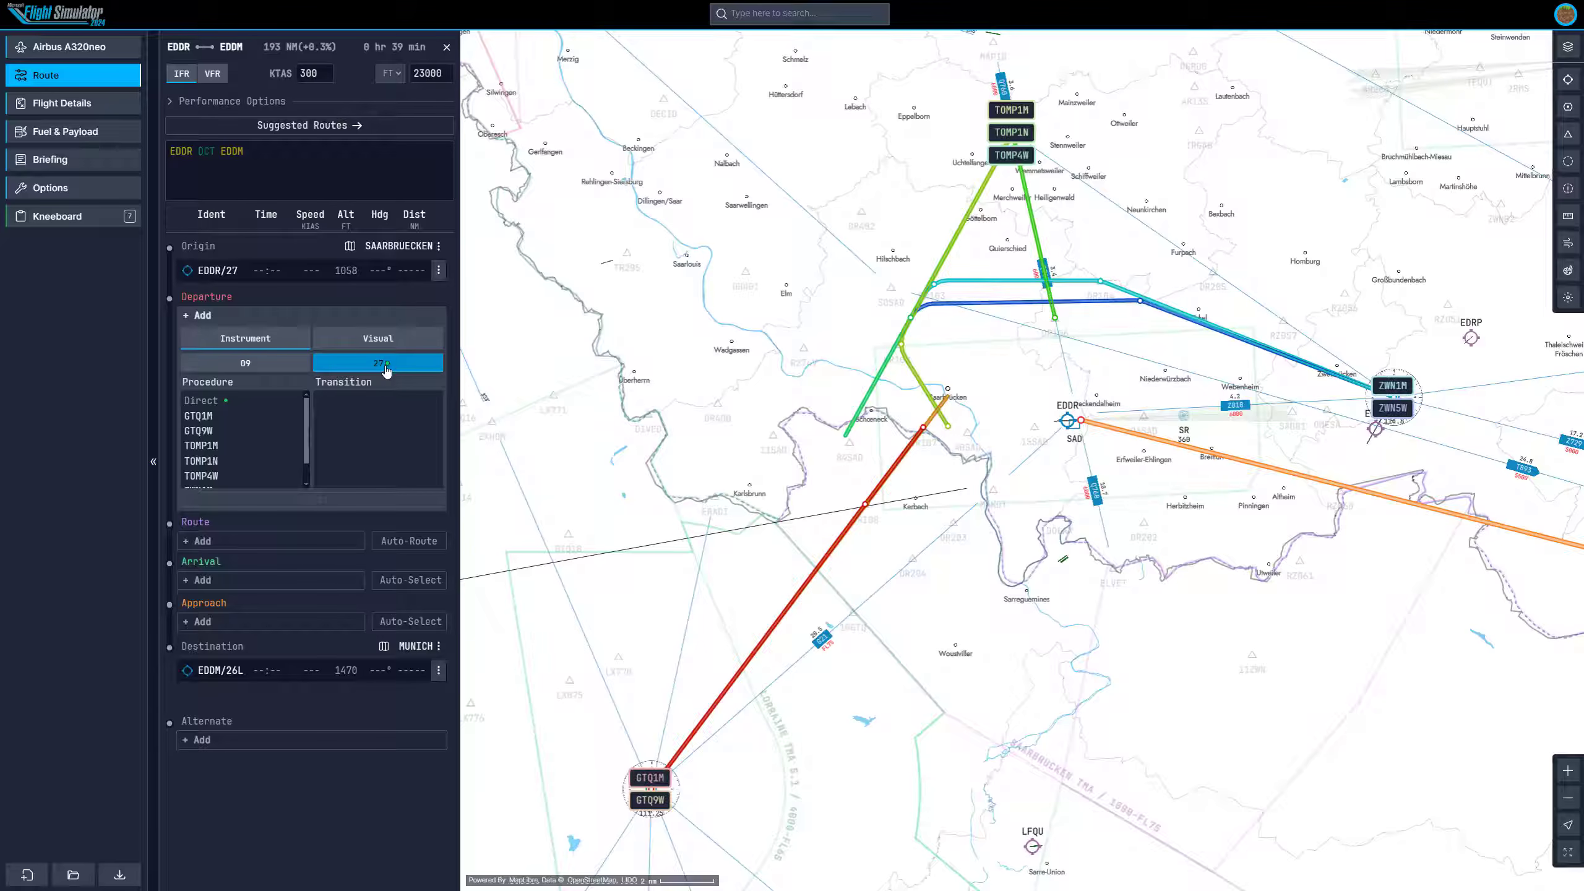
Search for EDDR, open its airport information and examine the wind in its METAR report.
left_click(751, 14)
type("eddr")
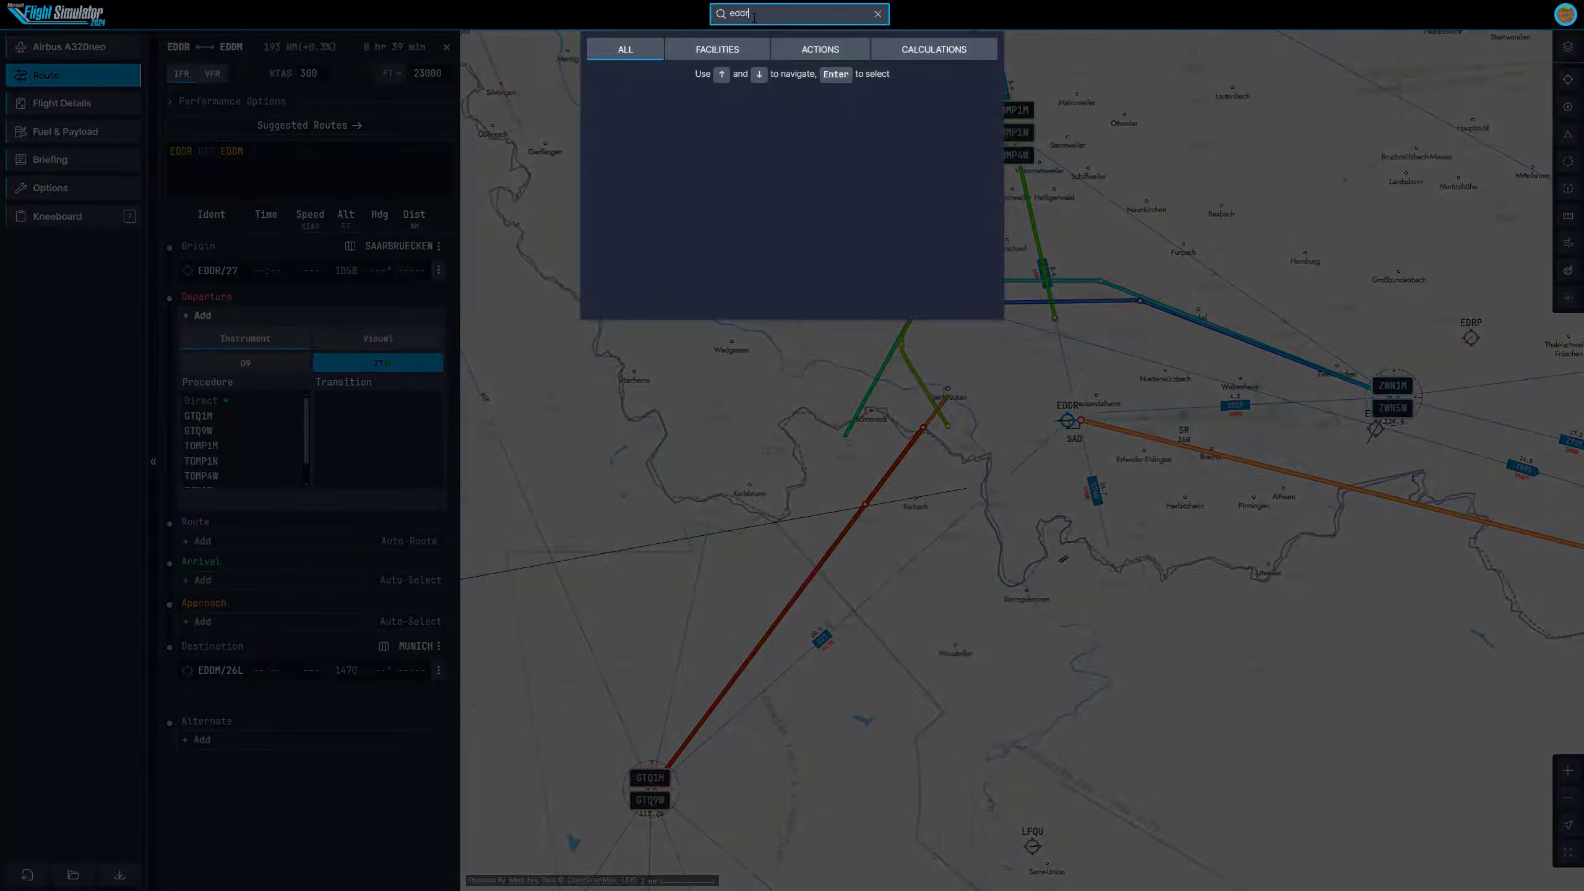
left_click(749, 111)
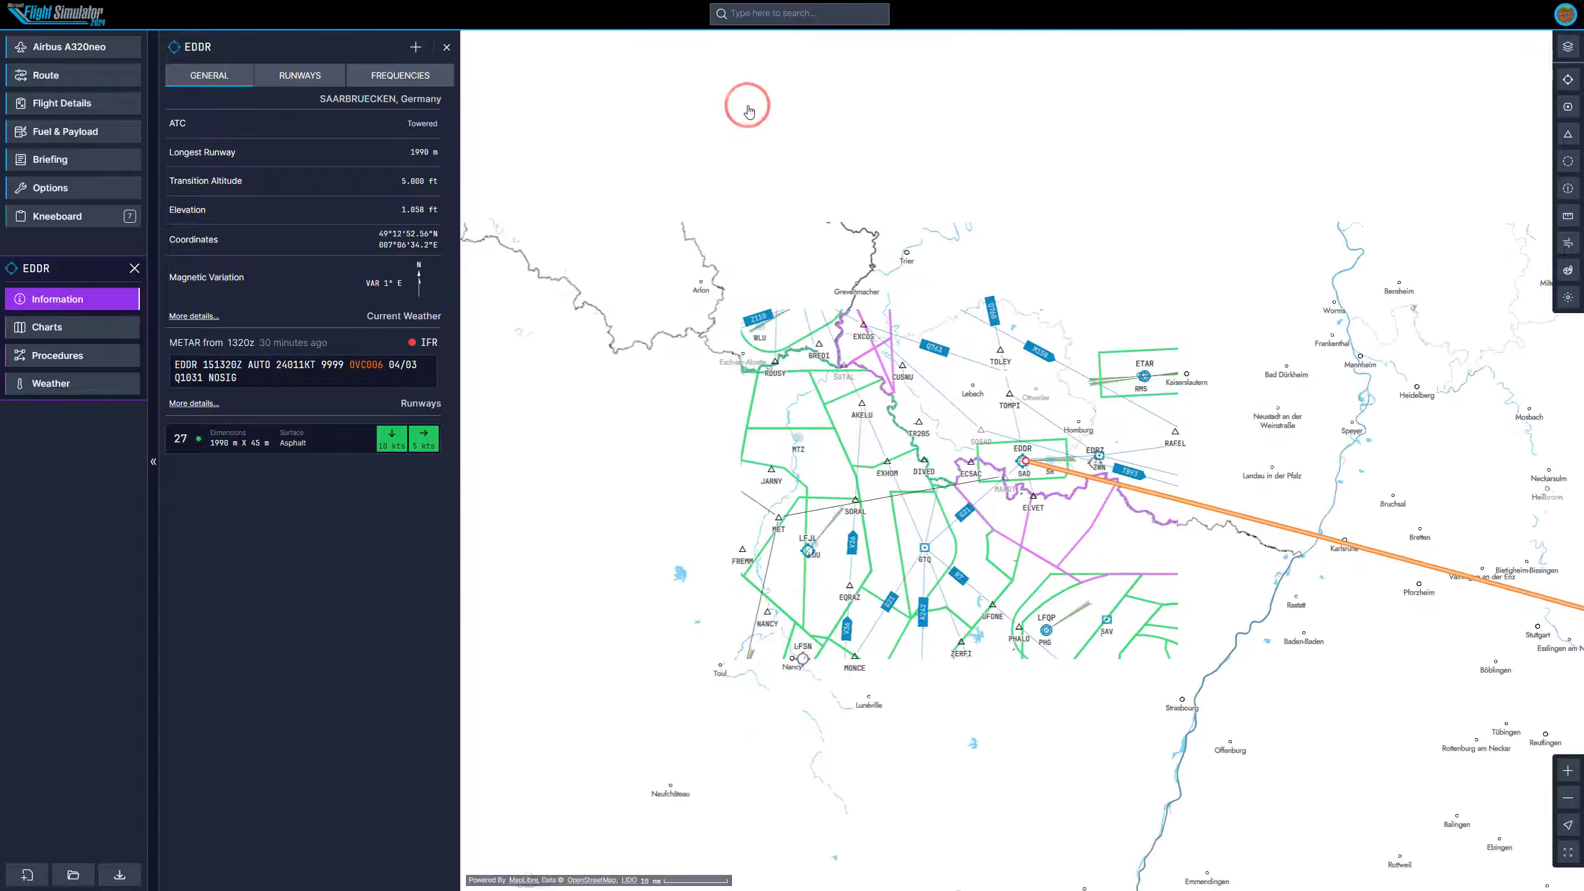
triple_click(180, 364)
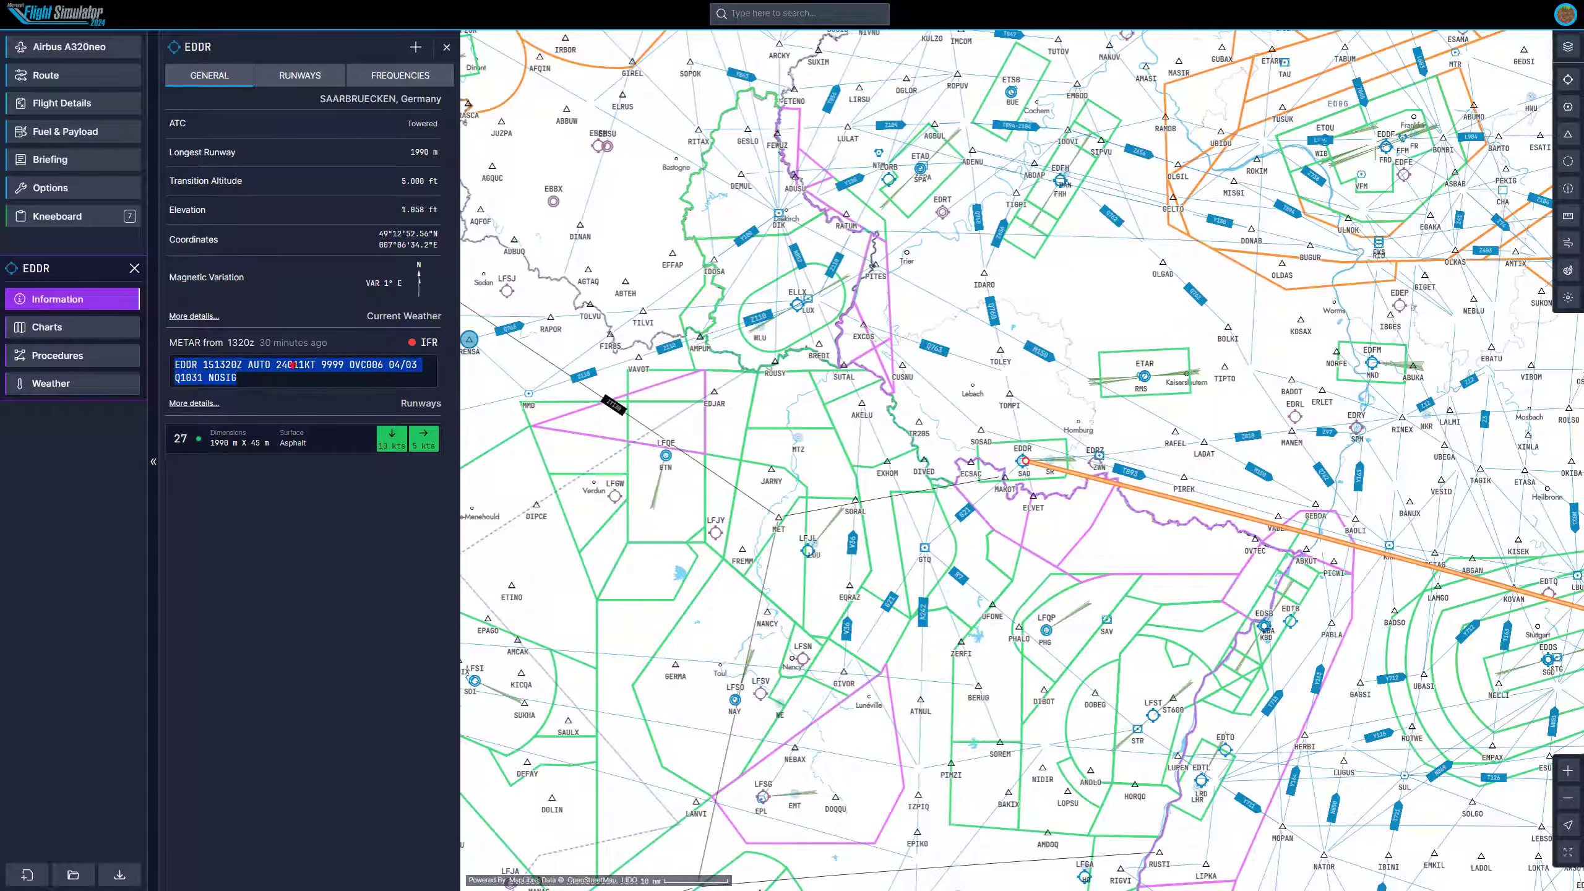
left_click(279, 365)
double_click(279, 364)
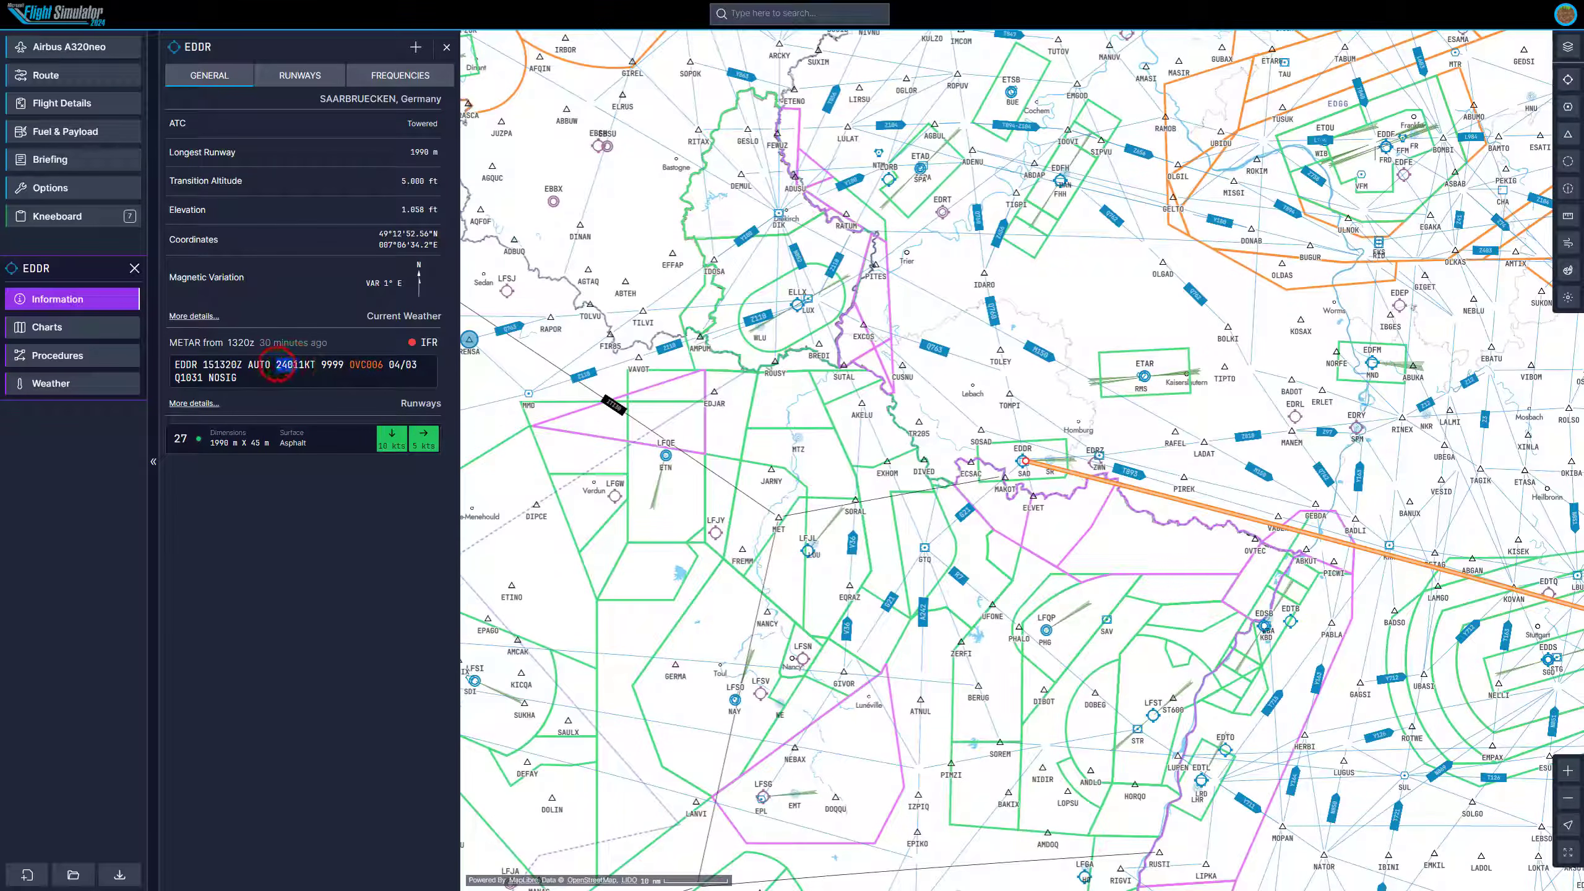
left_click_drag(289, 365, 320, 365)
scroll(1054, 468, "up", 4)
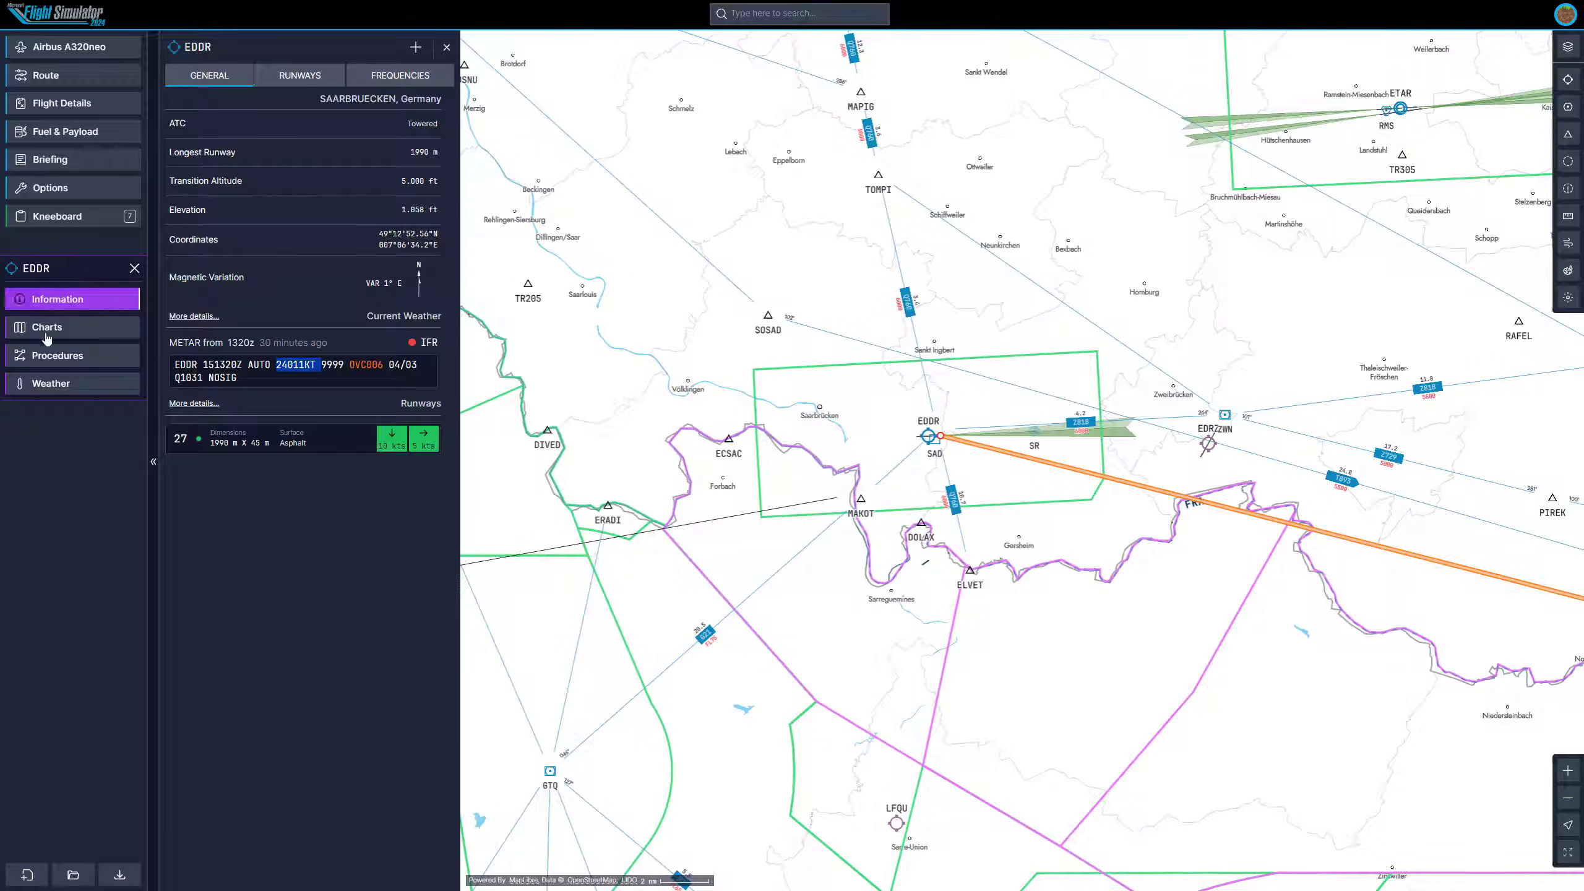
Search for EDDM, open its airport information and examine its runway, elevation and METAR cloud details.
left_click(761, 15)
type("eddm")
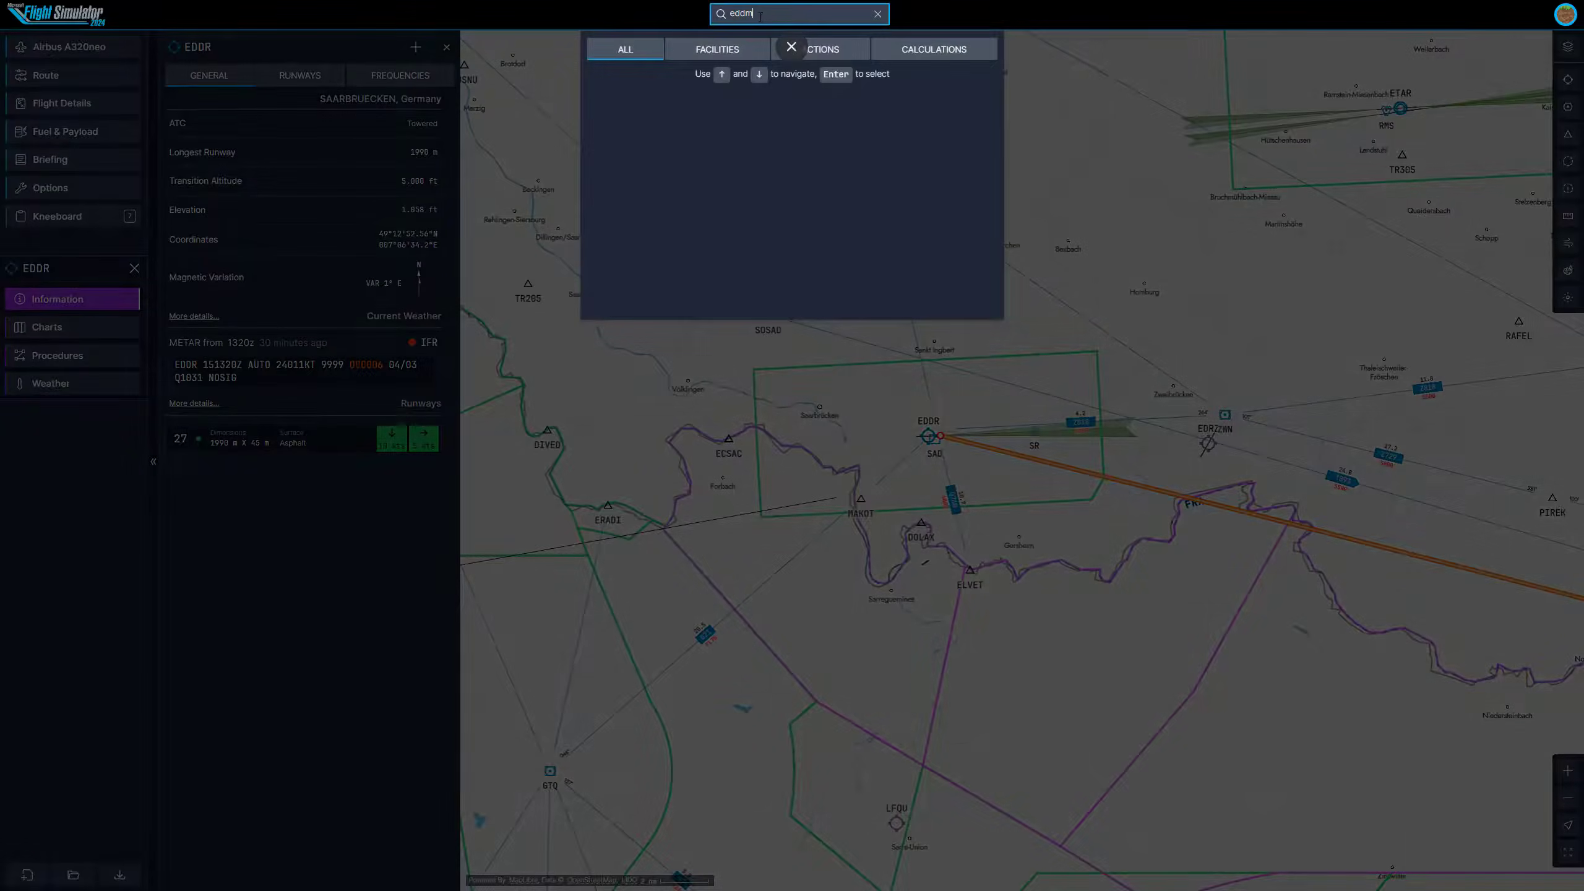
left_click(688, 106)
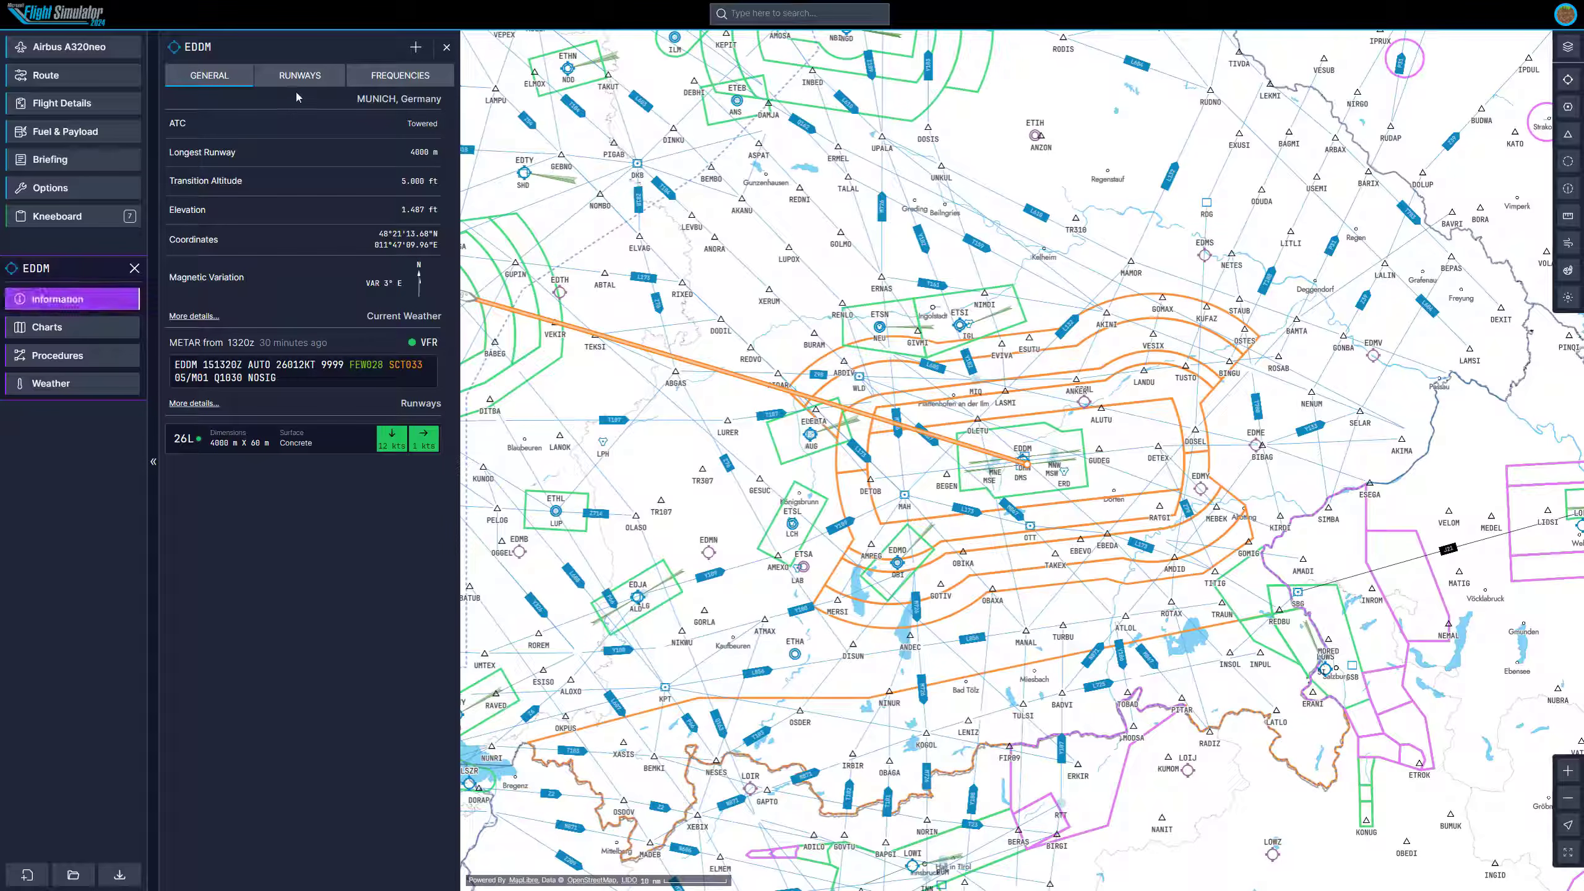
left_click_drag(409, 148, 437, 171)
left_click_drag(383, 231, 440, 246)
left_click_drag(355, 281, 394, 284)
triple_click(176, 363)
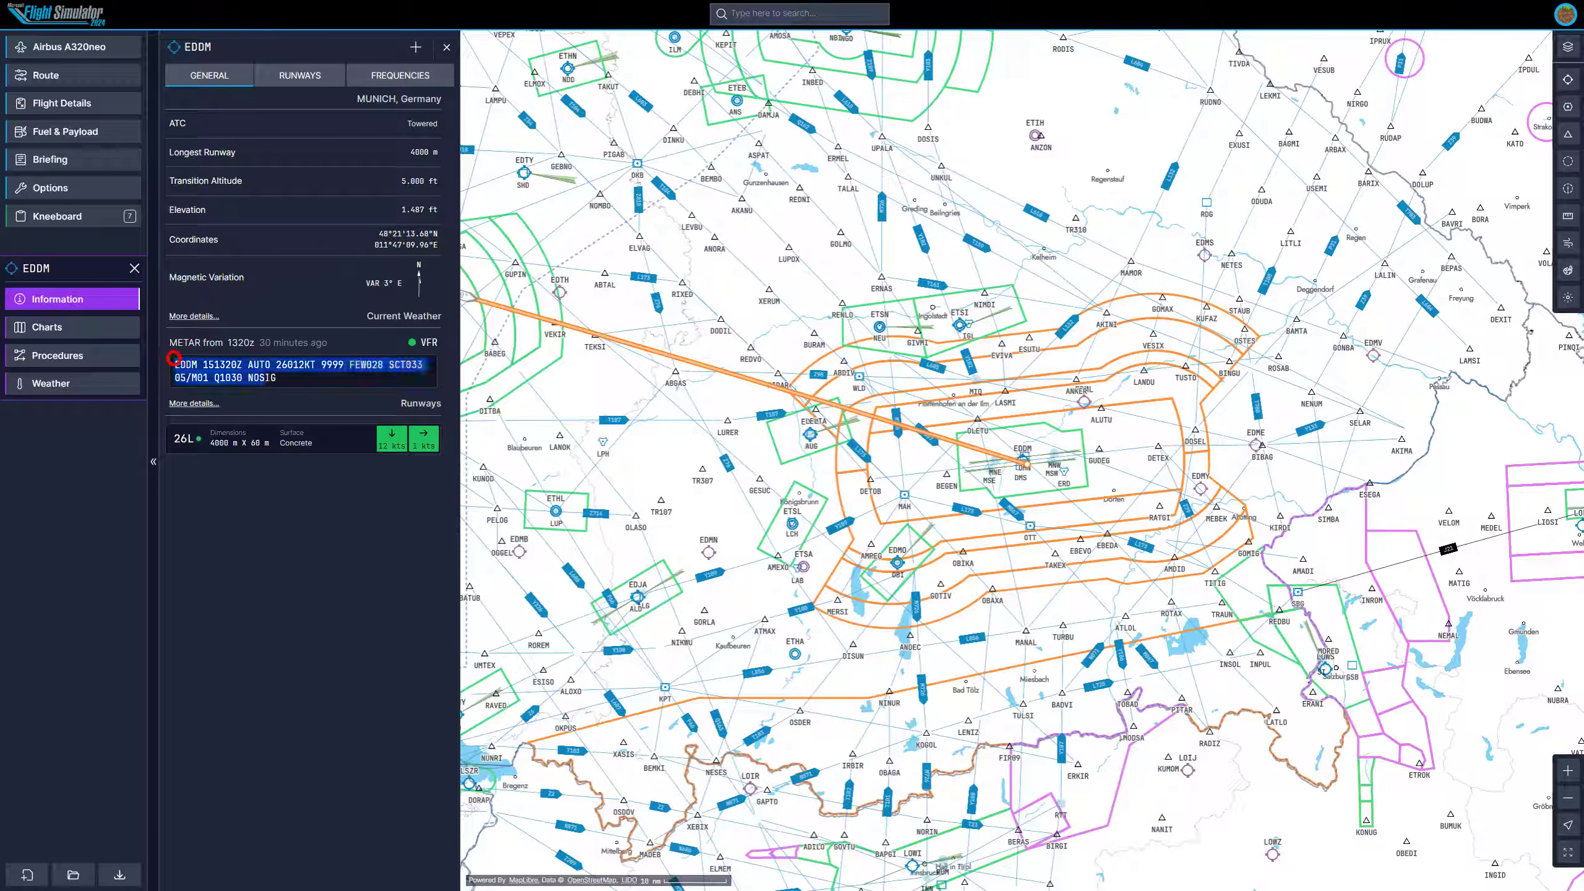
left_click(281, 382)
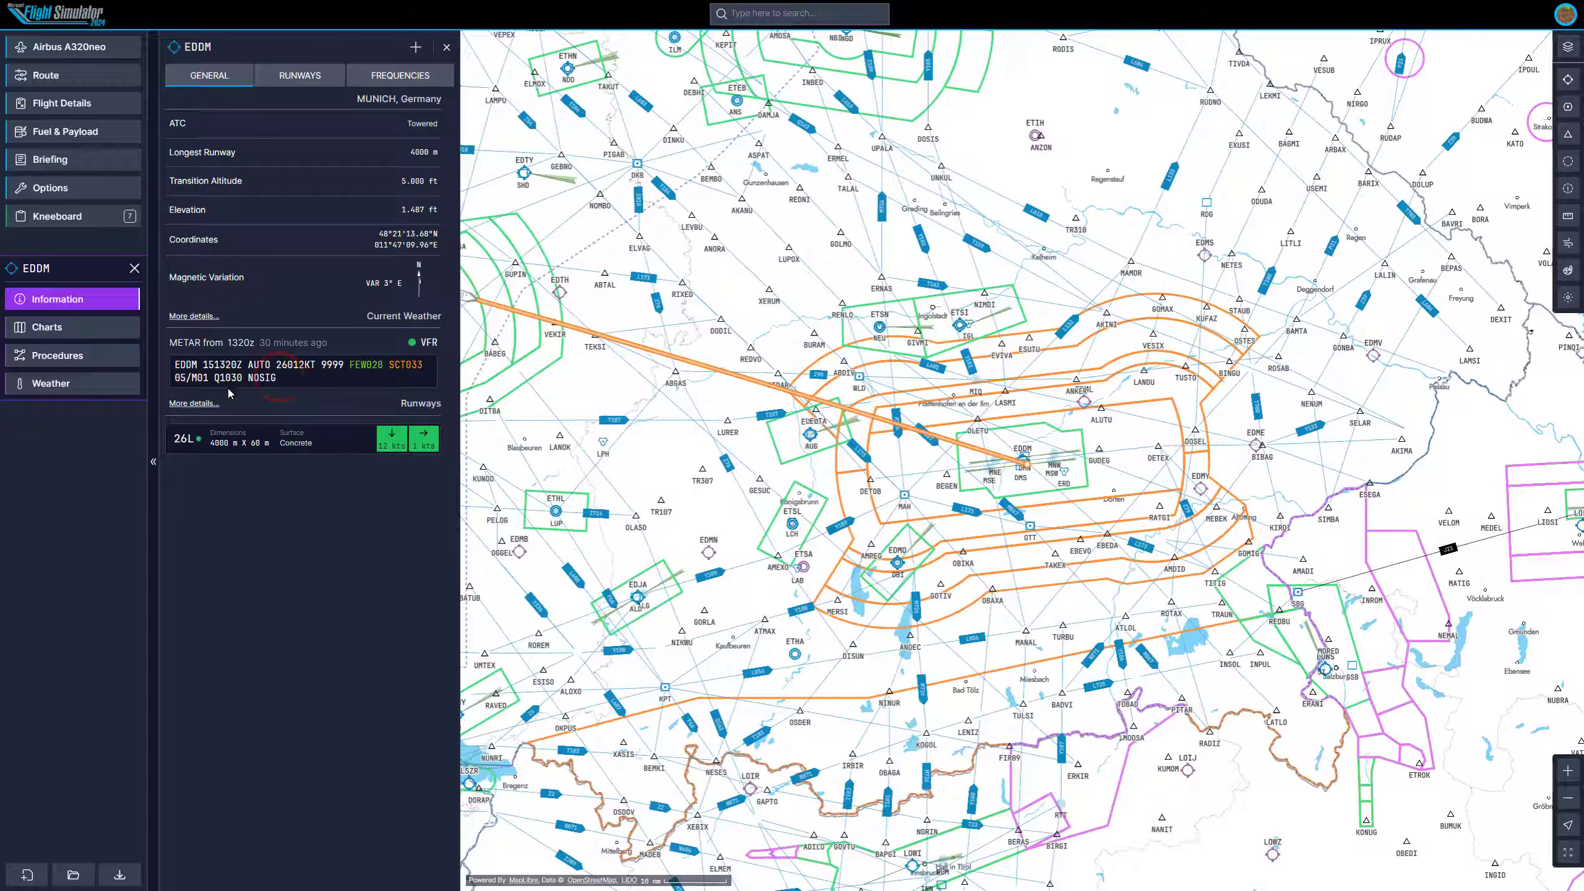
left_click_drag(350, 365, 423, 367)
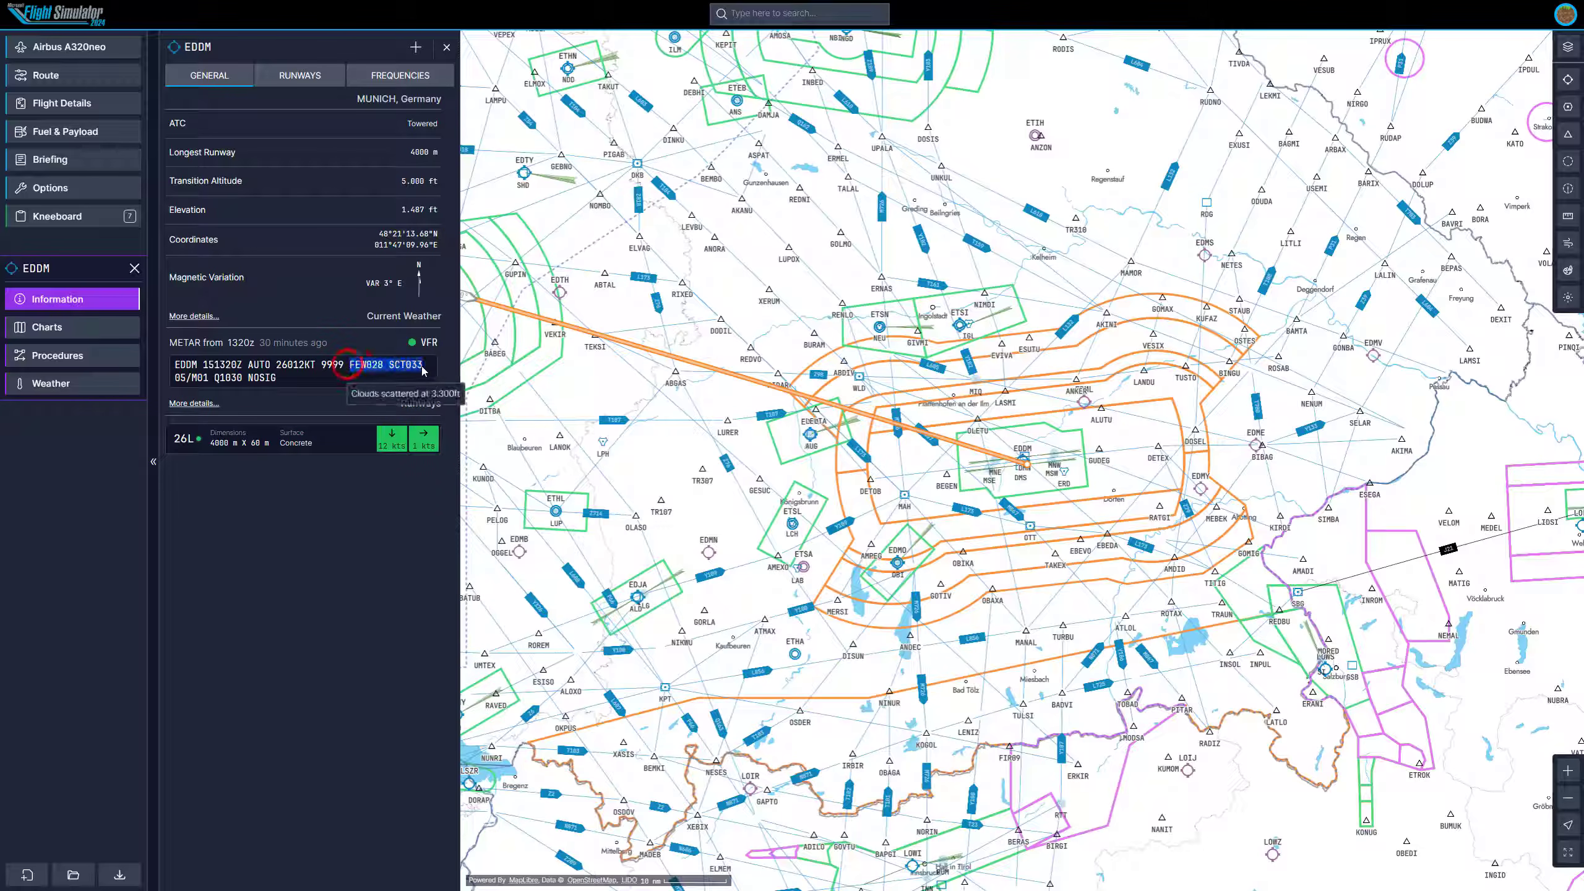
left_click(350, 367)
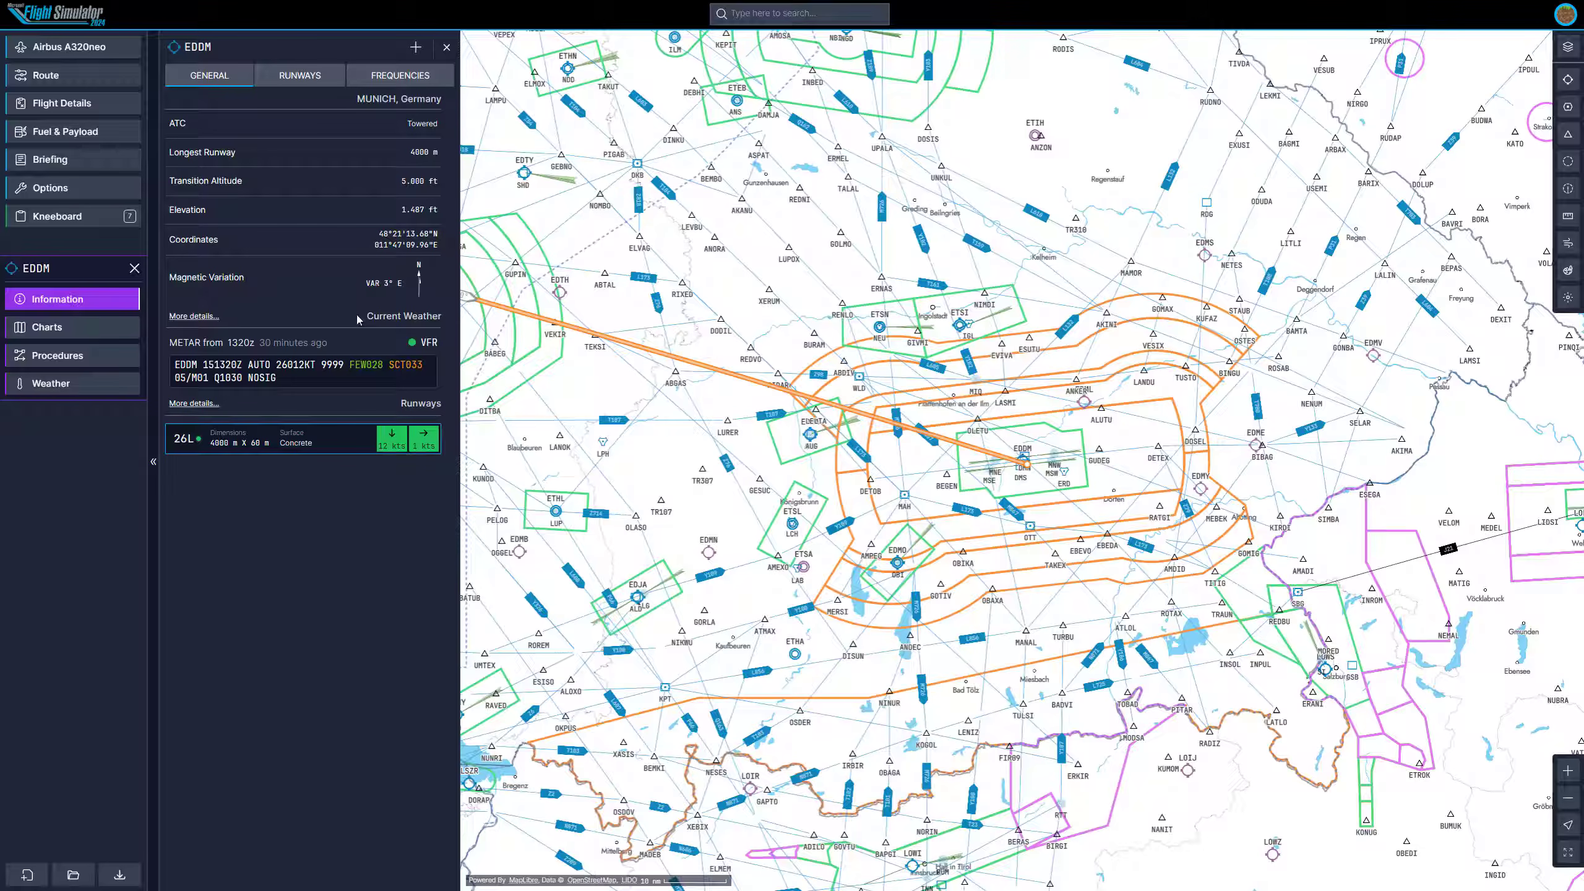
Open EDDM's runway information and review runway 26L's wind components, dimensions and bearing.
left_click(304, 80)
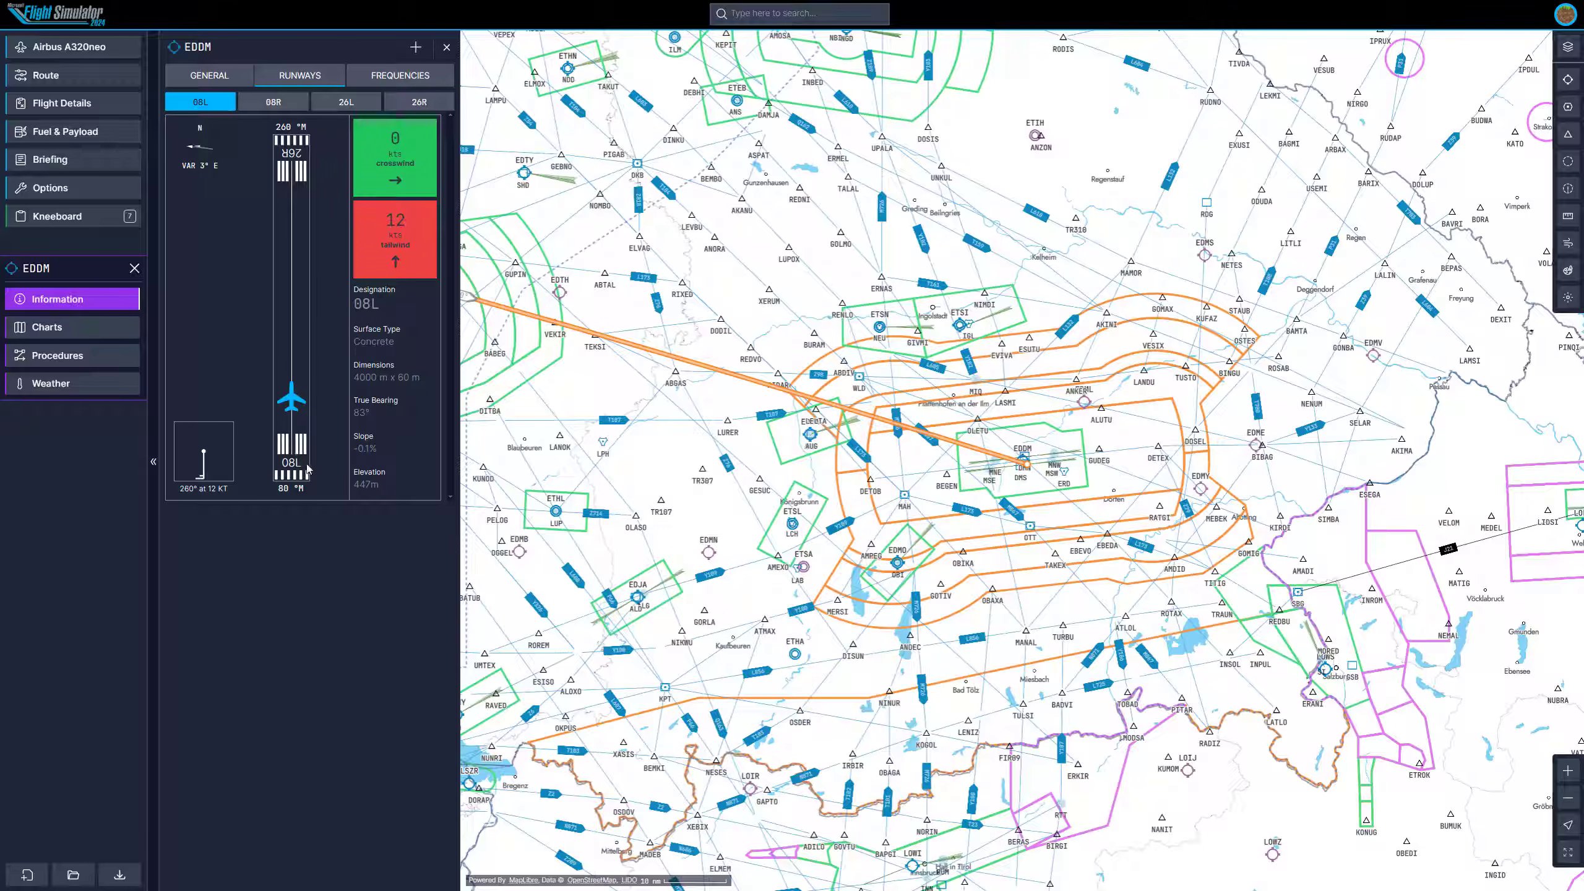
left_click(344, 102)
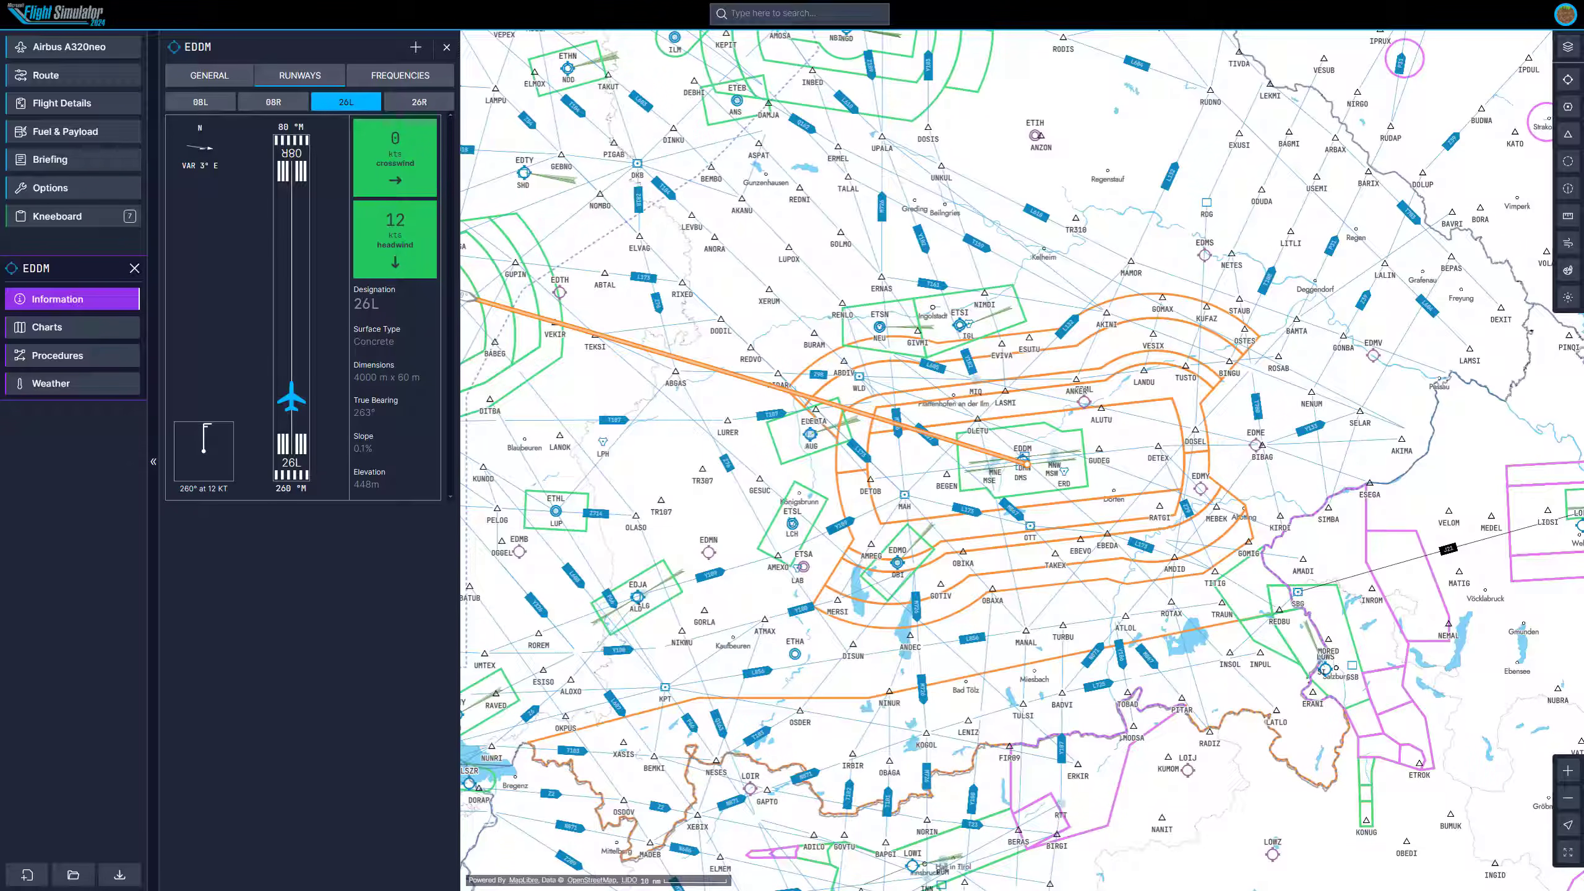
left_click_drag(399, 343, 421, 377)
left_click_drag(377, 412, 349, 451)
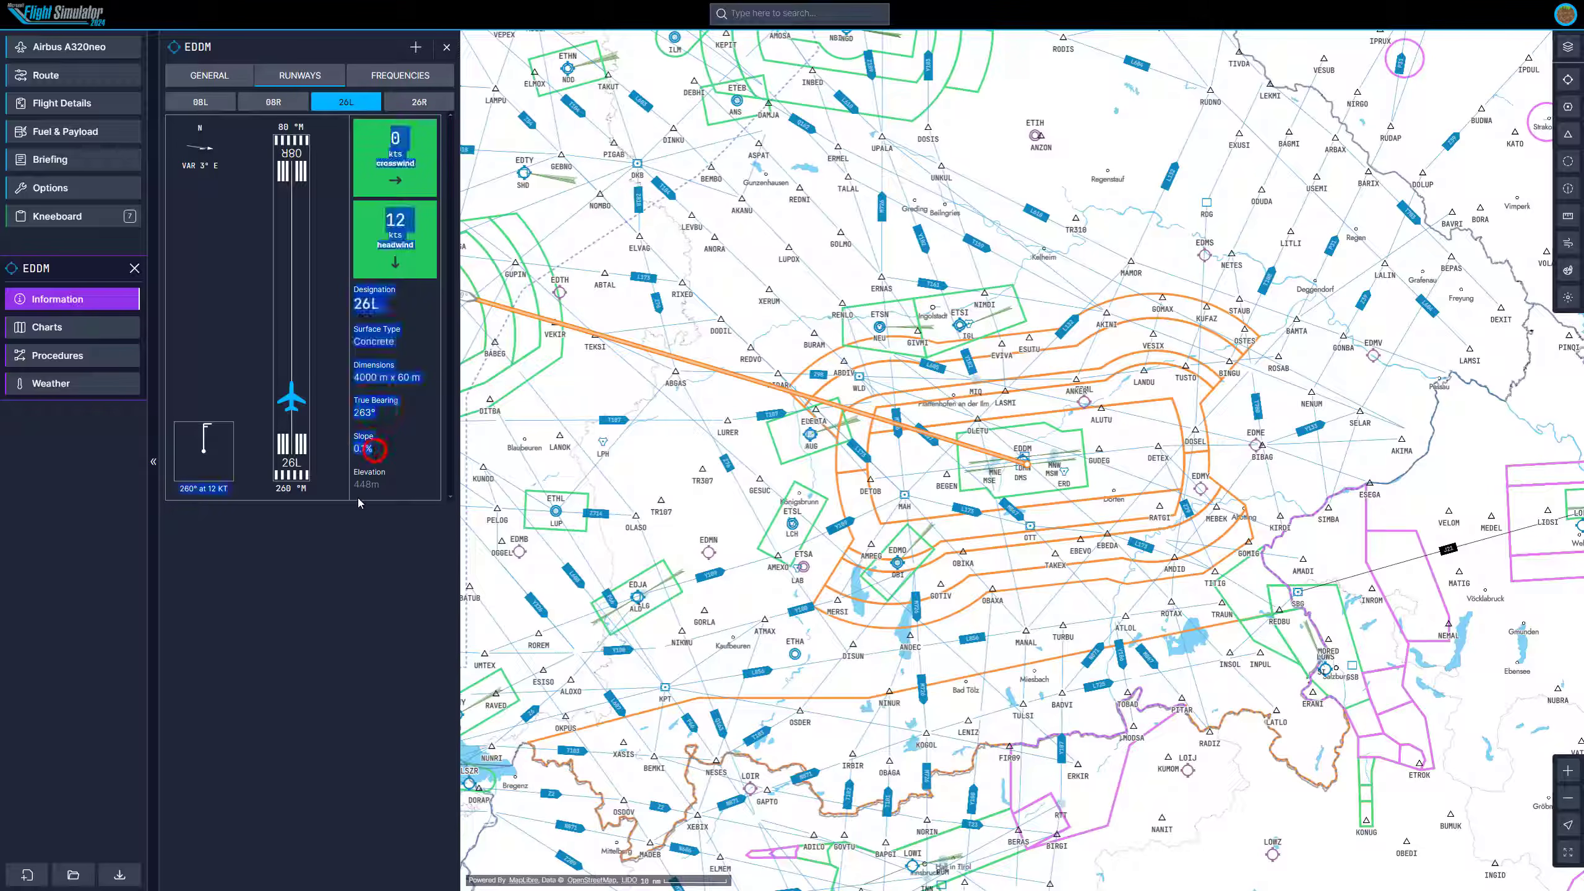
left_click(385, 482)
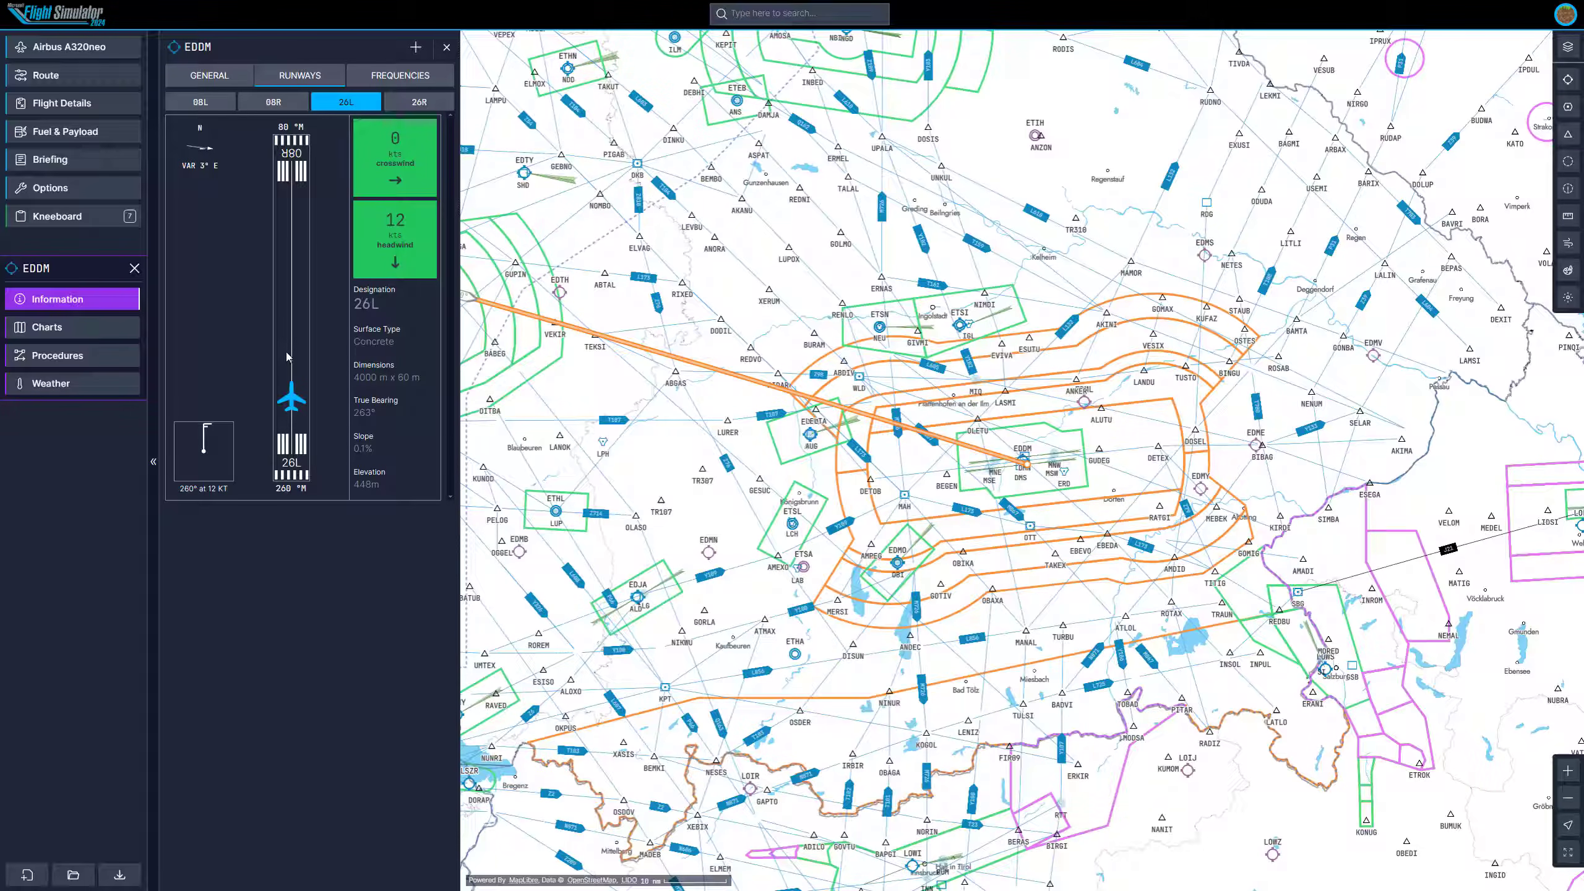
Browse EDDM's approach, tower, ground, ATIS and area radio frequencies.
left_click(398, 78)
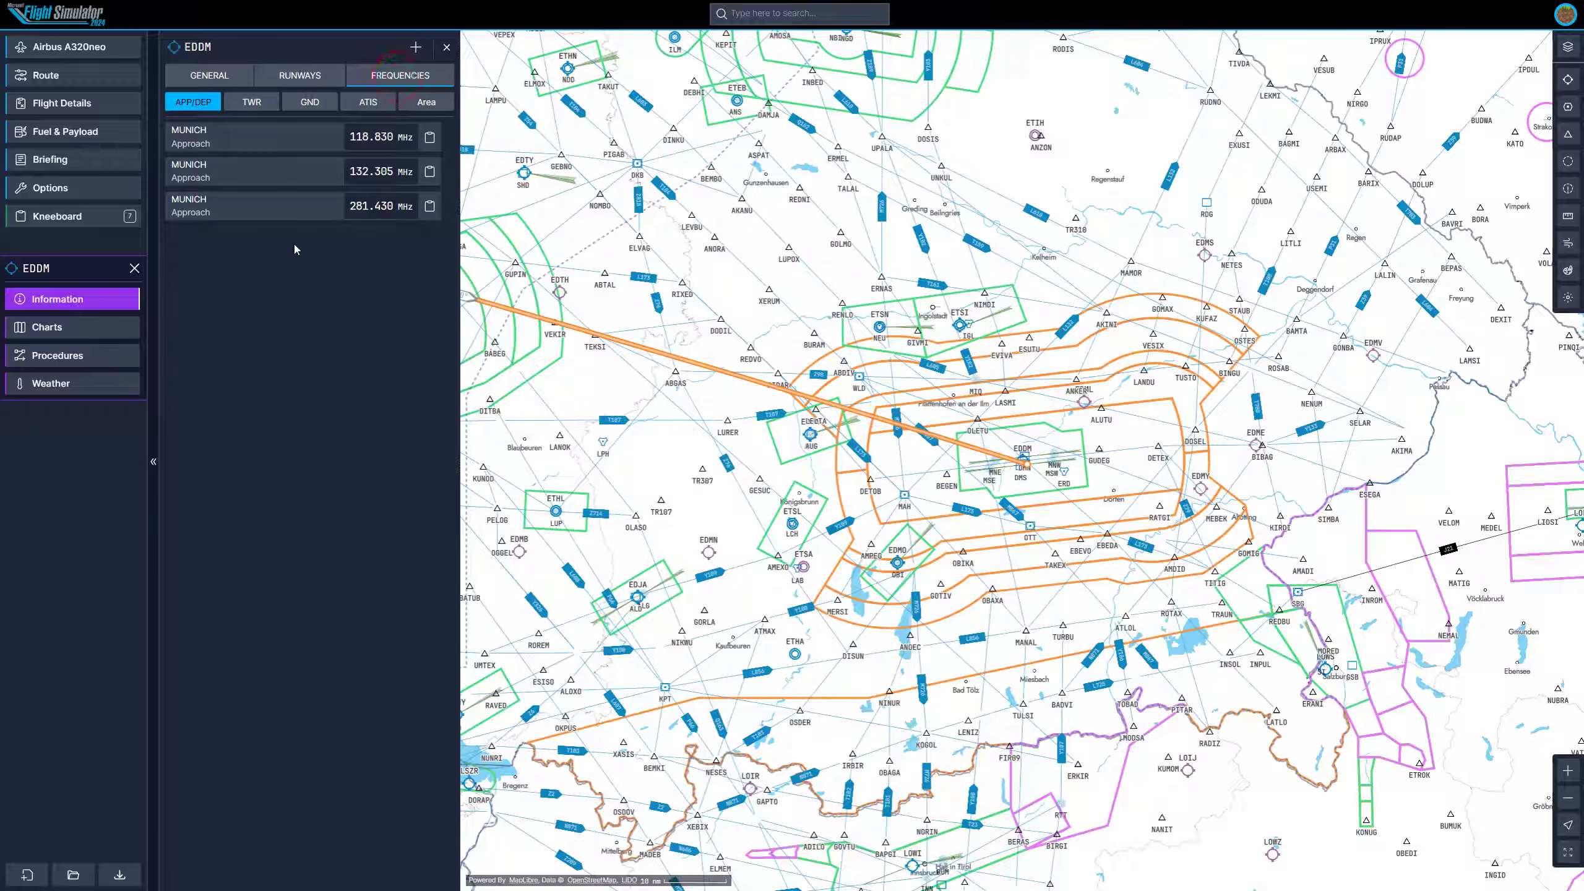
left_click(245, 104)
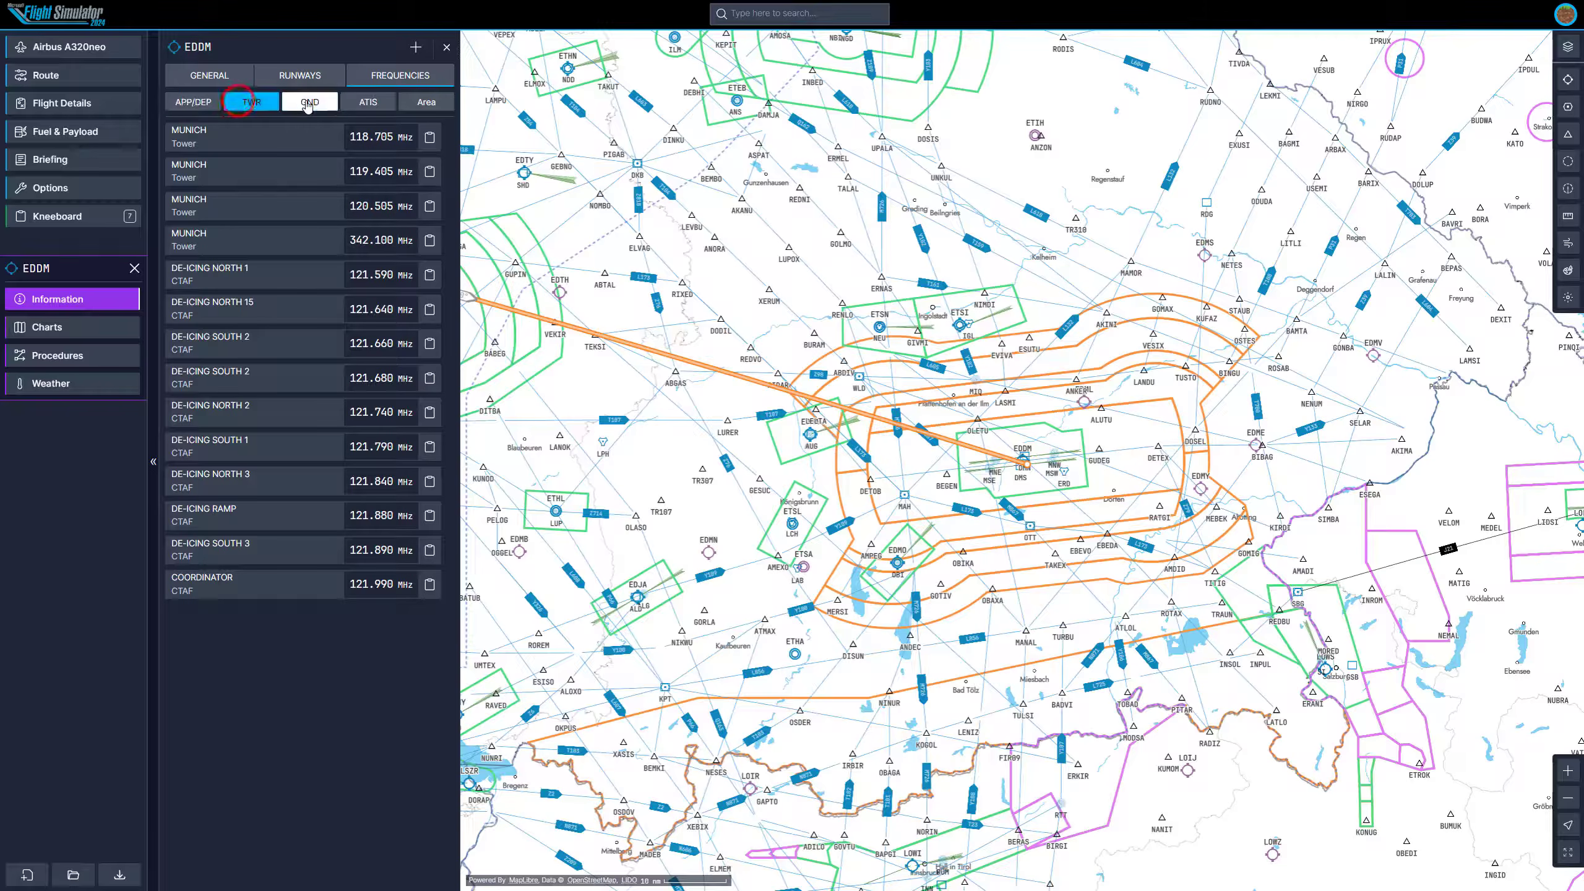
left_click_drag(263, 679, 192, 107)
left_click(352, 632)
left_click(288, 105)
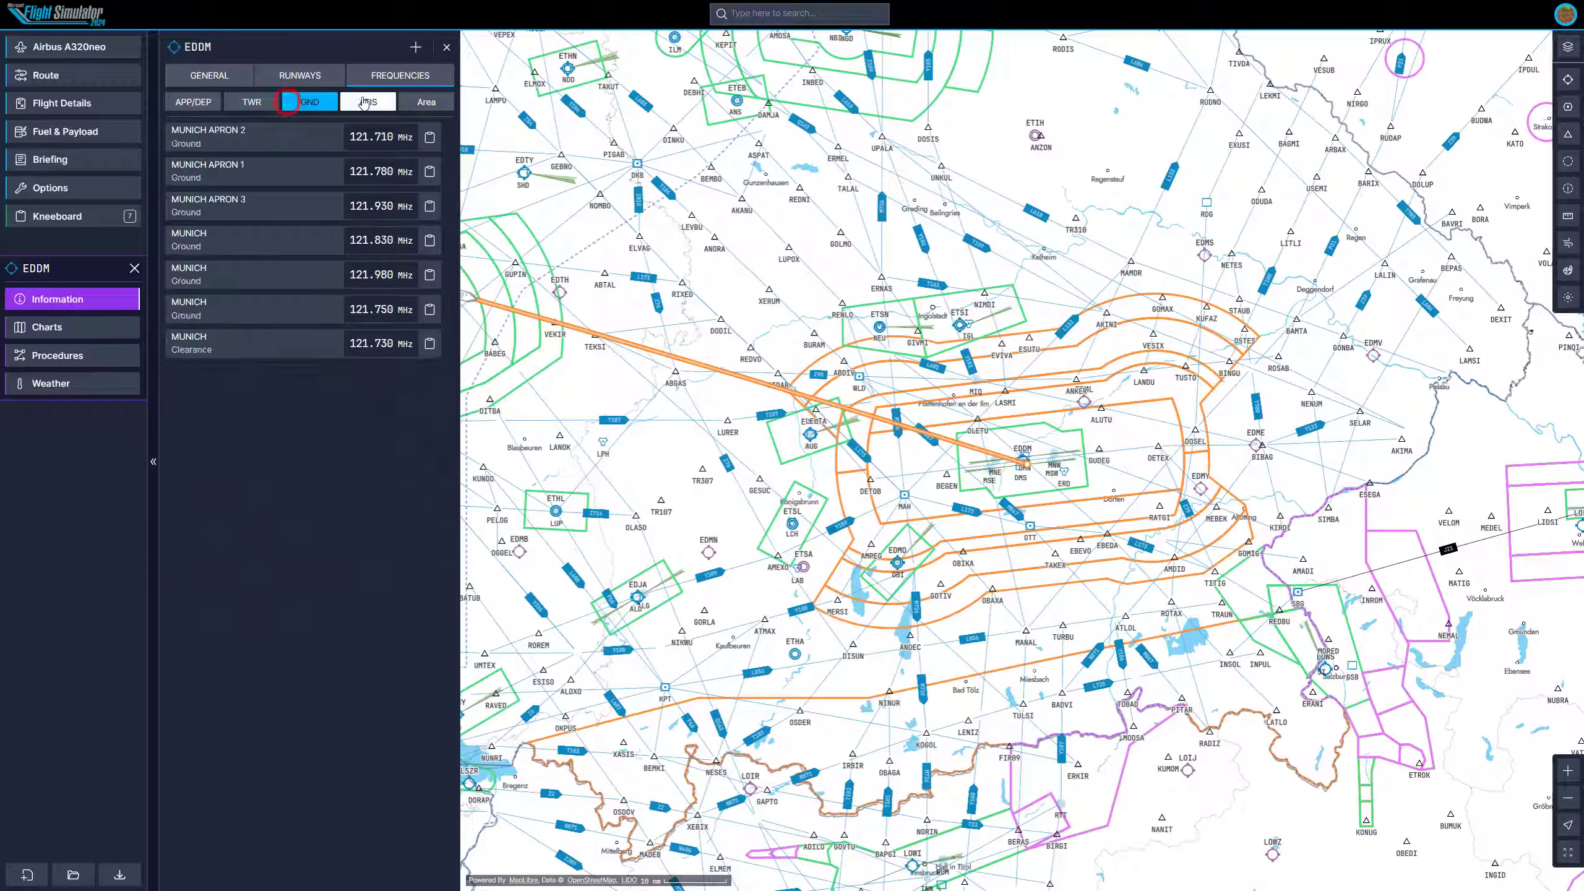
left_click(368, 102)
left_click(426, 103)
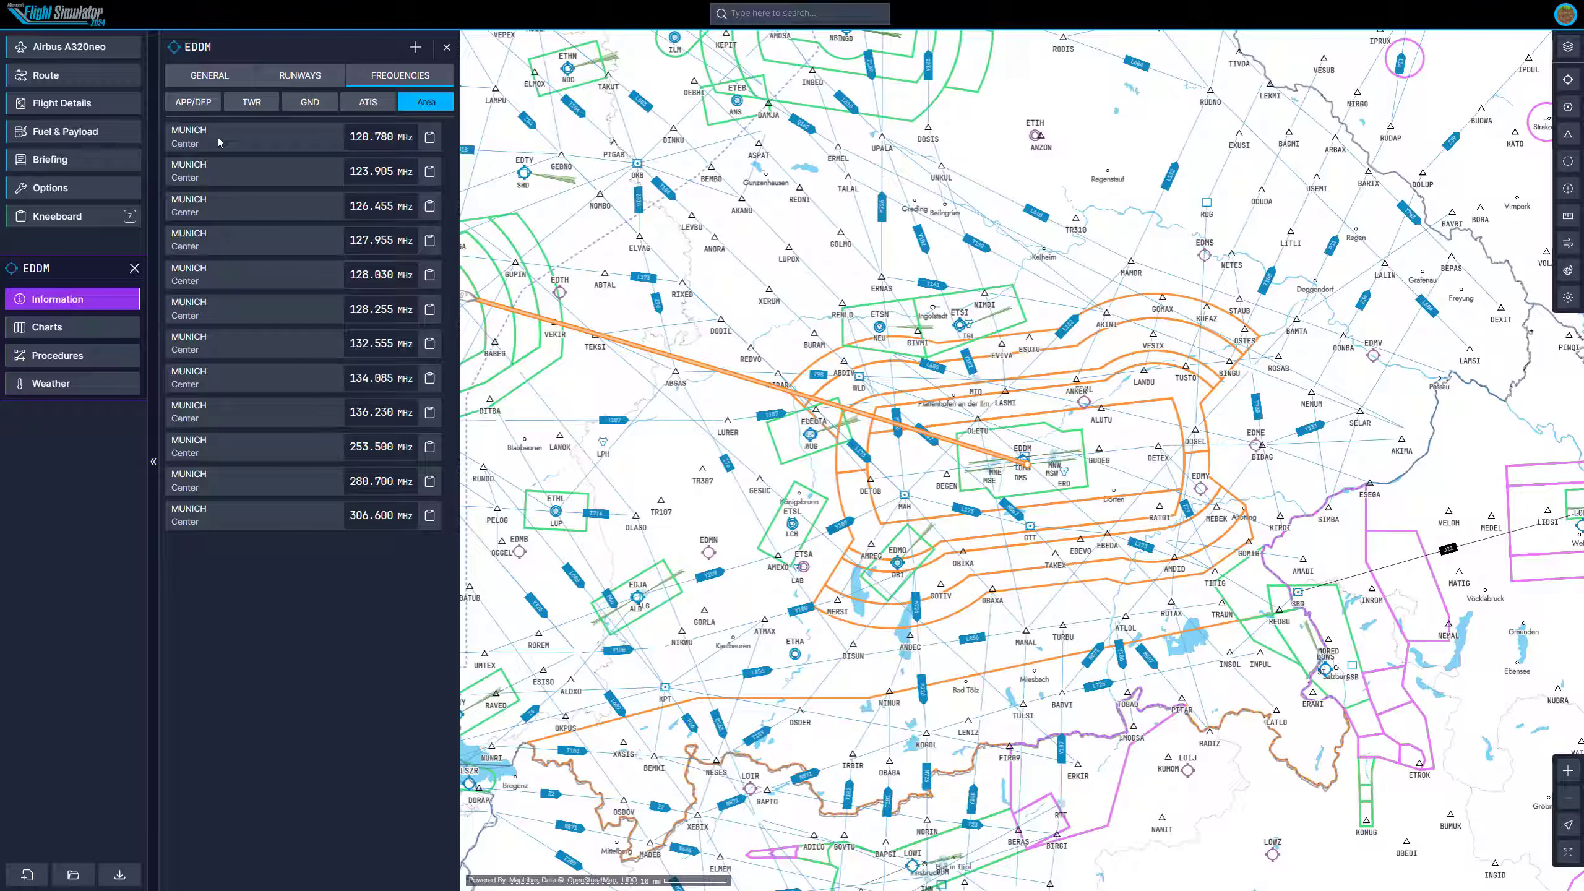
left_click(203, 102)
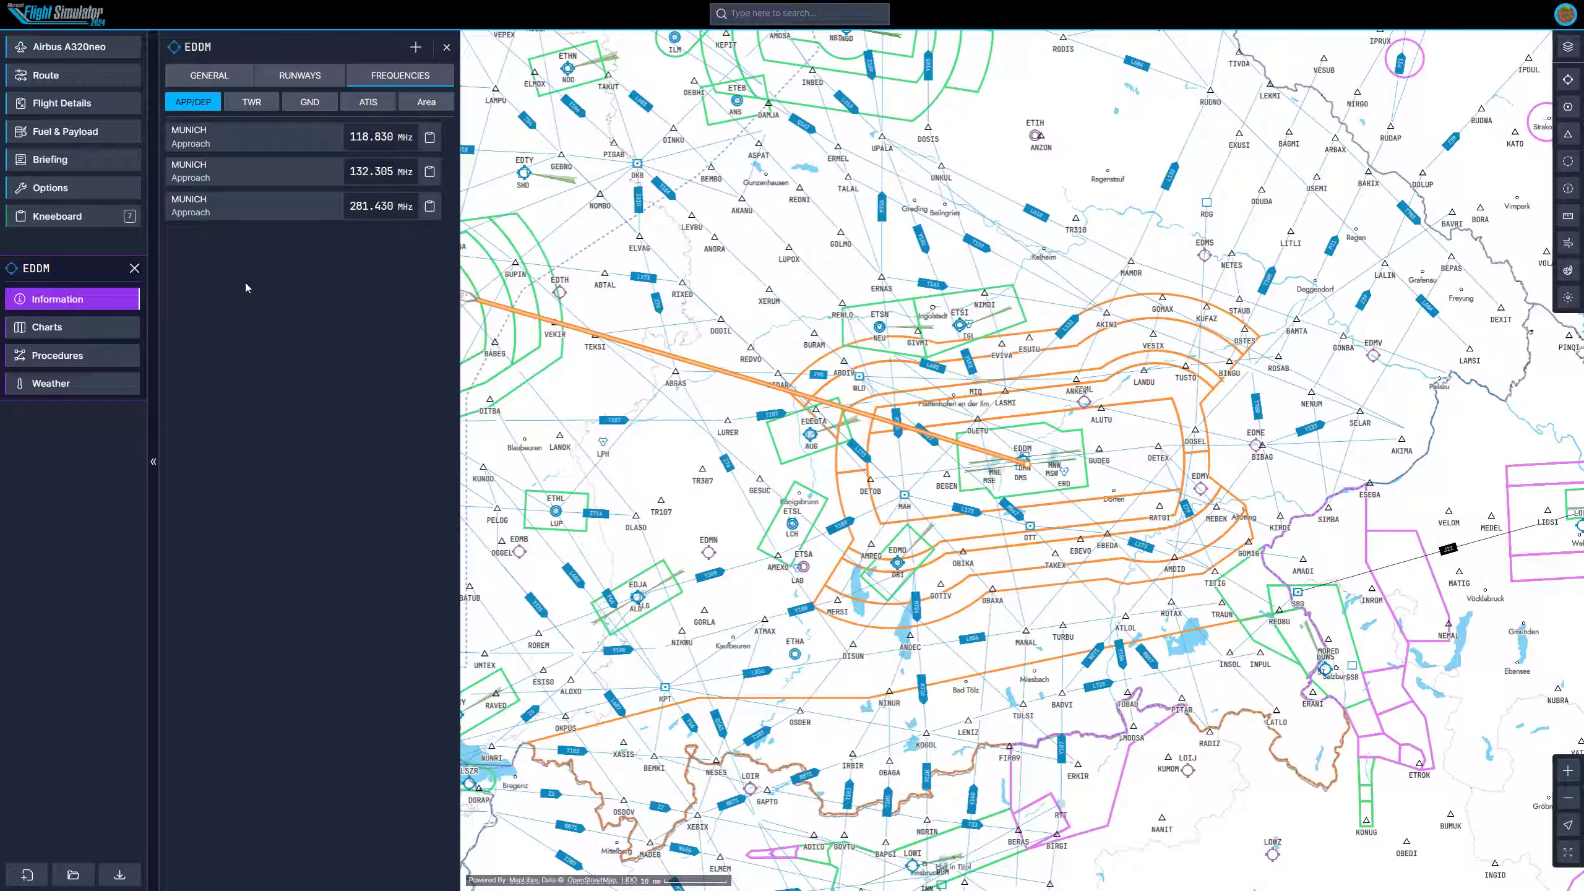
Open EDDM's charts and preview the RNAV SIDs RWY 08L departure chart.
left_click(99, 327)
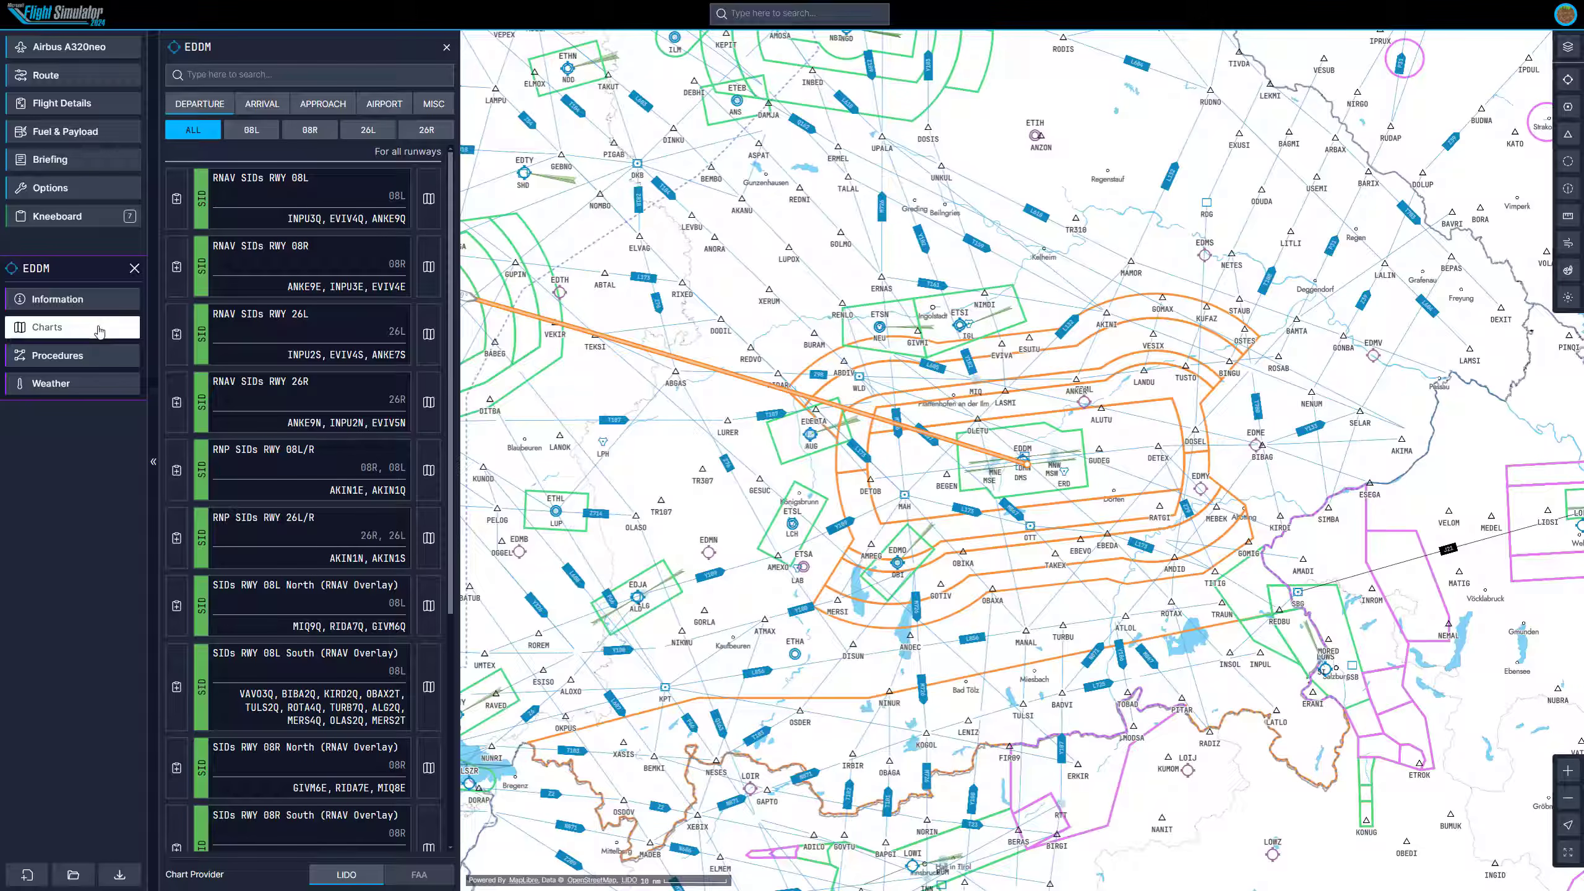
left_click(98, 329)
scroll(730, 424, "down", 4)
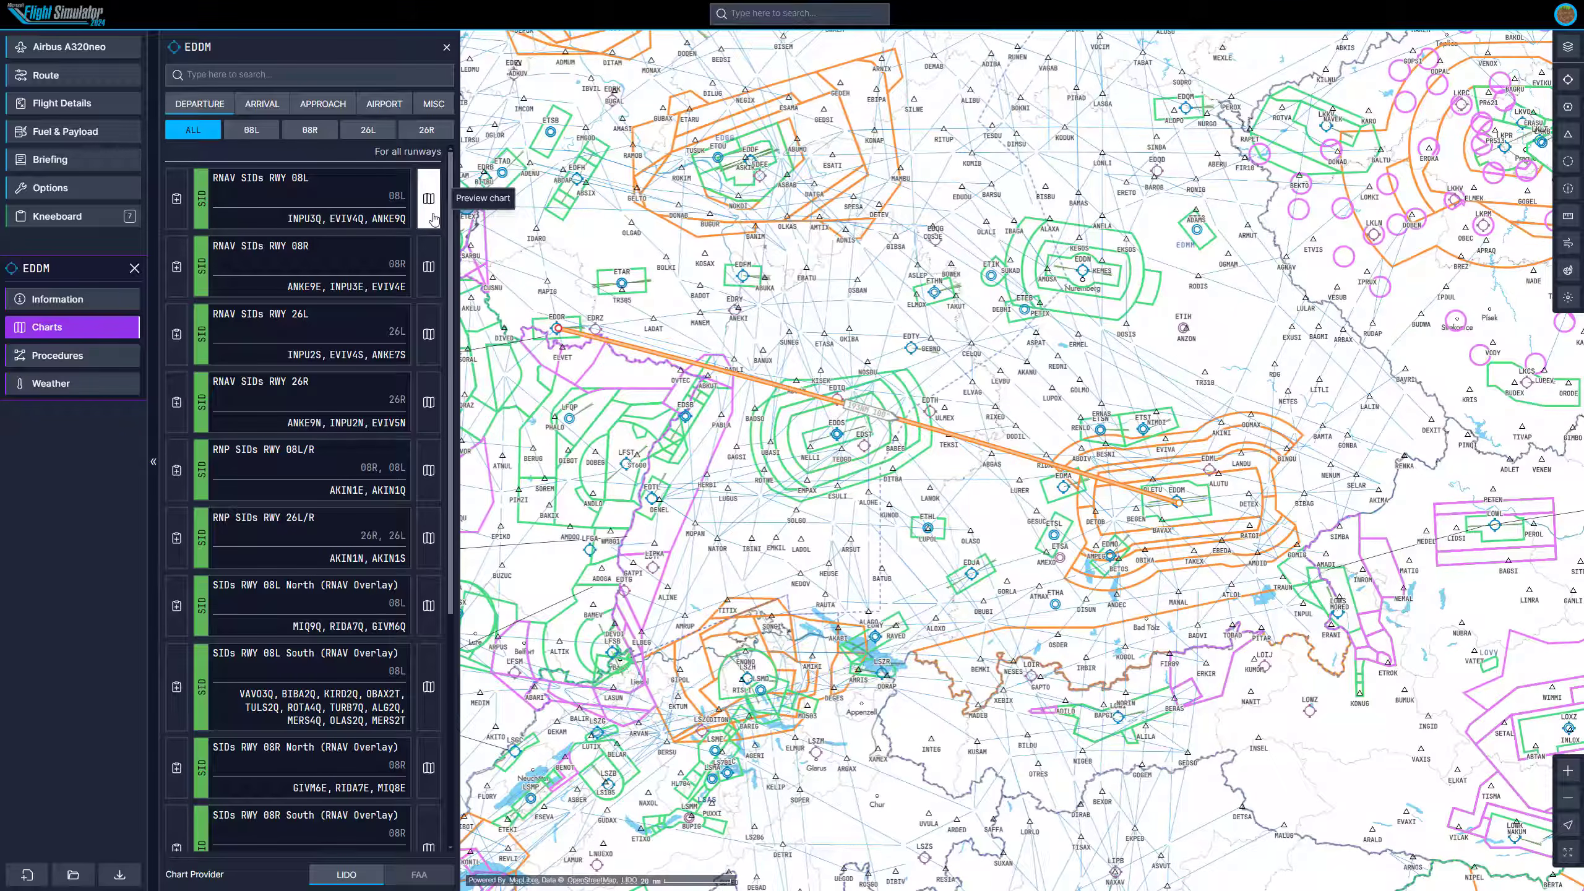
left_click(432, 216)
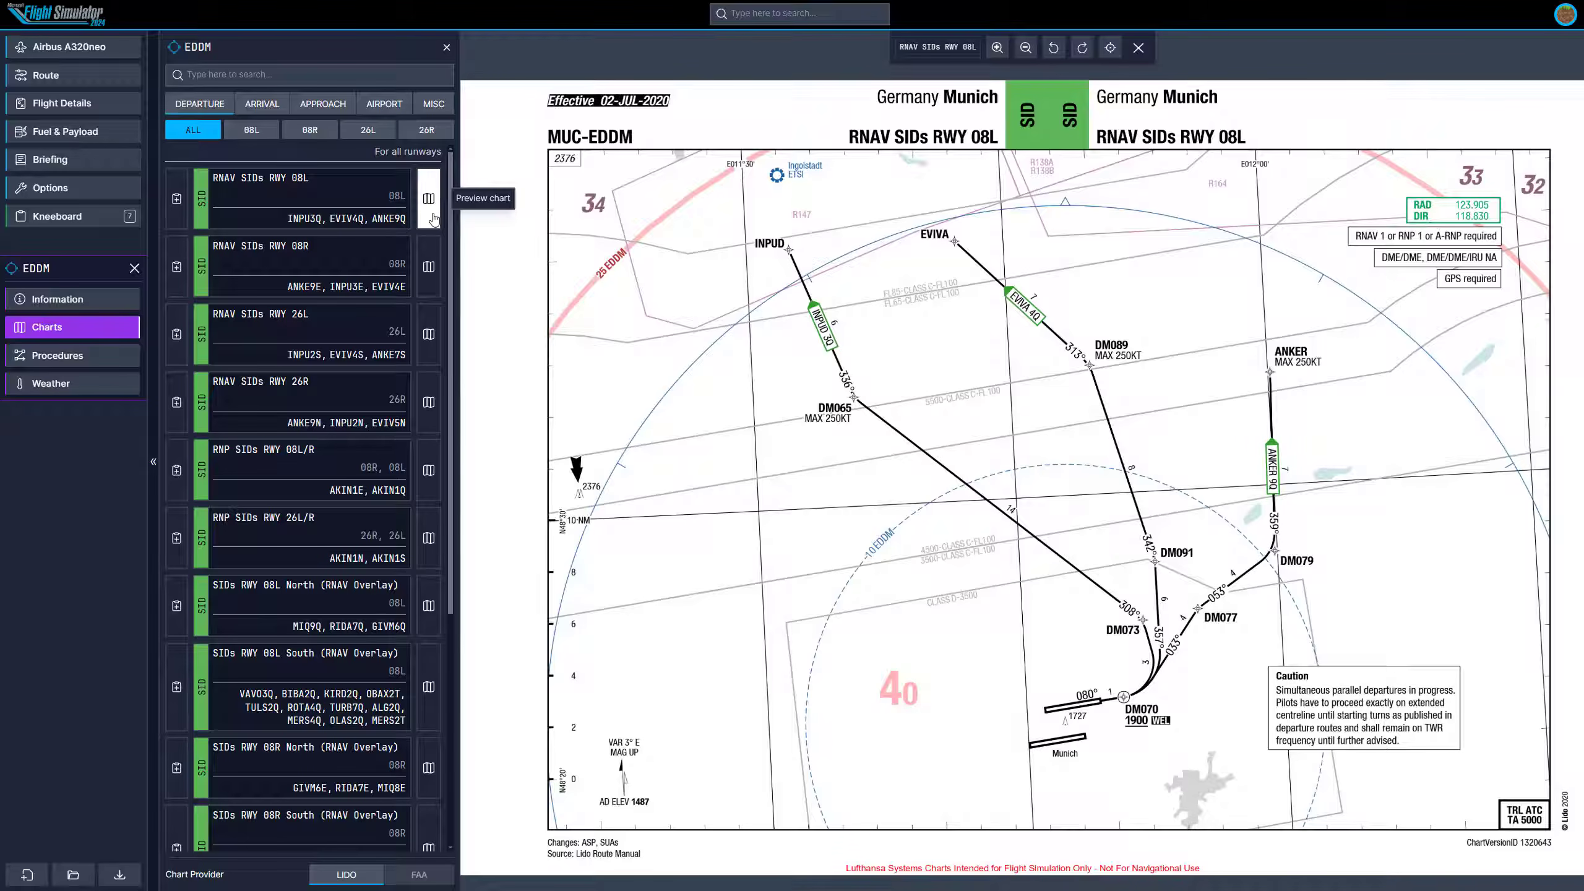
scroll(283, 226, "down", 5)
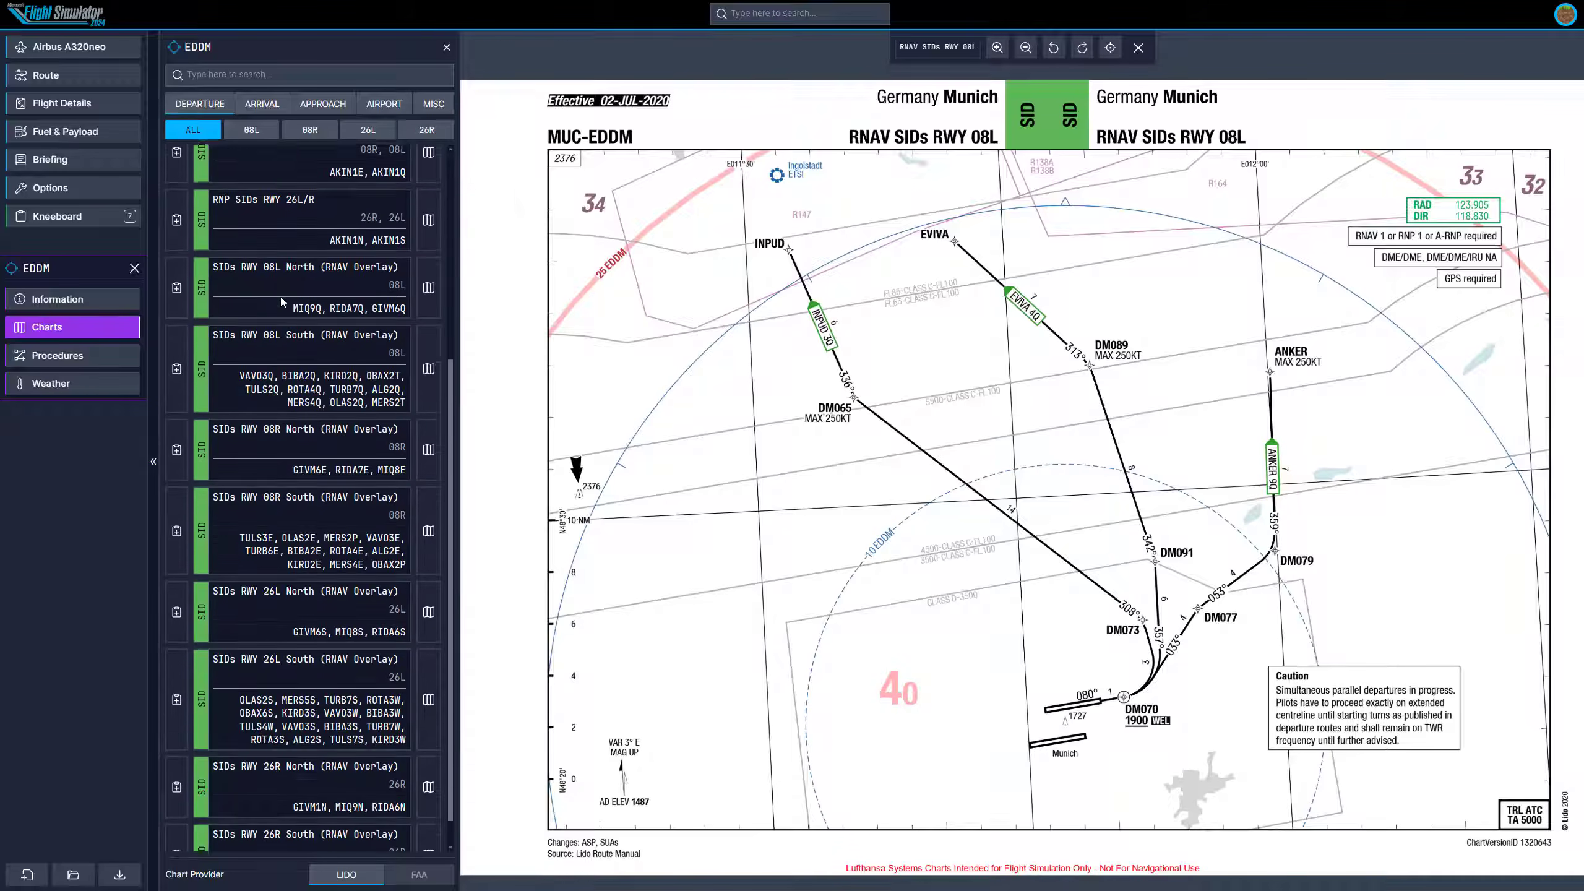
scroll(280, 297, "up", 5)
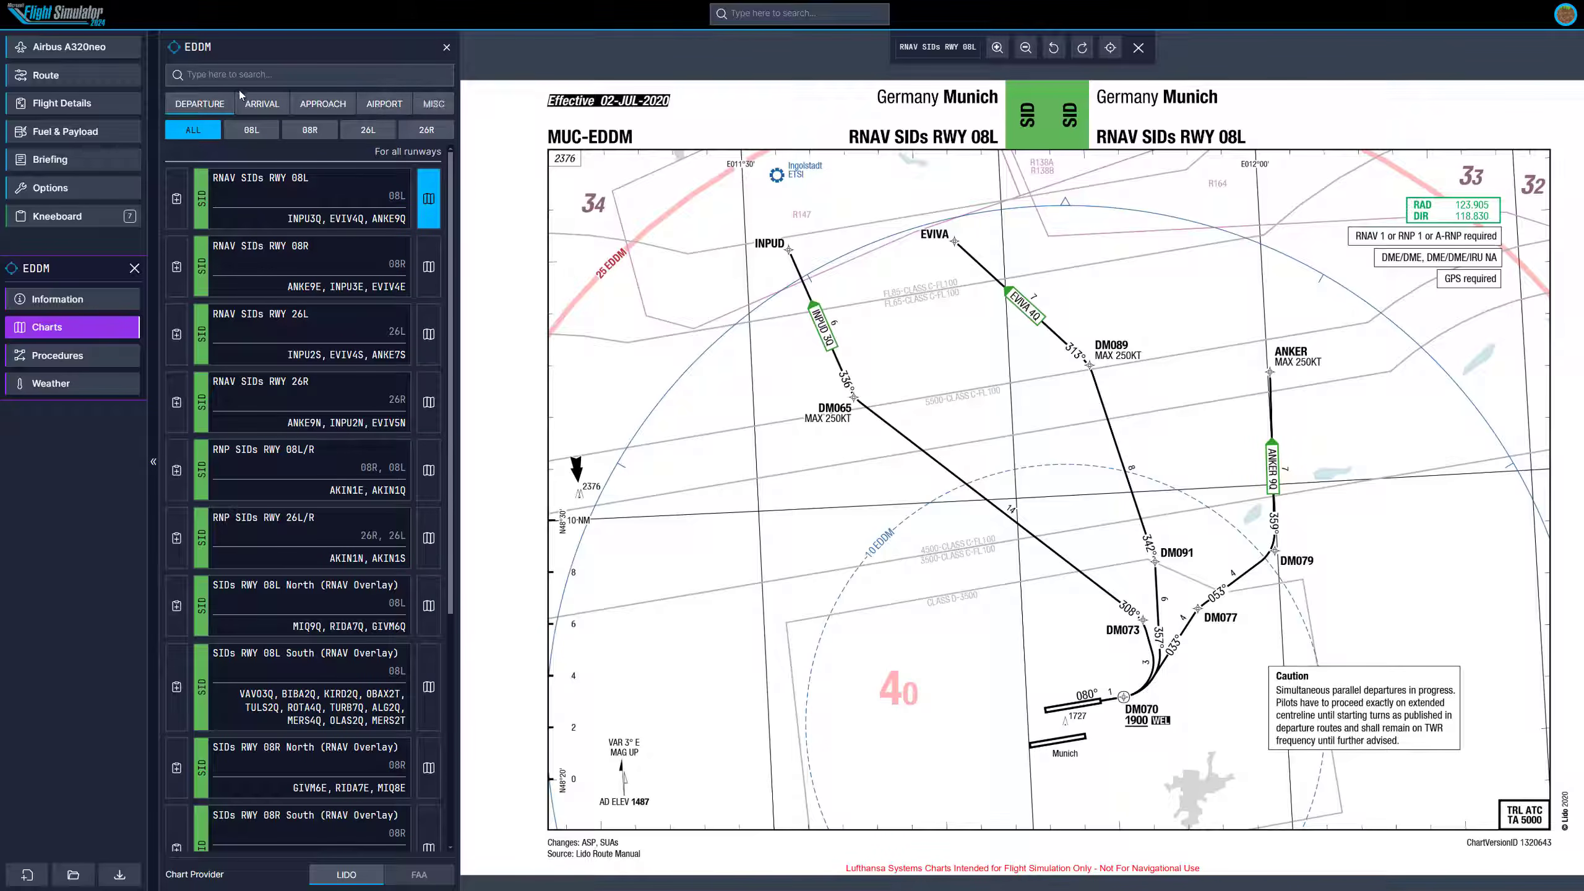
Browse EDDM's departure, arrival, approach, airport and miscellaneous chart categories.
left_click(200, 104)
left_click(262, 103)
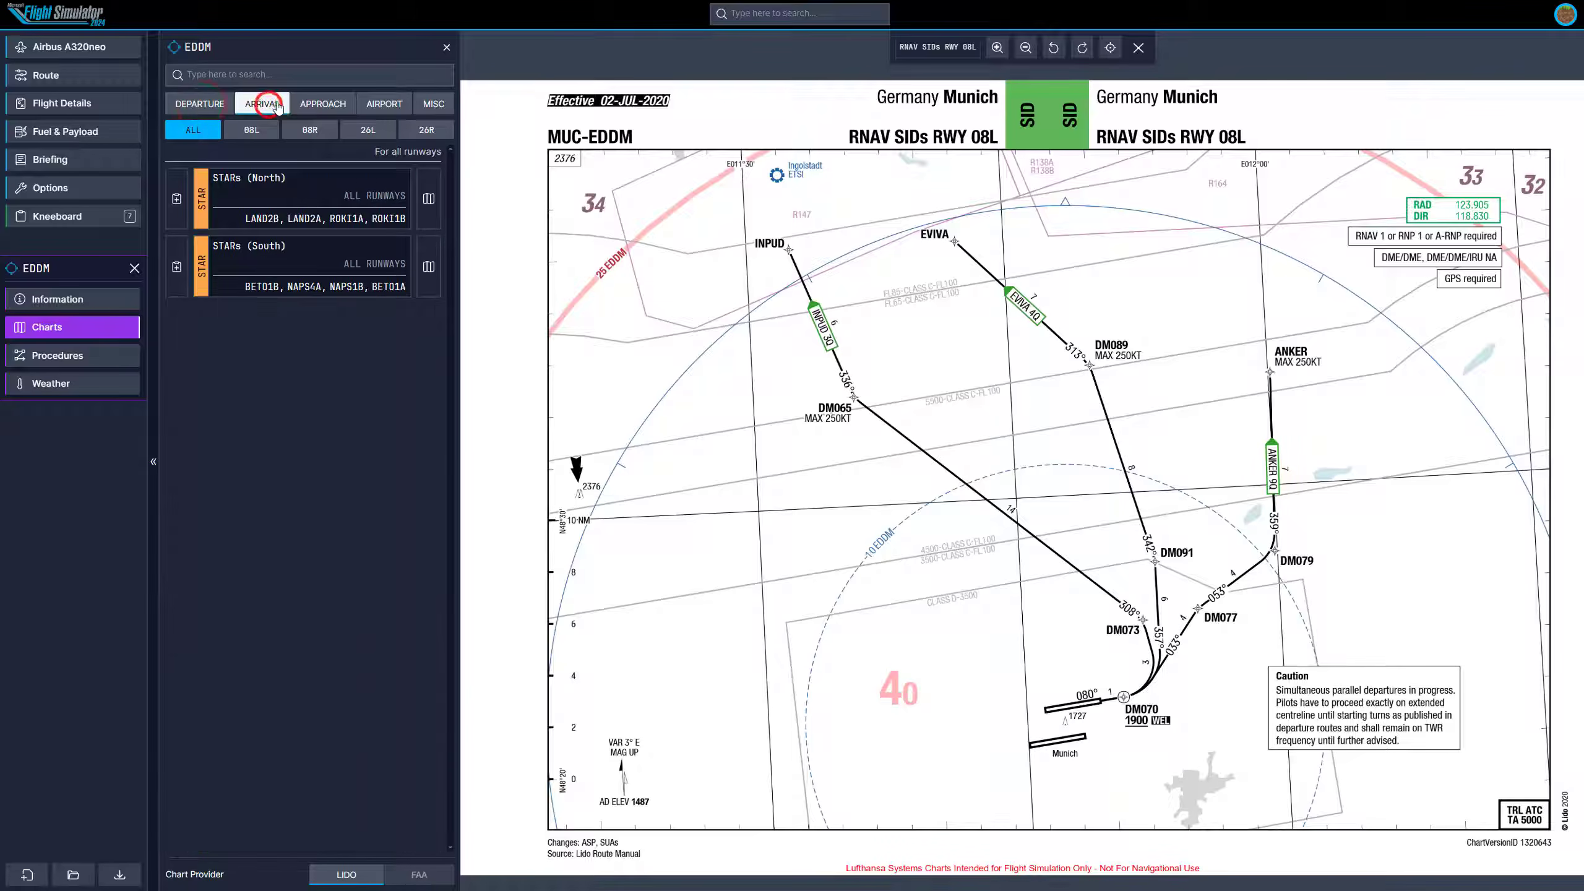
left_click(318, 103)
left_click(369, 103)
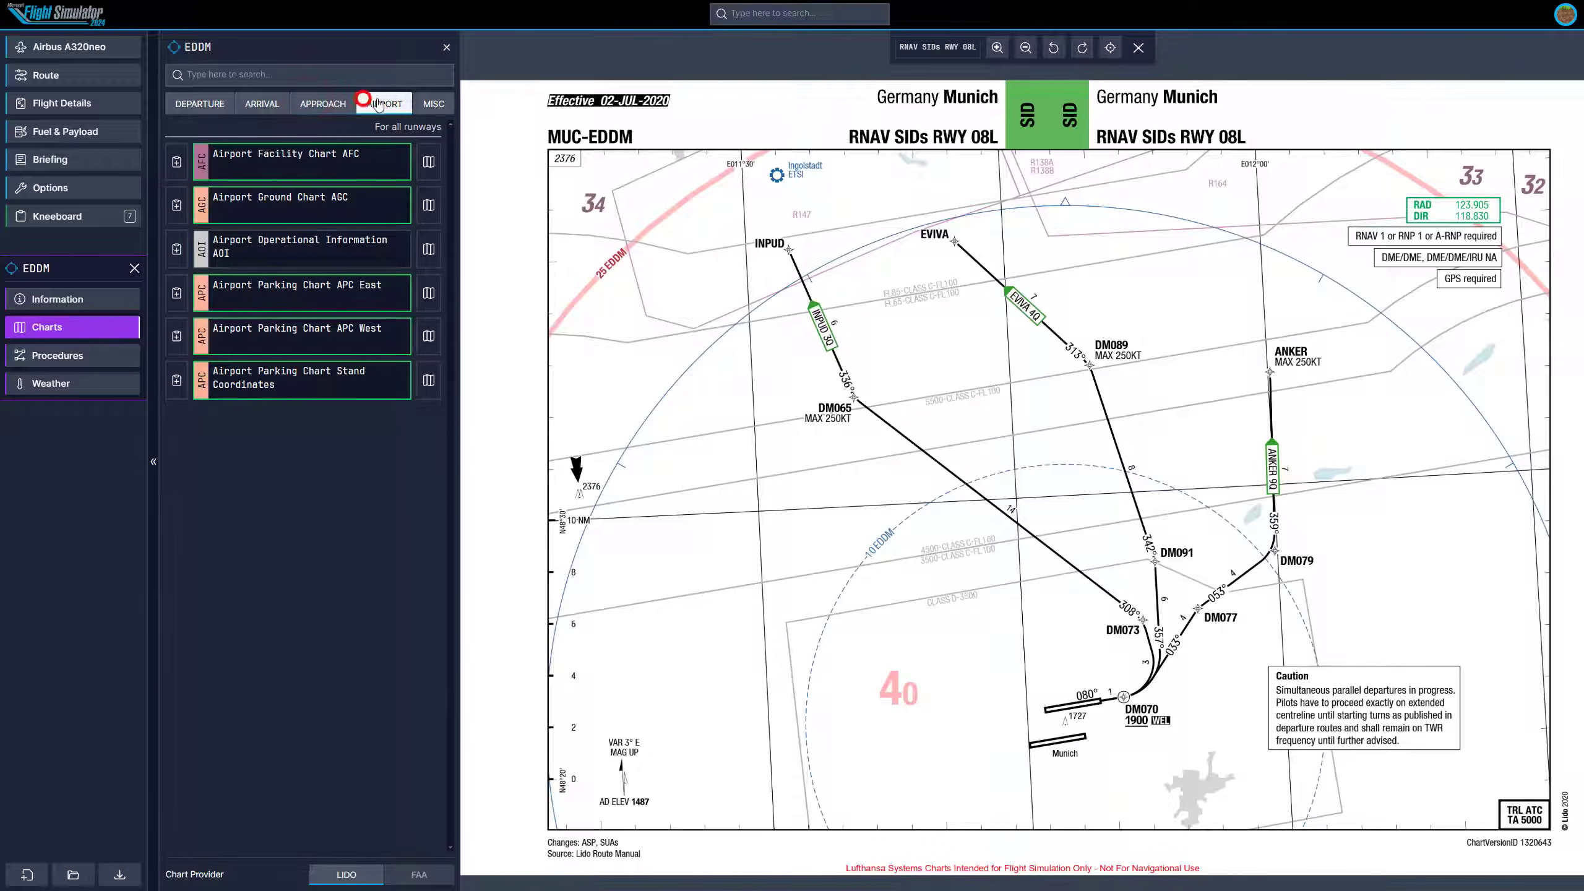
left_click(445, 103)
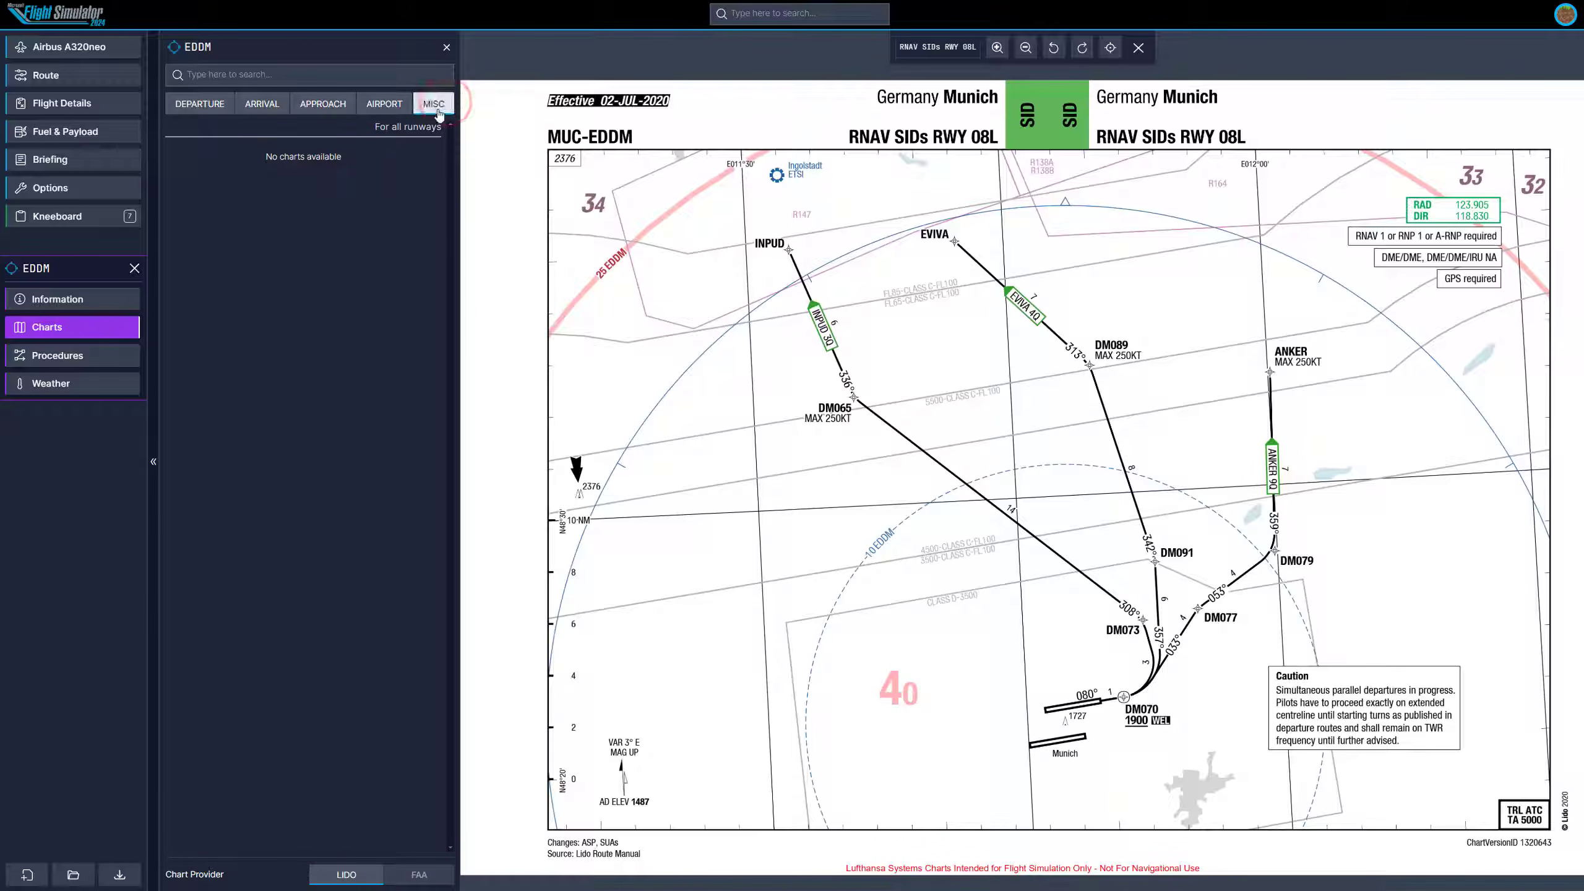
left_click(404, 110)
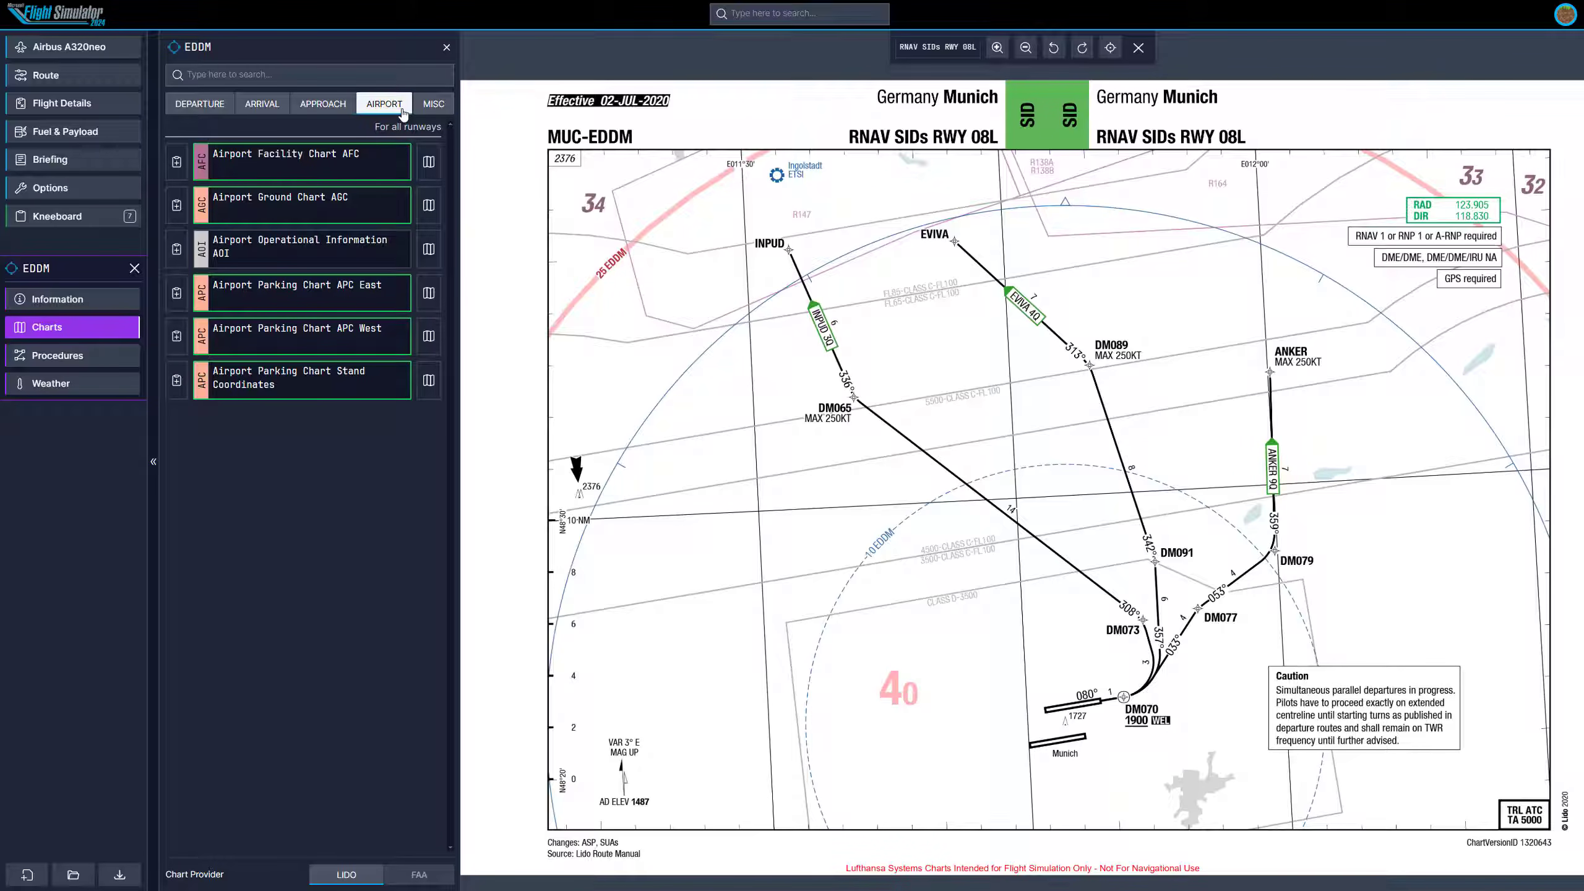
Preview EDDM's Airport Facility Chart AFC and Airport Ground Chart AGC.
left_click(331, 156)
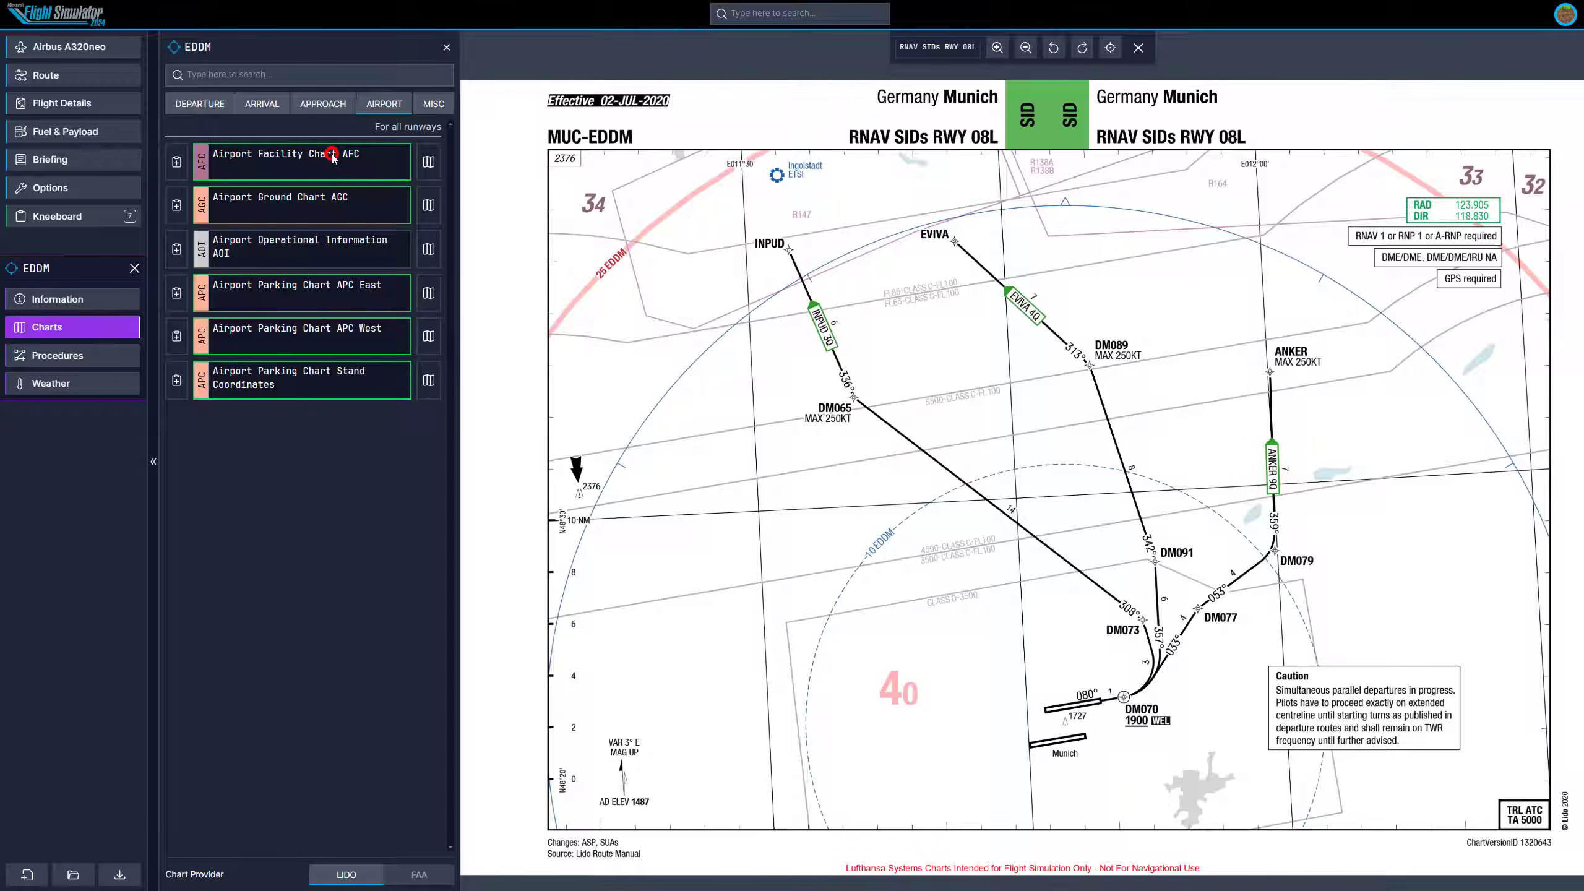
left_click(428, 163)
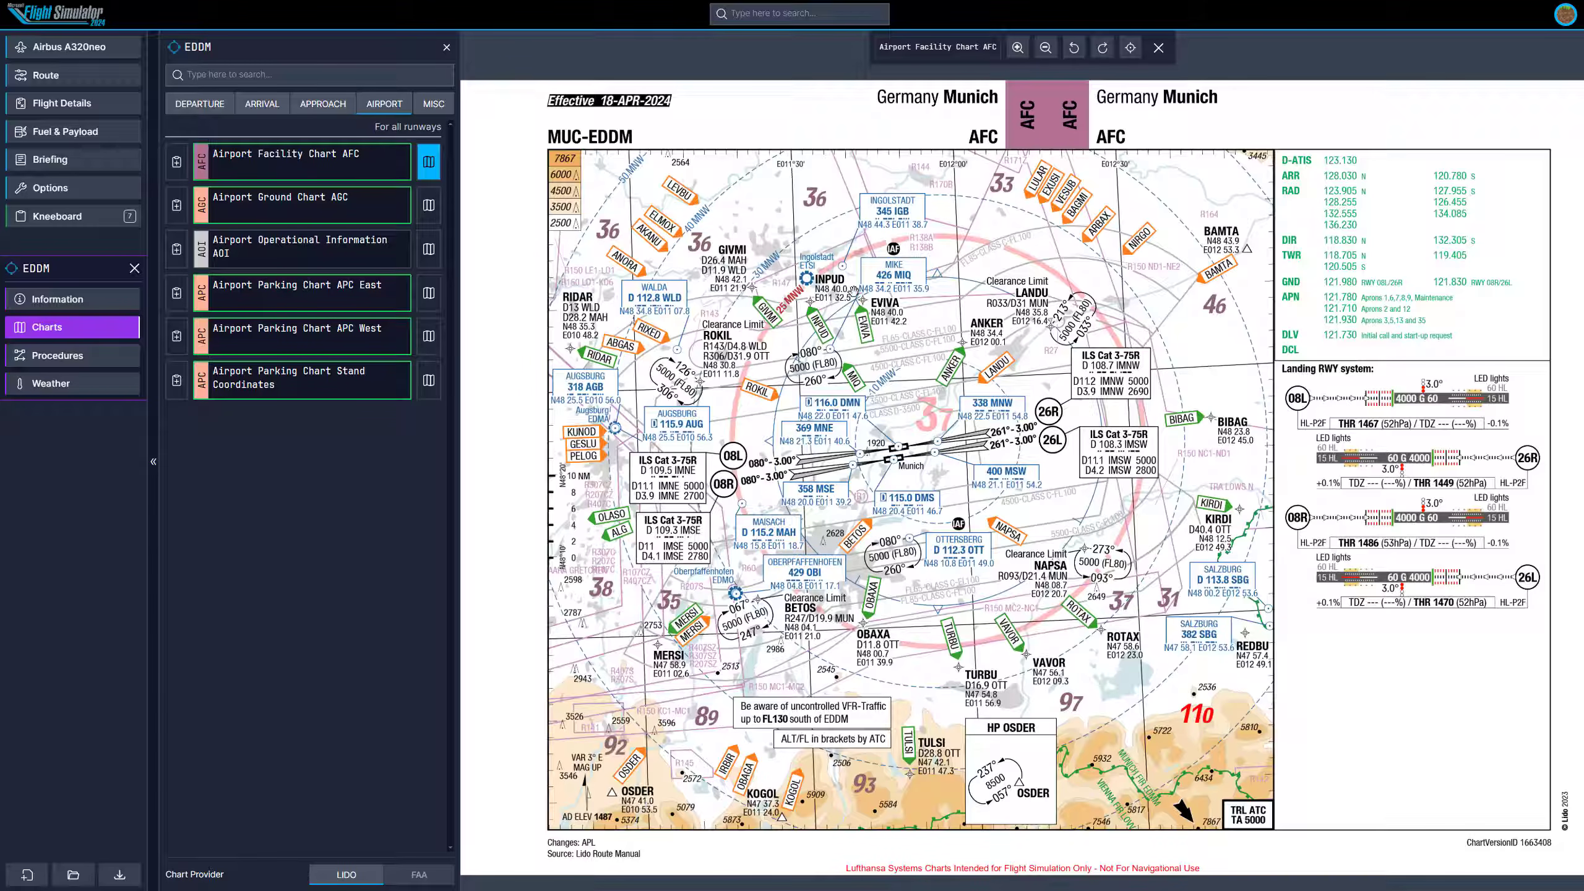
left_click(427, 213)
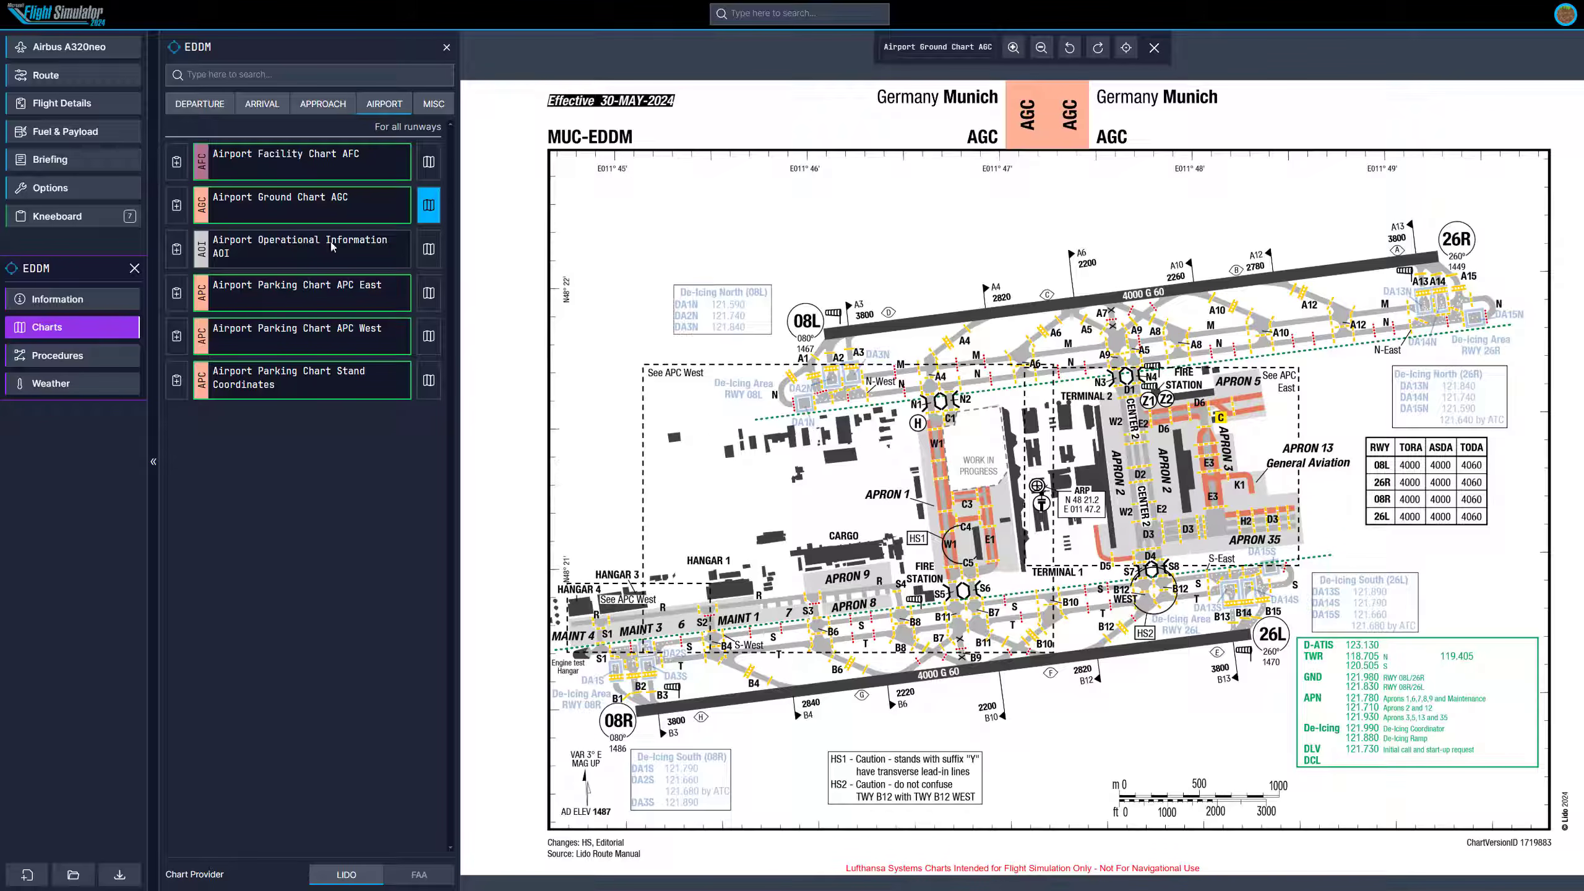
Switch to EDDM's approach charts and preview the ILS or LOC 08R chart.
left_click(318, 103)
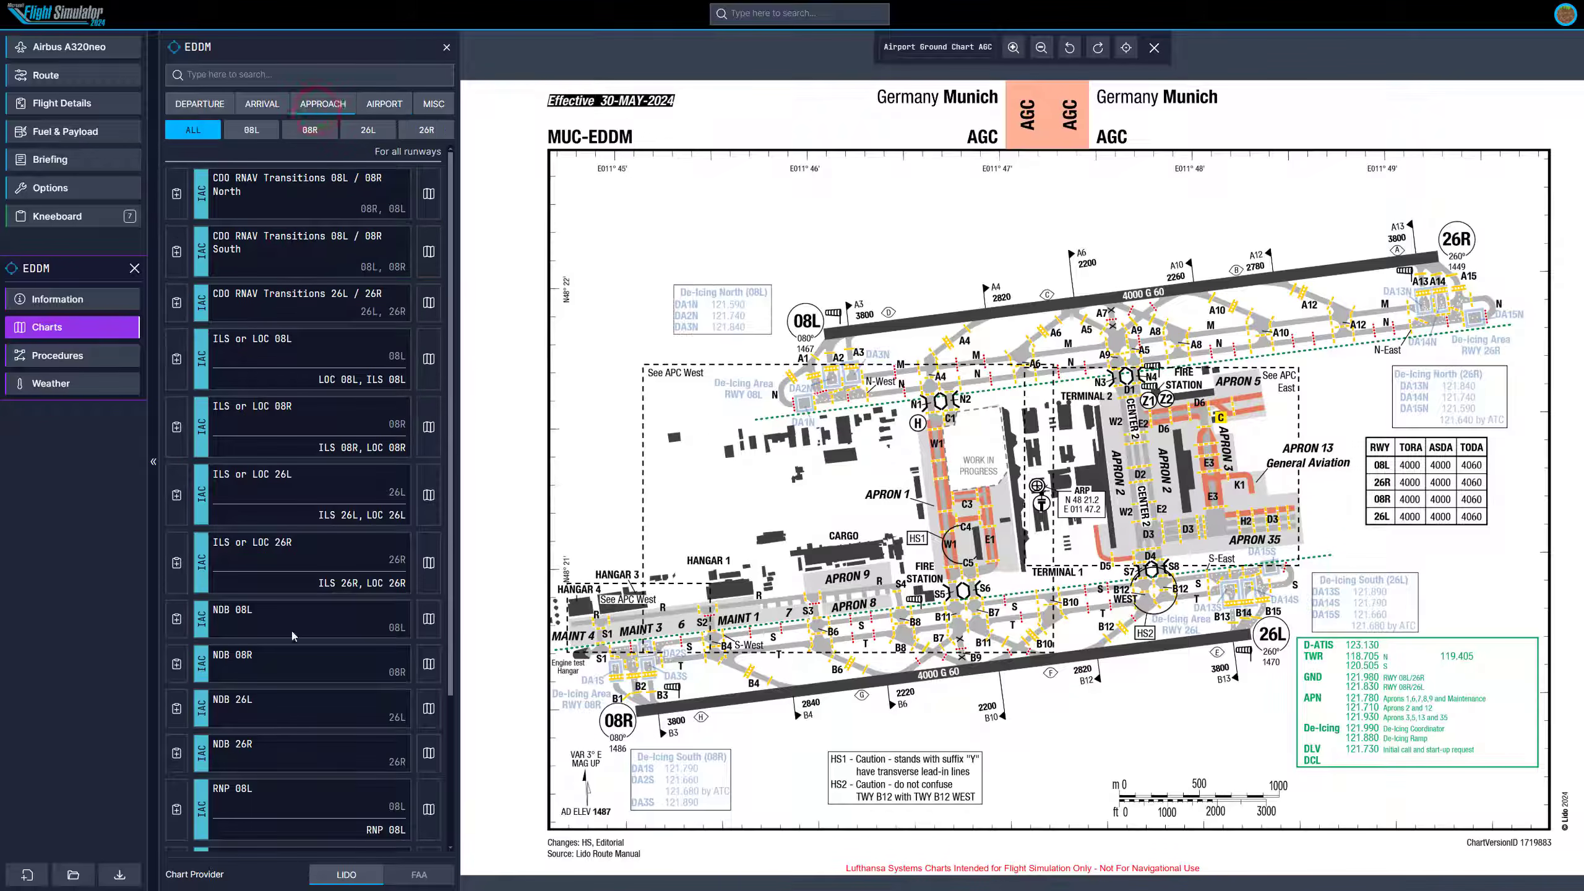
scroll(292, 505, "down", 3)
scroll(306, 788, "up", 3)
left_click(428, 427)
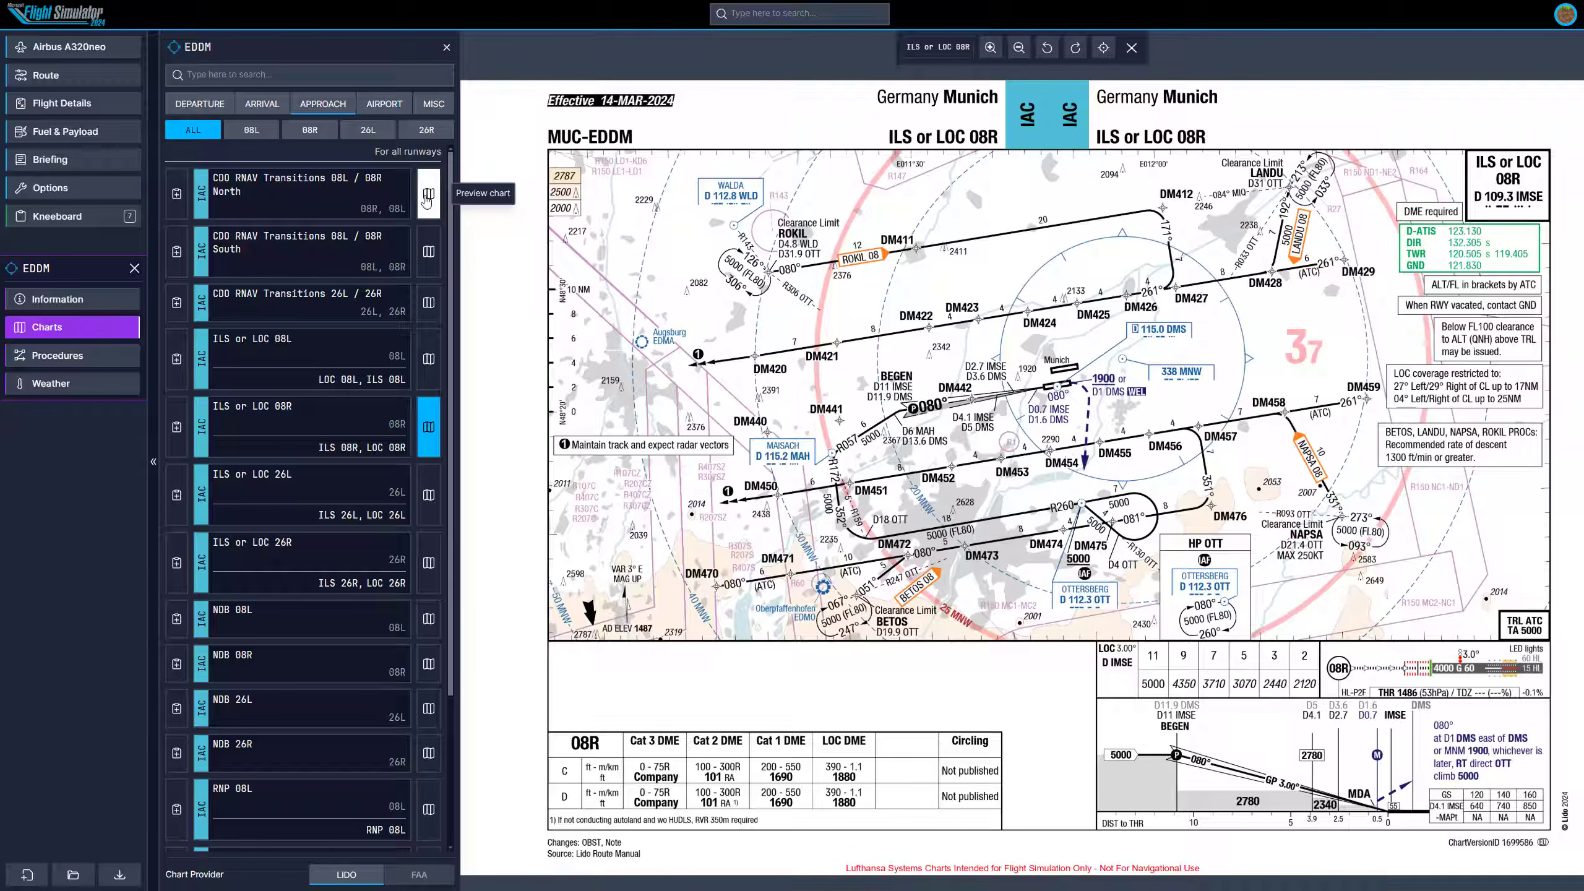
Switch to EDDM's arrival charts and preview the STARs (North) chart.
left_click(253, 110)
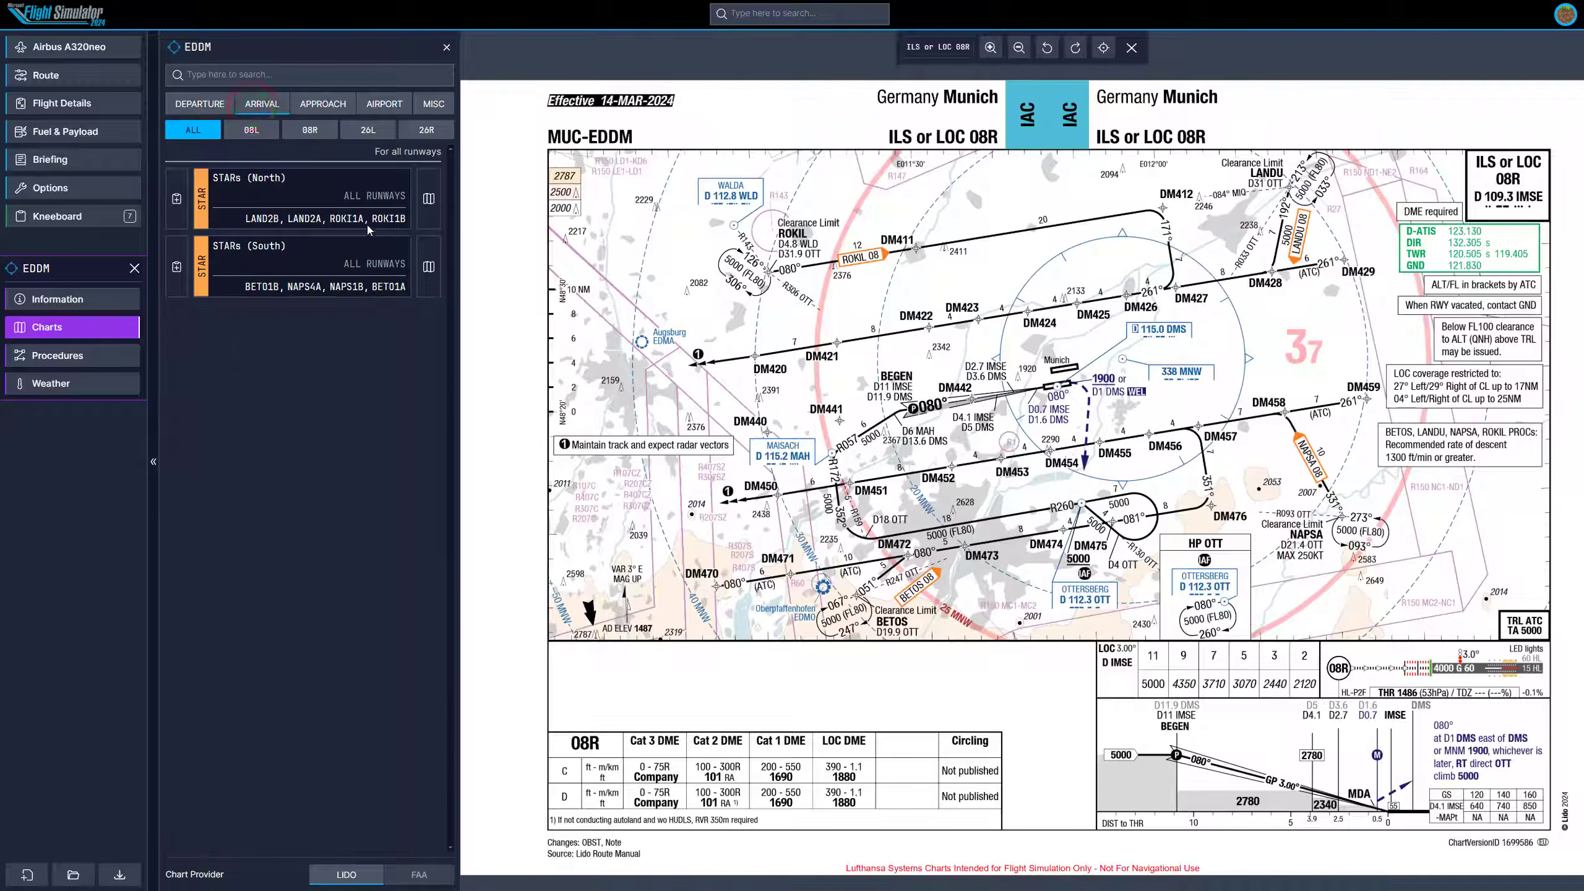
left_click(428, 198)
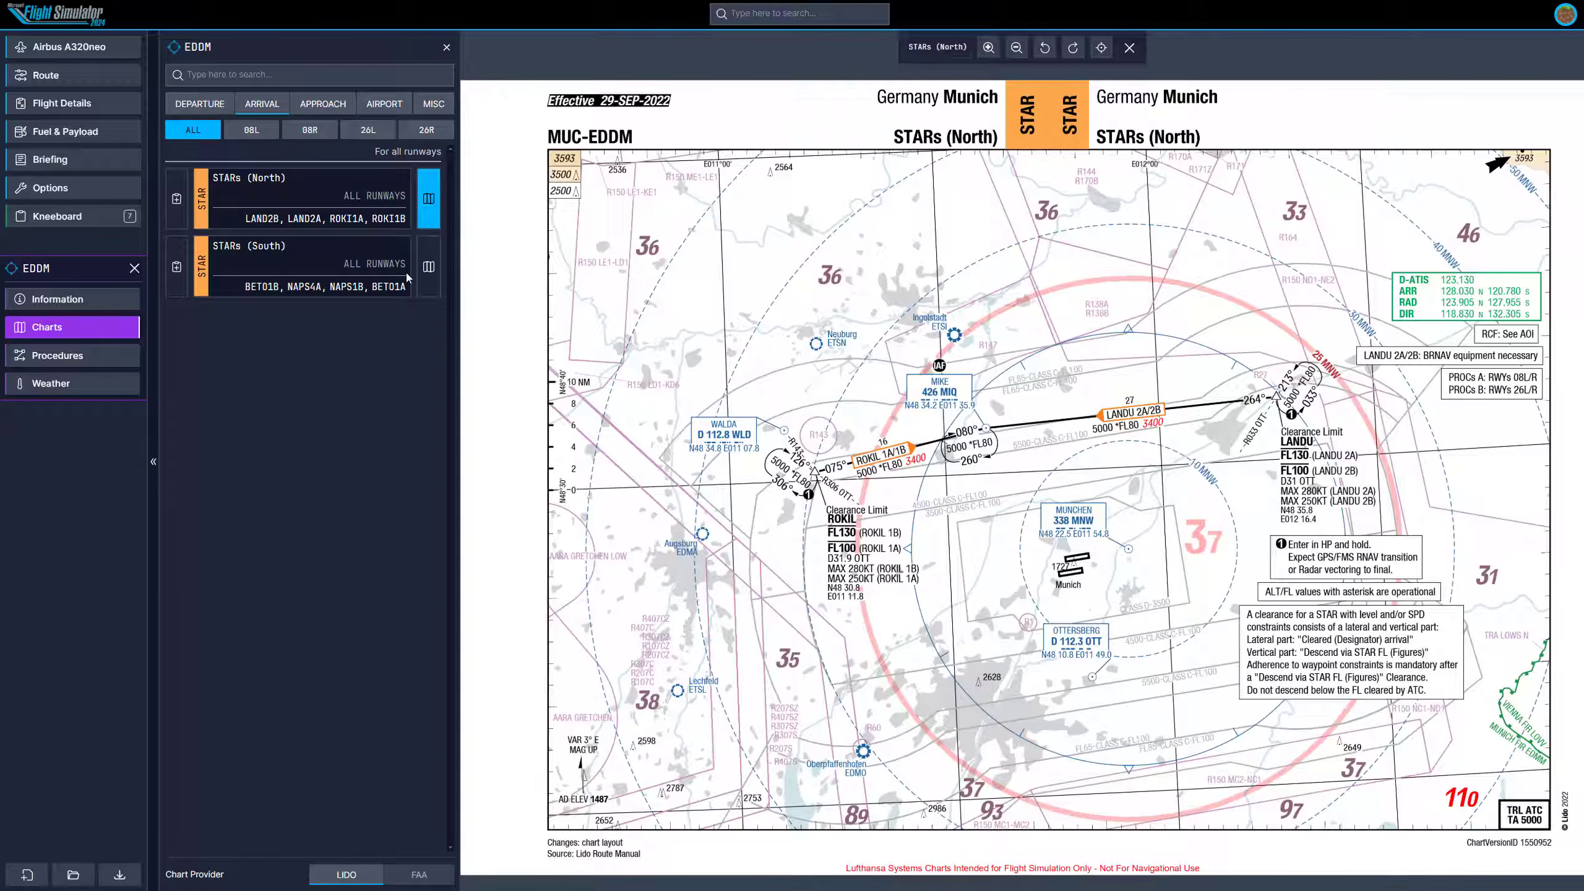
Return to departure charts and preview the SIDs RWY 08R North (RNAV Overlay) chart.
left_click(197, 111)
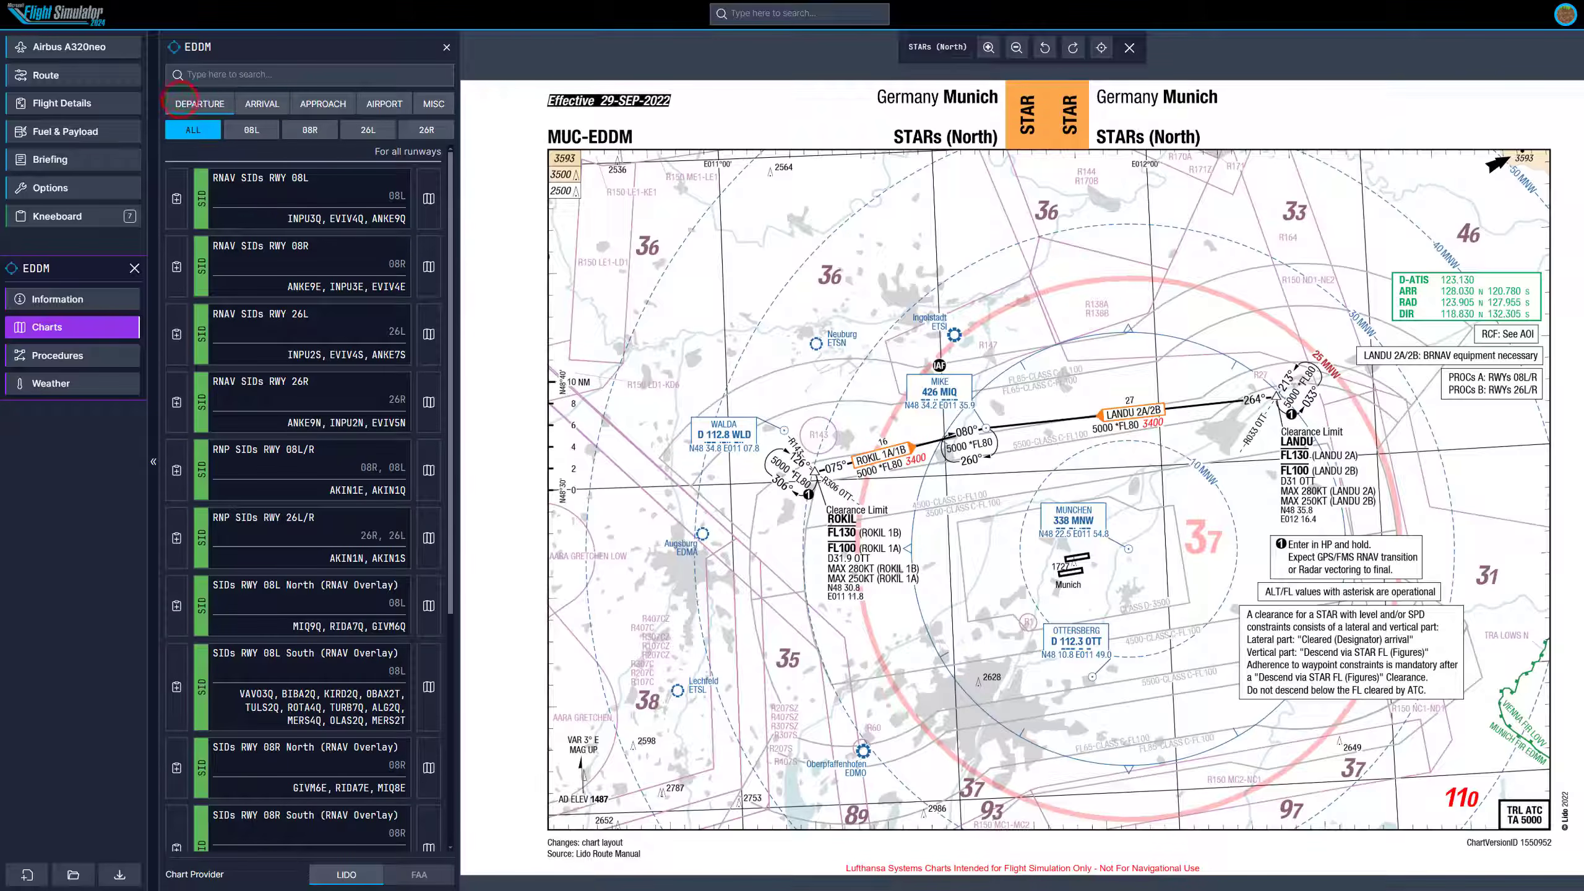
scroll(406, 436, "down", 2)
left_click(428, 415)
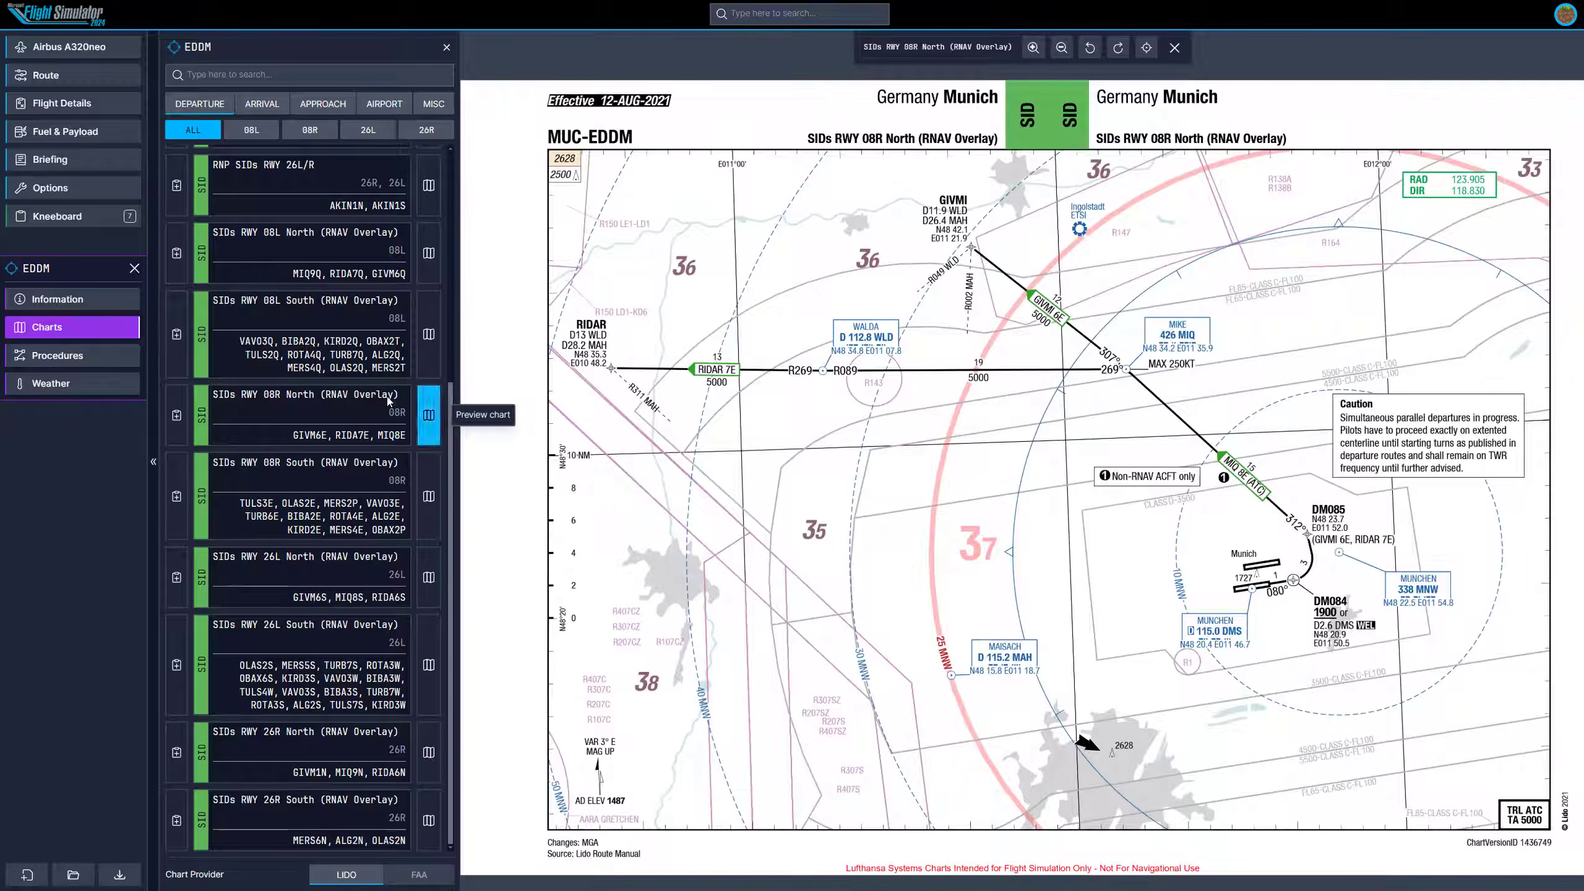
Open EDDM's weather and examine the current METAR report text.
left_click(73, 386)
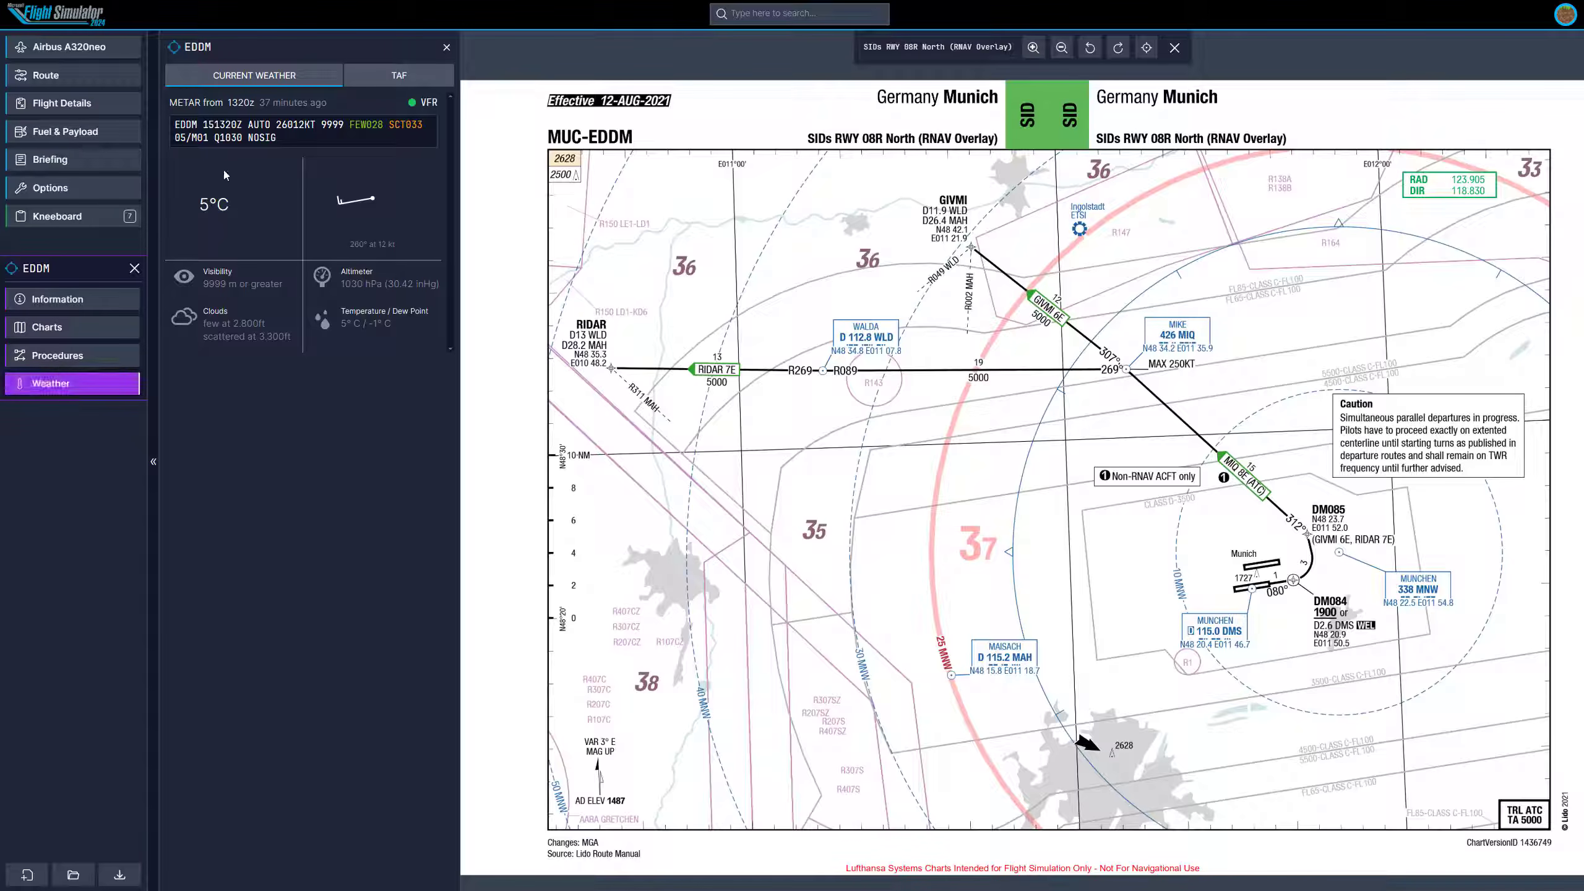
left_click_drag(172, 125, 288, 136)
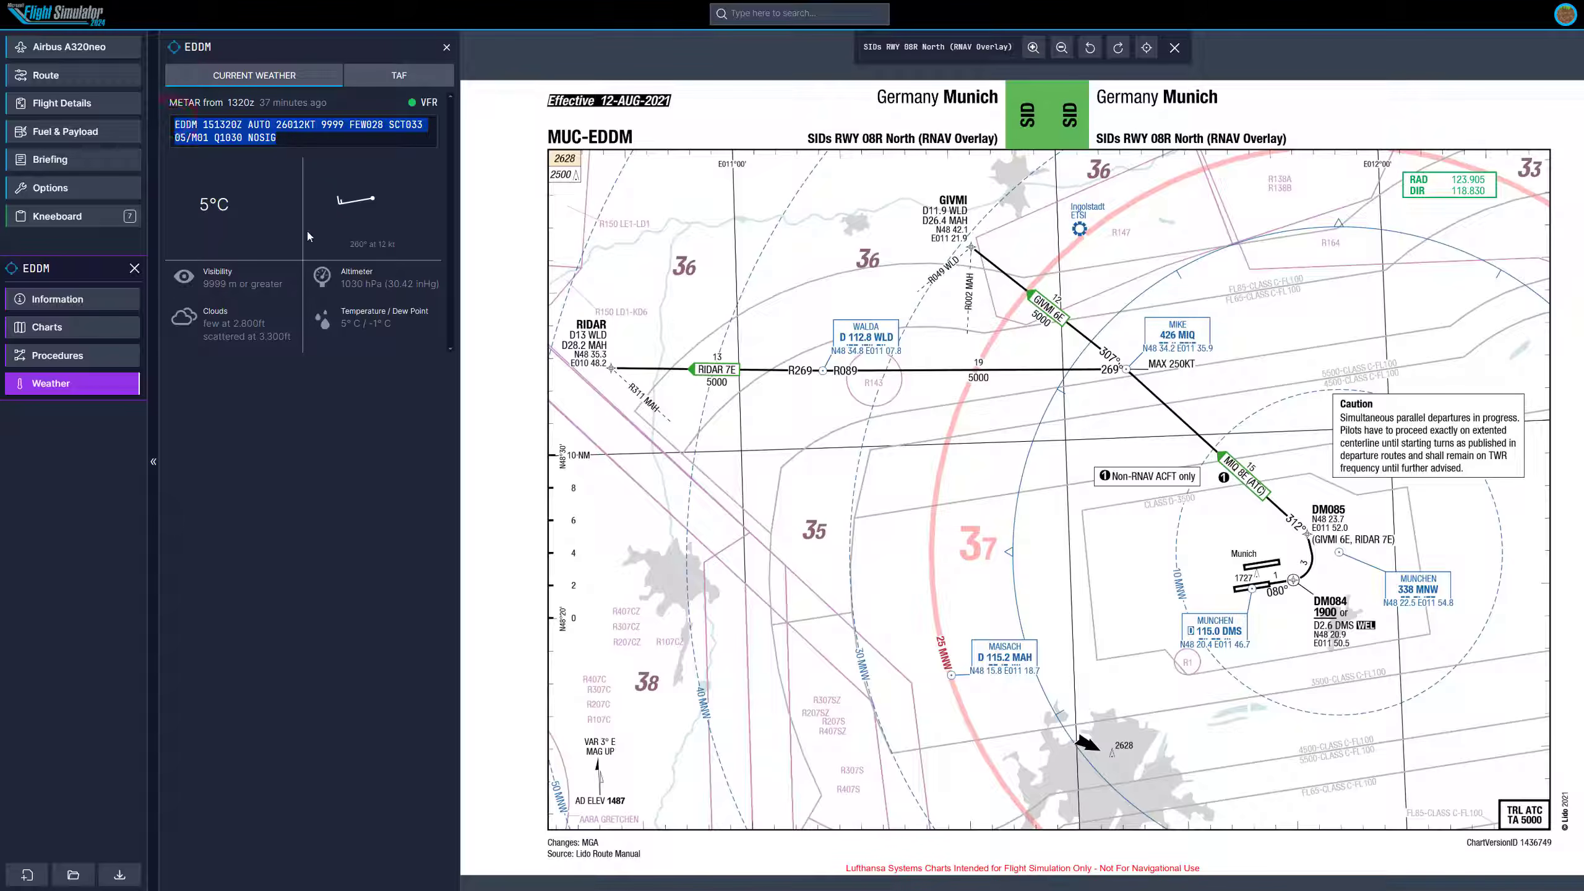
left_click(216, 217)
double_click(214, 206)
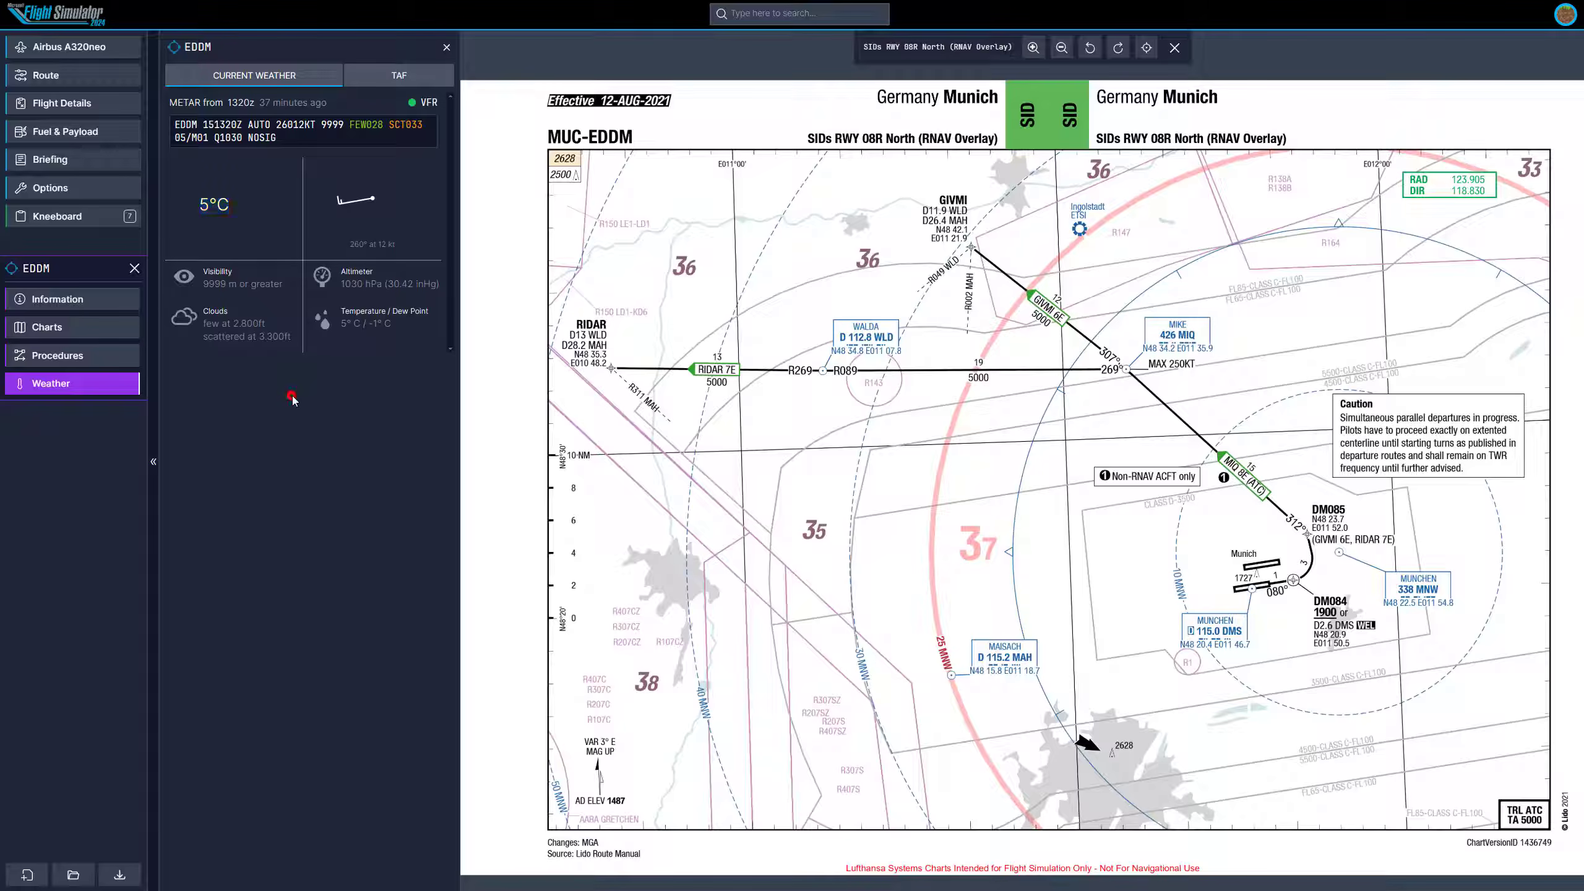
Switch to EDDM's TAF and examine the forecast lines and each forecast period's visibility and clouds.
left_click(381, 70)
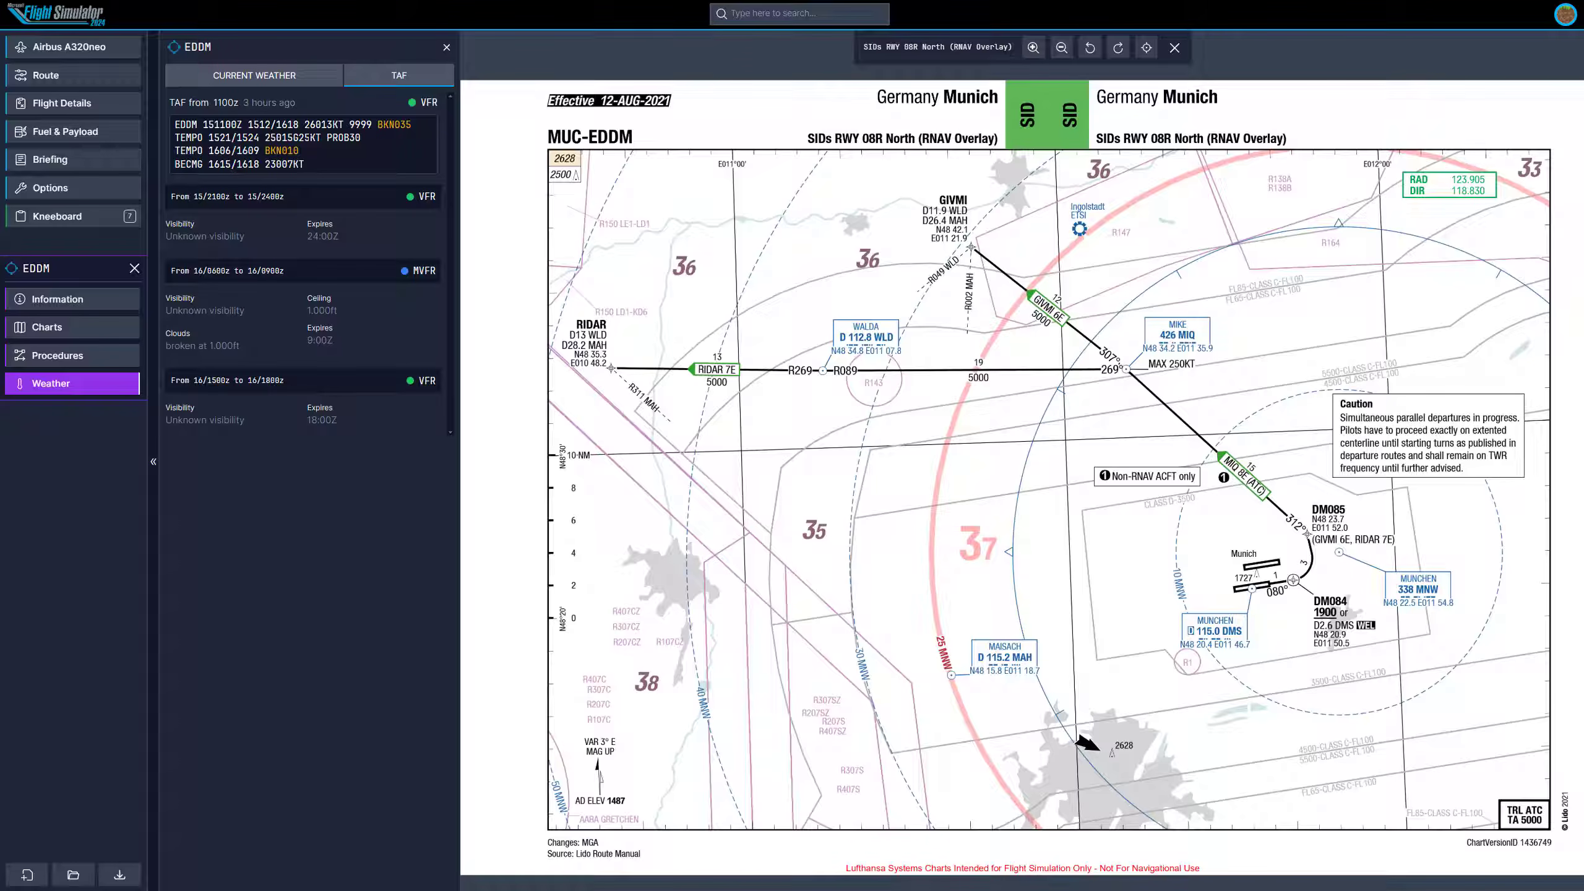
triple_click(321, 158)
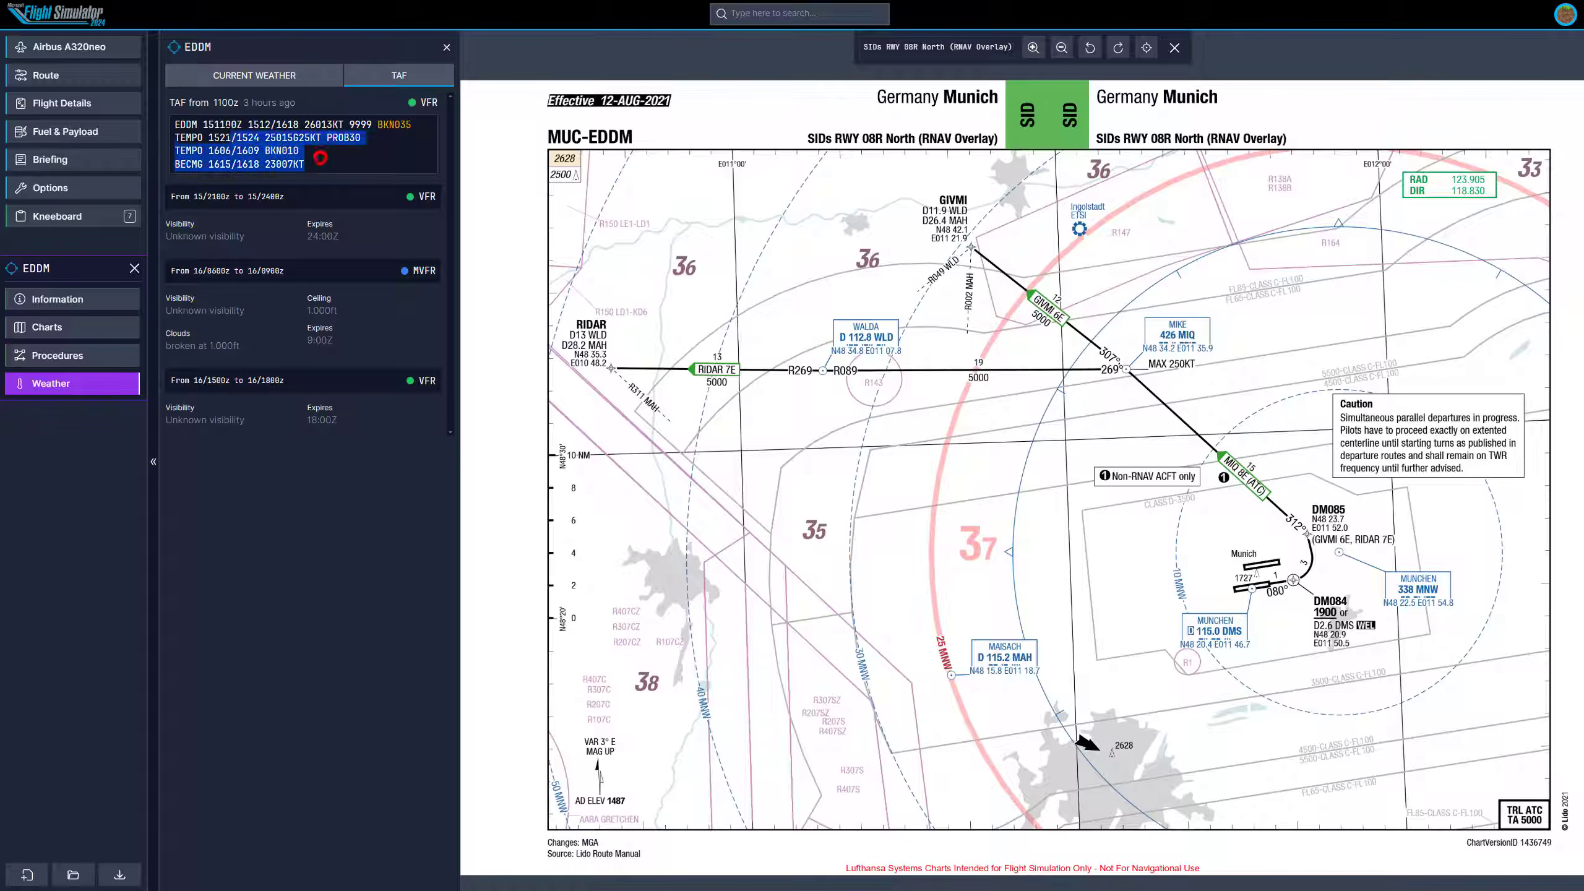
left_click(346, 152)
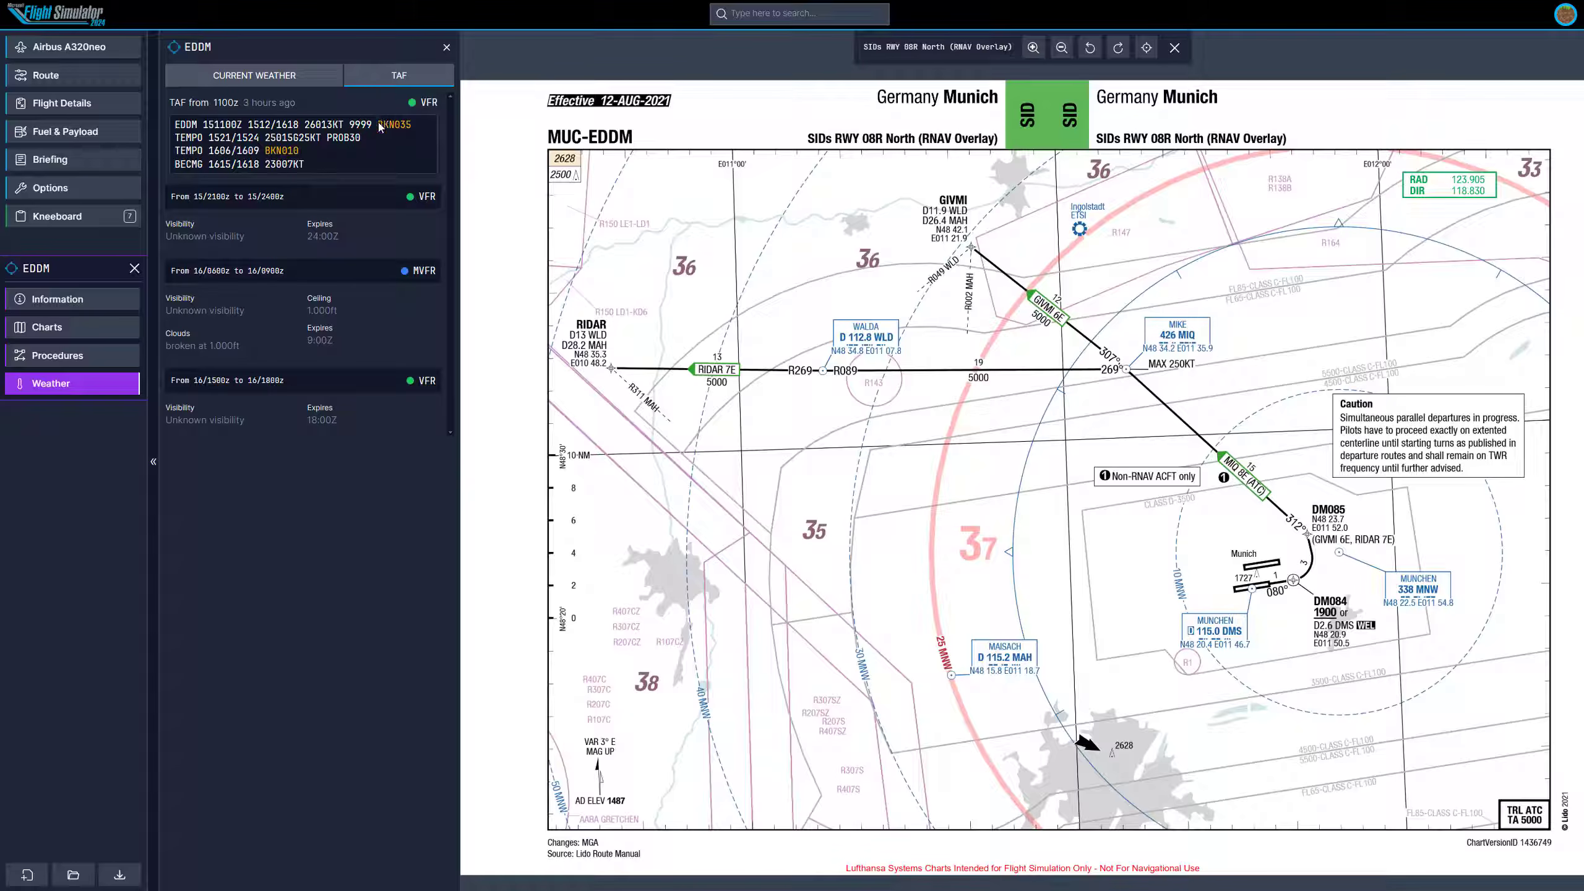
mouse_move(381, 127)
left_click_drag(165, 345, 248, 347)
left_click(297, 336)
left_click_drag(340, 341, 162, 298)
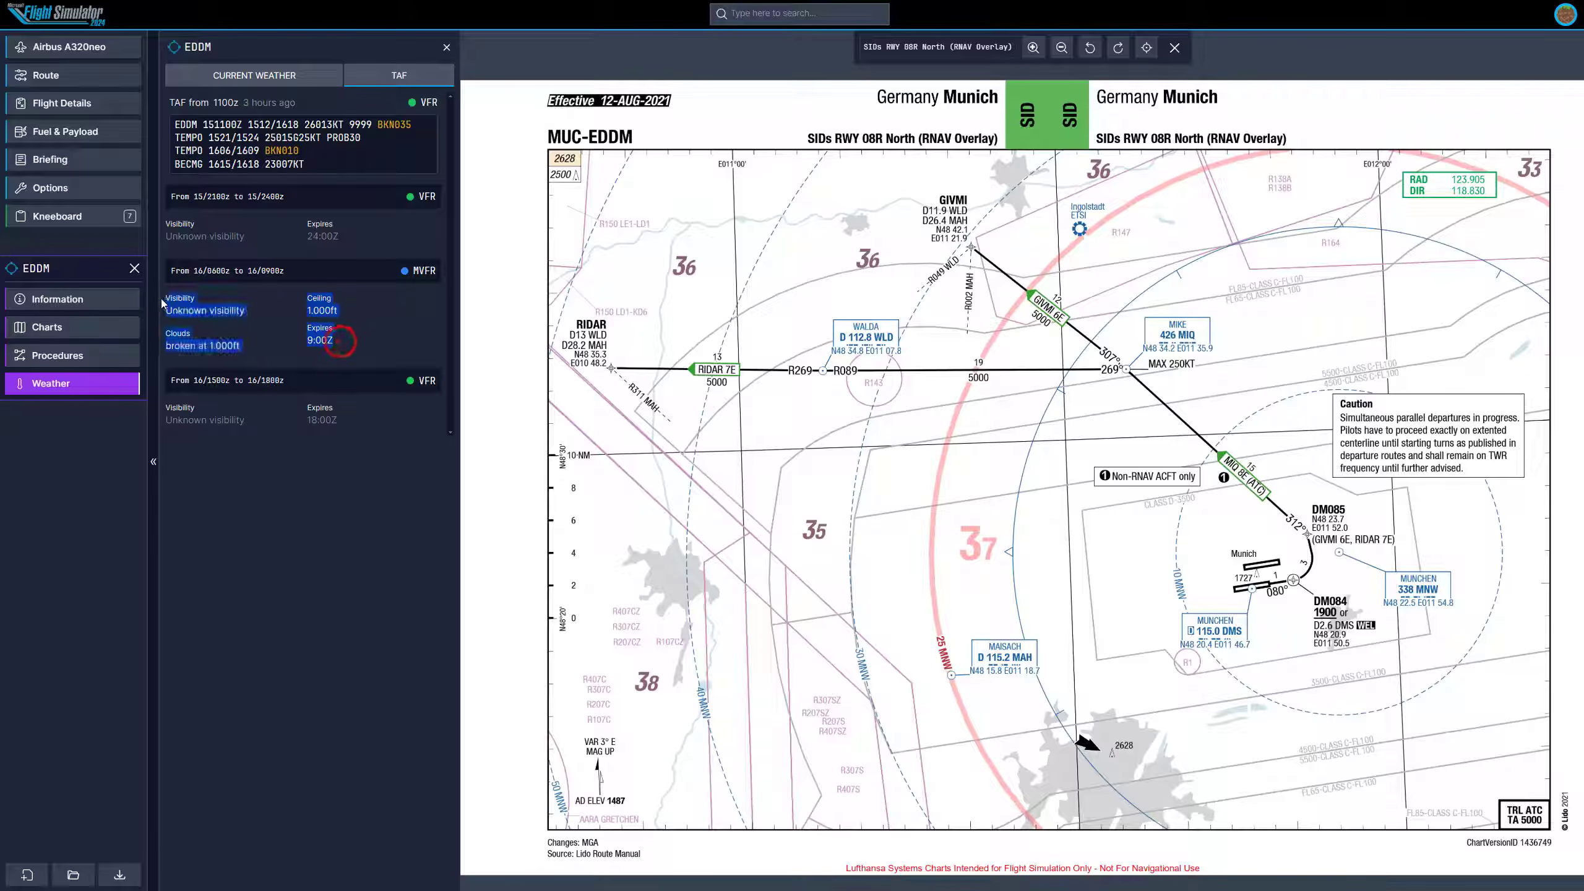
left_click(297, 493)
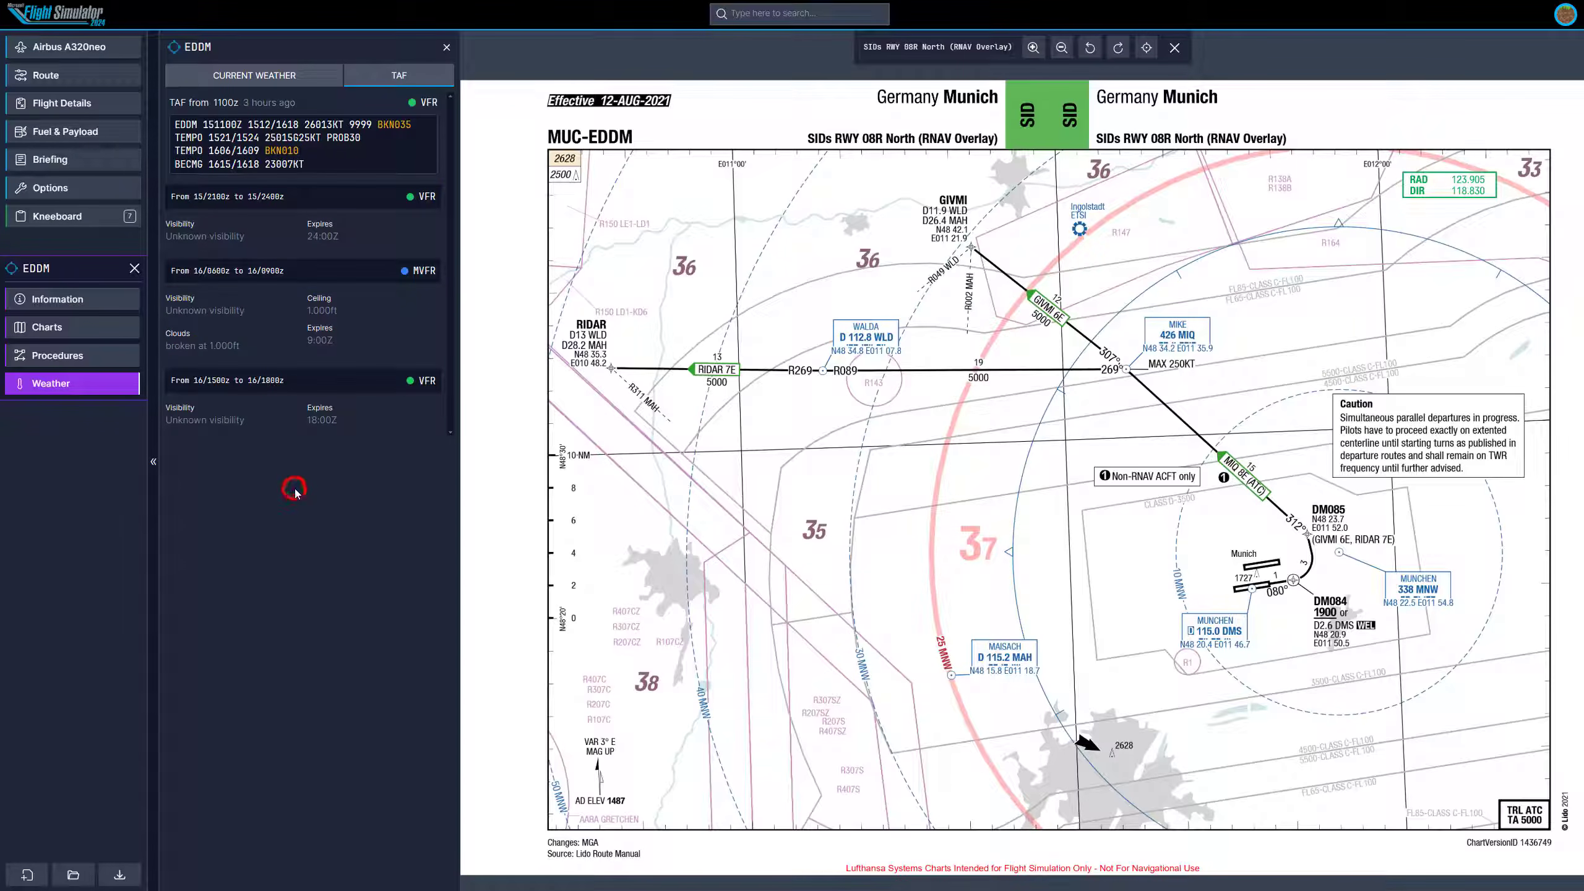
Close the airport panel and chart preview, open the route page and examine EDDR's runway 27 departure procedure paths on the map.
left_click(134, 269)
left_click(69, 75)
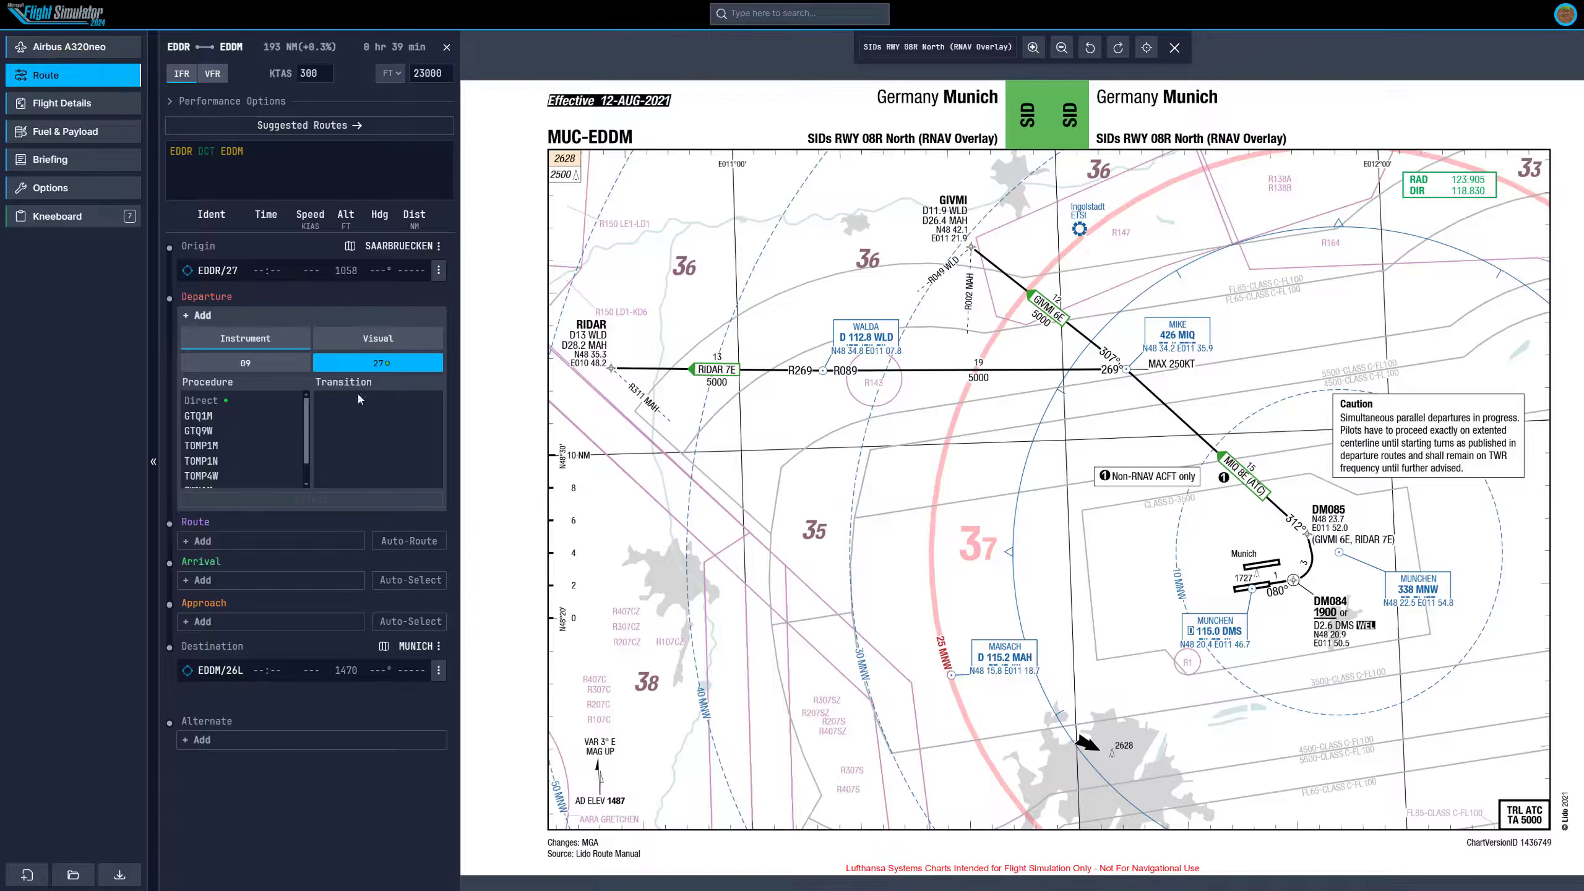
left_click(1174, 48)
left_click_drag(1026, 362, 1008, 377)
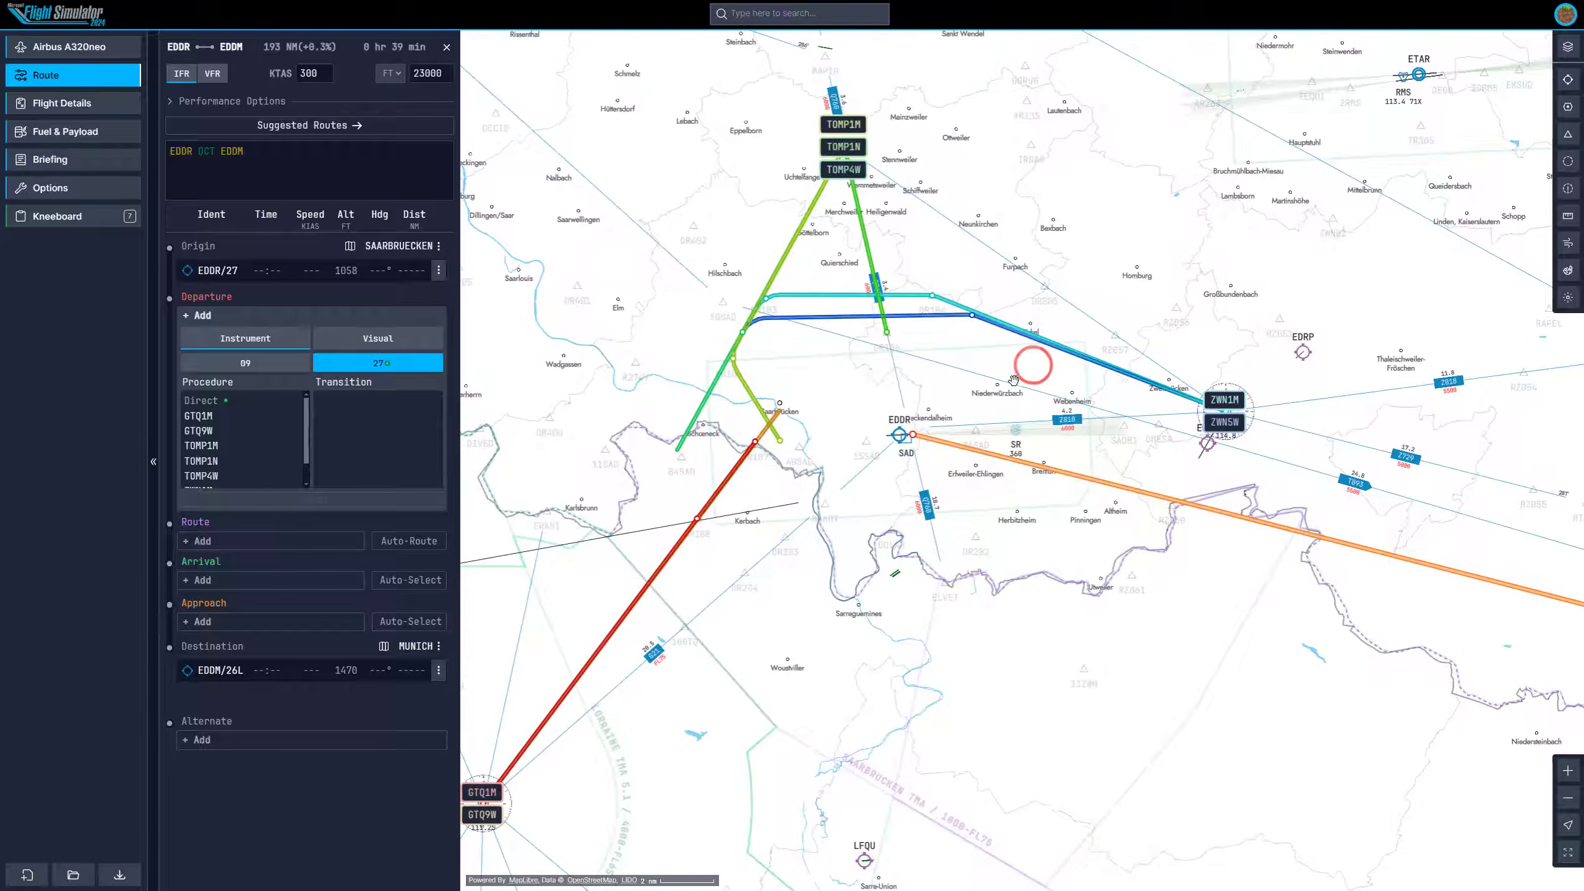
scroll(1013, 380, "up", 3)
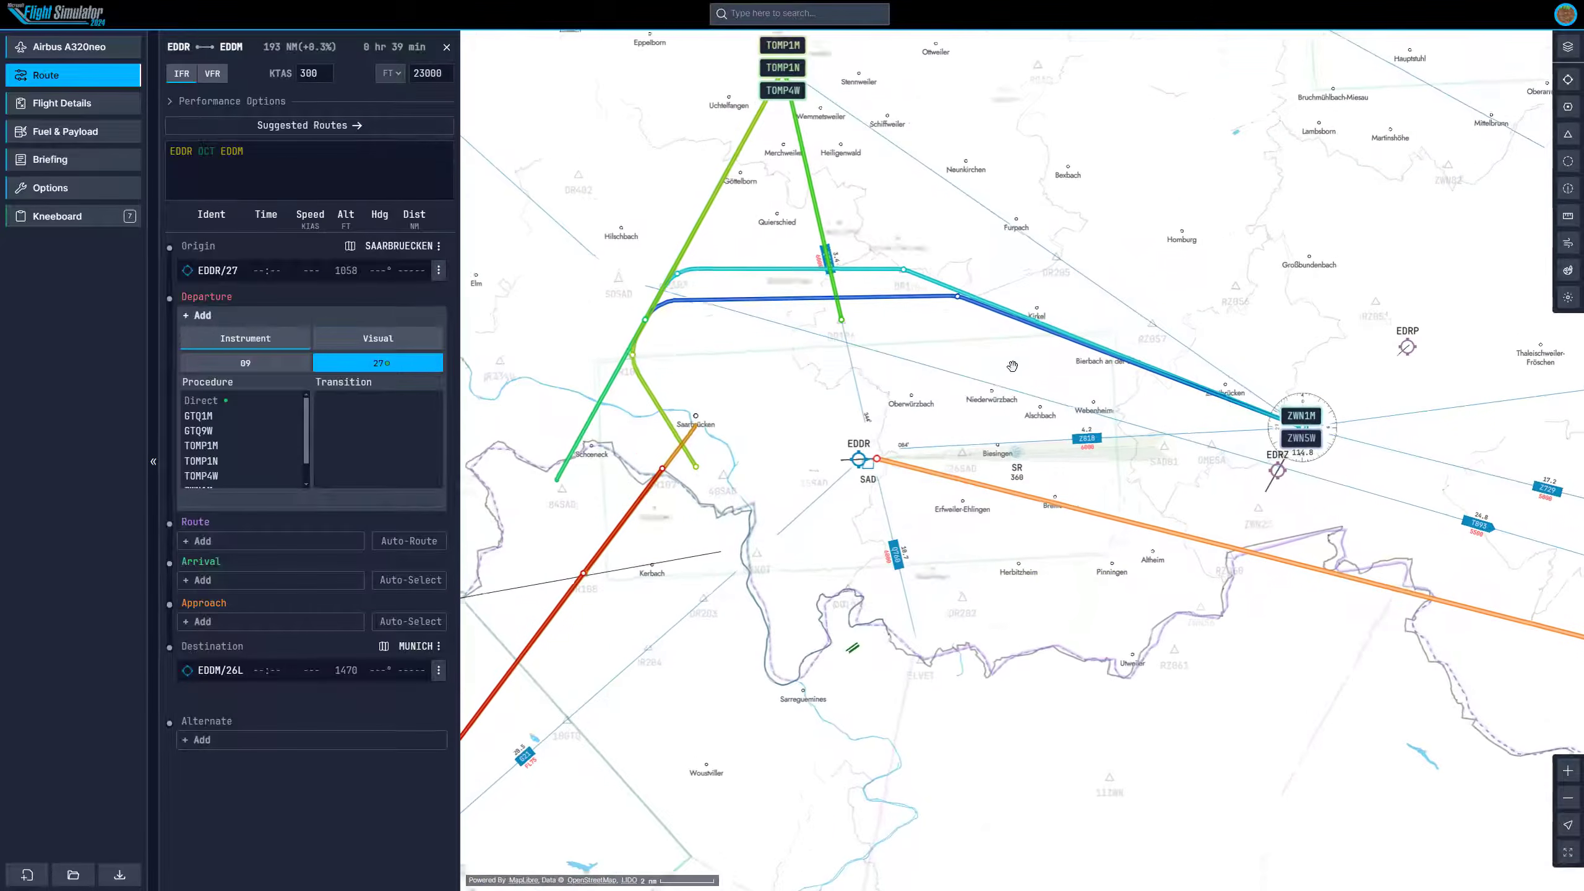
left_click_drag(621, 332, 728, 375)
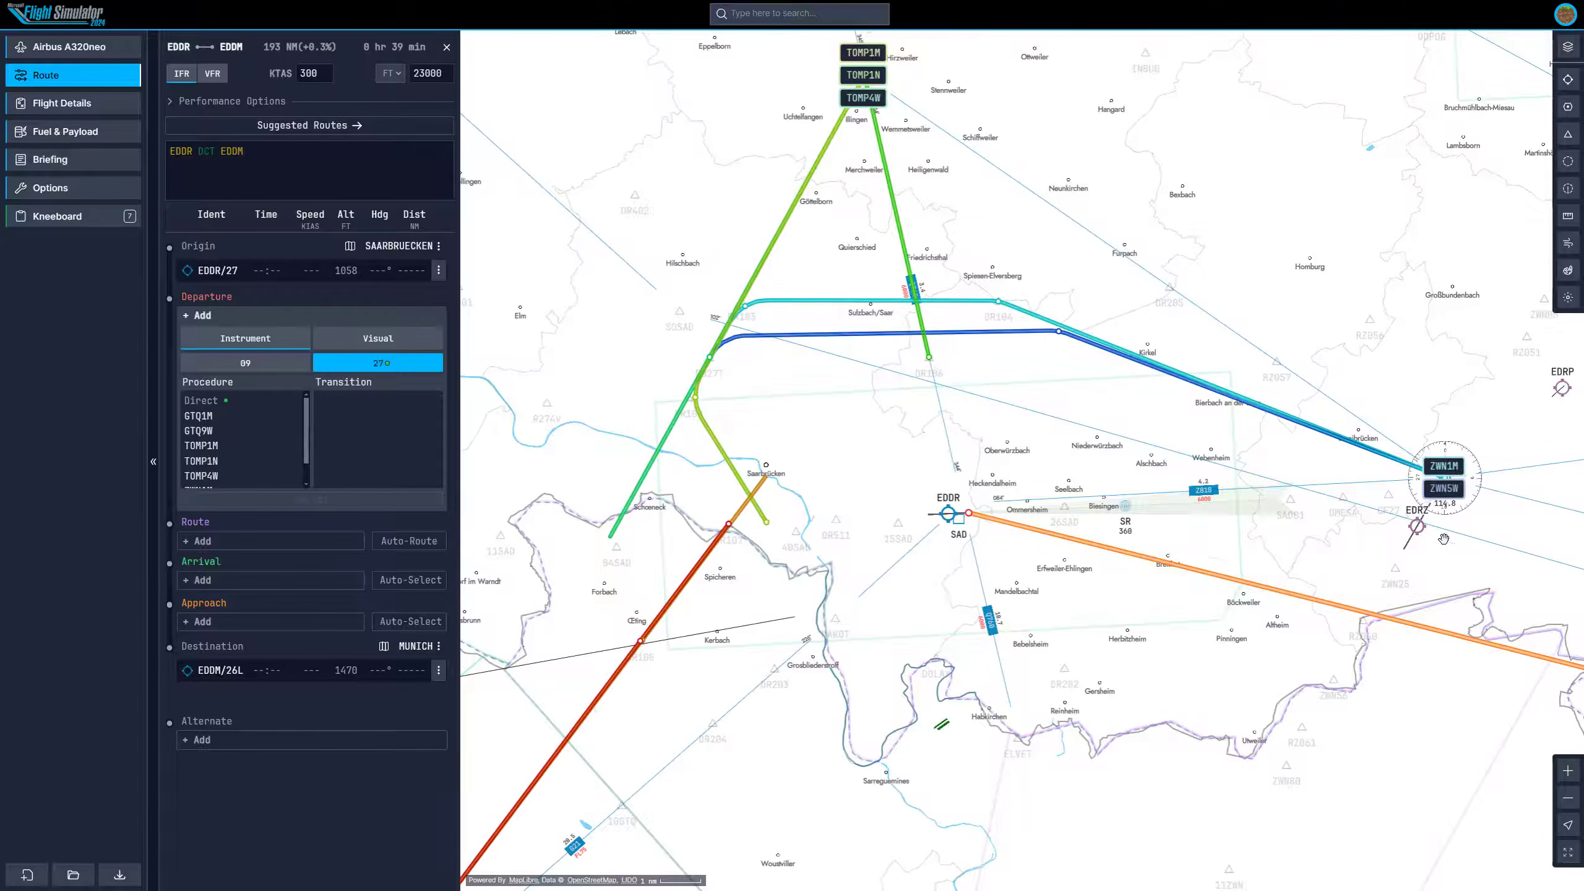
left_click_drag(1396, 539, 1263, 490)
scroll(1263, 490, "down", 3)
left_click_drag(1386, 513, 1186, 437)
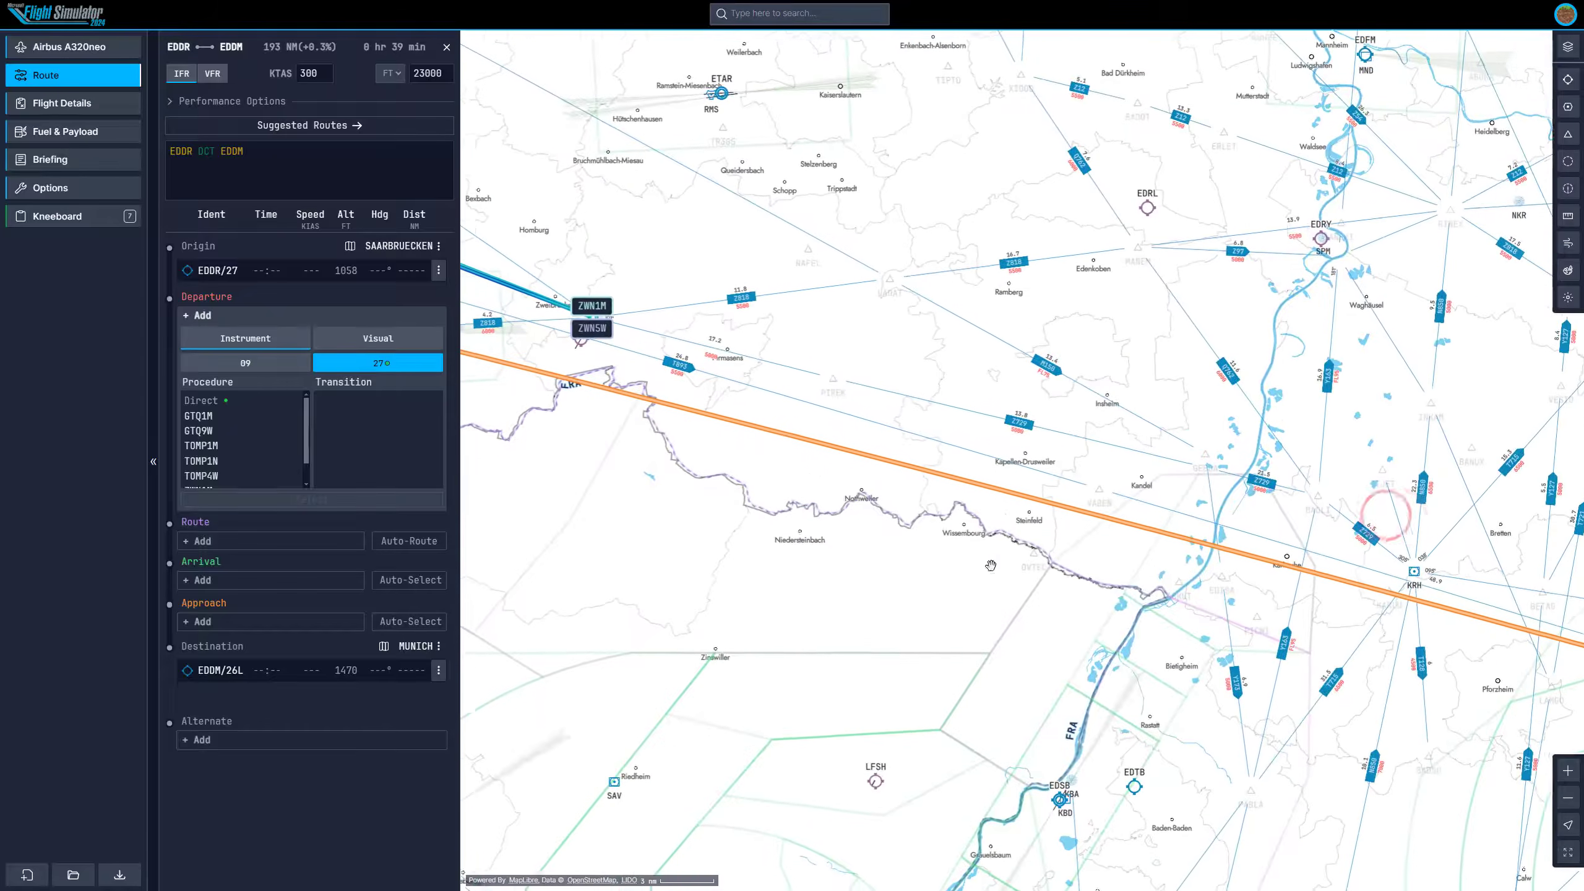
mouse_move(638, 502)
left_mouse_down()
mouse_move(1060, 599)
mouse_move(829, 431)
mouse_move(870, 411)
left_mouse_up()
mouse_move(1017, 445)
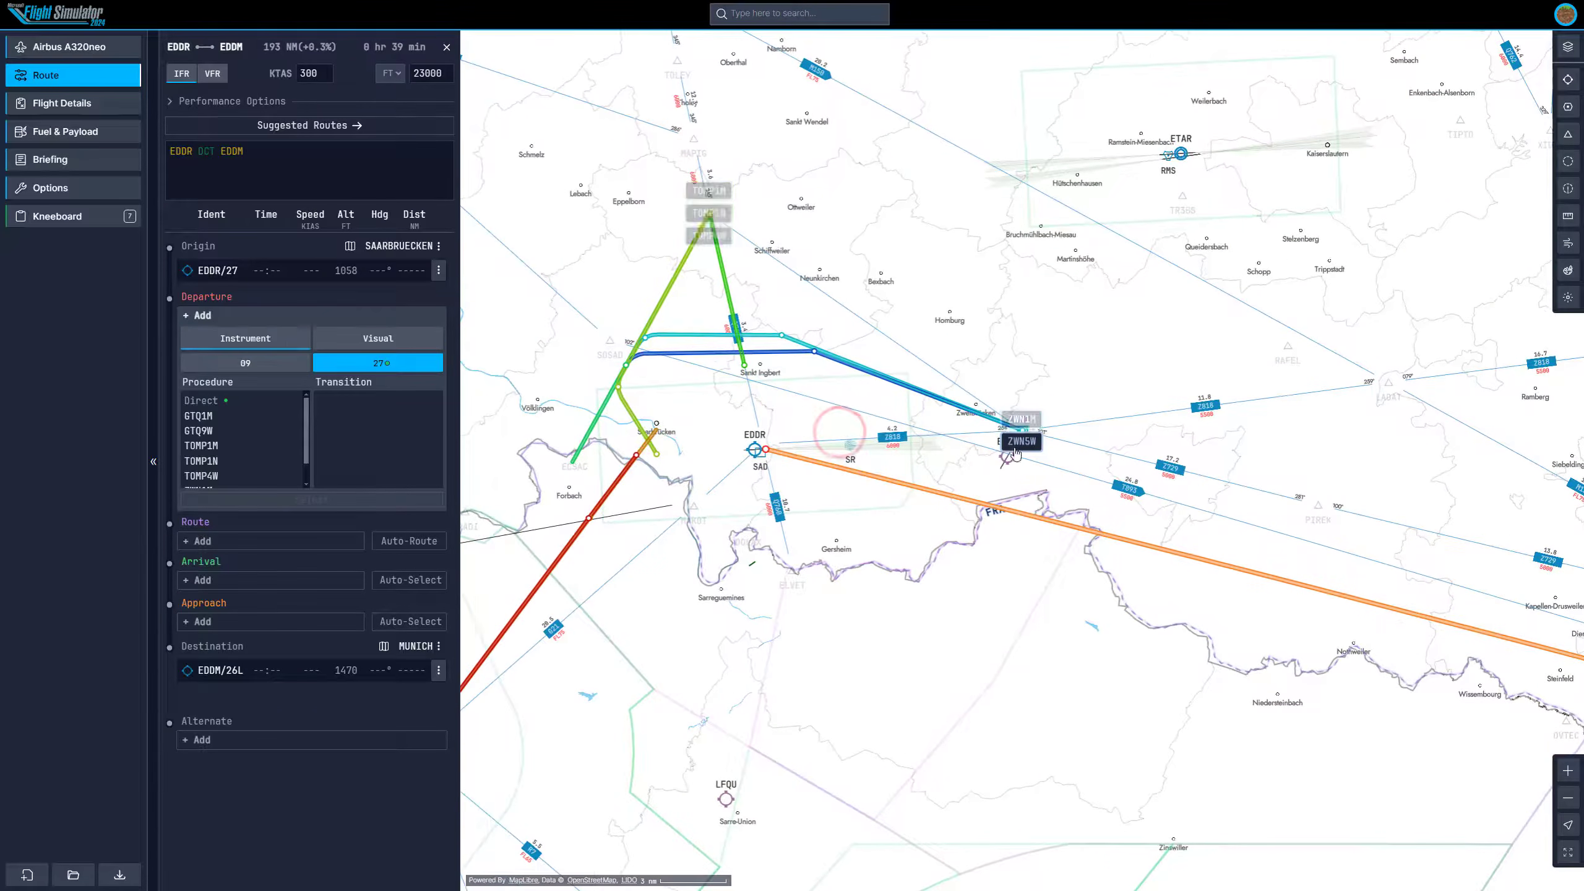
scroll(902, 425, "up", 3)
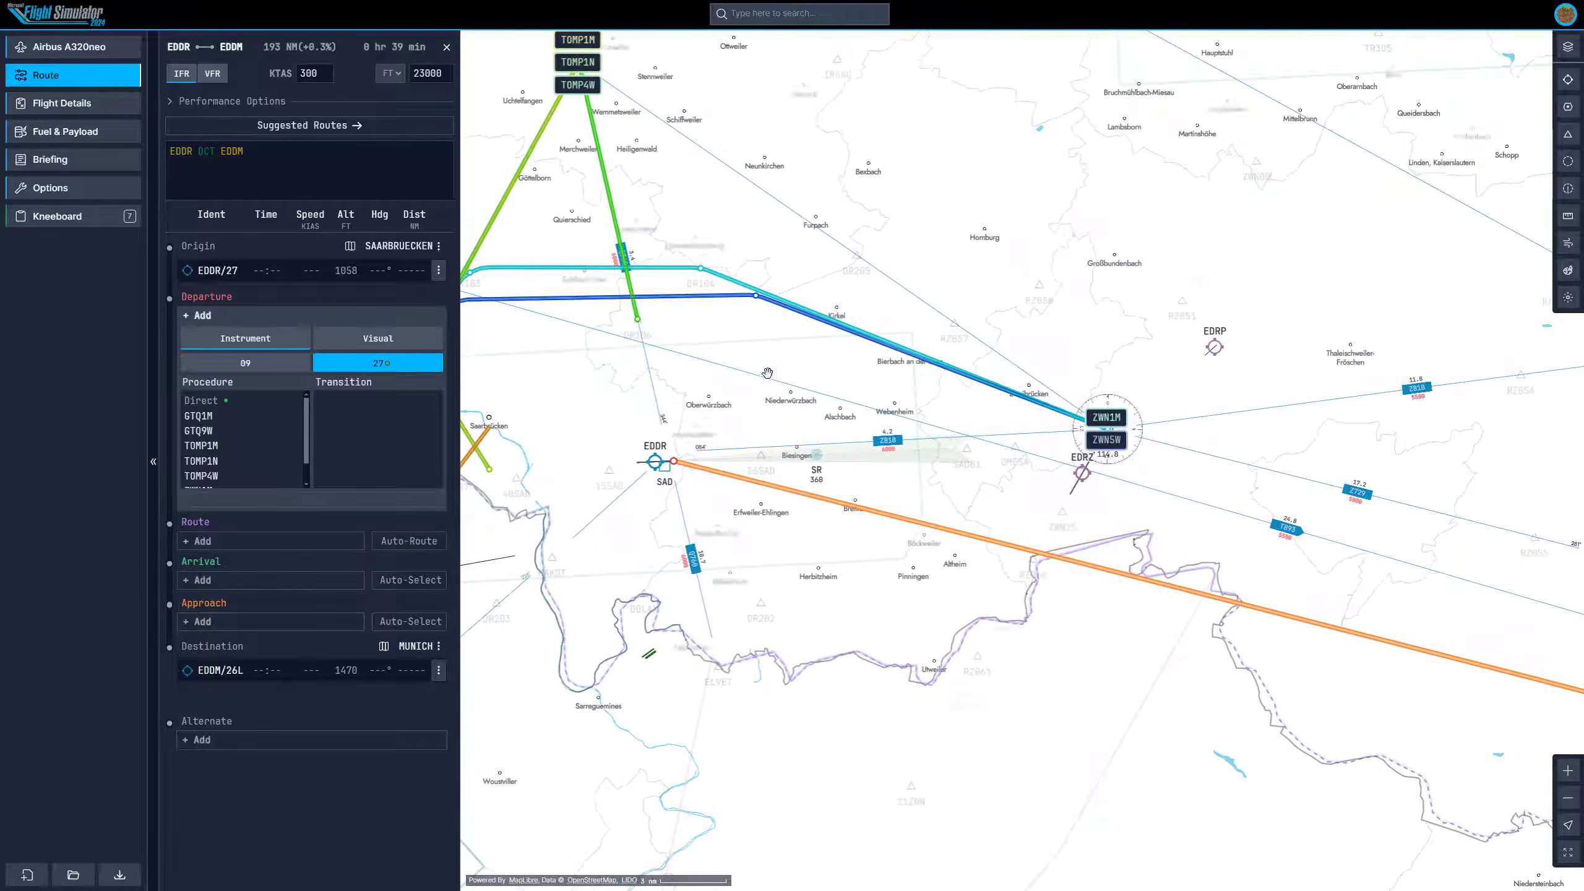
left_click_drag(774, 374, 941, 388)
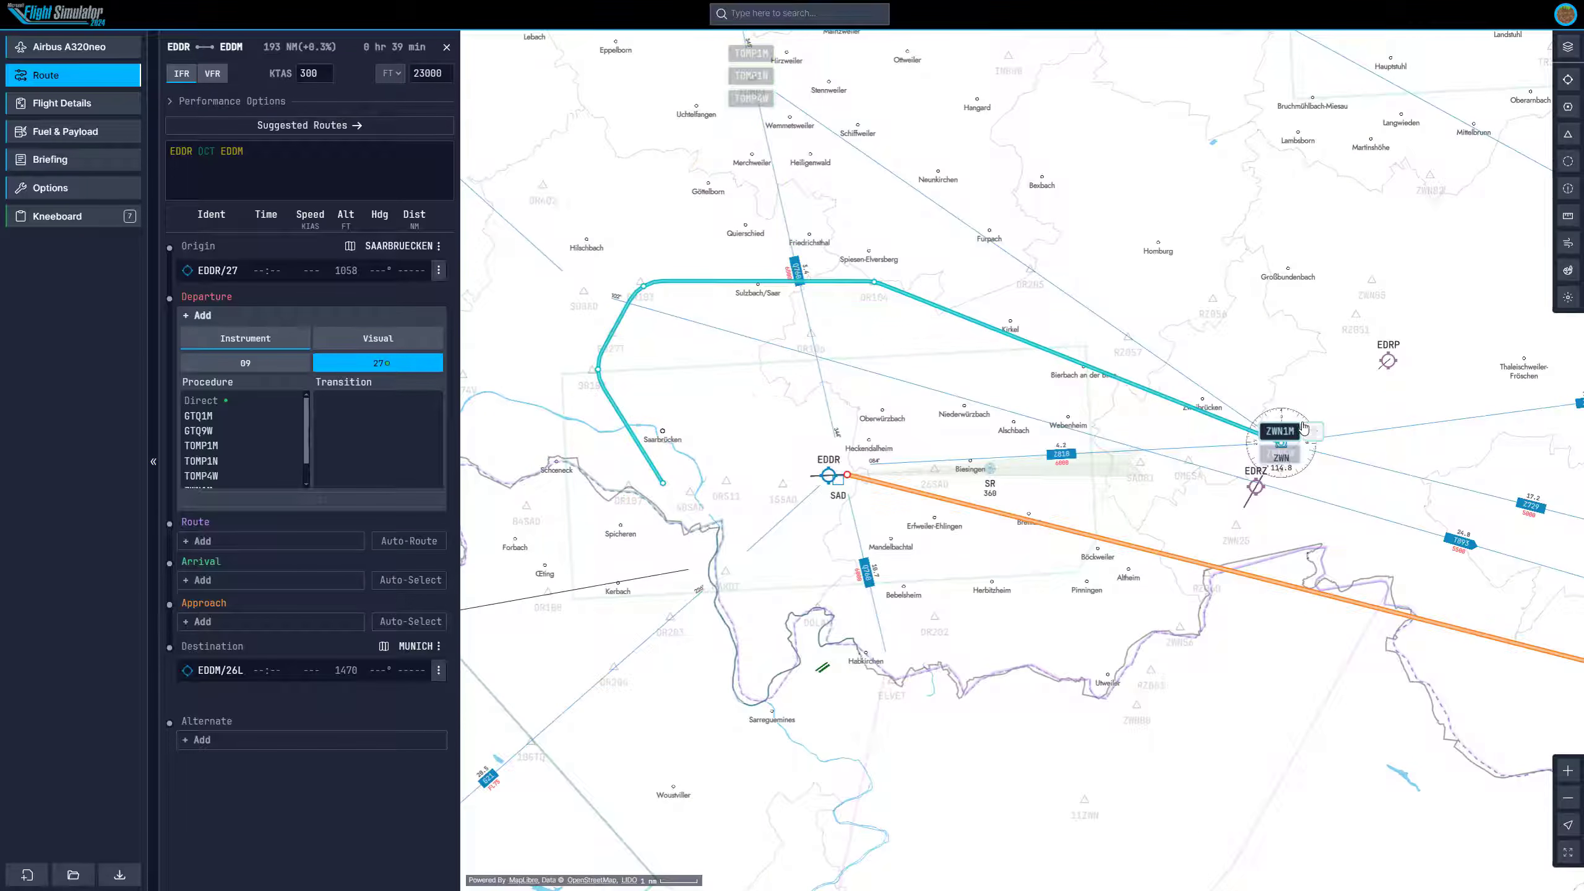
mouse_move(1282, 435)
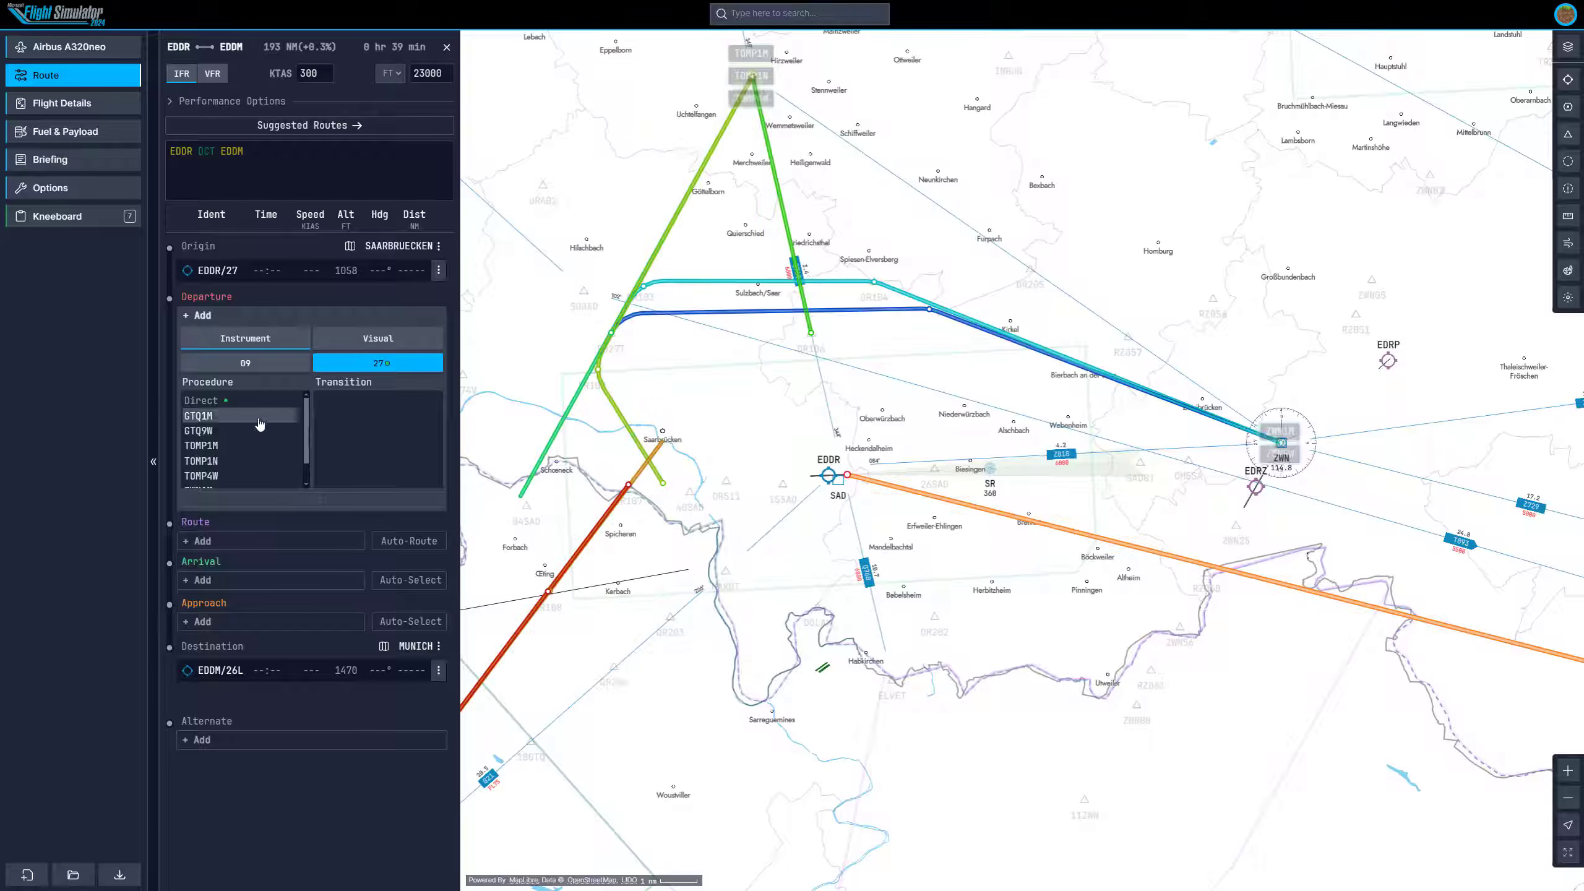
Select the ZWN1M departure procedure for runway 27 with no transition.
scroll(225, 431, "down", 1)
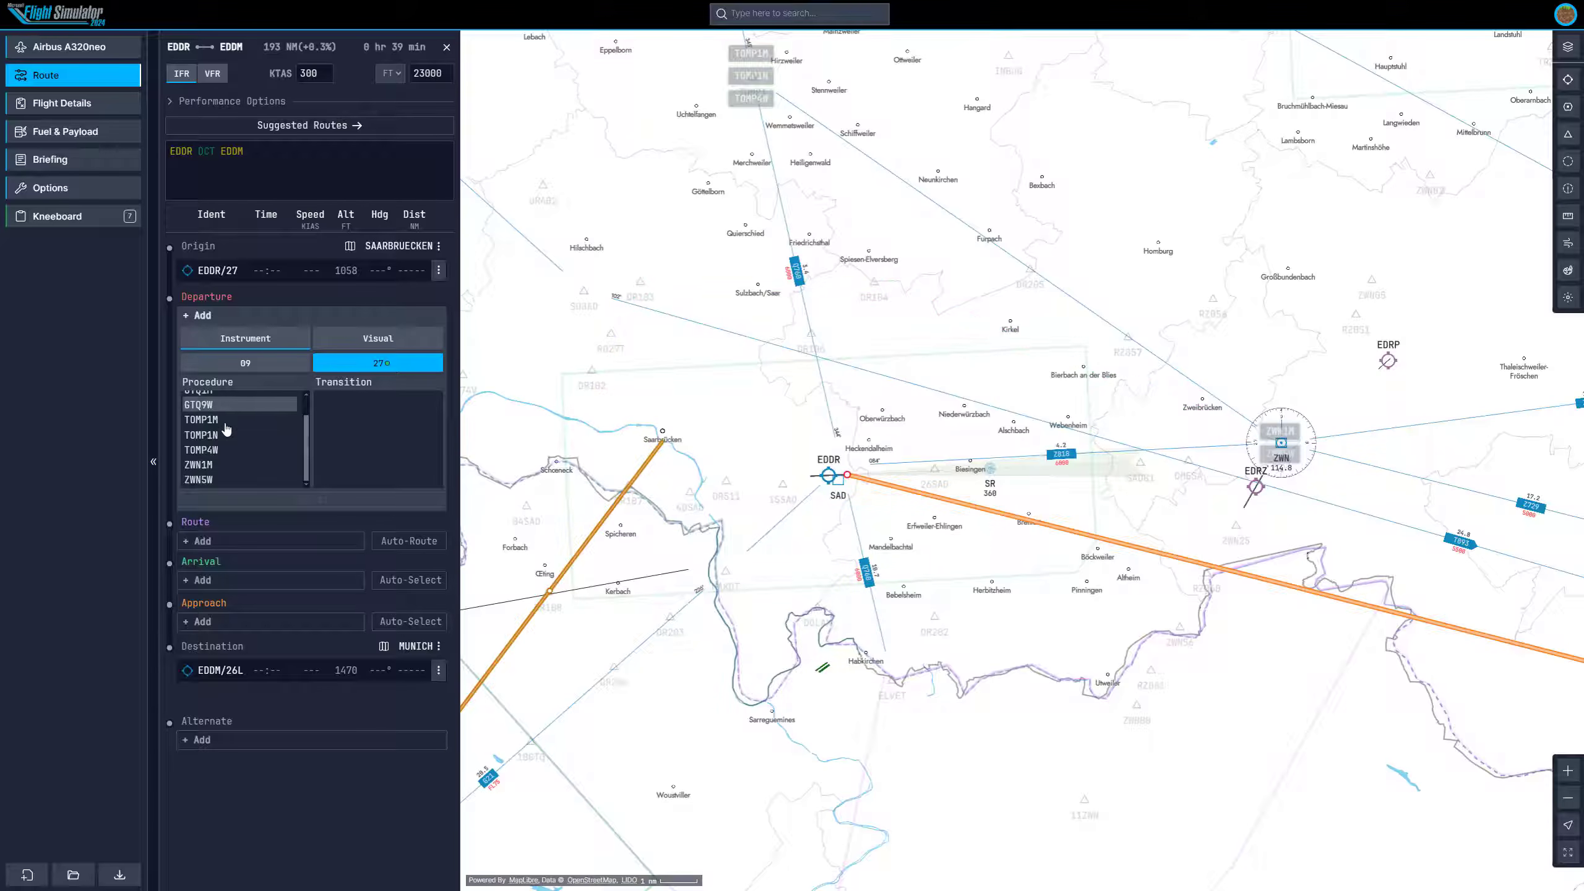
left_click(226, 466)
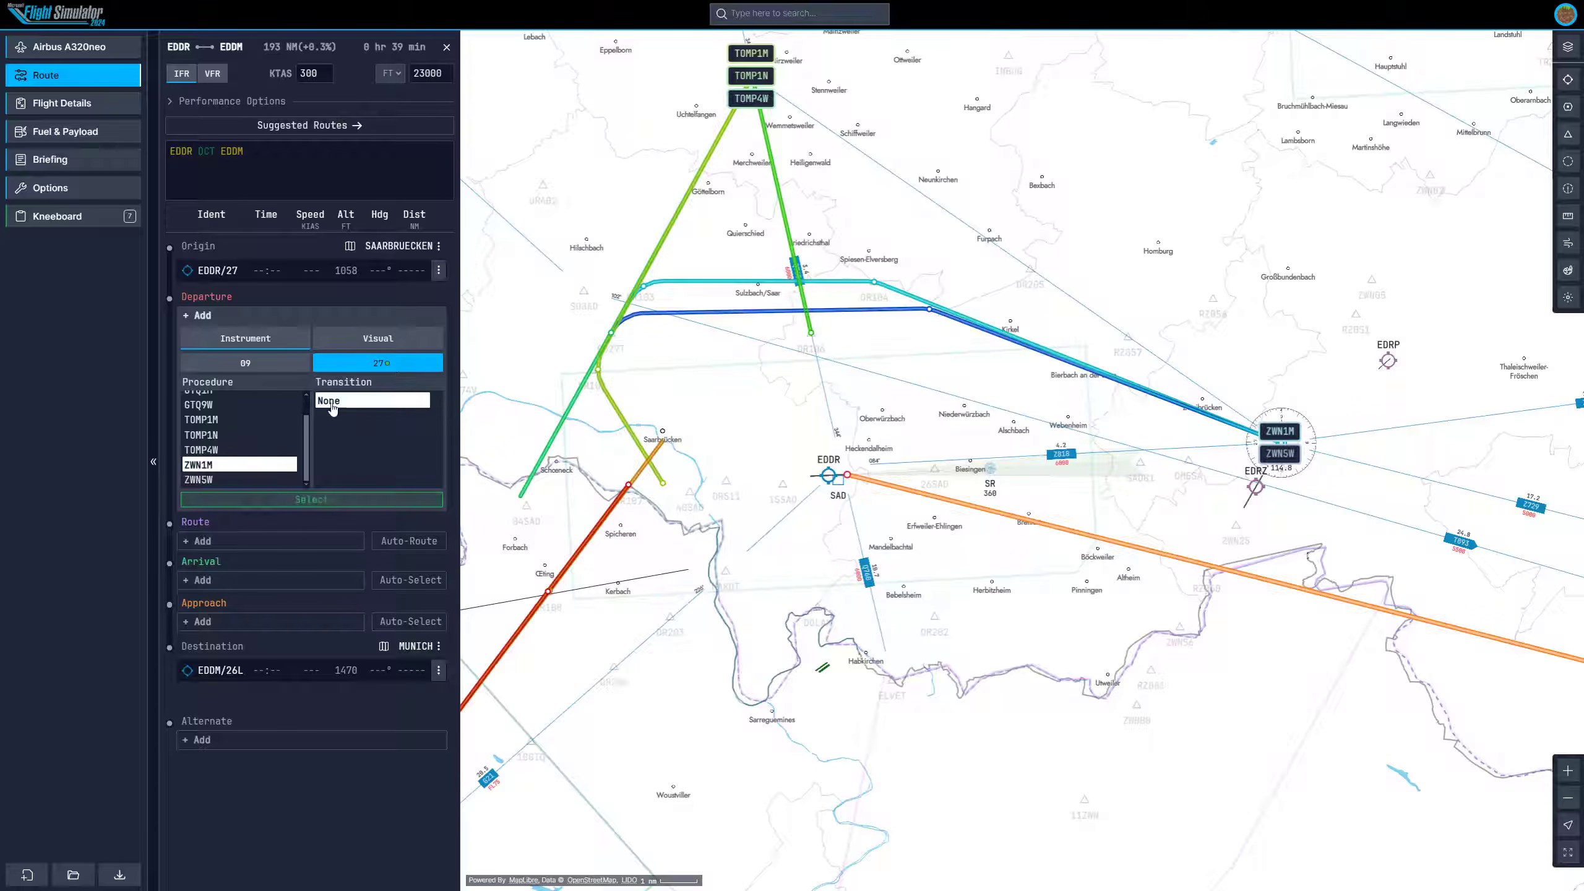
left_click(305, 501)
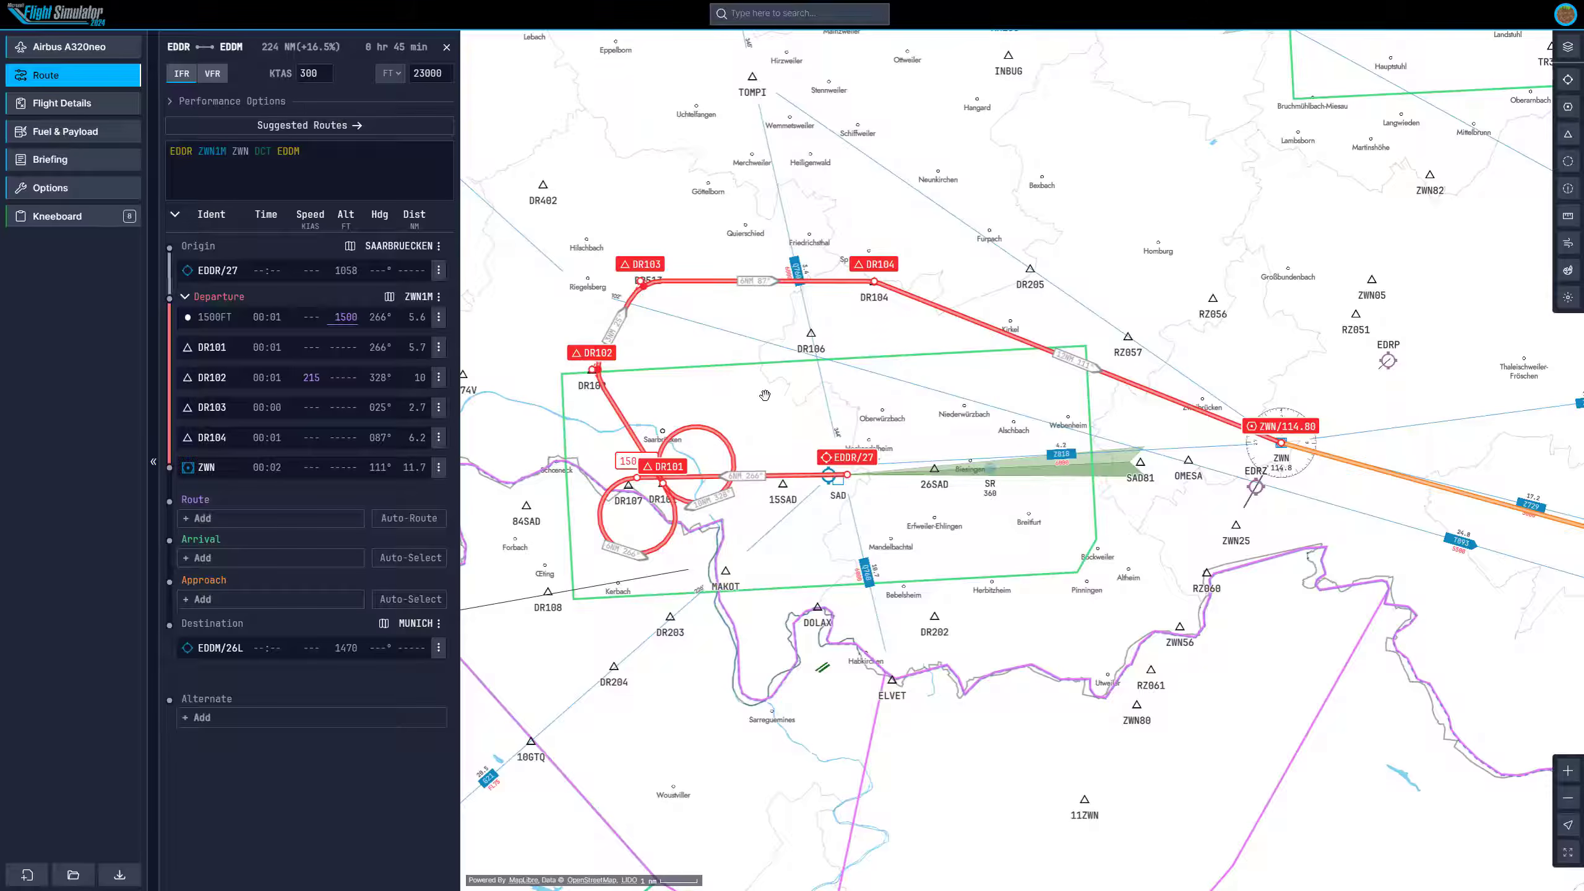
Inspect the ZWN1M departure legs on the map and open the DR102 waypoint information, then close it.
left_click_drag(889, 372, 843, 383)
scroll(845, 382, "down", 3)
scroll(929, 448, "up", 3)
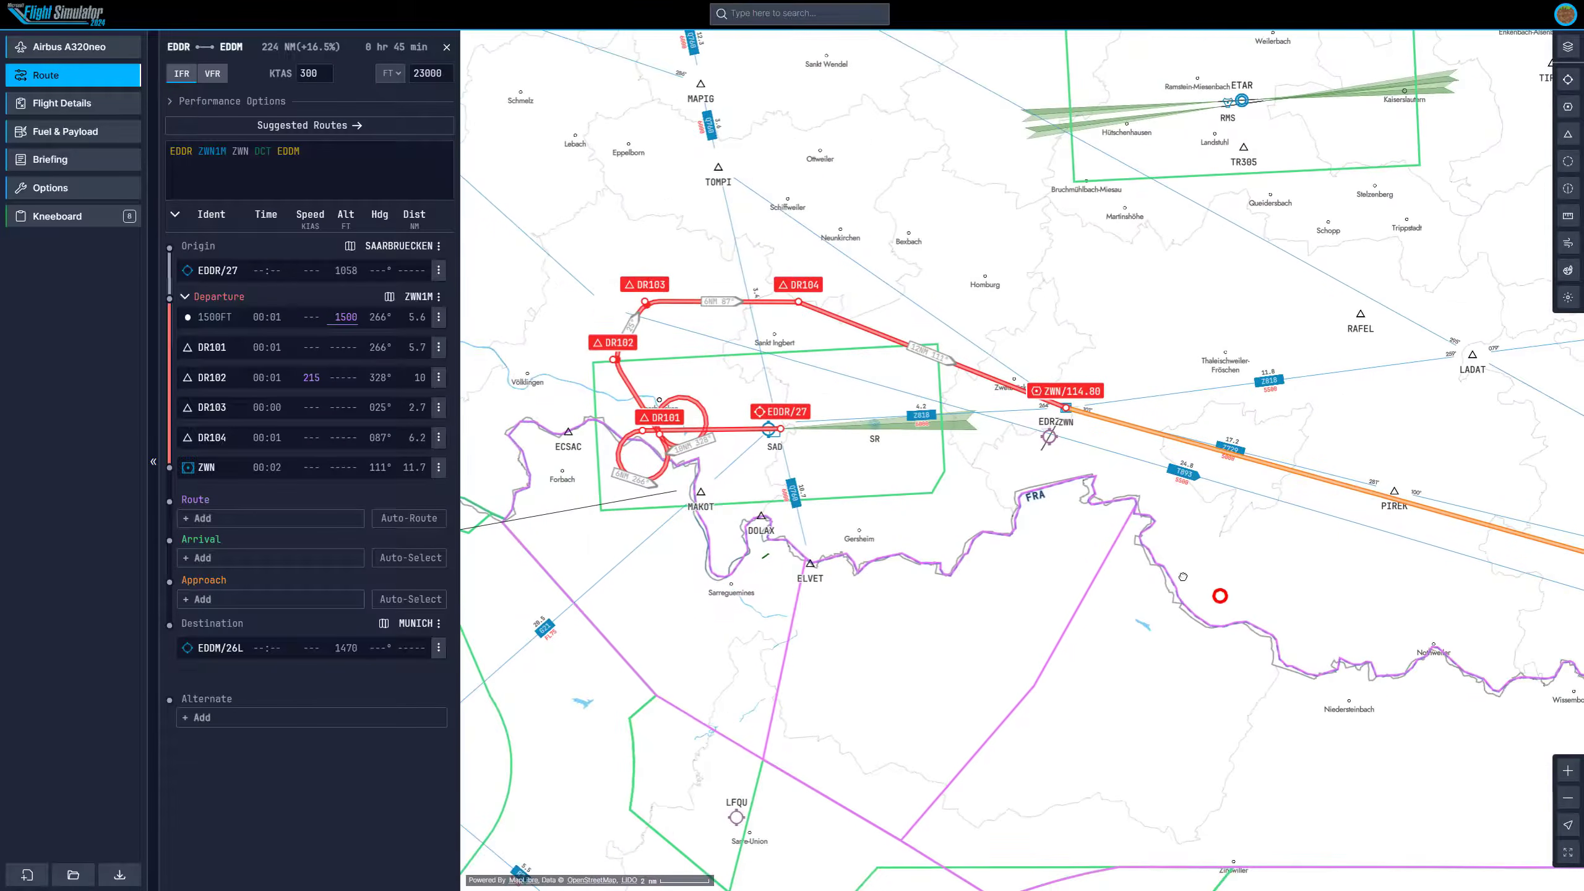
left_click_drag(899, 431, 903, 388)
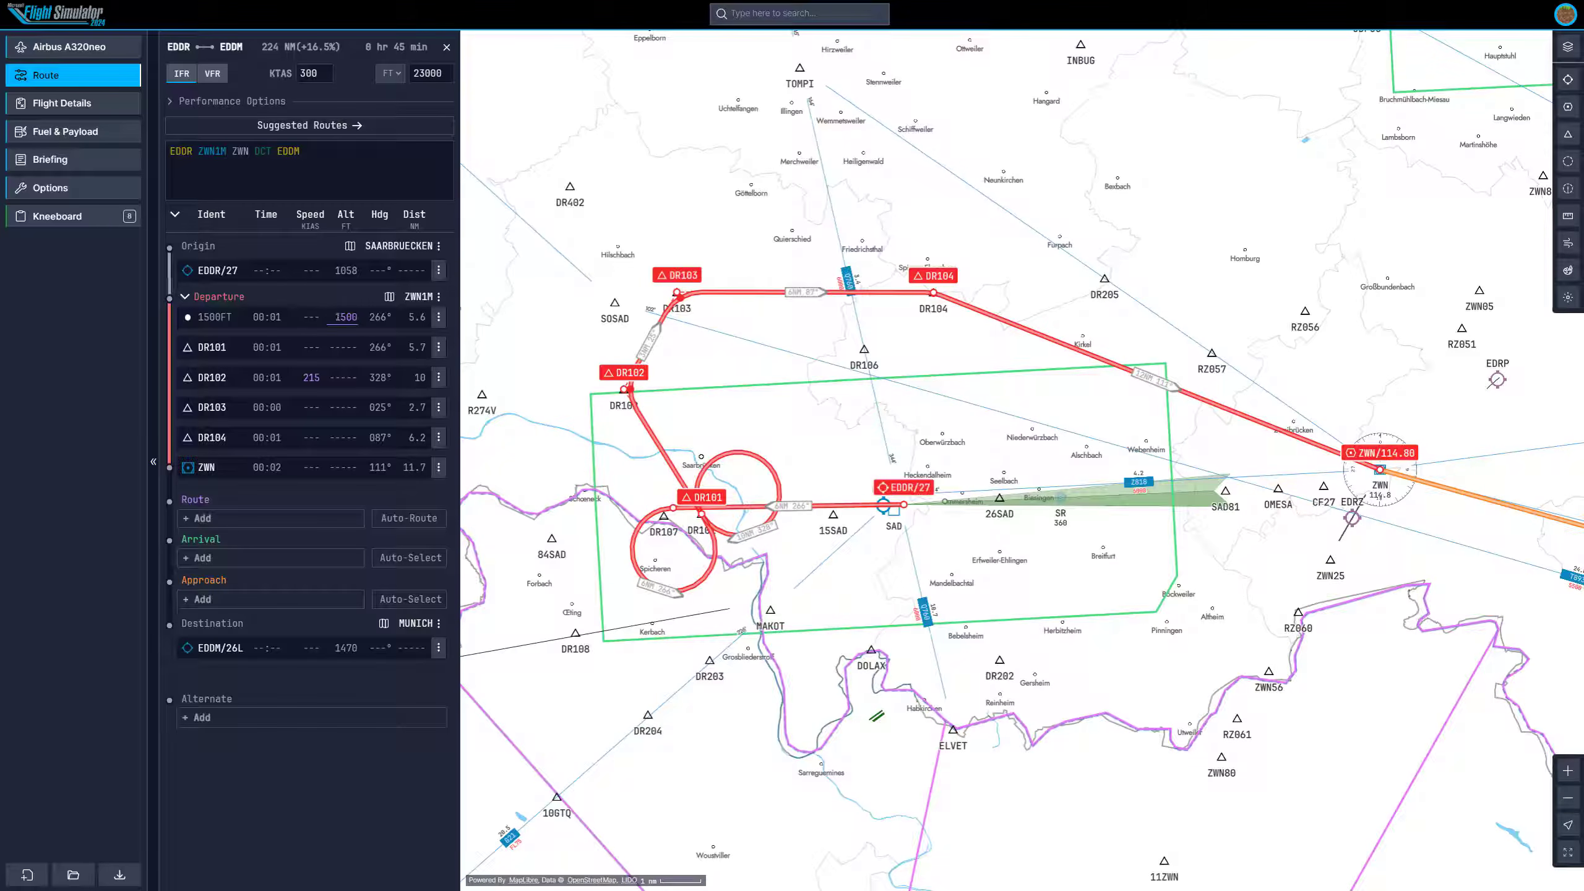
left_click(334, 319)
left_click(213, 383)
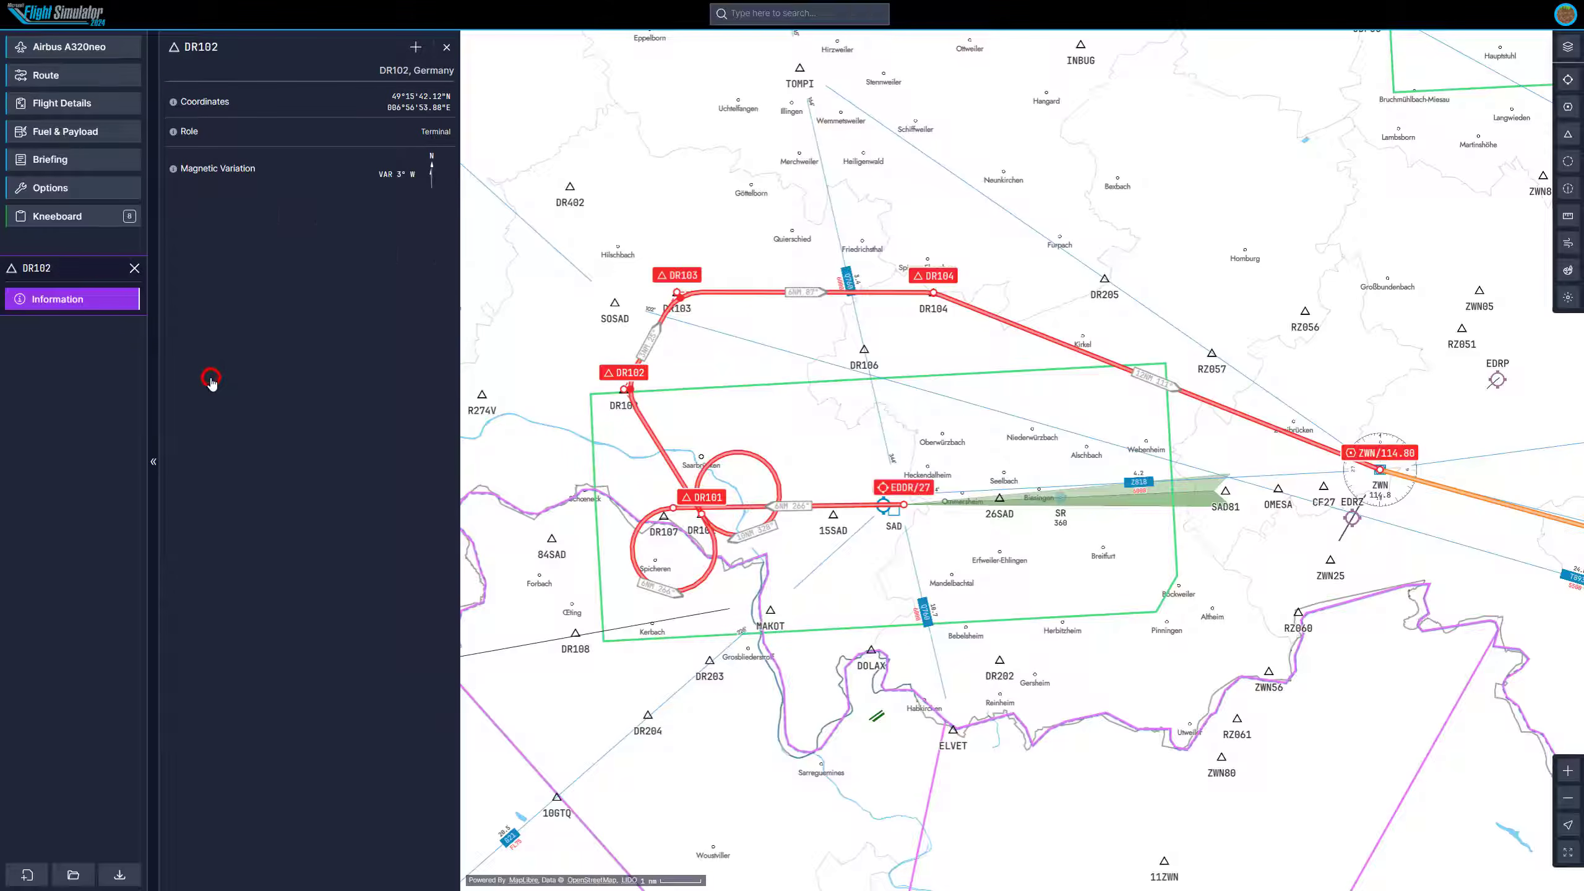
left_click(446, 49)
left_click(135, 268)
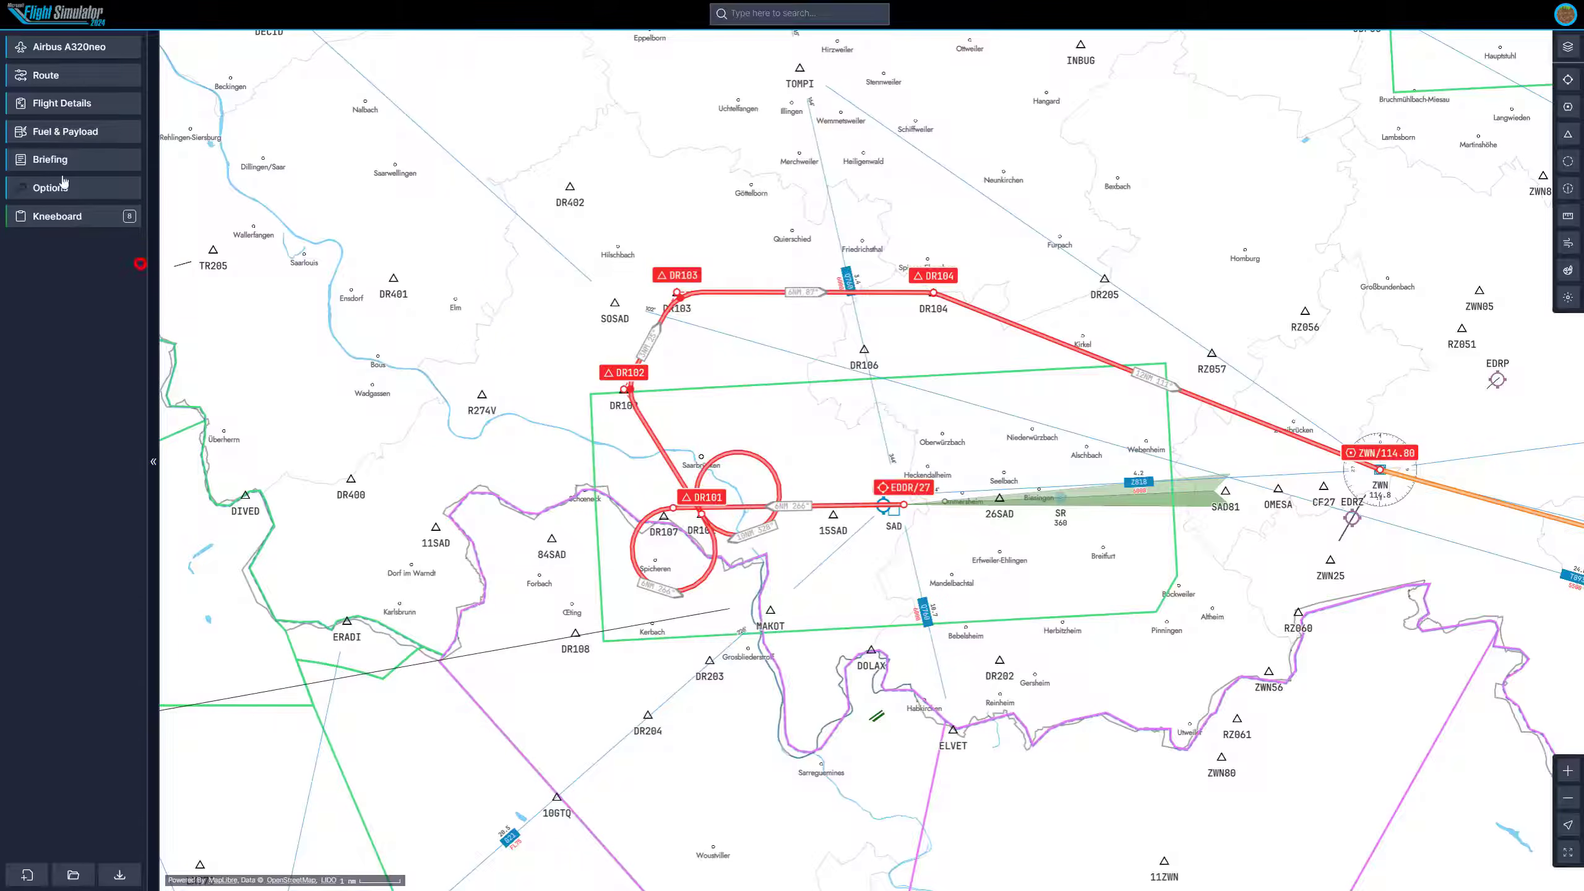
left_click(59, 74)
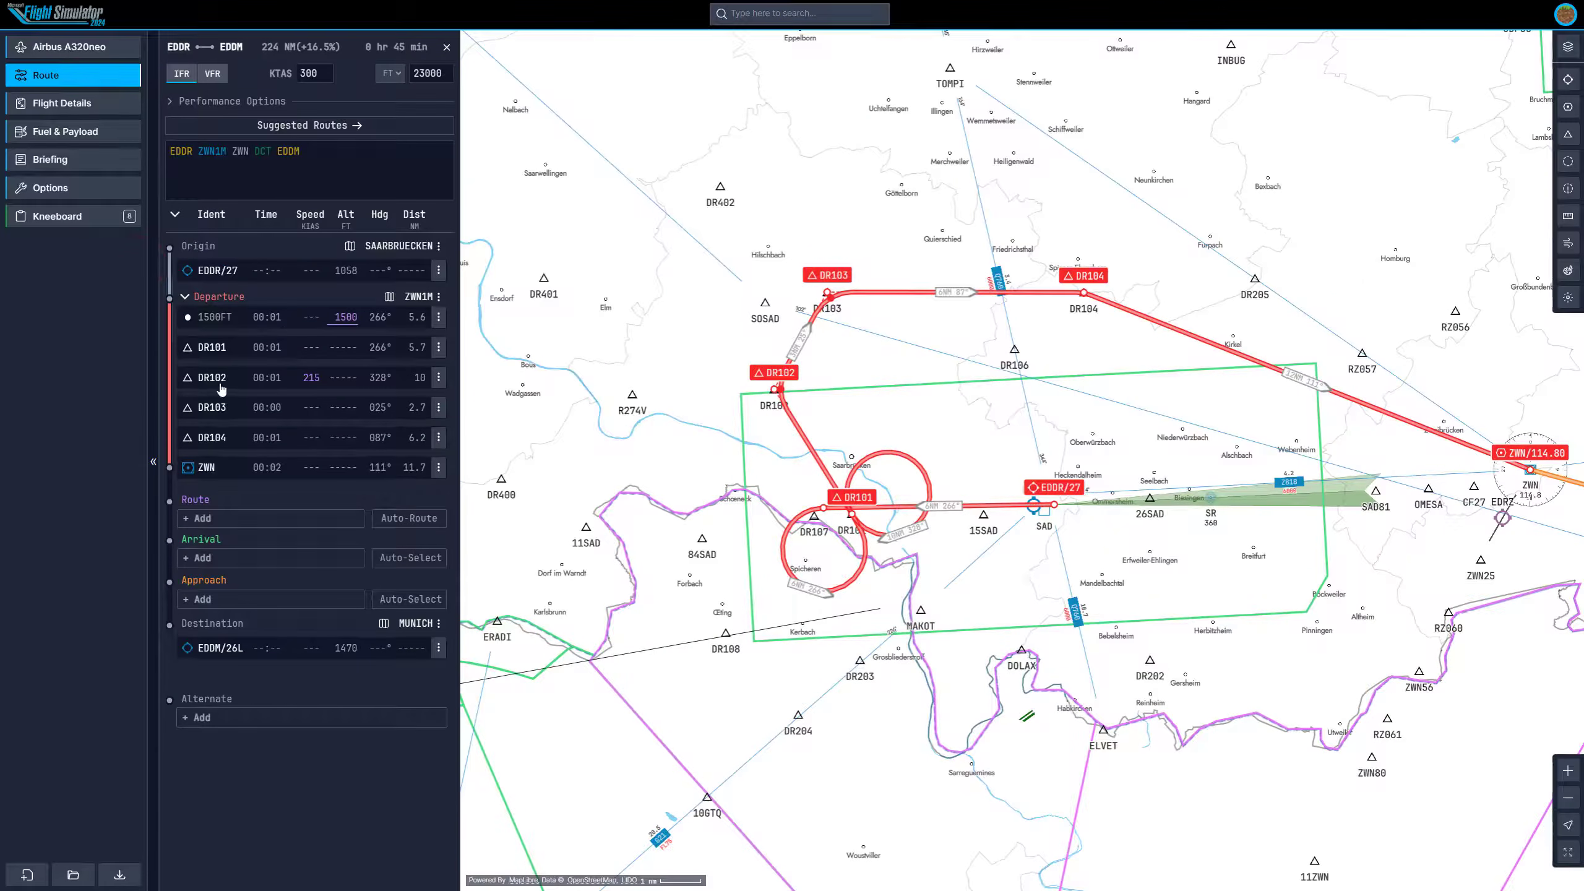
Preview the RNAV SIDs RWY 27 chart for the selected departure and close it.
scroll(810, 398, "up", 5)
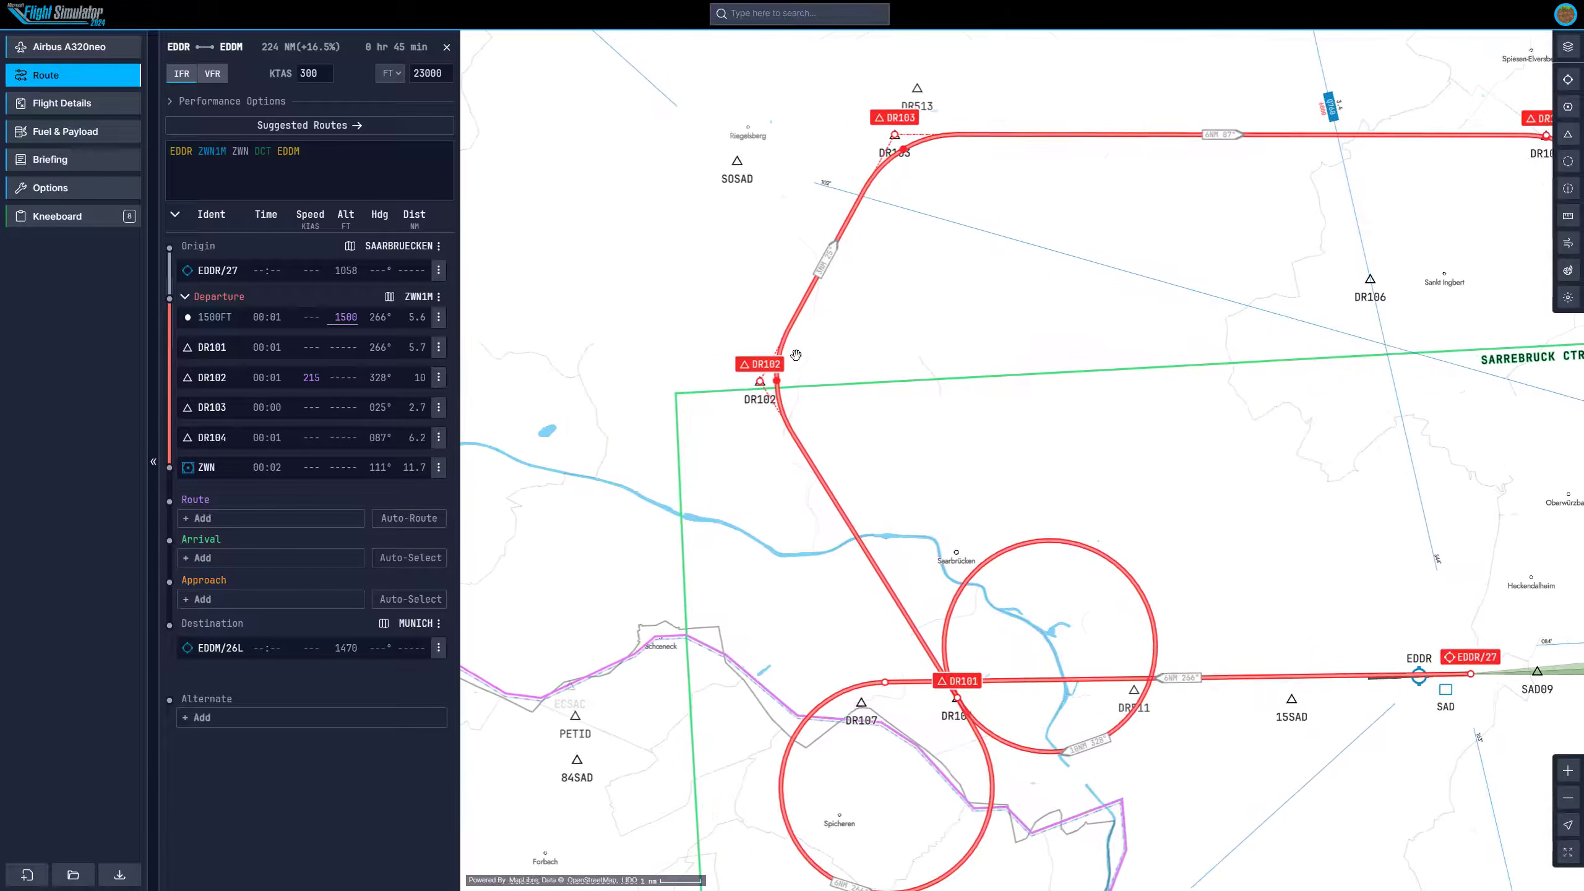
left_click(298, 378)
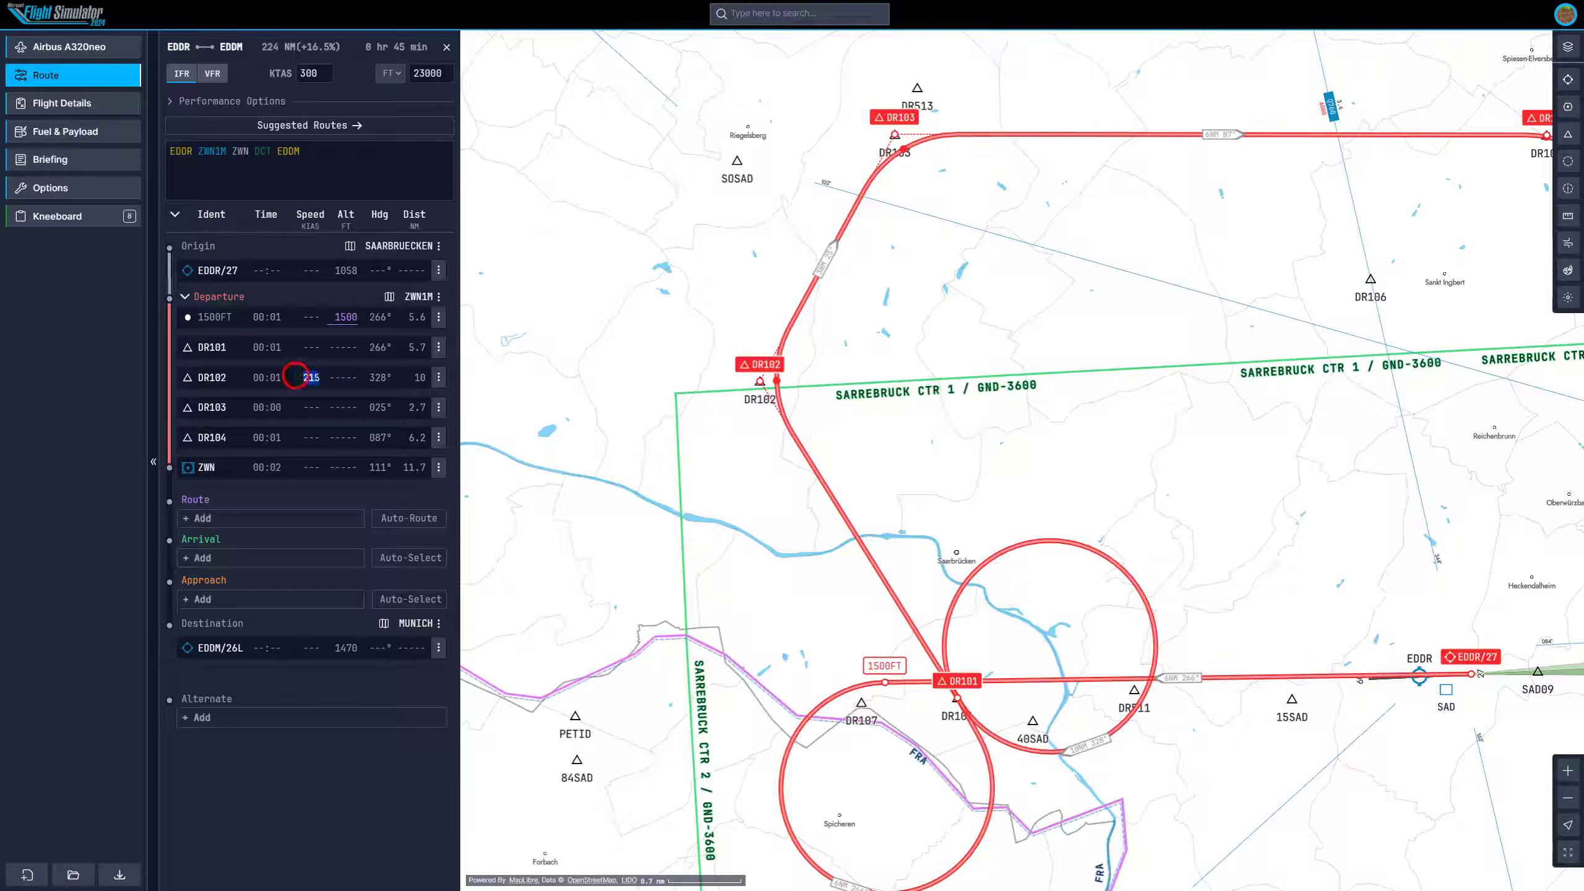
left_click(389, 297)
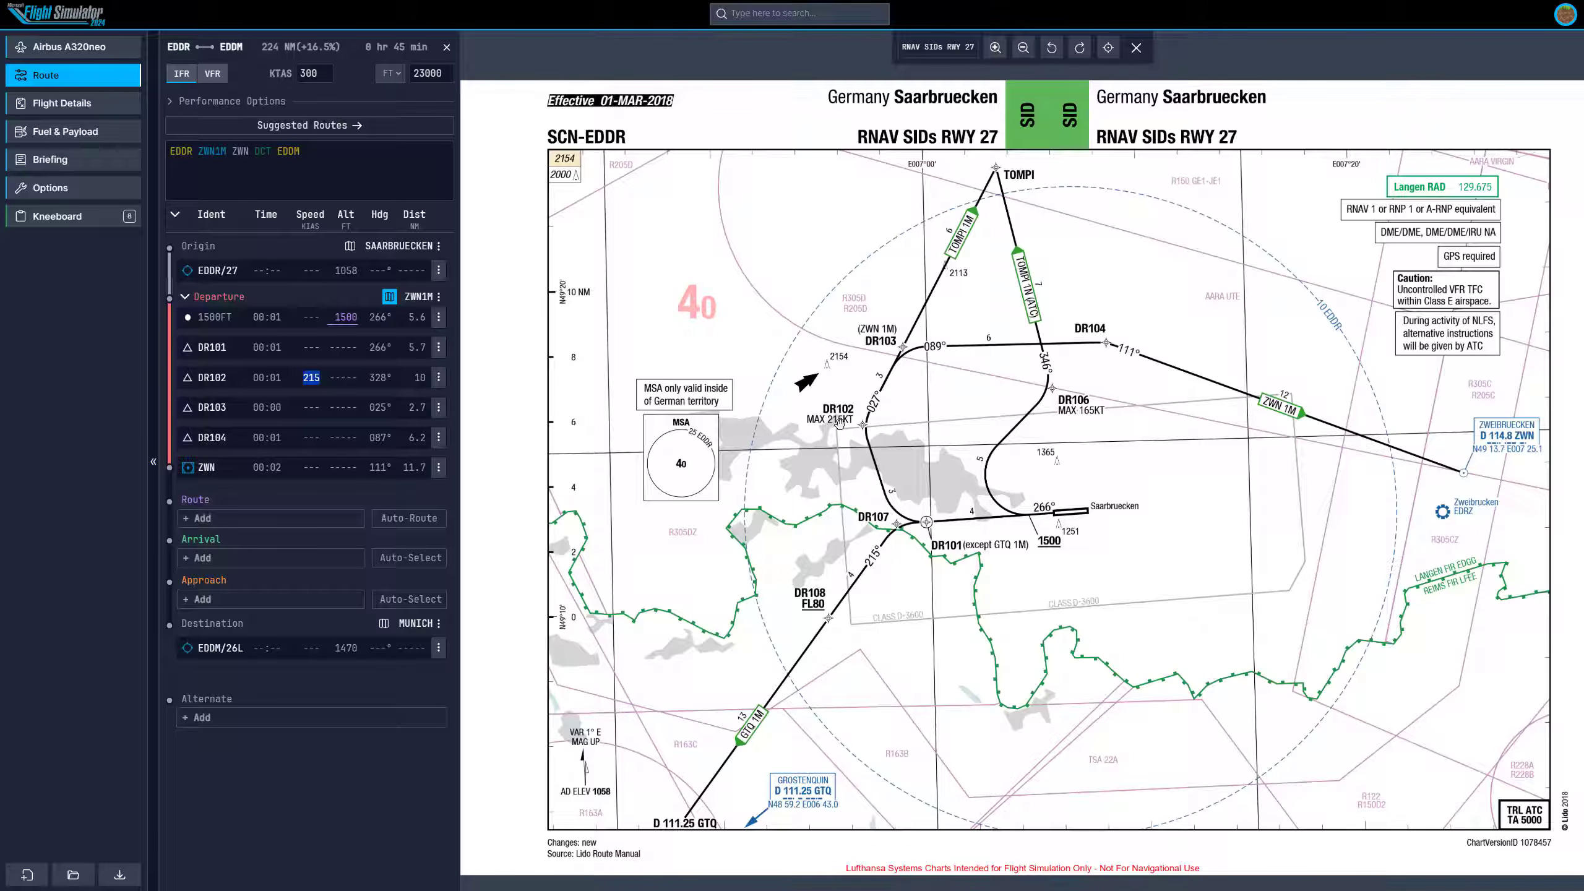
left_click(1136, 48)
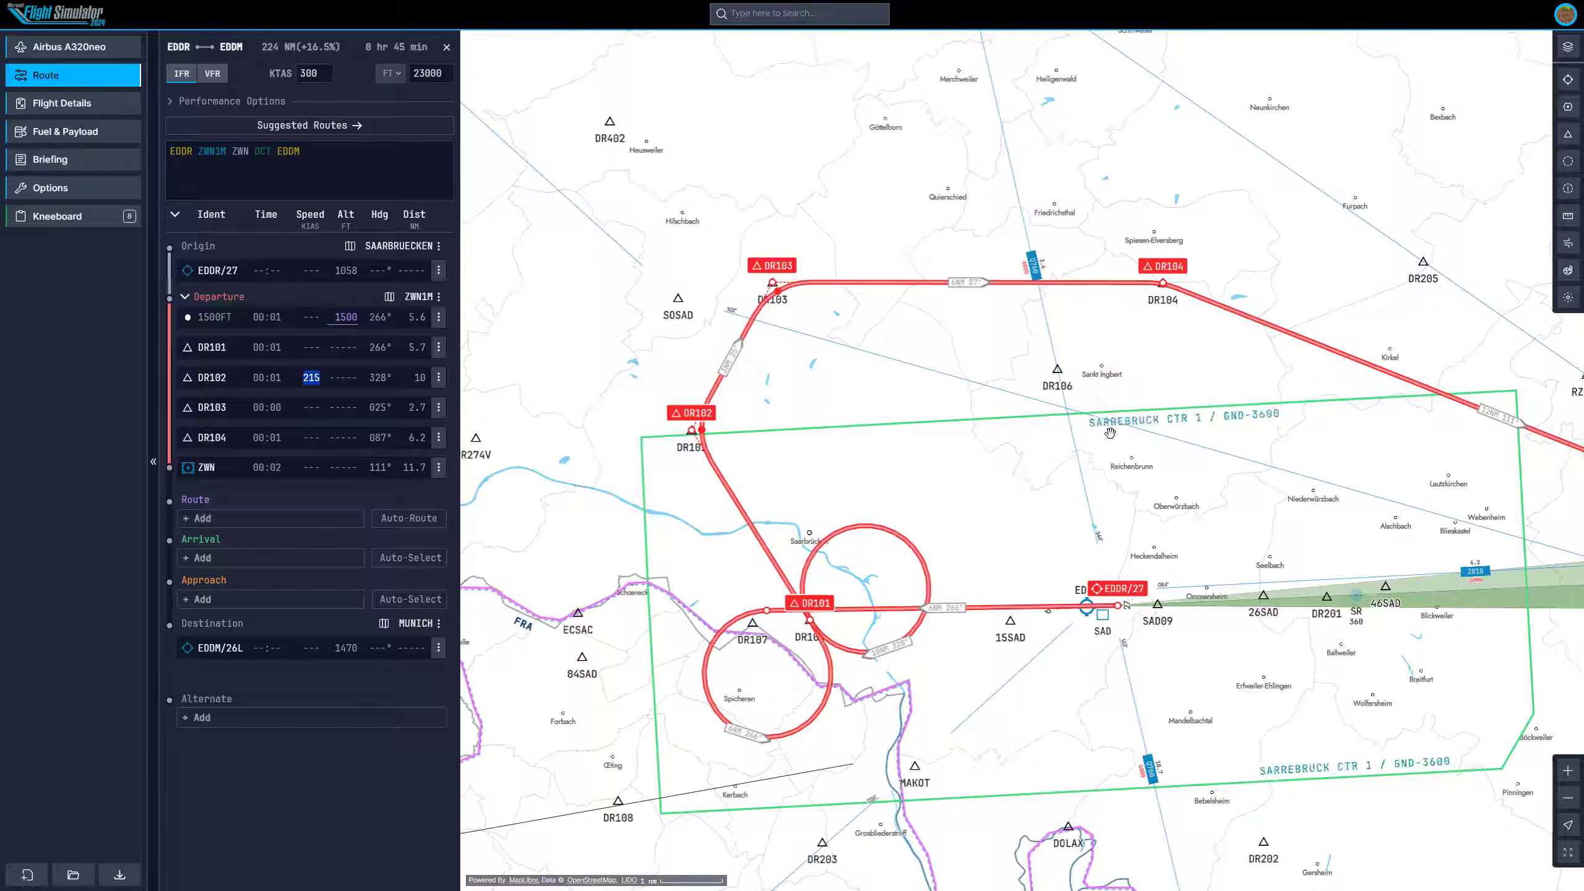
Open the arrival procedures for Munich runway 26L.
left_click_drag(1200, 454, 835, 396)
scroll(1063, 474, "down", 5)
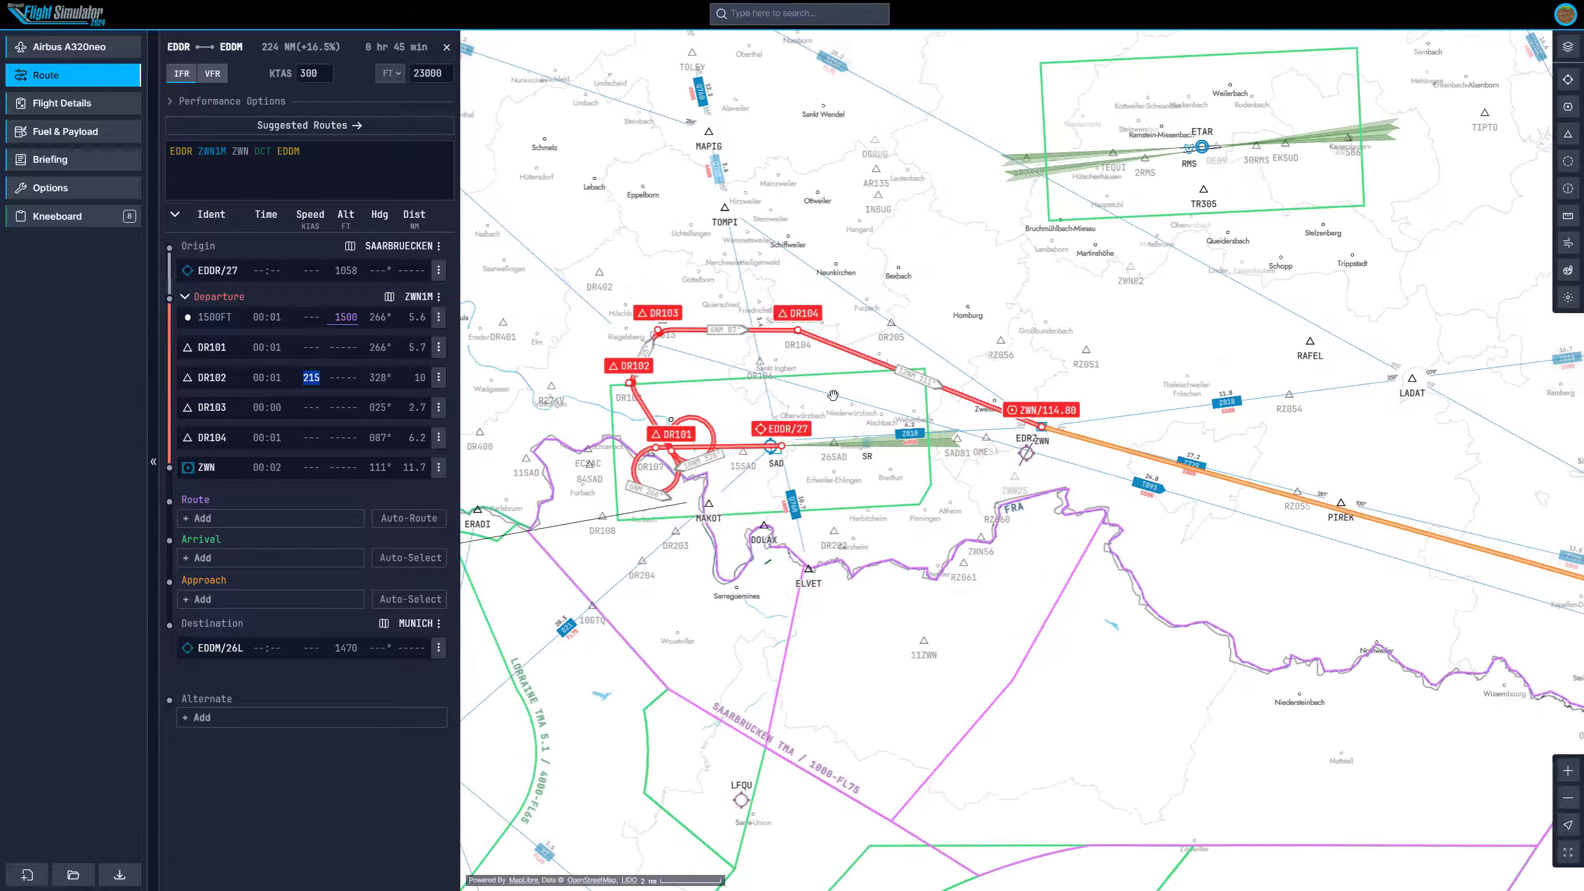
left_click_drag(1046, 497, 992, 486)
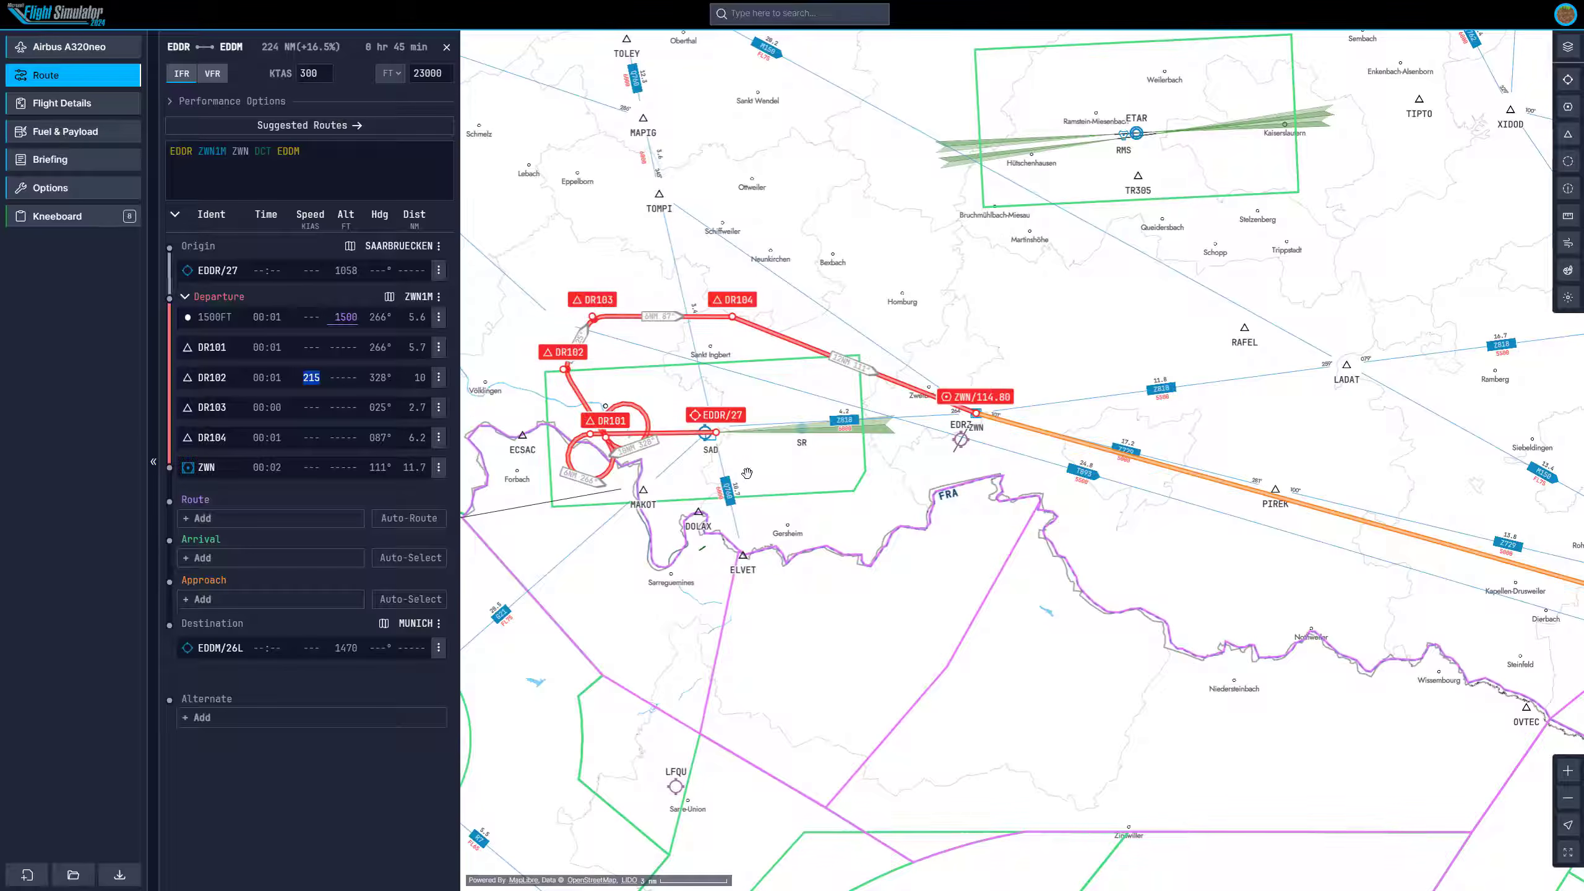
scroll(861, 410, "up", 3)
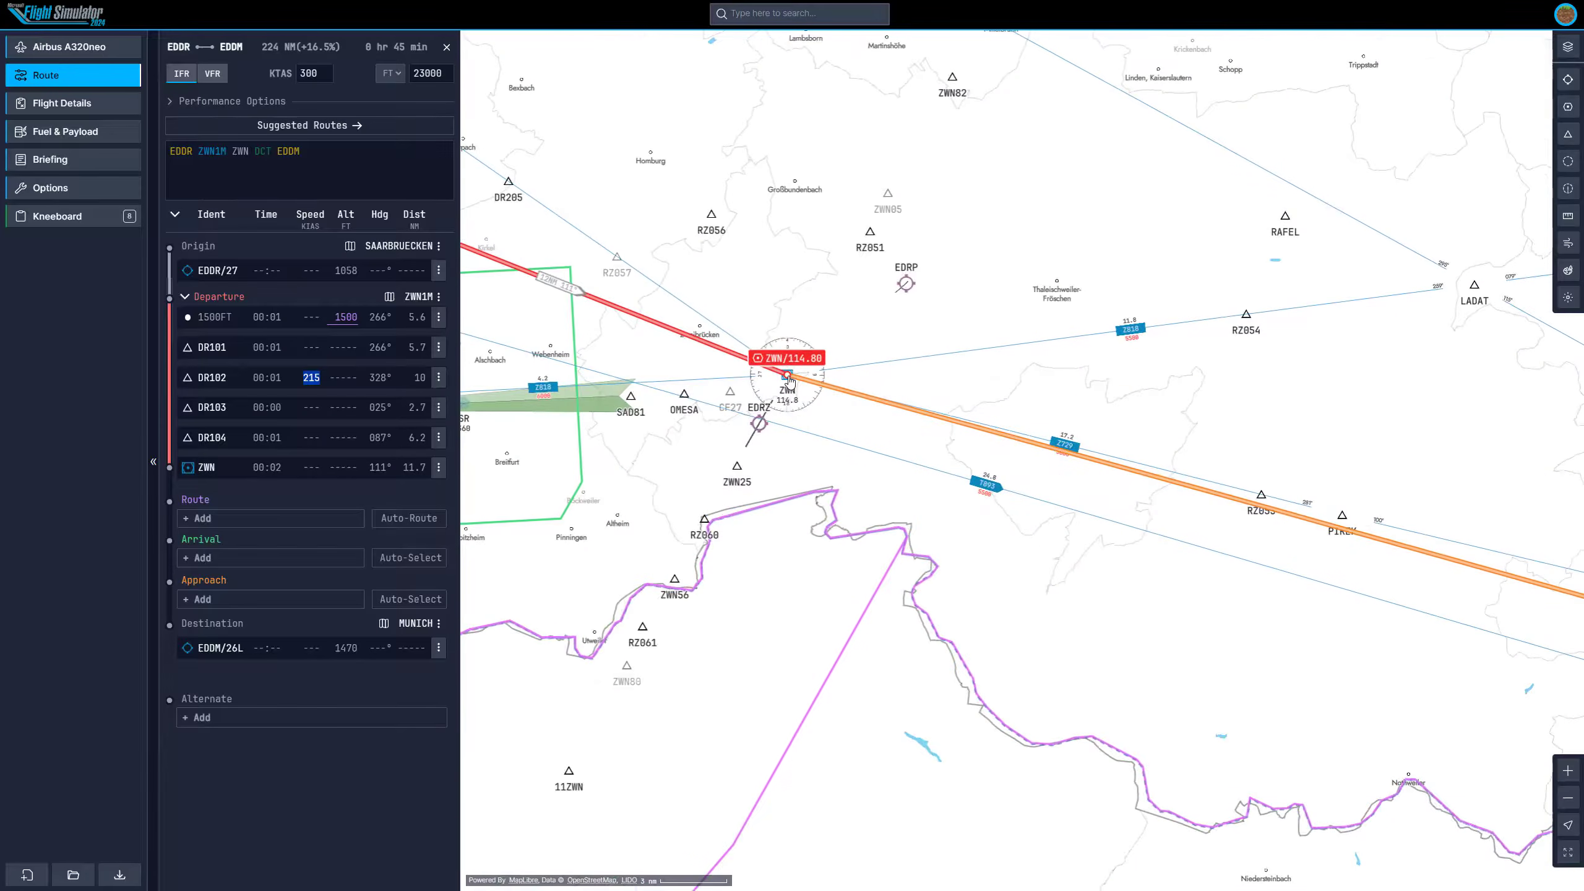
scroll(795, 381, "down", 5)
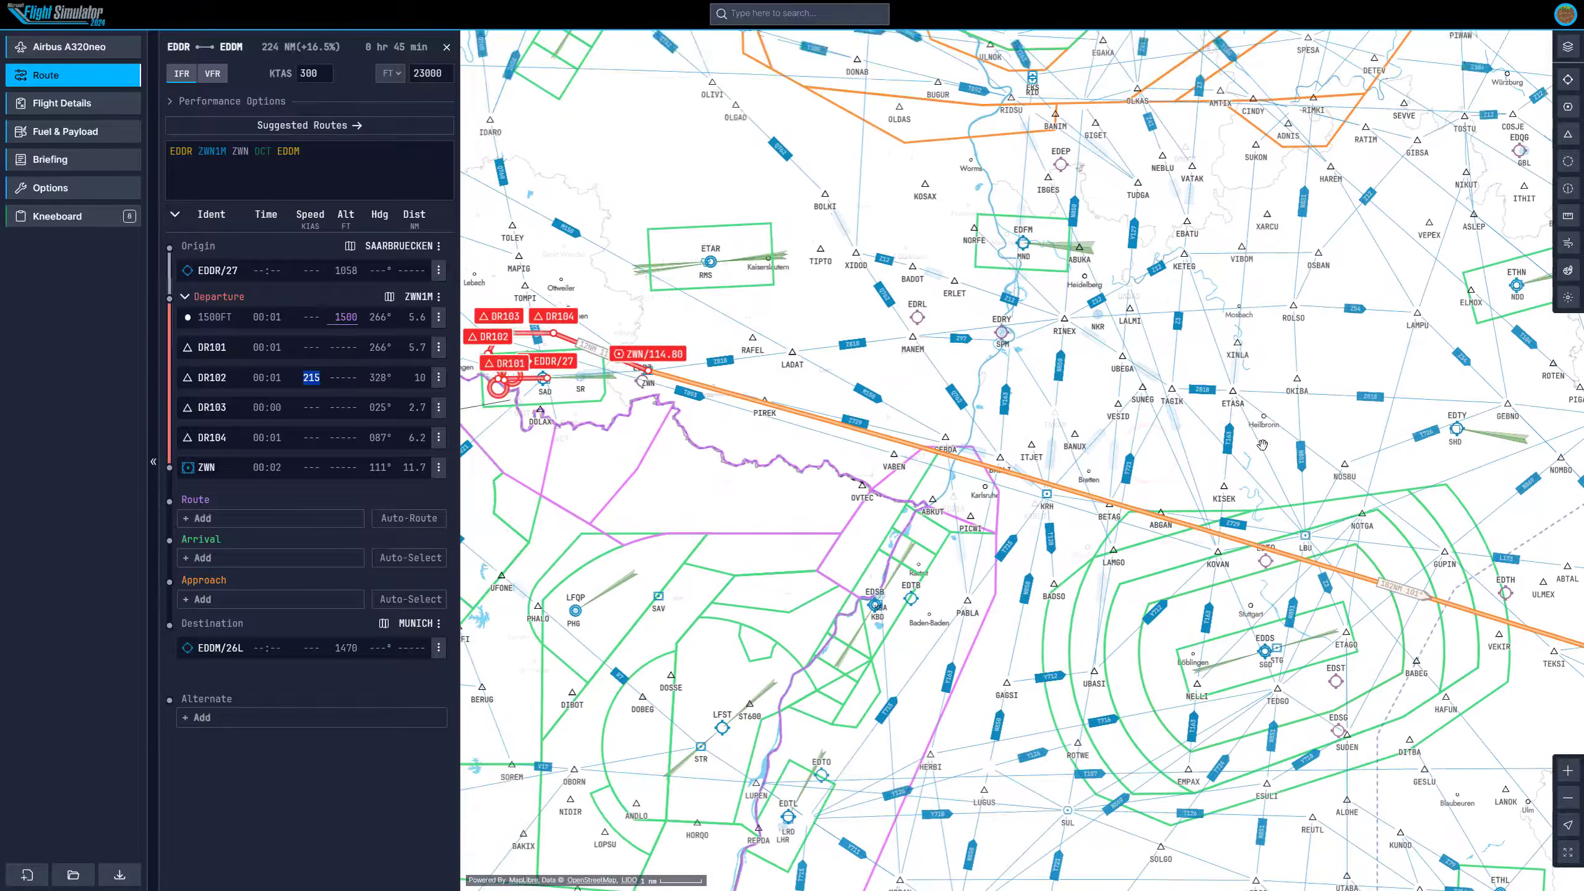
scroll(713, 270, "down", 1)
left_click_drag(883, 426, 670, 393)
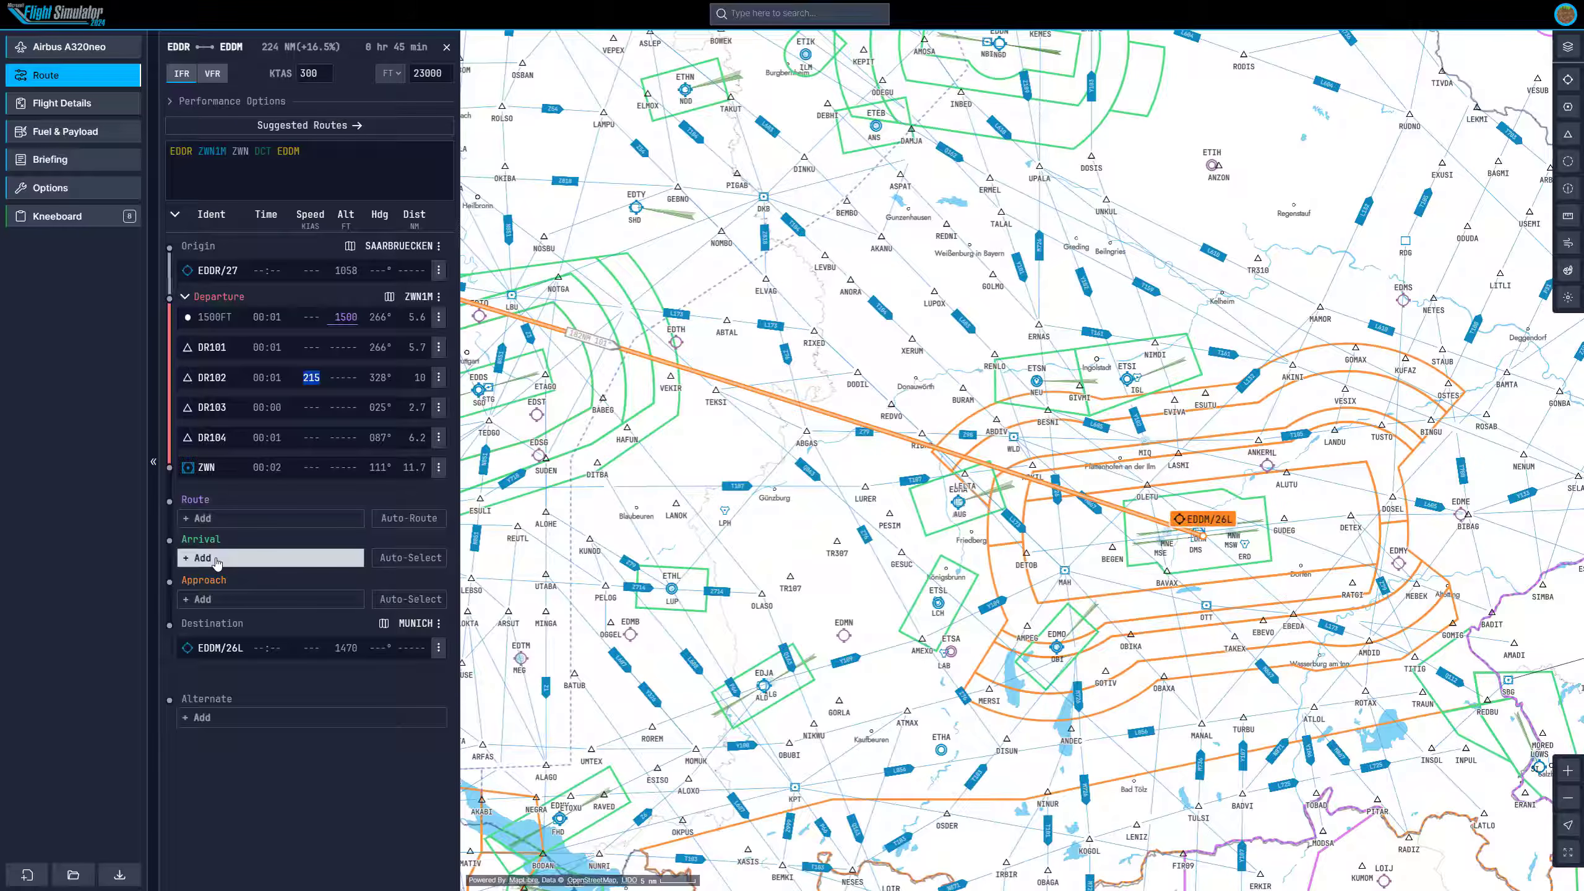
left_click_drag(487, 493, 646, 507)
left_click_drag(1484, 306, 1098, 300)
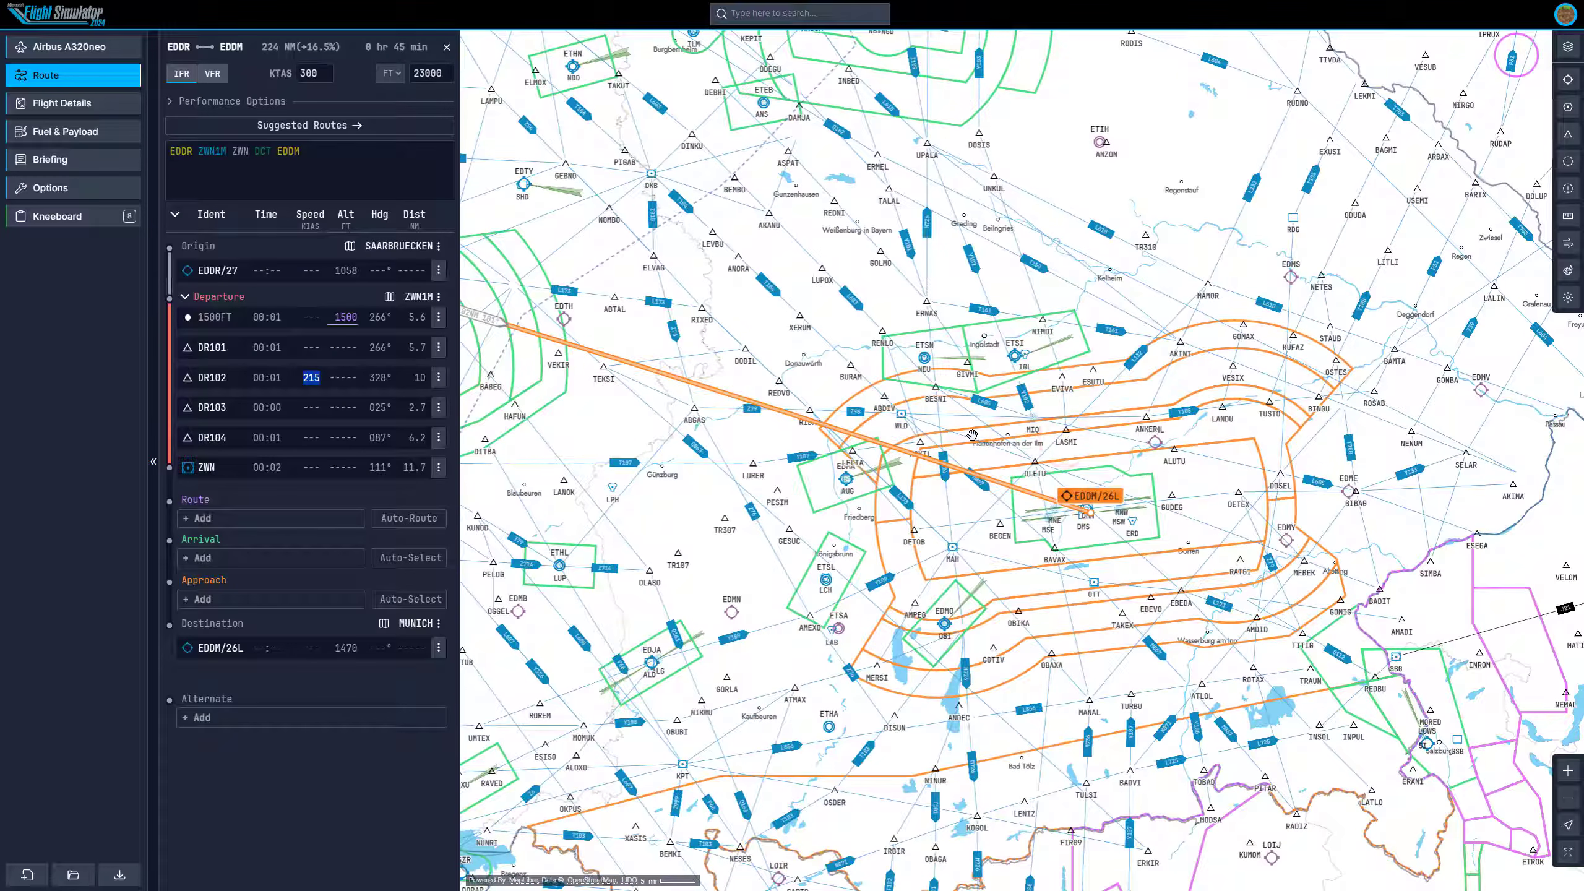
left_click(203, 559)
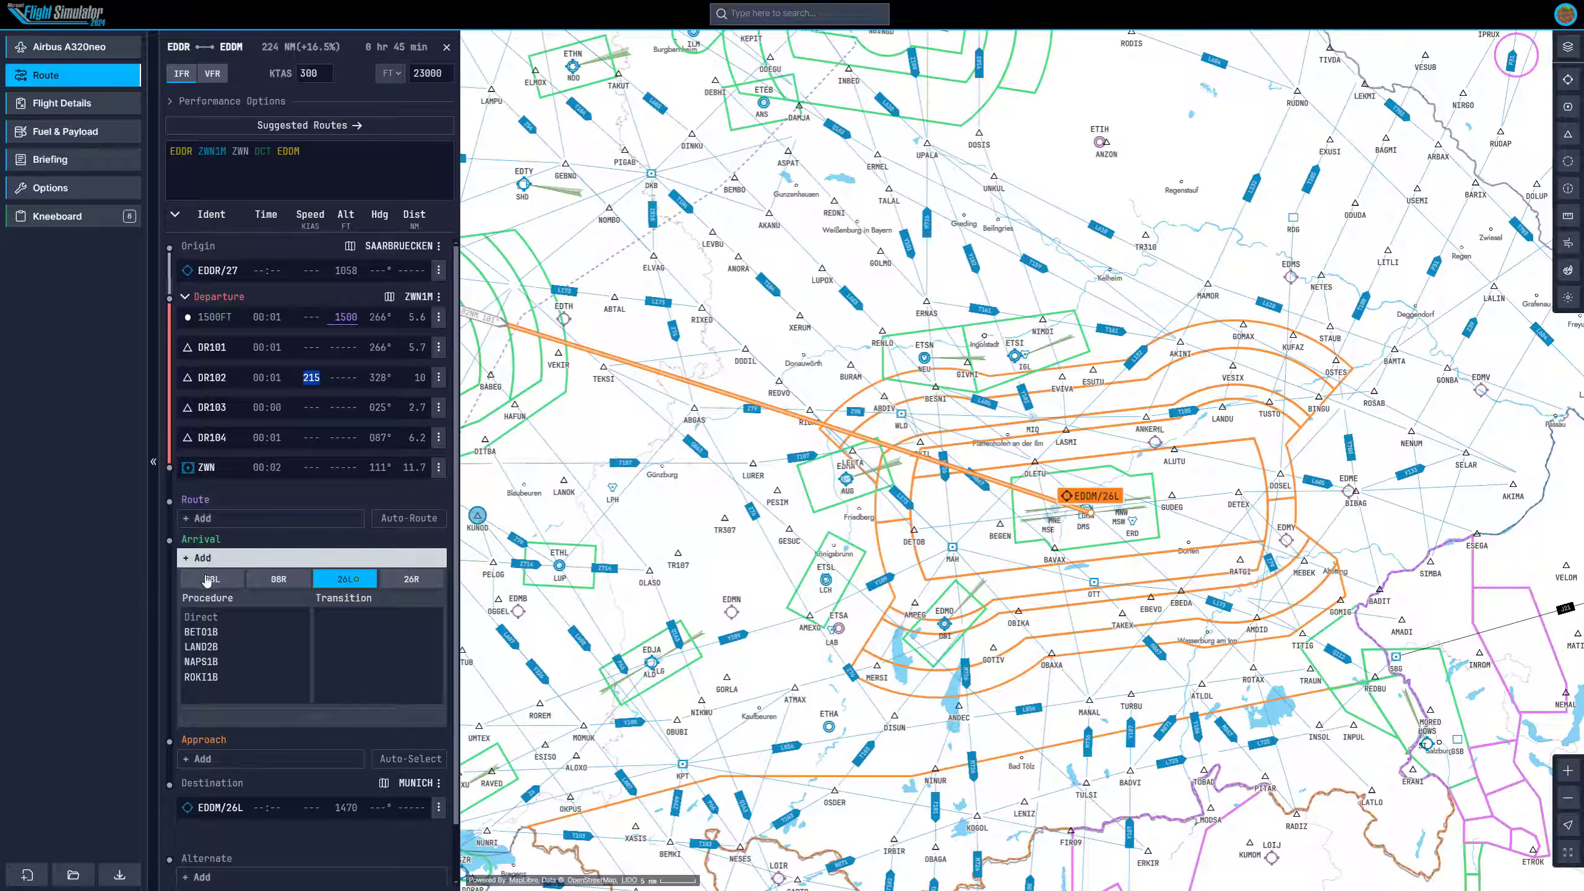
scroll(1060, 508, "up", 2)
scroll(1060, 509, "up", 3)
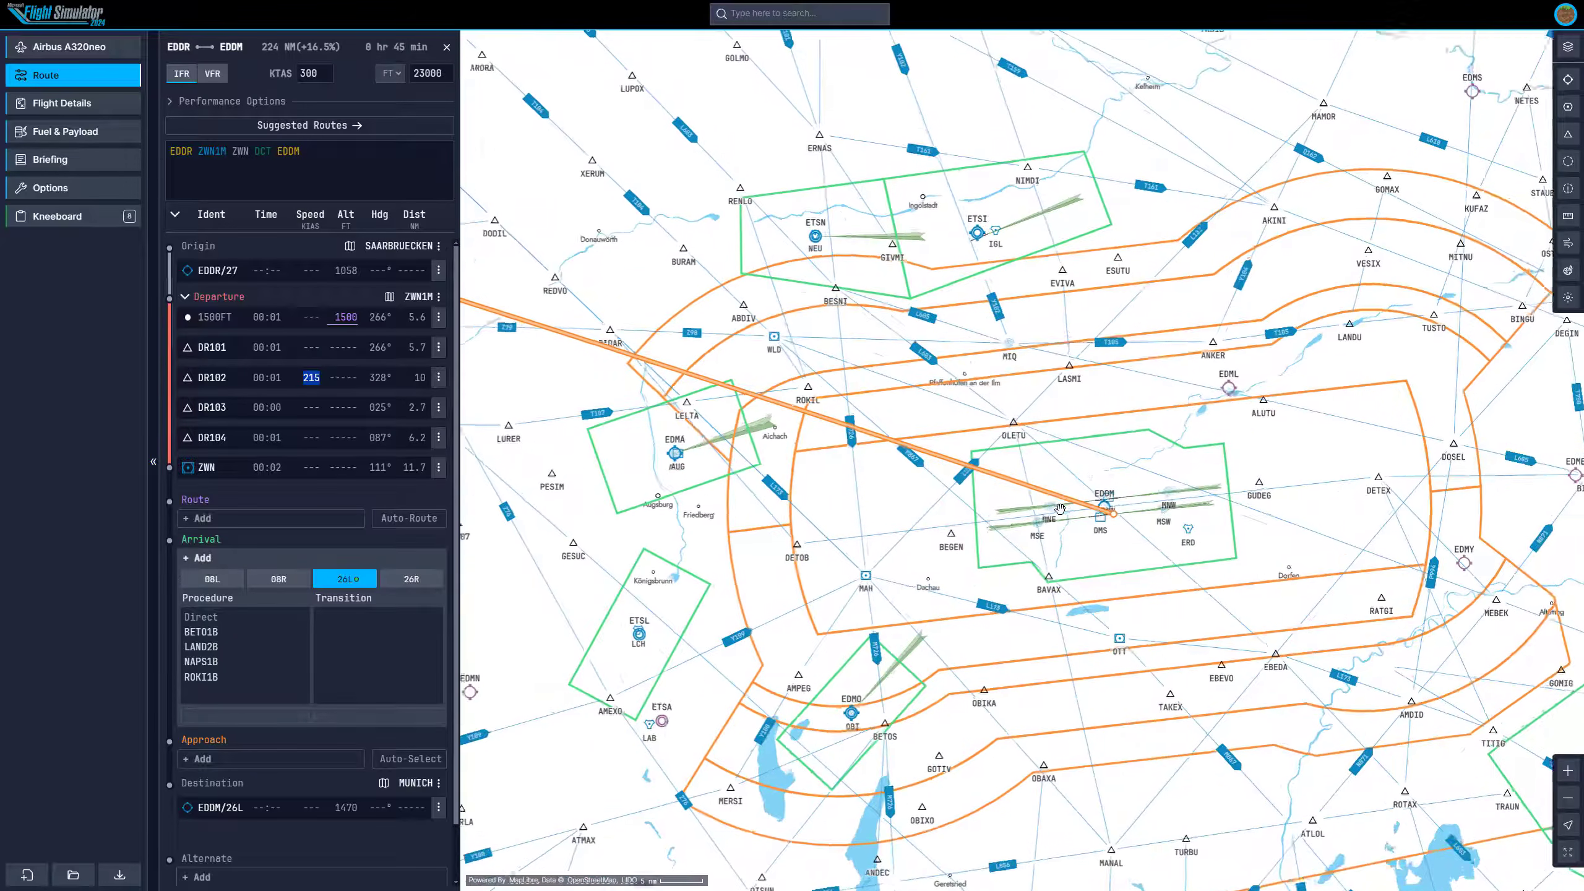
left_click(349, 579)
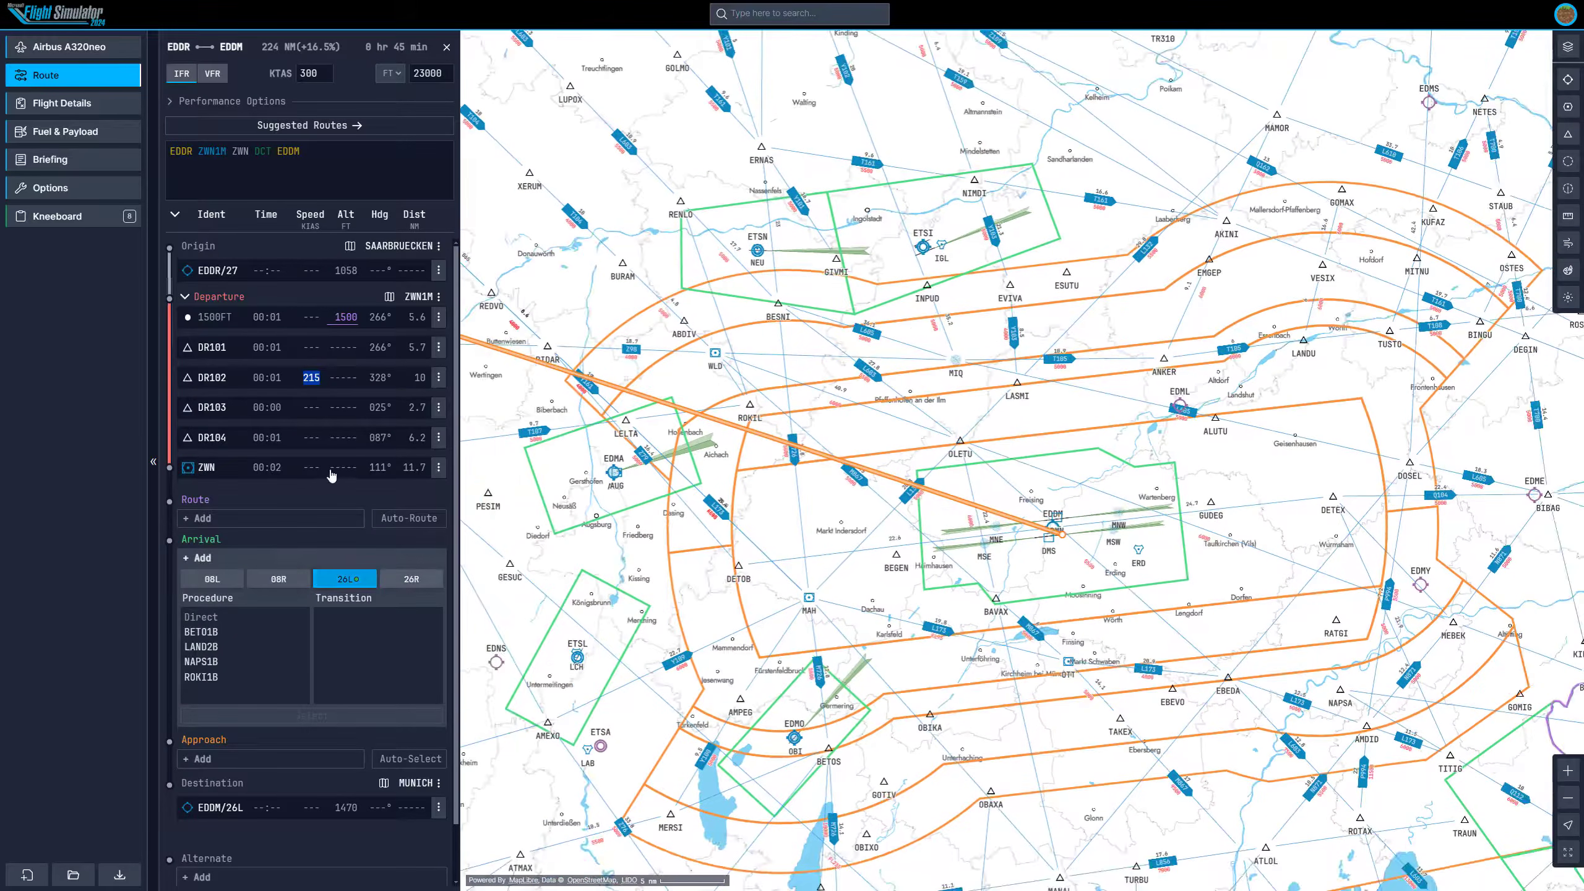
Examine the runway 26L arrival procedure paths on the map around Munich.
left_click_drag(806, 254, 974, 376)
scroll(975, 379, "down", 5)
left_click_drag(628, 413, 853, 615)
scroll(1029, 555, "down", 3)
scroll(958, 531, "up", 5)
mouse_move(837, 532)
scroll(837, 532, "up", 6)
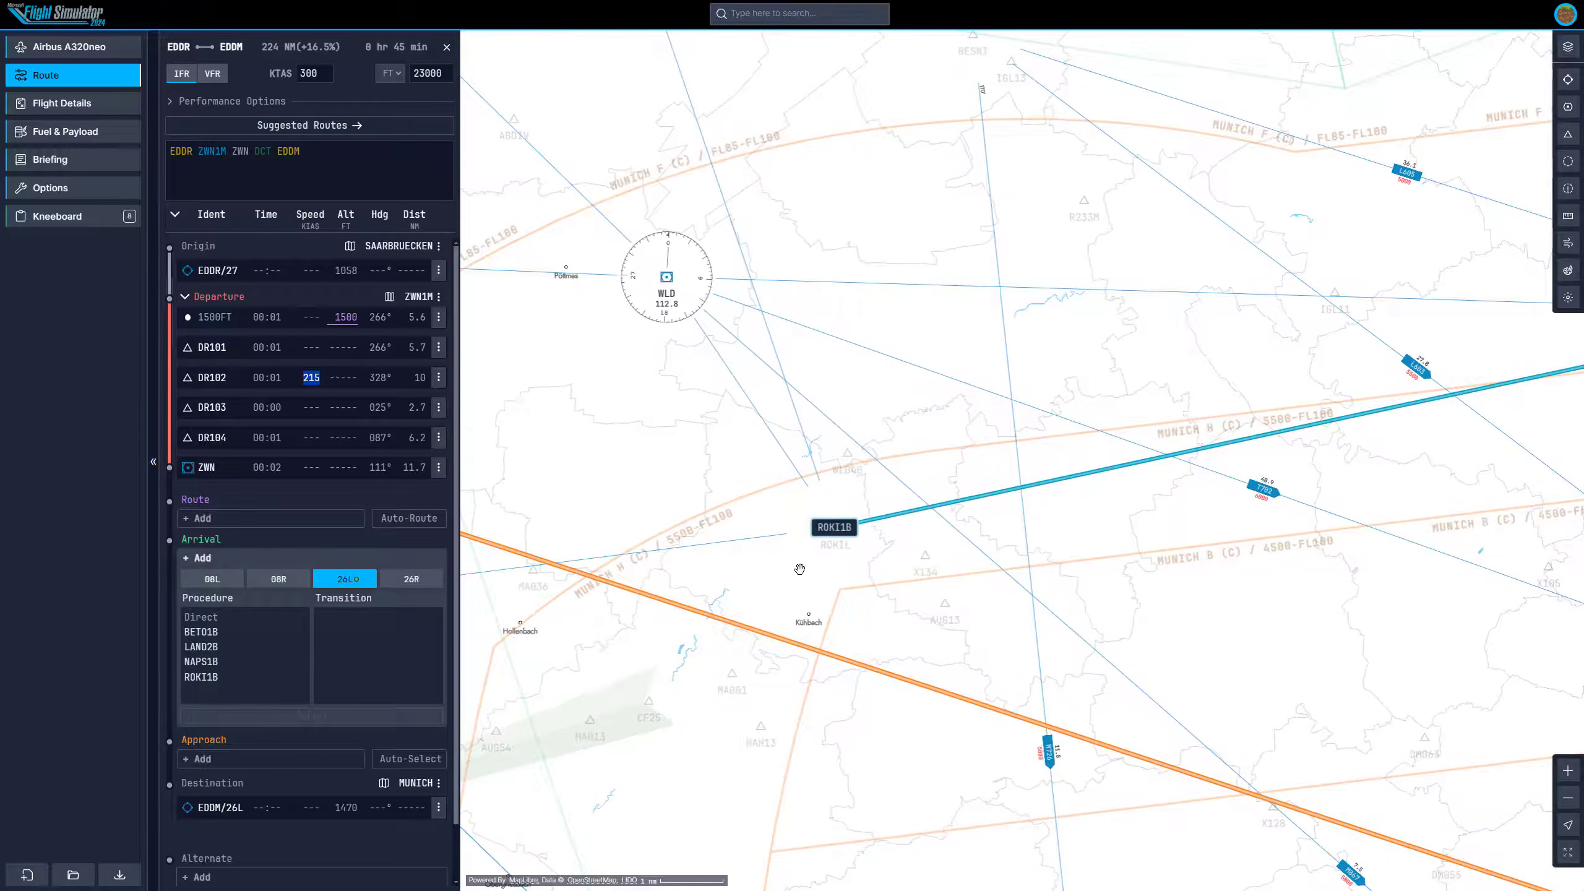
scroll(917, 543, "down", 8)
Select the ROKI1B arrival with no transition.
scroll(920, 549, "down", 5)
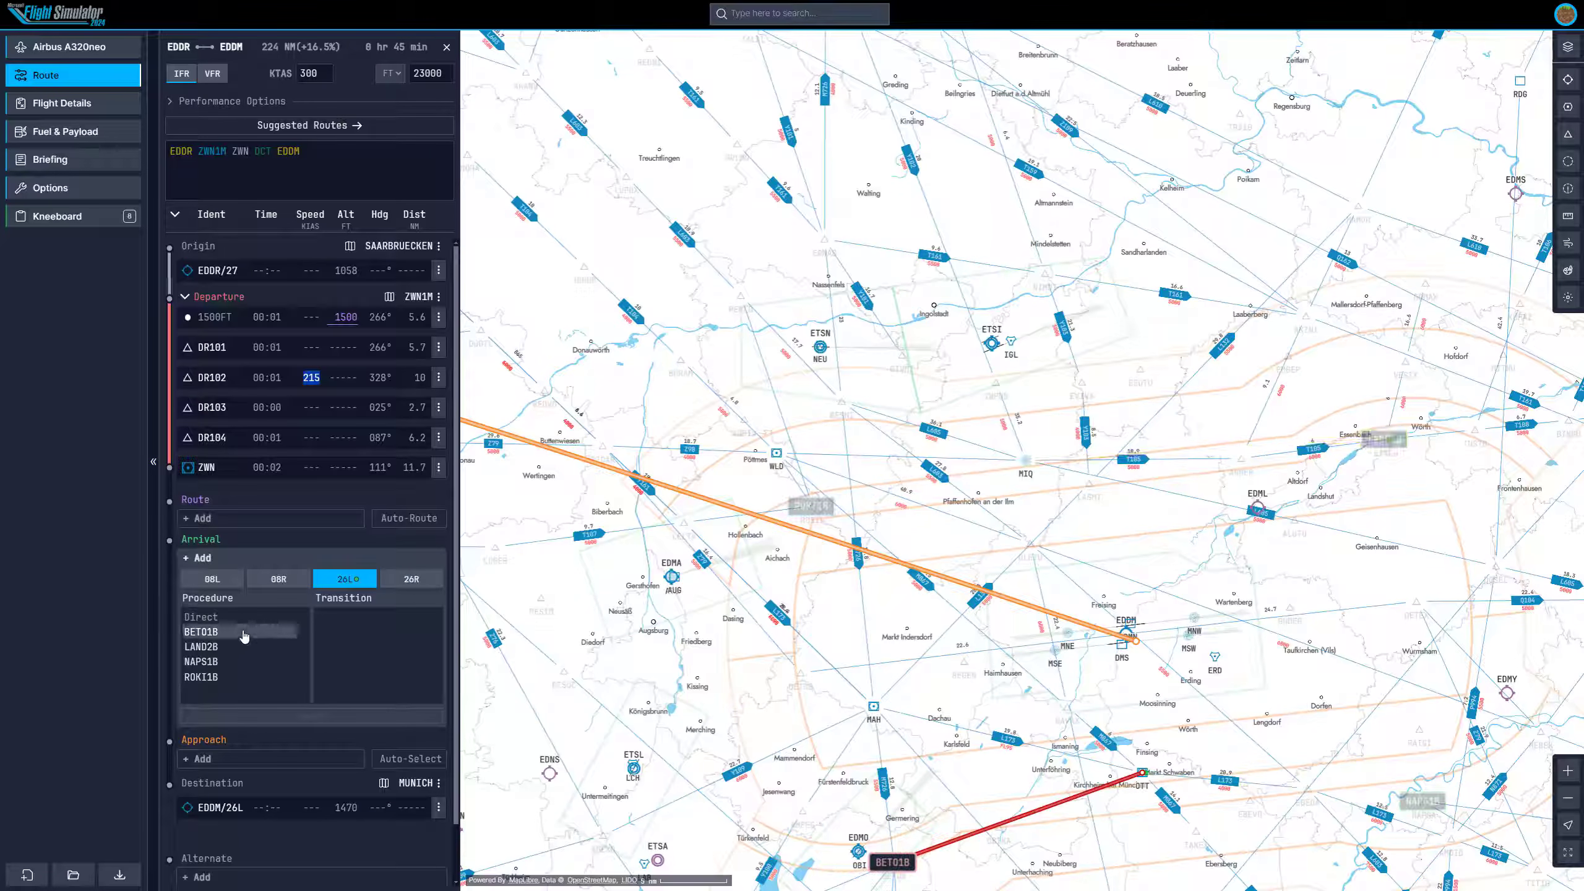
left_click(213, 676)
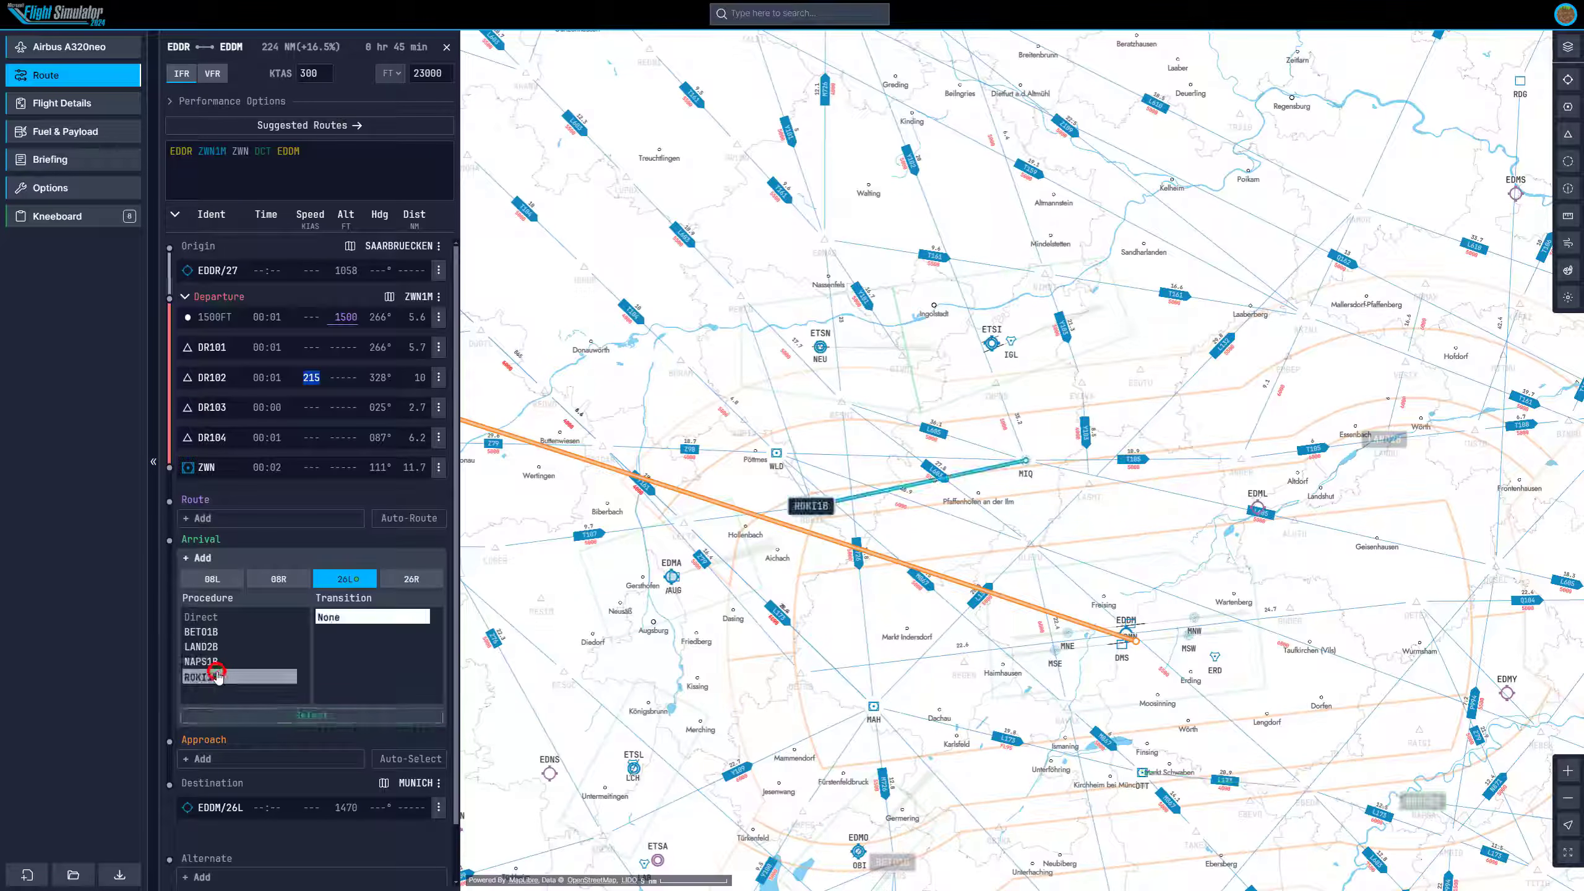
left_click(302, 717)
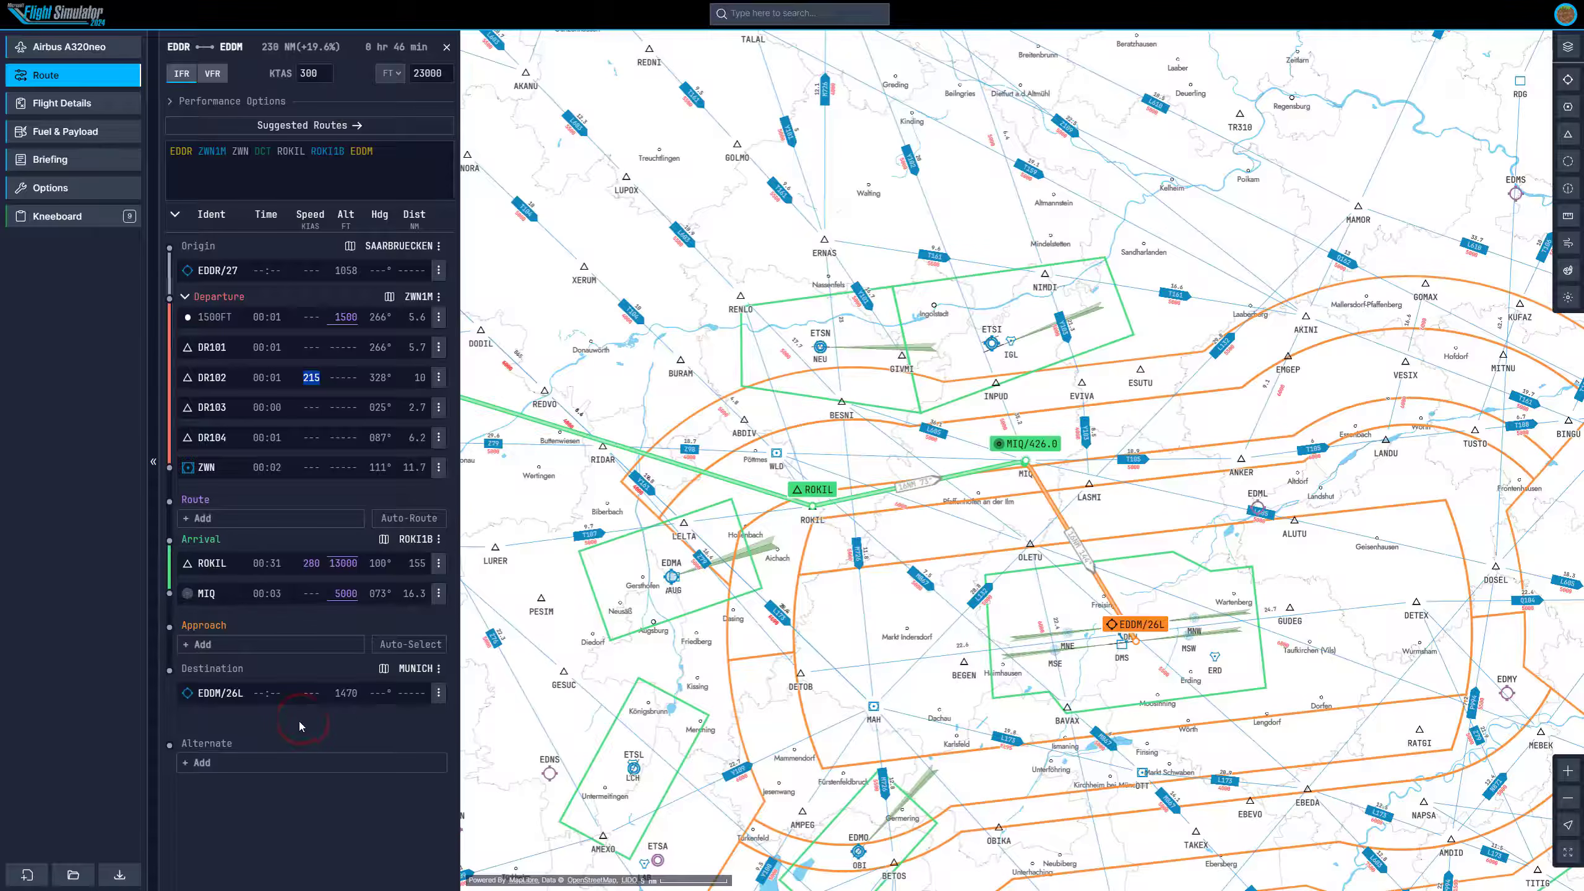
Preview the STARs (North) chart for the ROKI1B arrival and close it.
left_click_drag(878, 570, 999, 621)
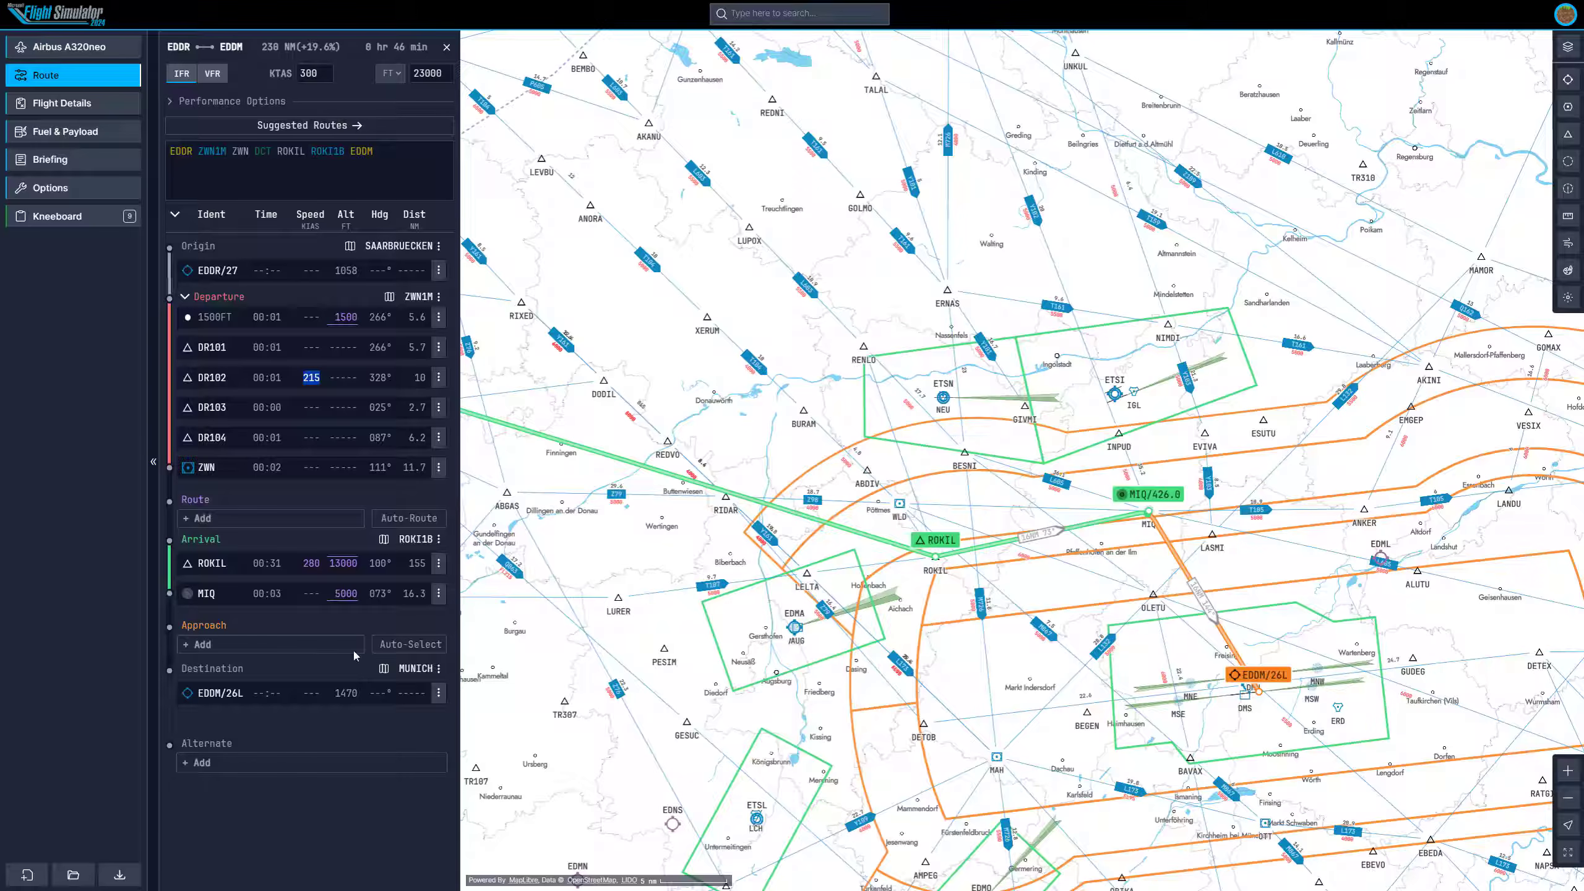
left_click(384, 539)
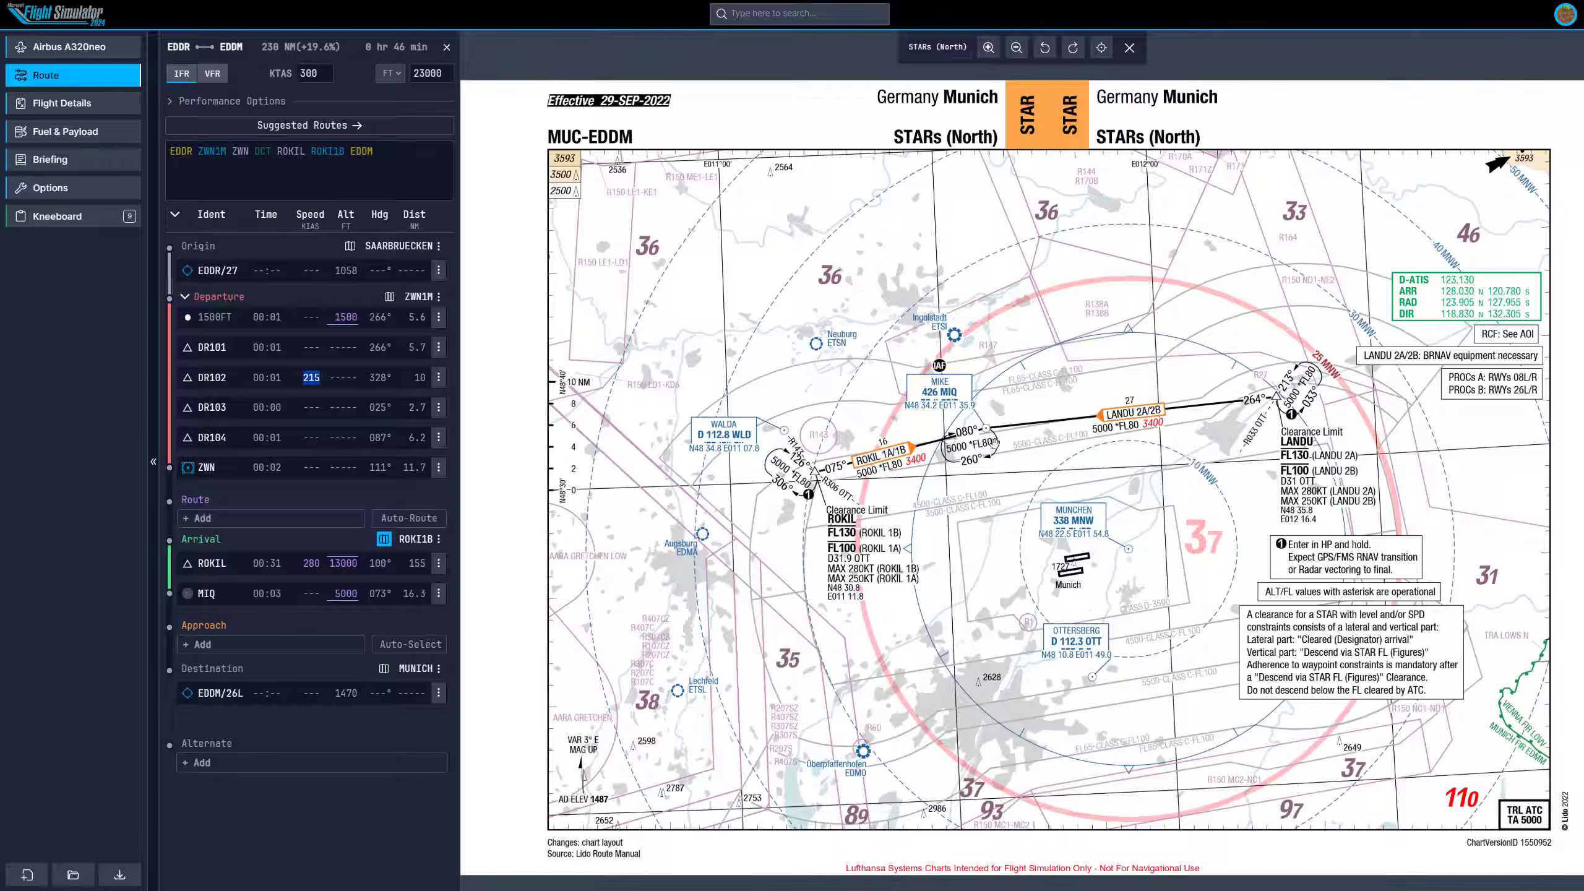
left_click(1129, 48)
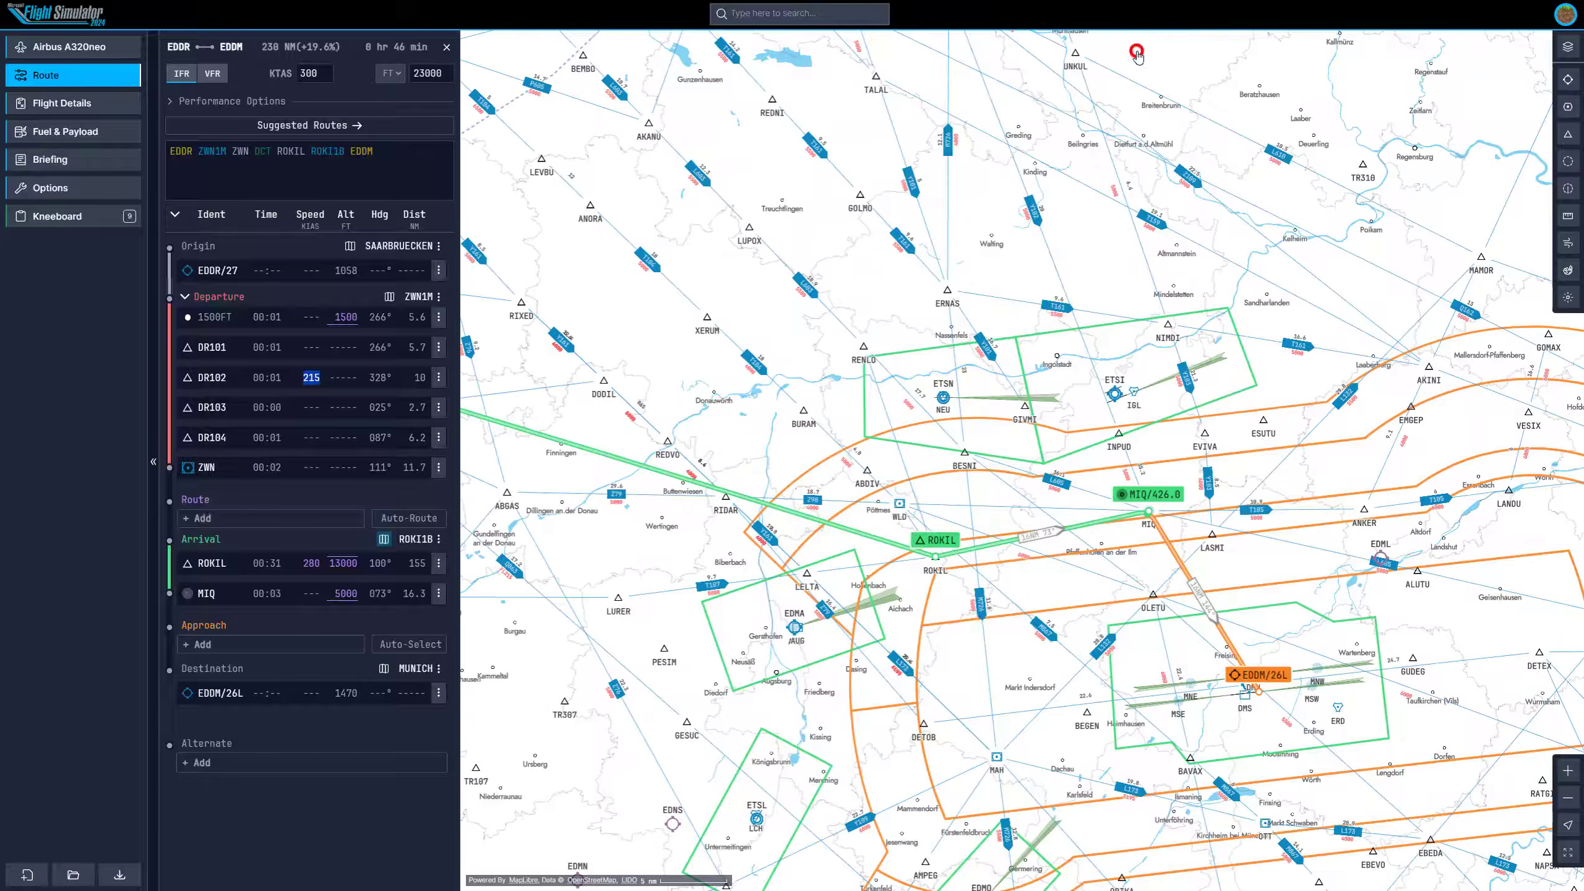
Review the route path between Saarbrücken and Munich across the map.
left_click_drag(749, 337, 1029, 440)
scroll(1028, 441, "down", 3)
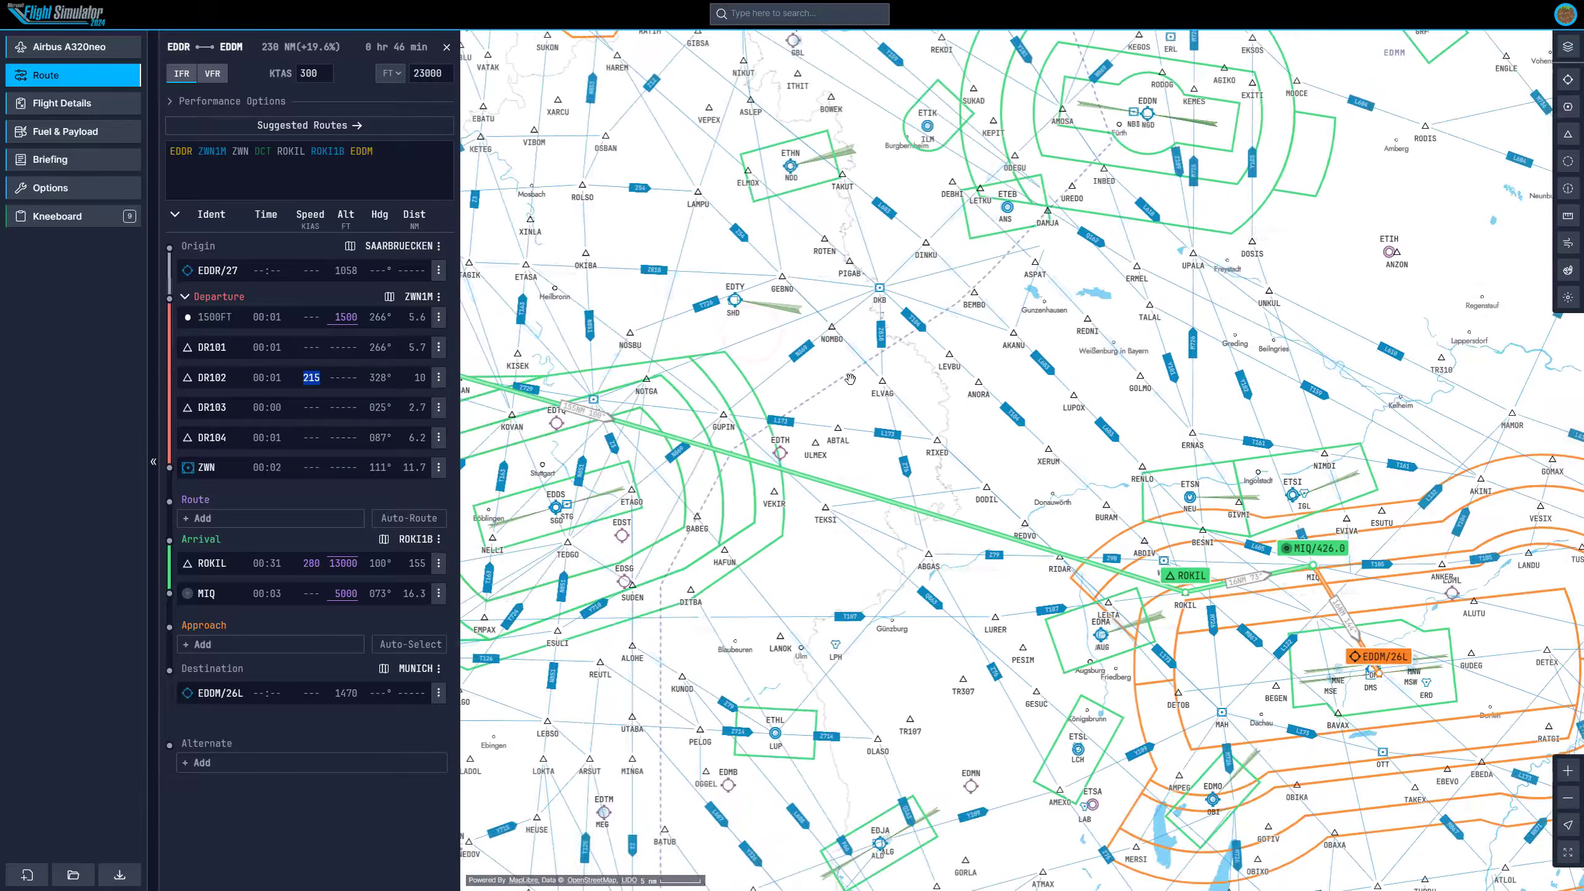
left_click_drag(842, 379, 1126, 344)
left_click_drag(915, 325, 1071, 326)
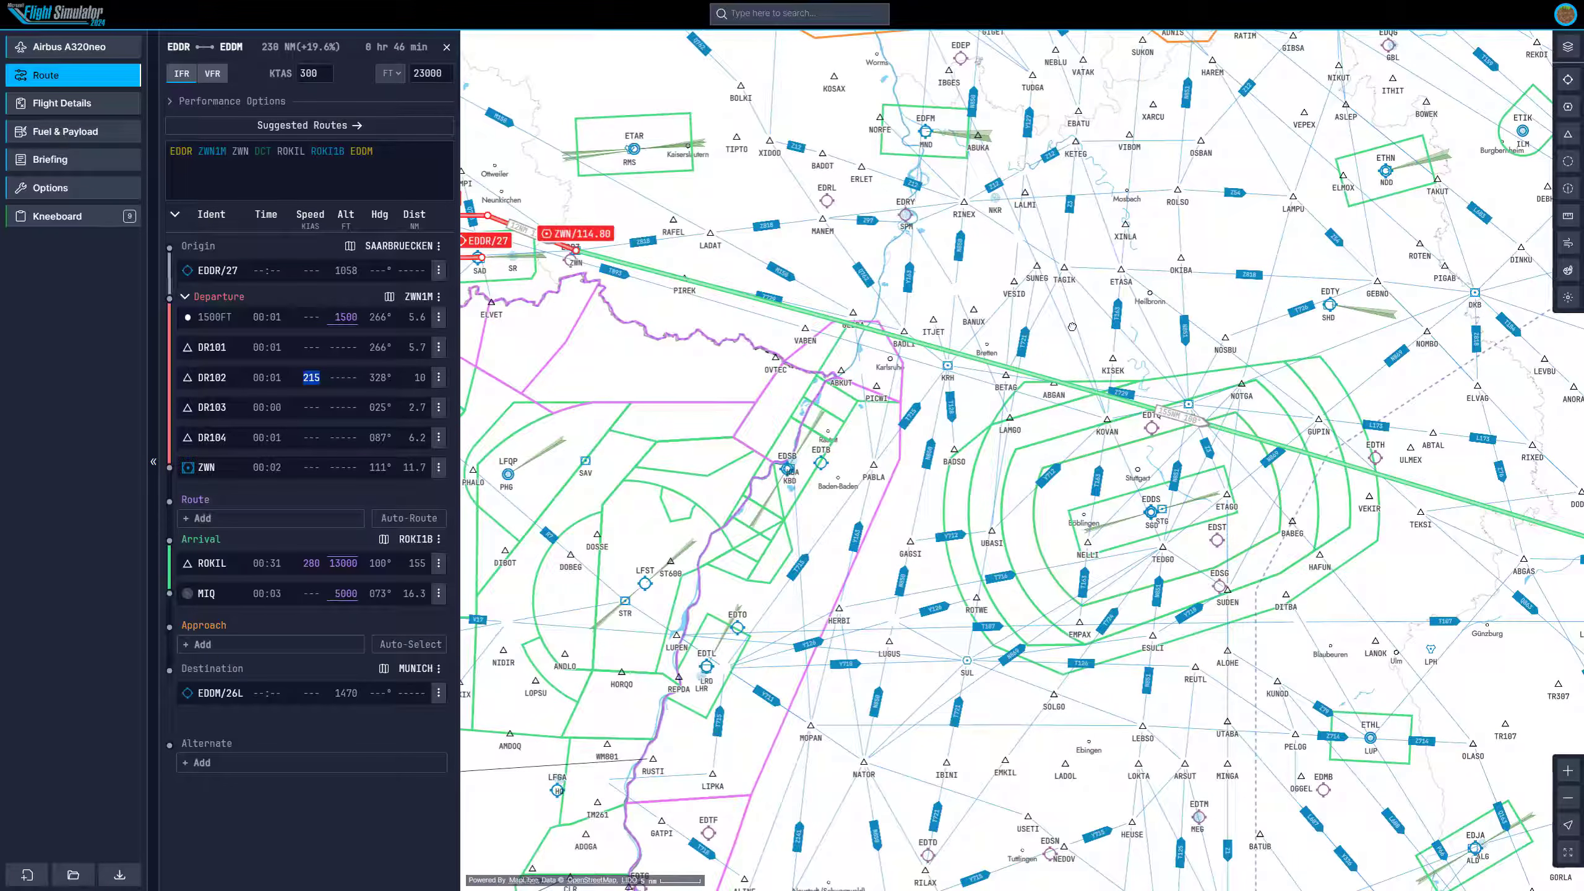
left_click_drag(1073, 327, 1080, 459)
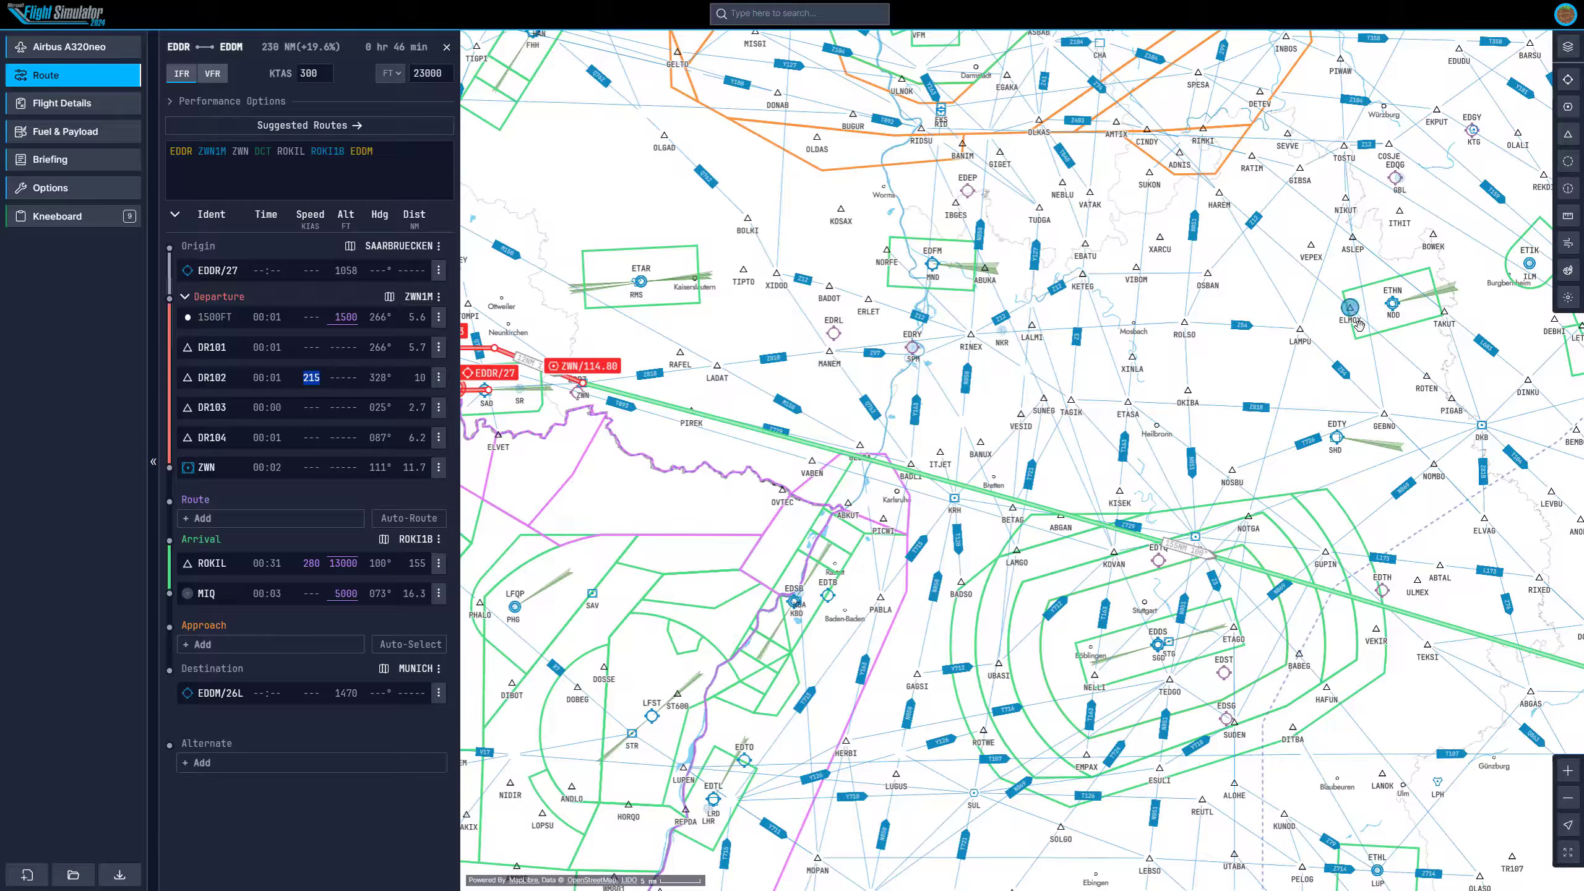
left_click_drag(1324, 482, 981, 319)
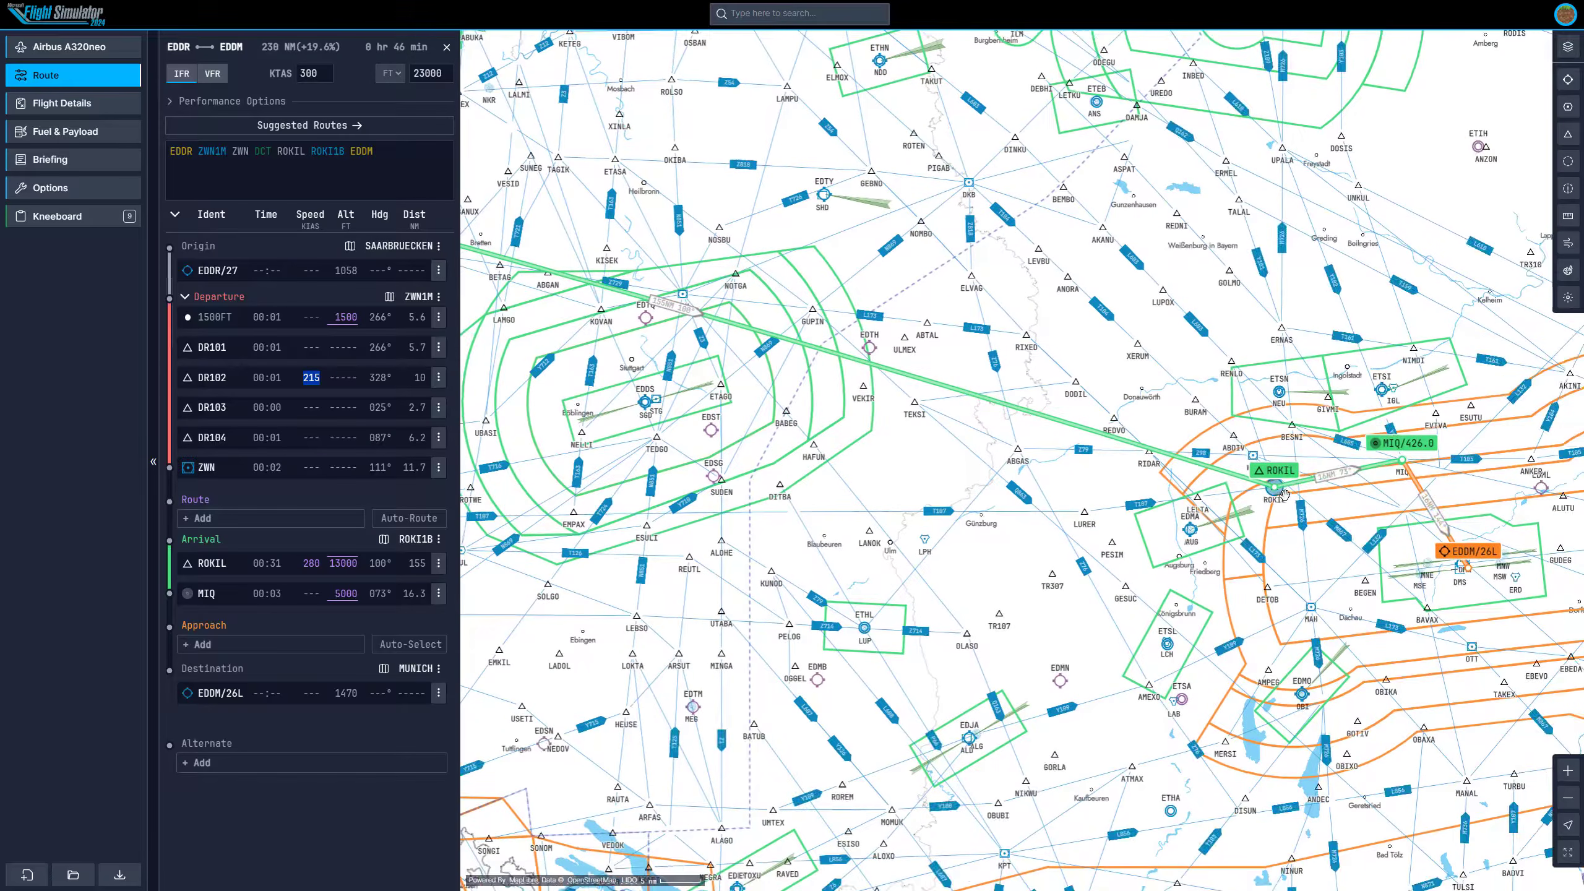
scroll(1283, 493, "up", 3)
left_click_drag(905, 314, 1183, 445)
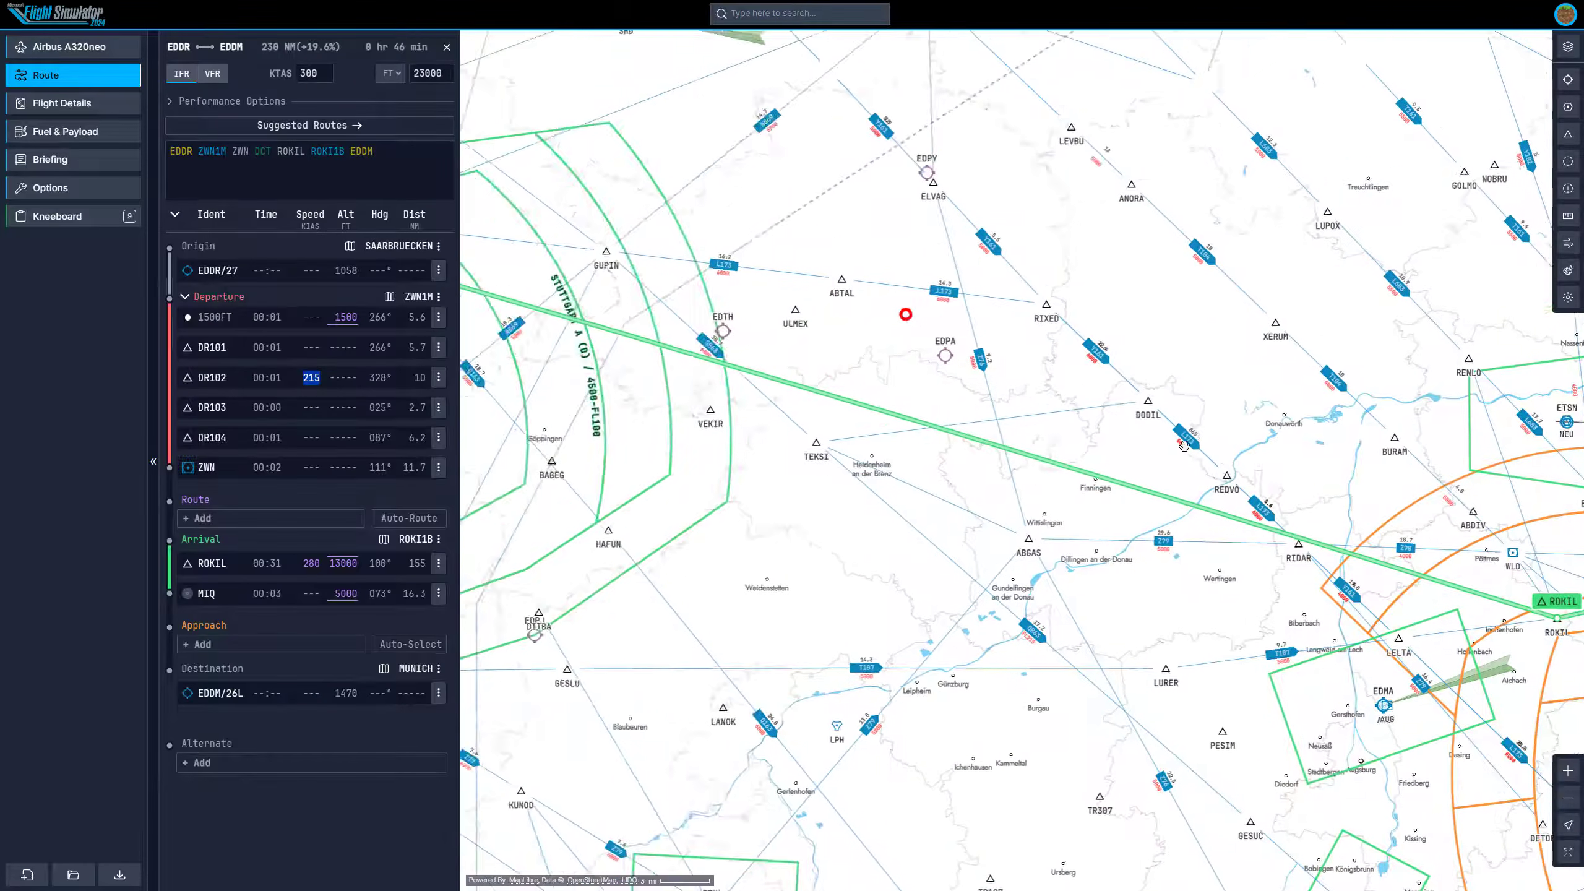
scroll(1183, 444, "down", 5)
scroll(702, 337, "up", 4)
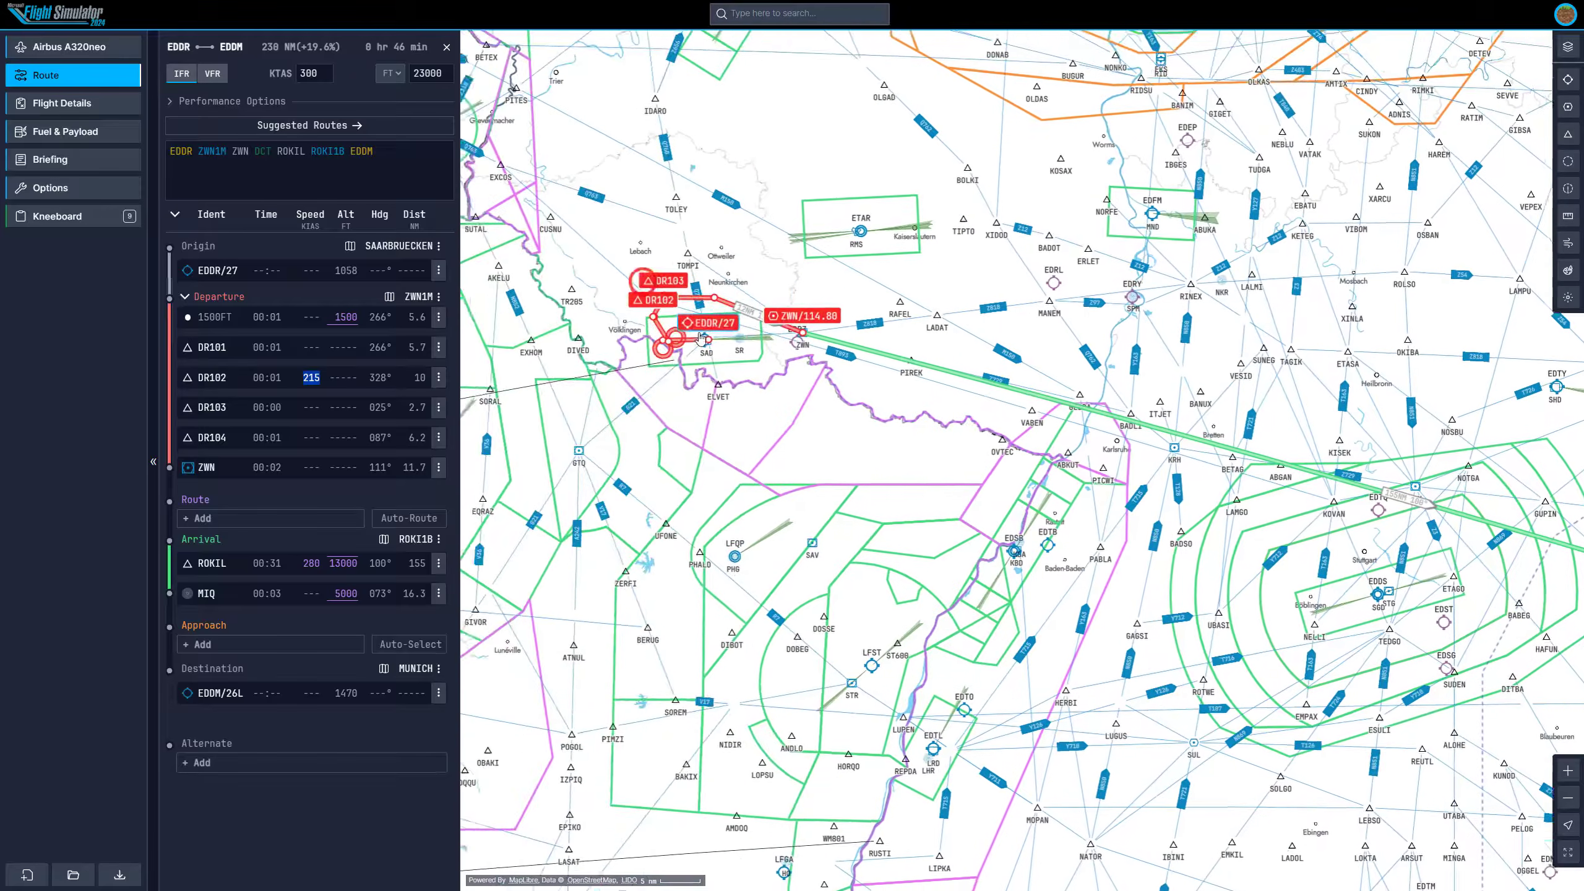
left_click_drag(1021, 463, 598, 445)
left_click_drag(1172, 409, 878, 369)
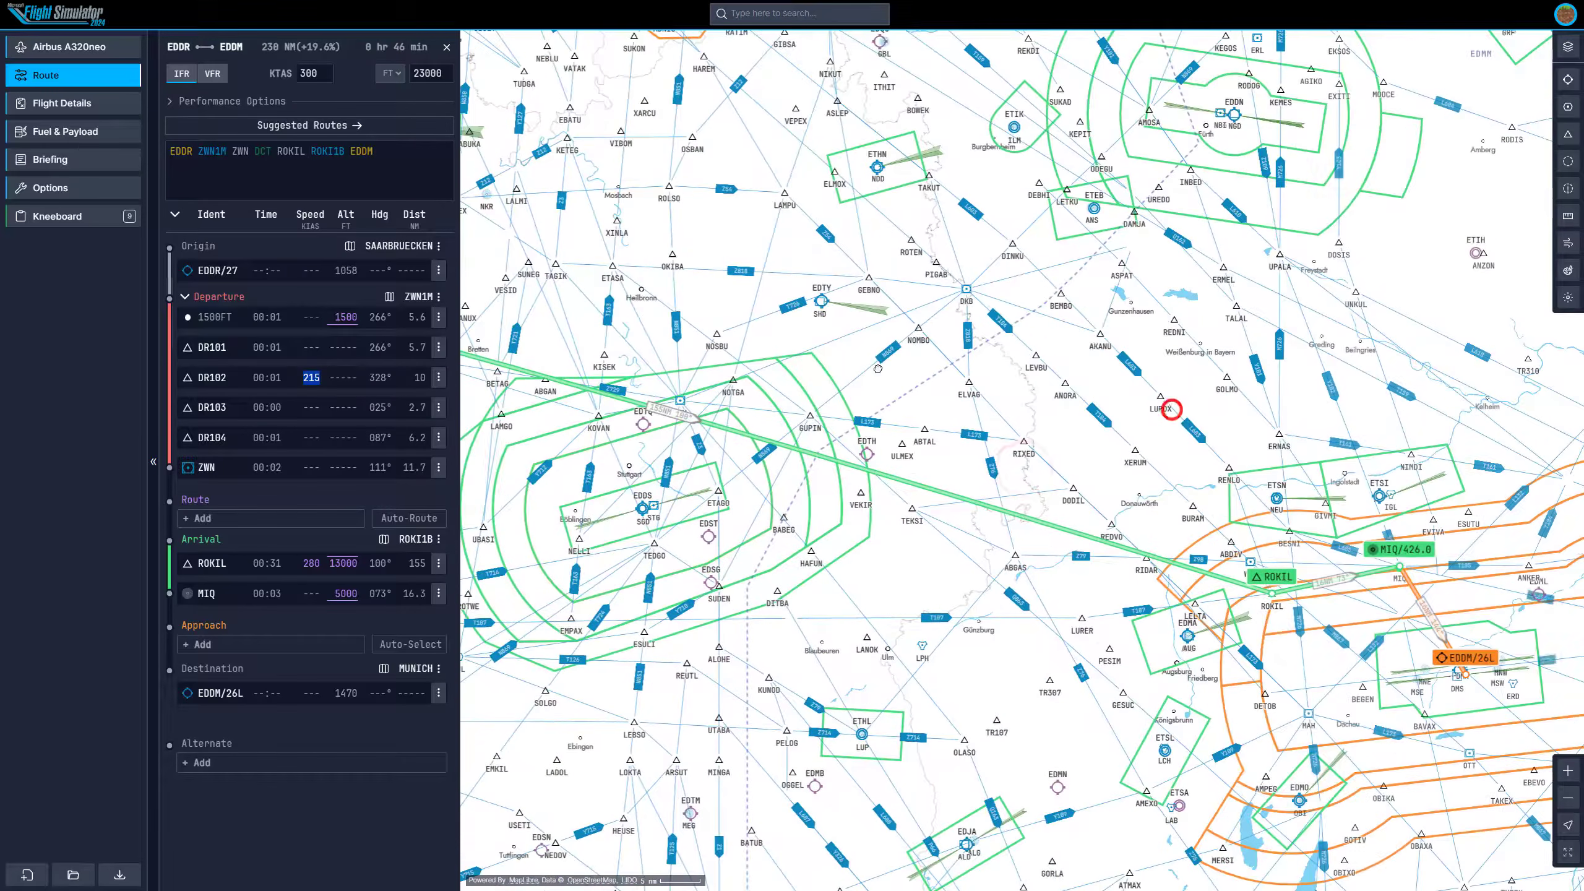
Insert the WLD VOR into the route before ROKIL, joining it via a direct leg and airway T104.
scroll(1343, 563, "up", 5)
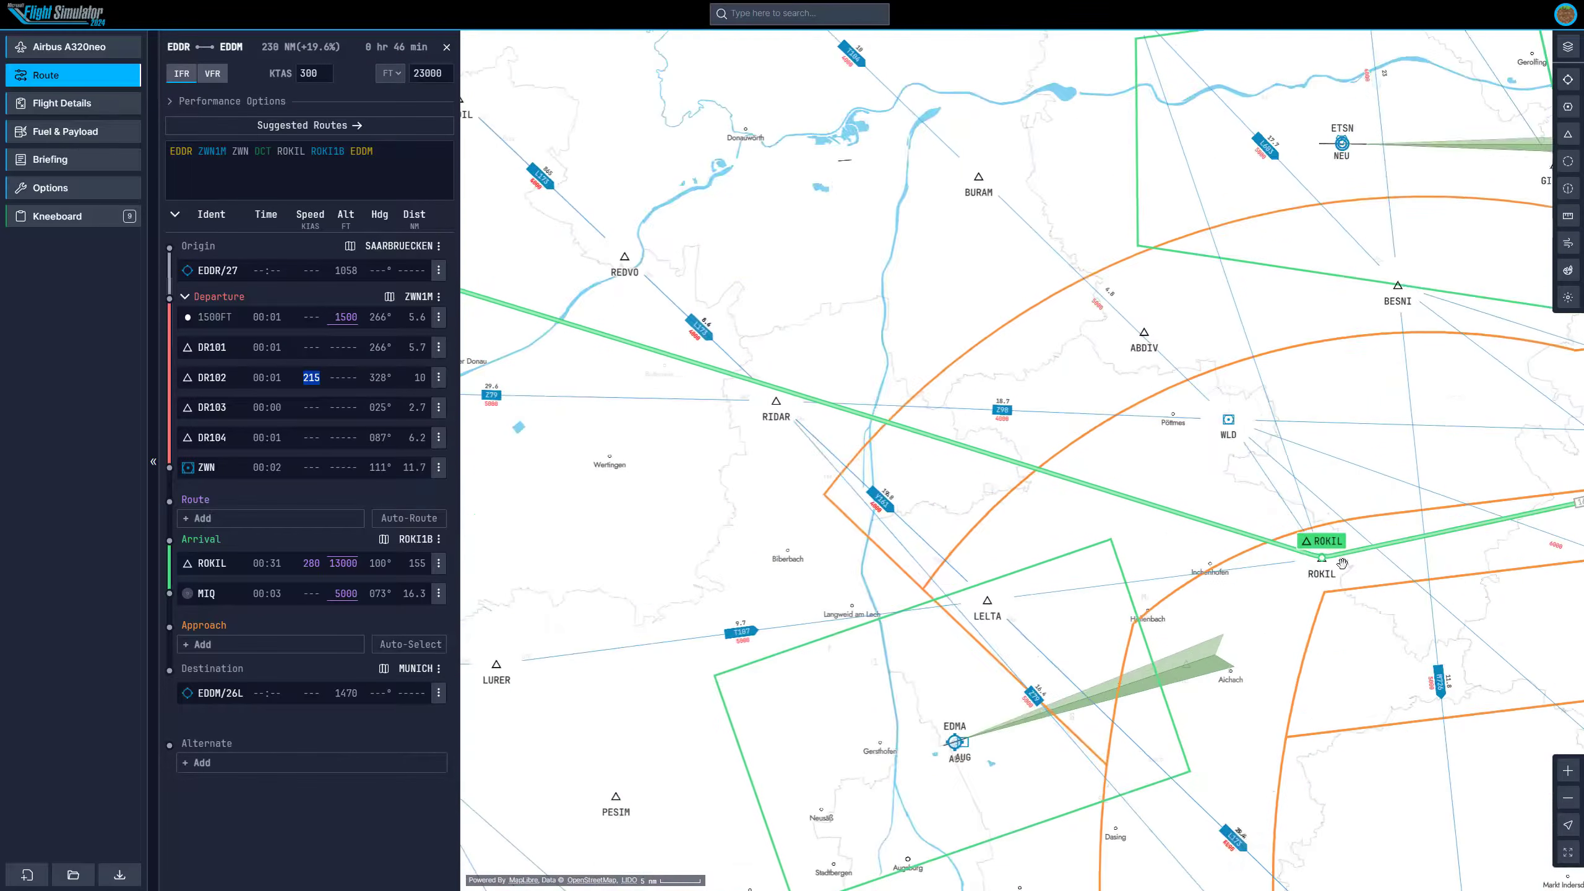
left_click_drag(1155, 370, 1140, 488)
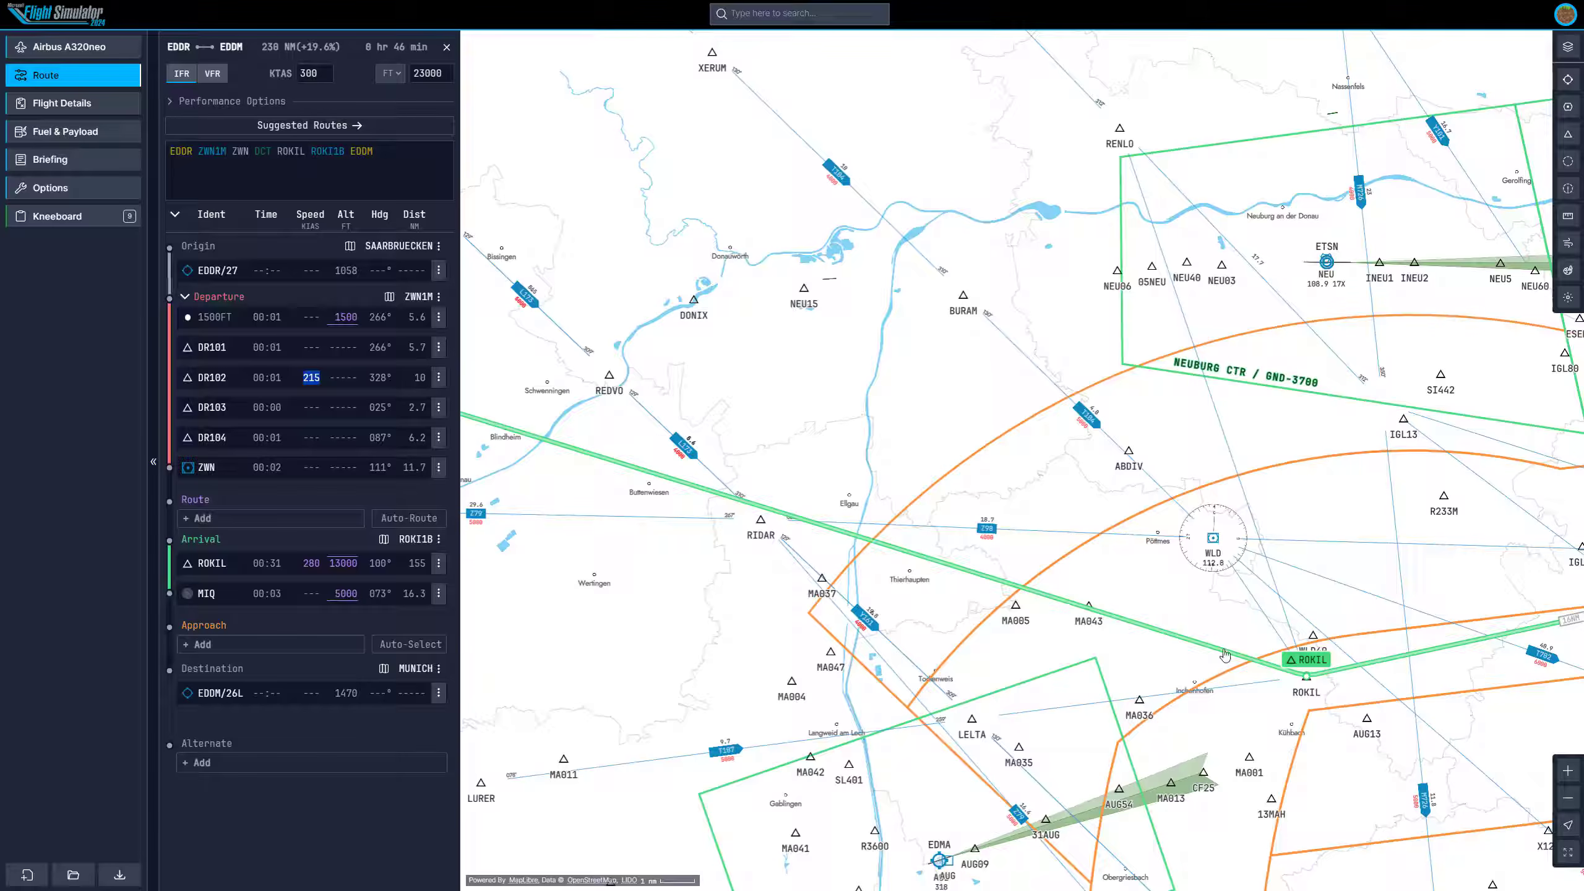
left_click_drag(1225, 654, 1210, 537)
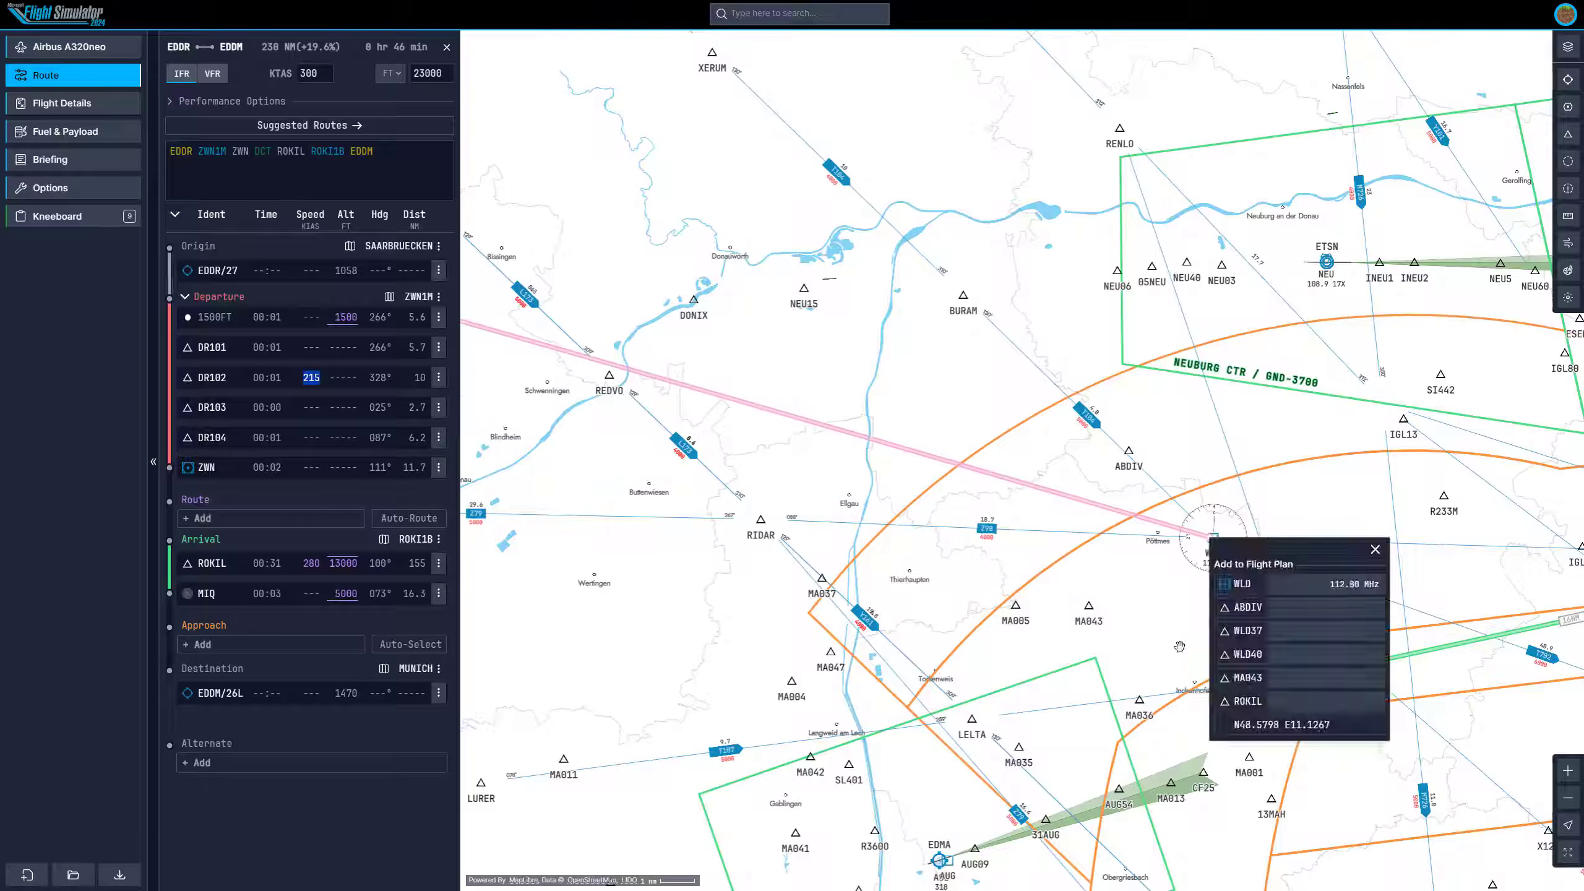
left_click(1242, 585)
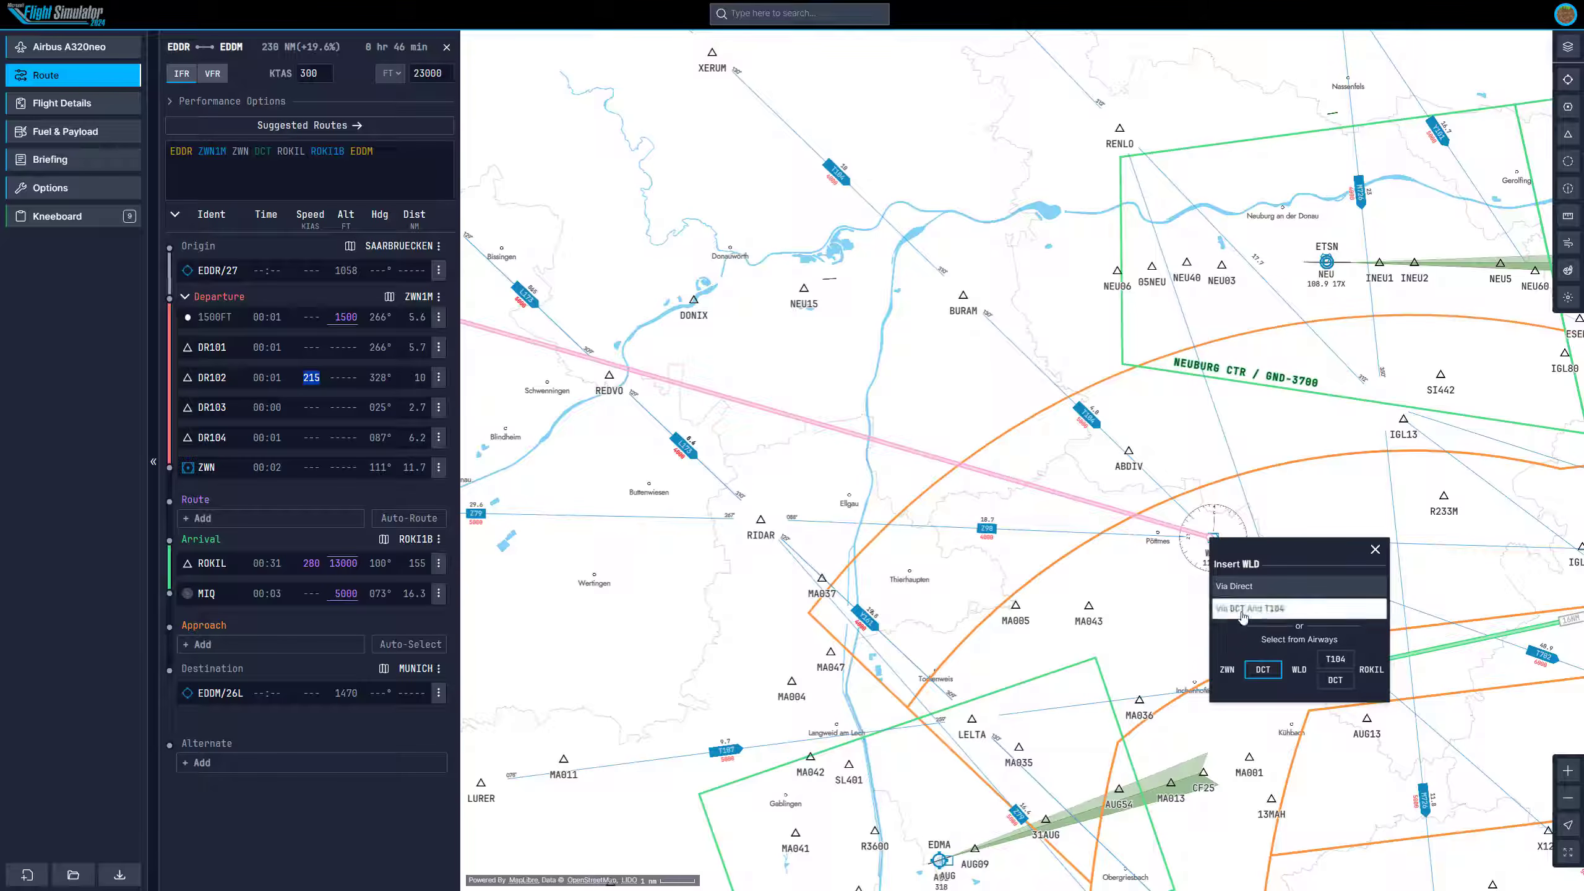
left_click(1266, 610)
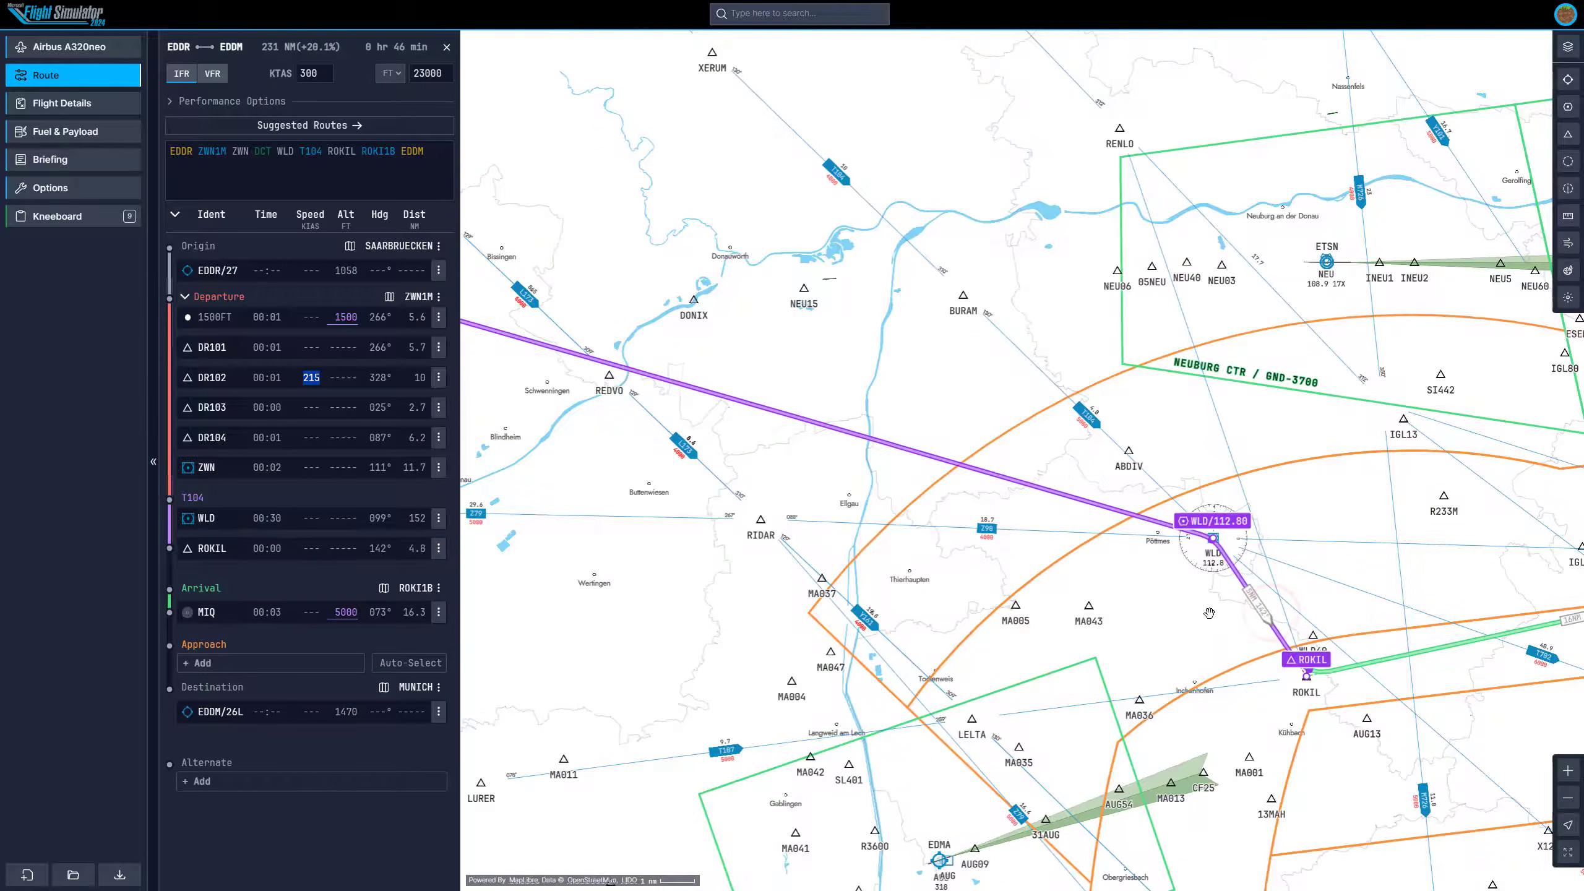
Examine the route path from WLD westward toward Saarbrücken across the map.
left_click_drag(1210, 615, 988, 563)
scroll(1029, 564, "up", 5)
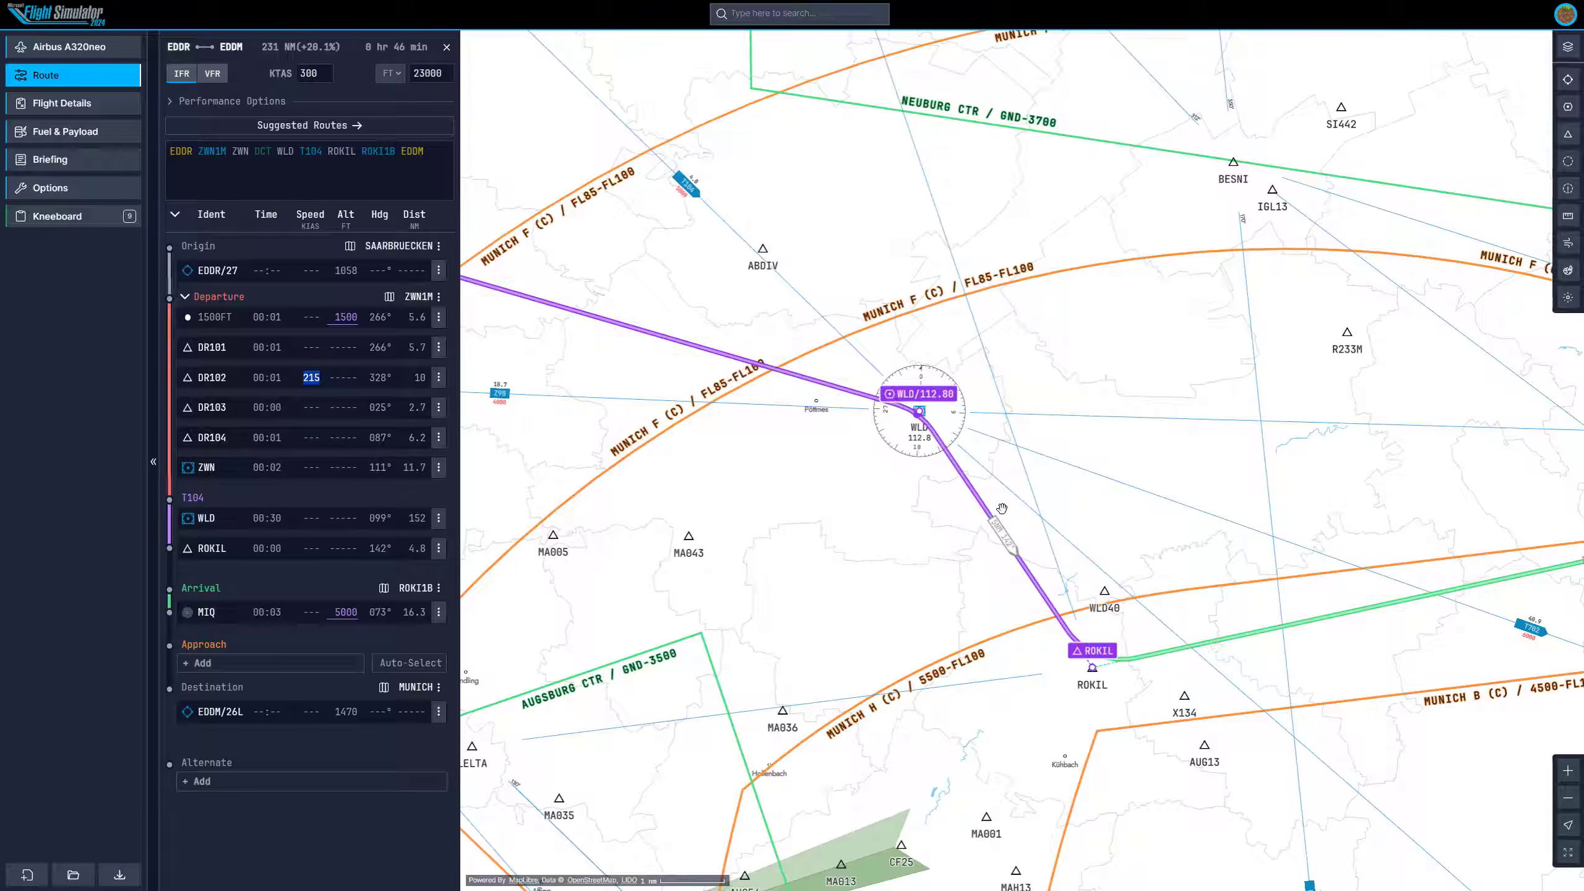
left_click_drag(831, 544, 967, 588)
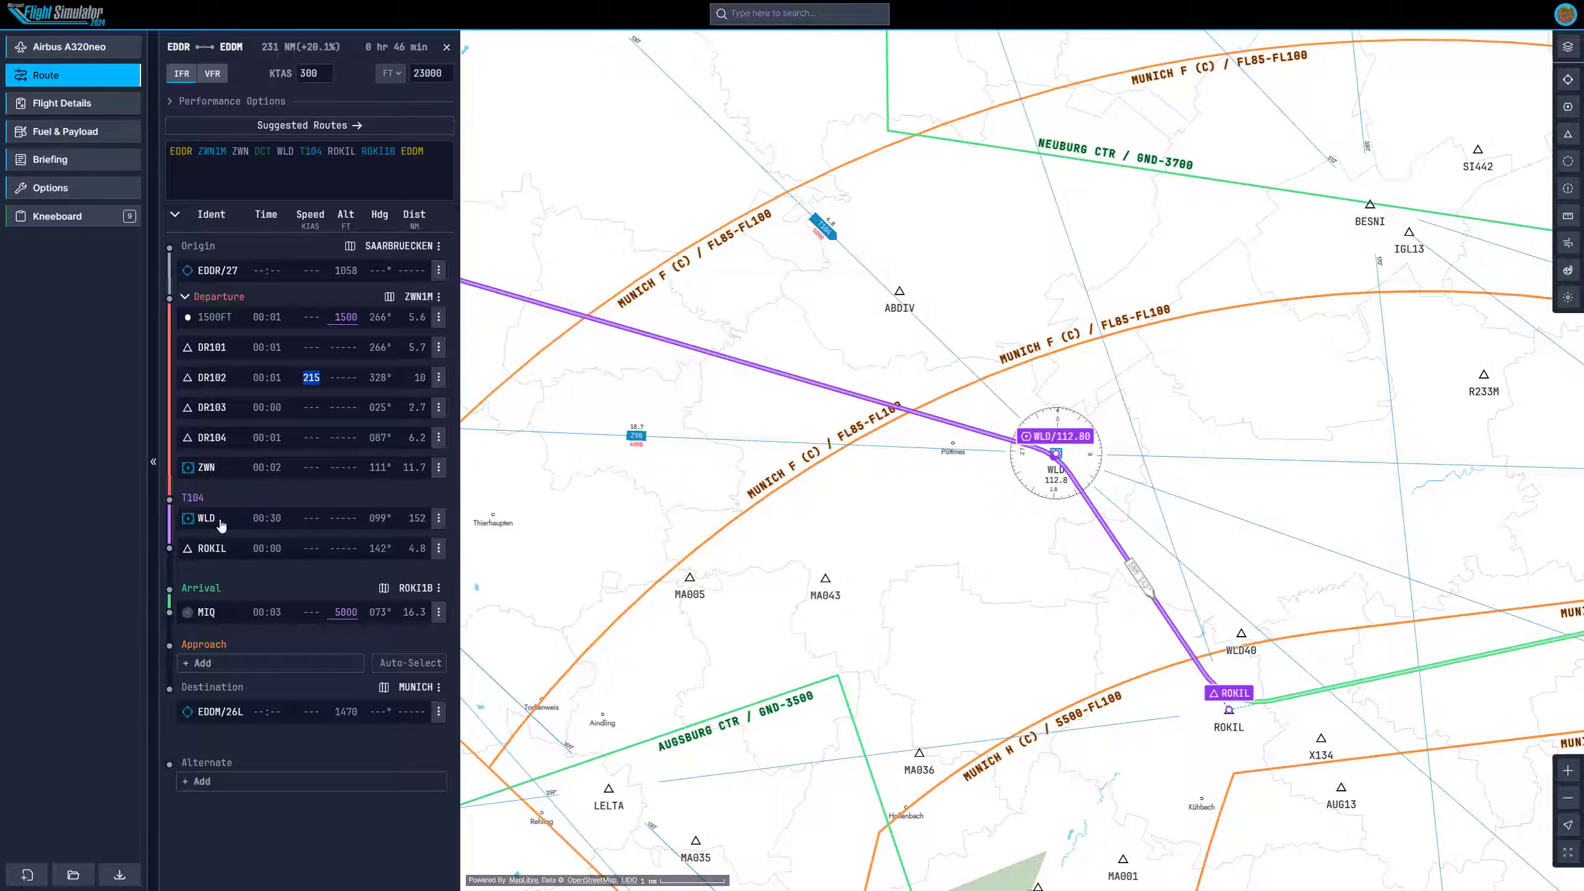
left_click_drag(826, 432, 1089, 656)
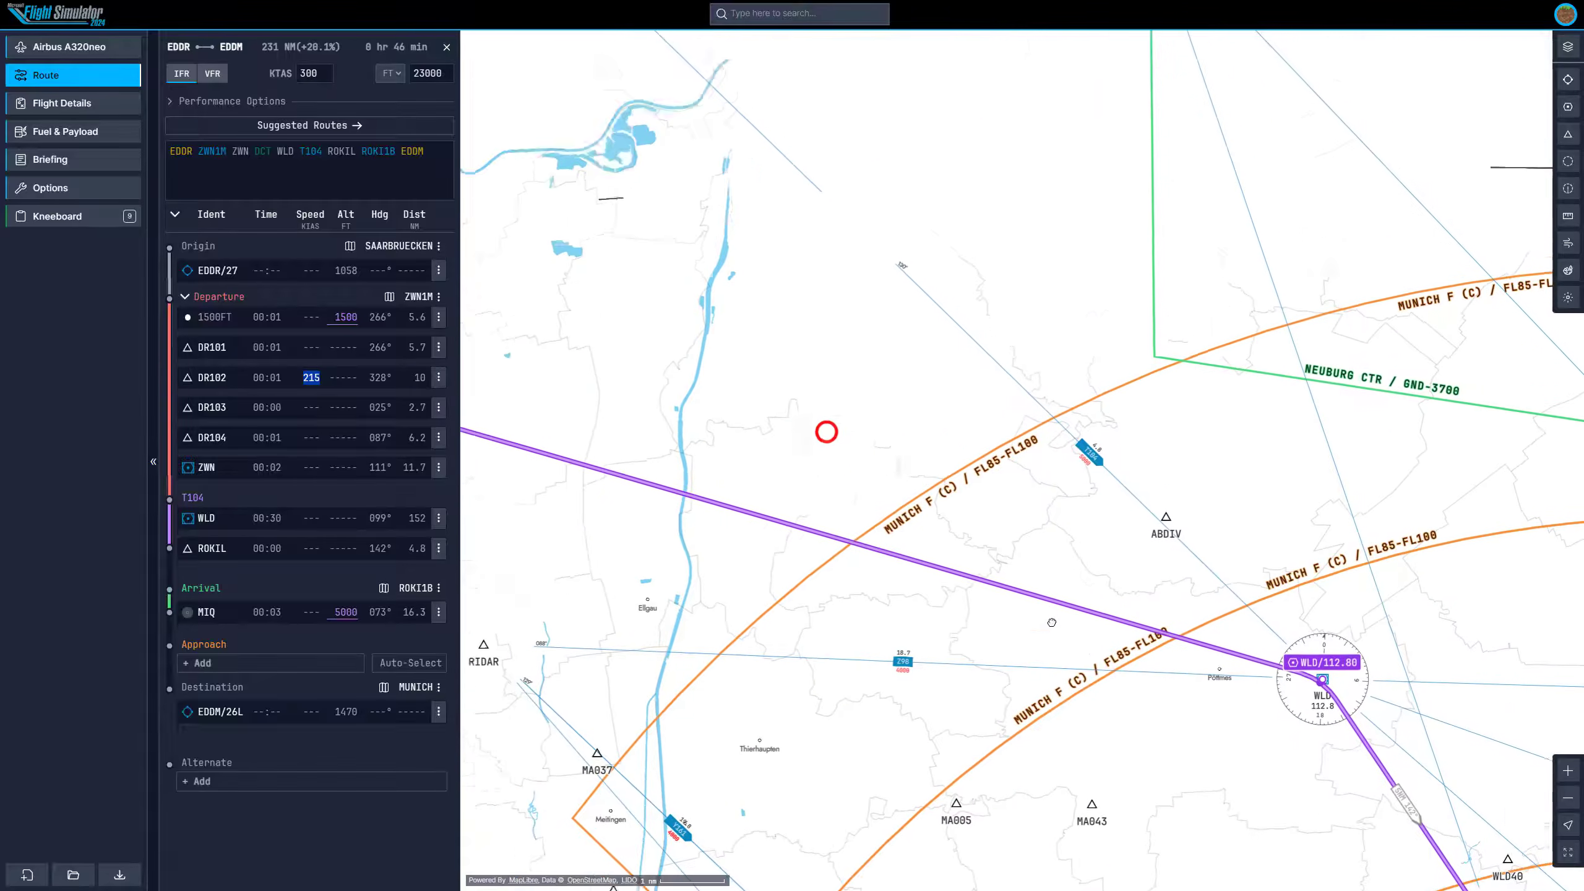
scroll(1086, 655, "down", 8)
left_click_drag(937, 525, 1231, 570)
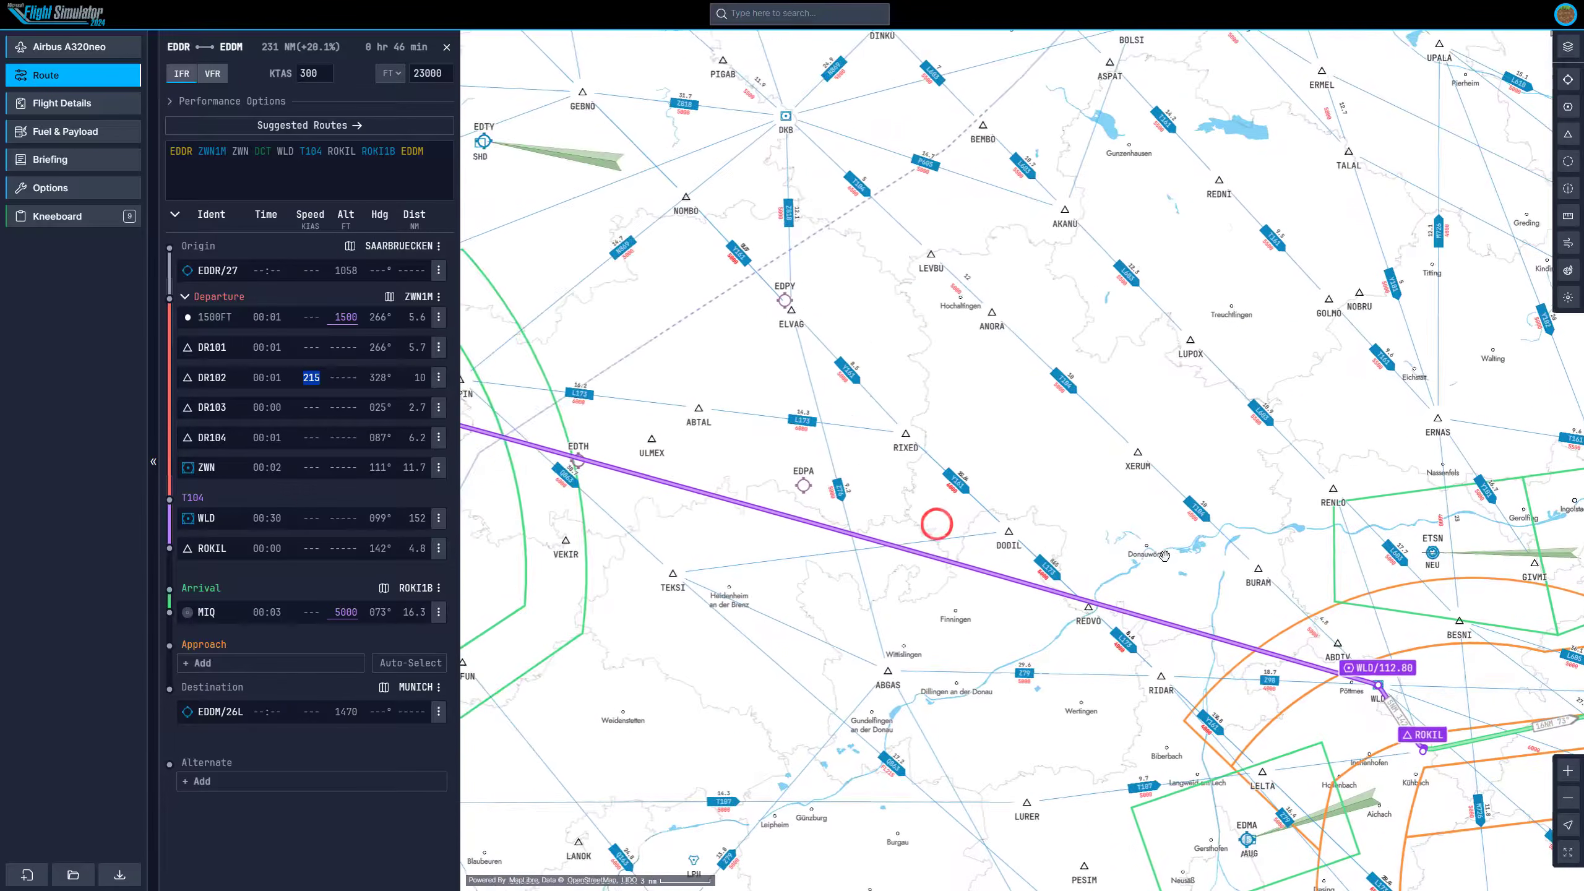
scroll(1232, 573, "down", 5)
mouse_move(930, 447)
left_mouse_down()
mouse_move(1228, 503)
mouse_move(1192, 487)
mouse_move(1400, 499)
mouse_move(1326, 490)
left_mouse_up()
scroll(1326, 490, "down", 2)
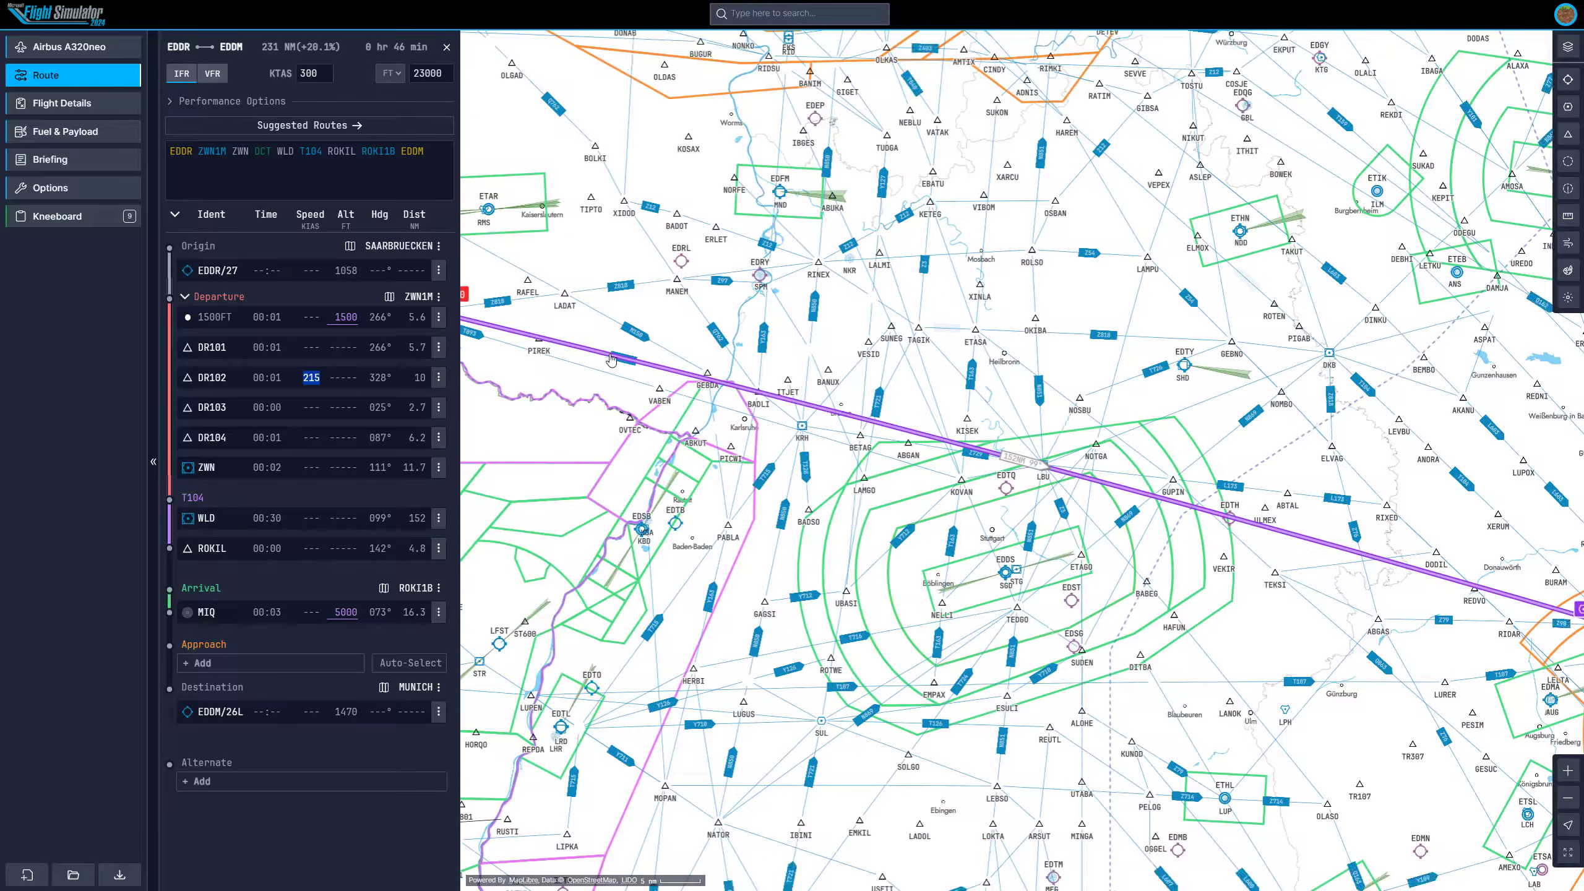
Insert the DKB VOR into the route, joining it via airways Z818 and T104.
mouse_move(616, 354)
left_mouse_down()
mouse_move(686, 460)
mouse_move(686, 374)
mouse_move(1222, 493)
mouse_move(1312, 488)
left_mouse_up()
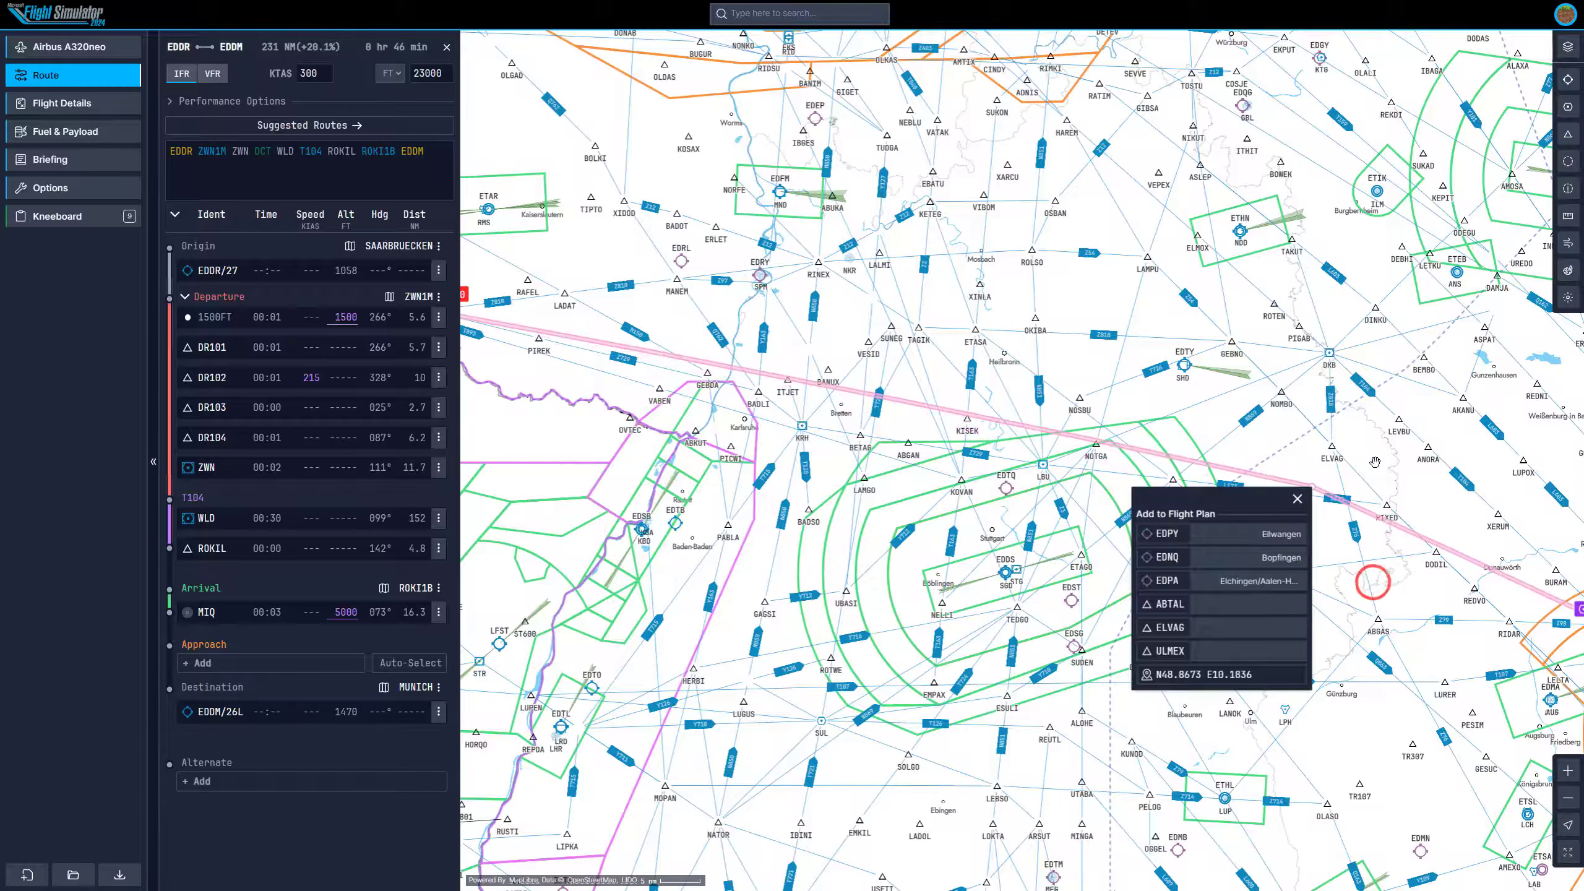
left_click(1301, 499)
left_click_drag(1414, 477, 1096, 459)
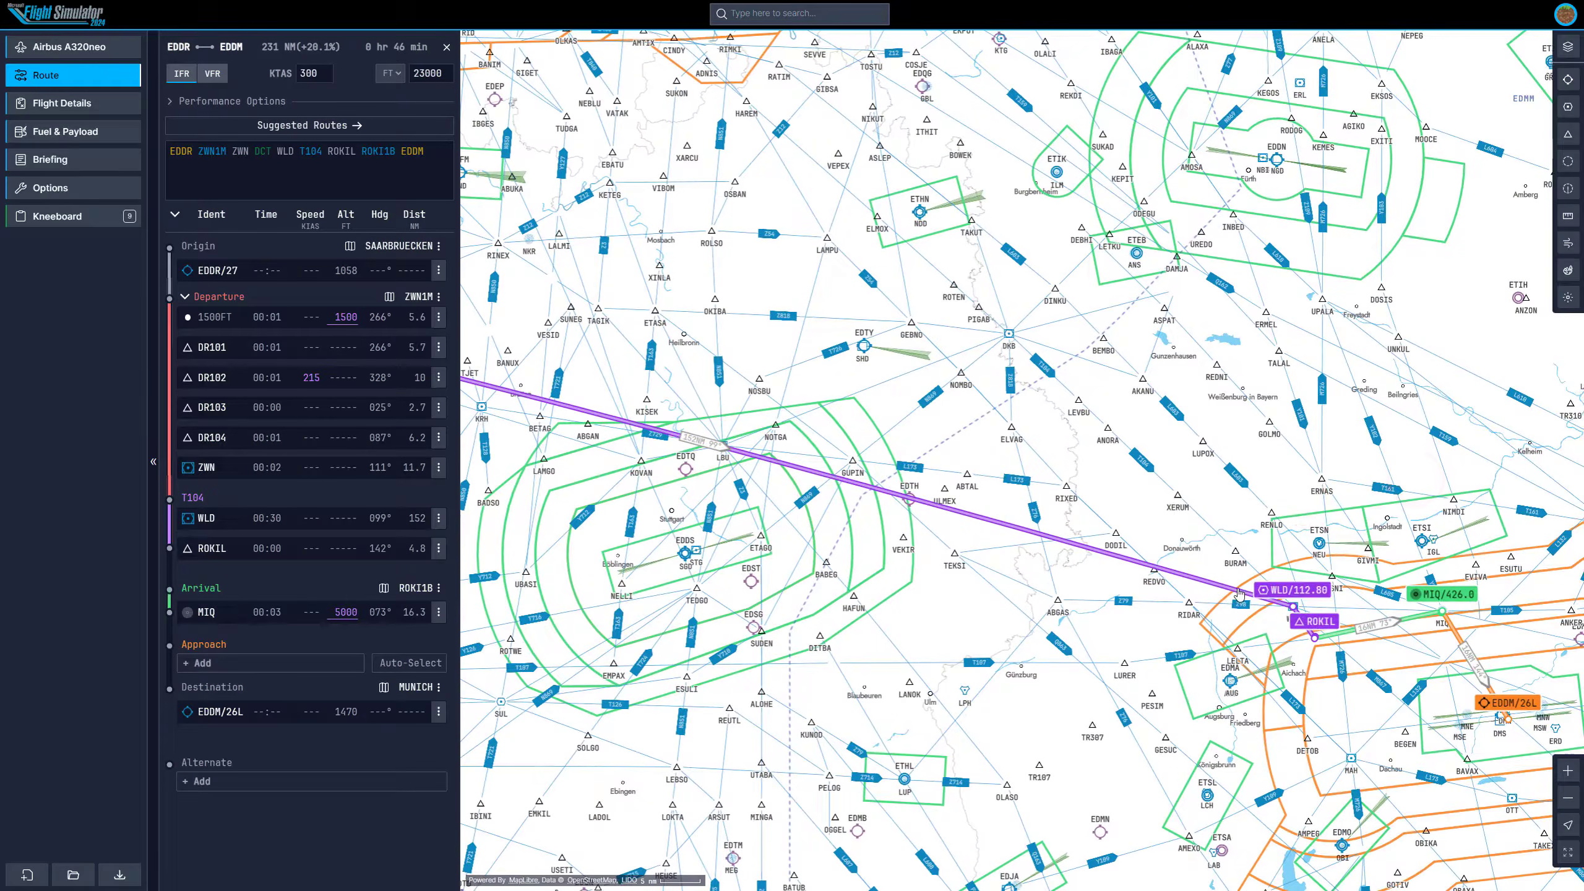
left_click_drag(1240, 595, 1007, 337)
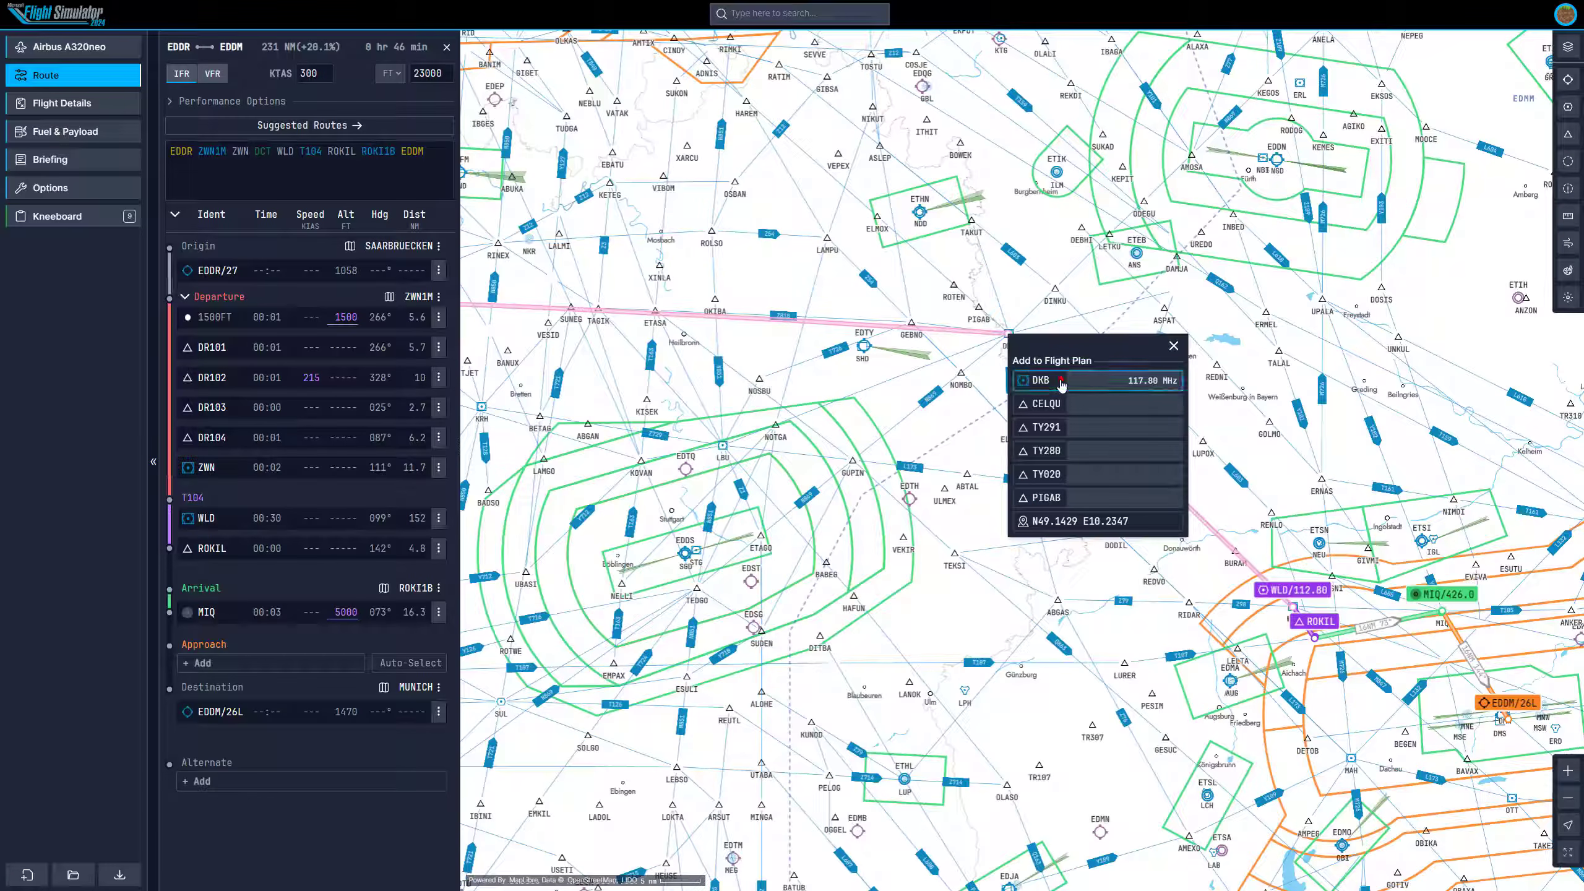
left_click(1059, 381)
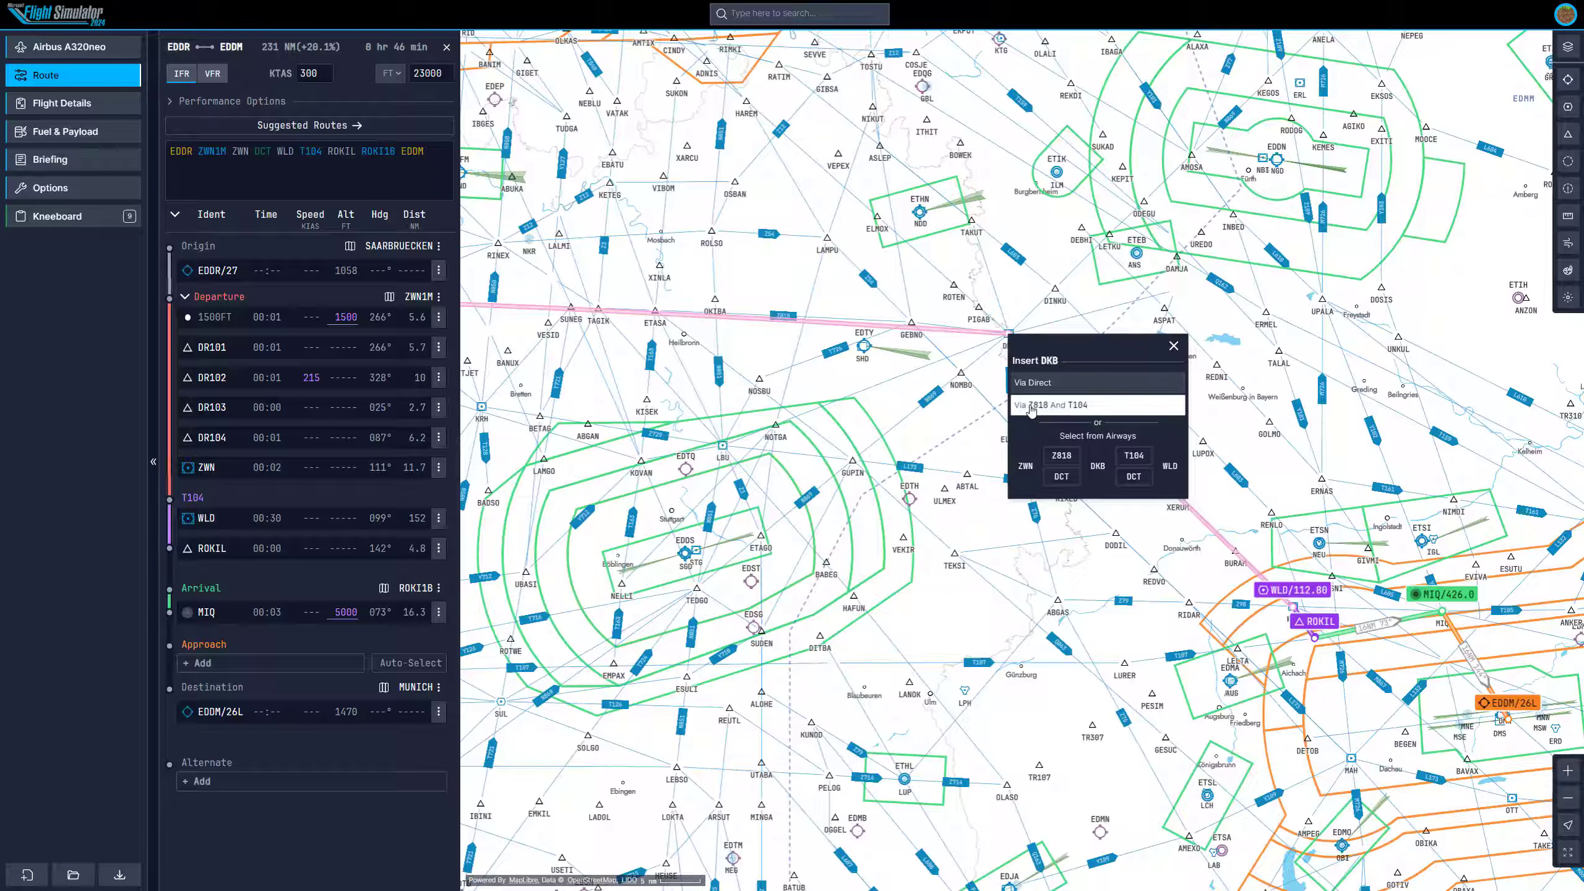
left_click(1036, 409)
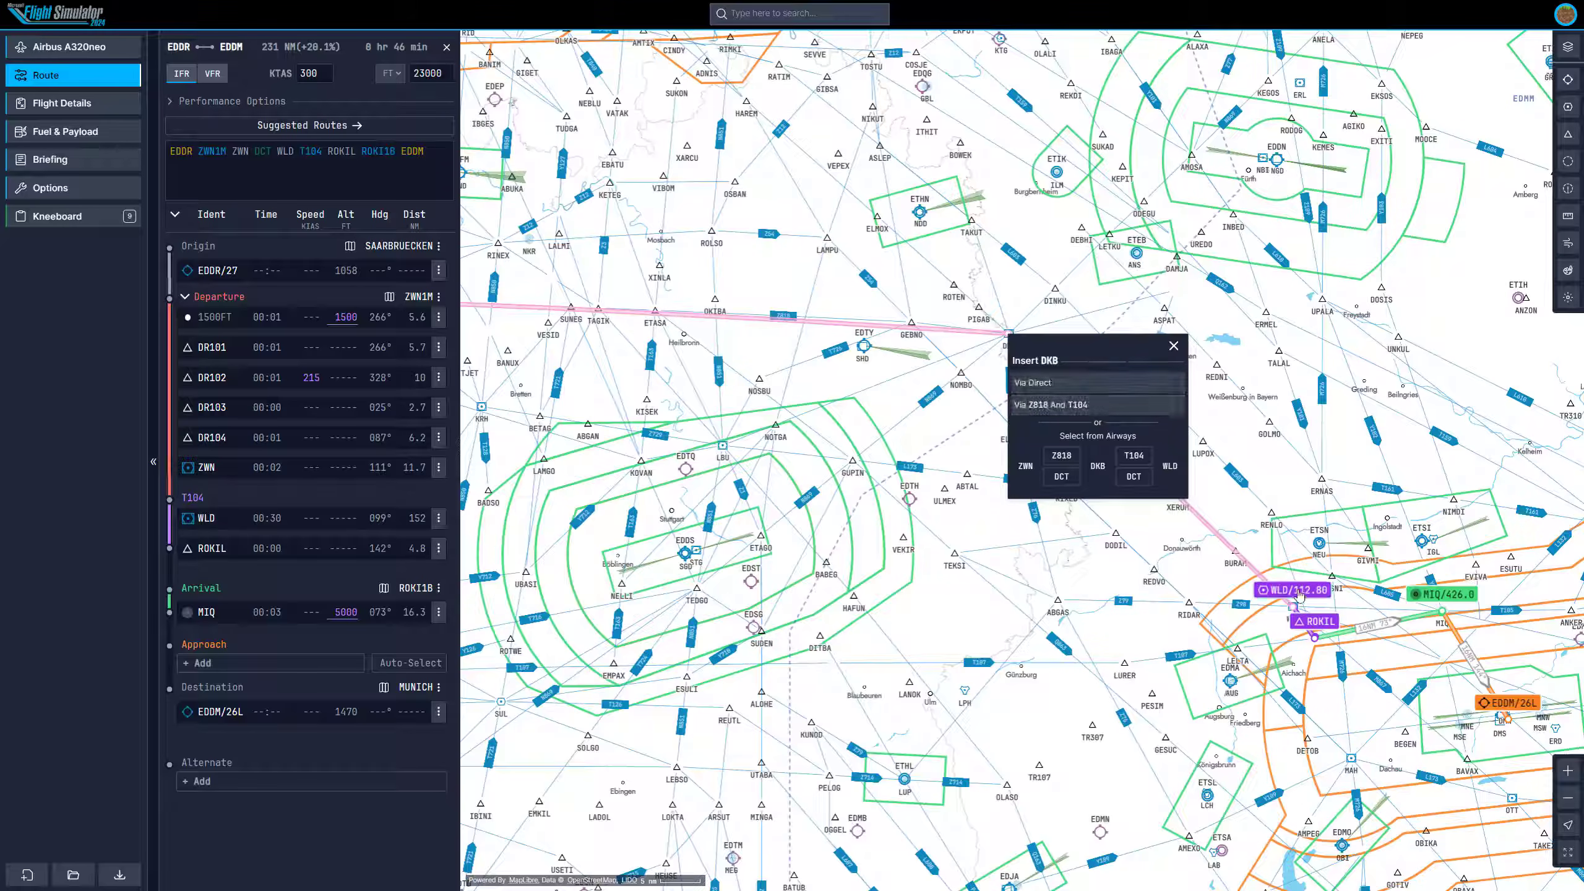
left_click(1072, 412)
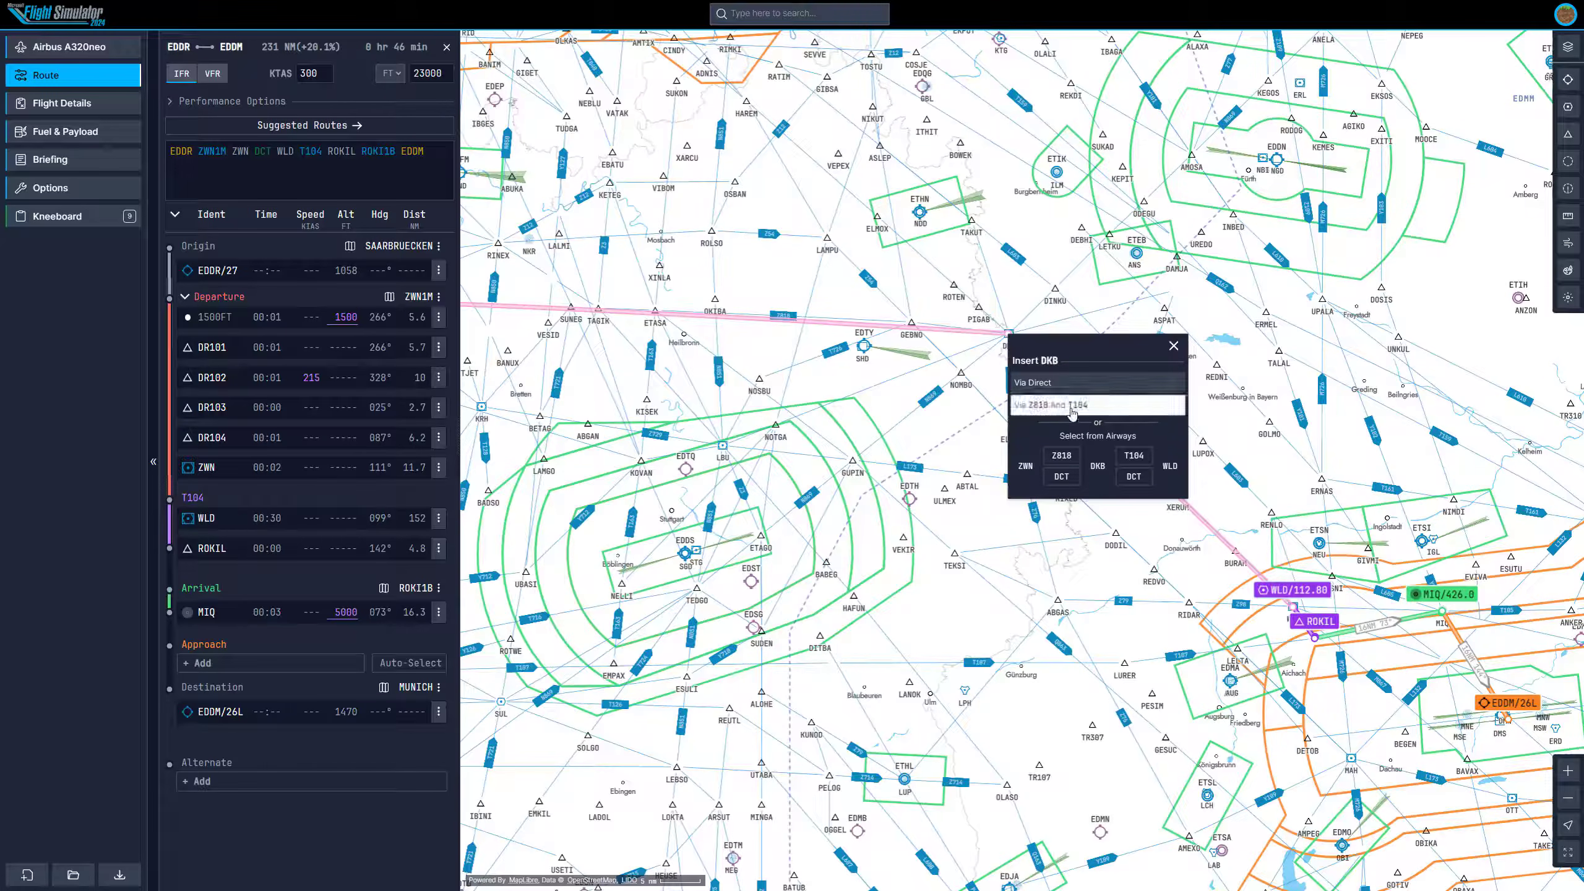
left_click(1072, 409)
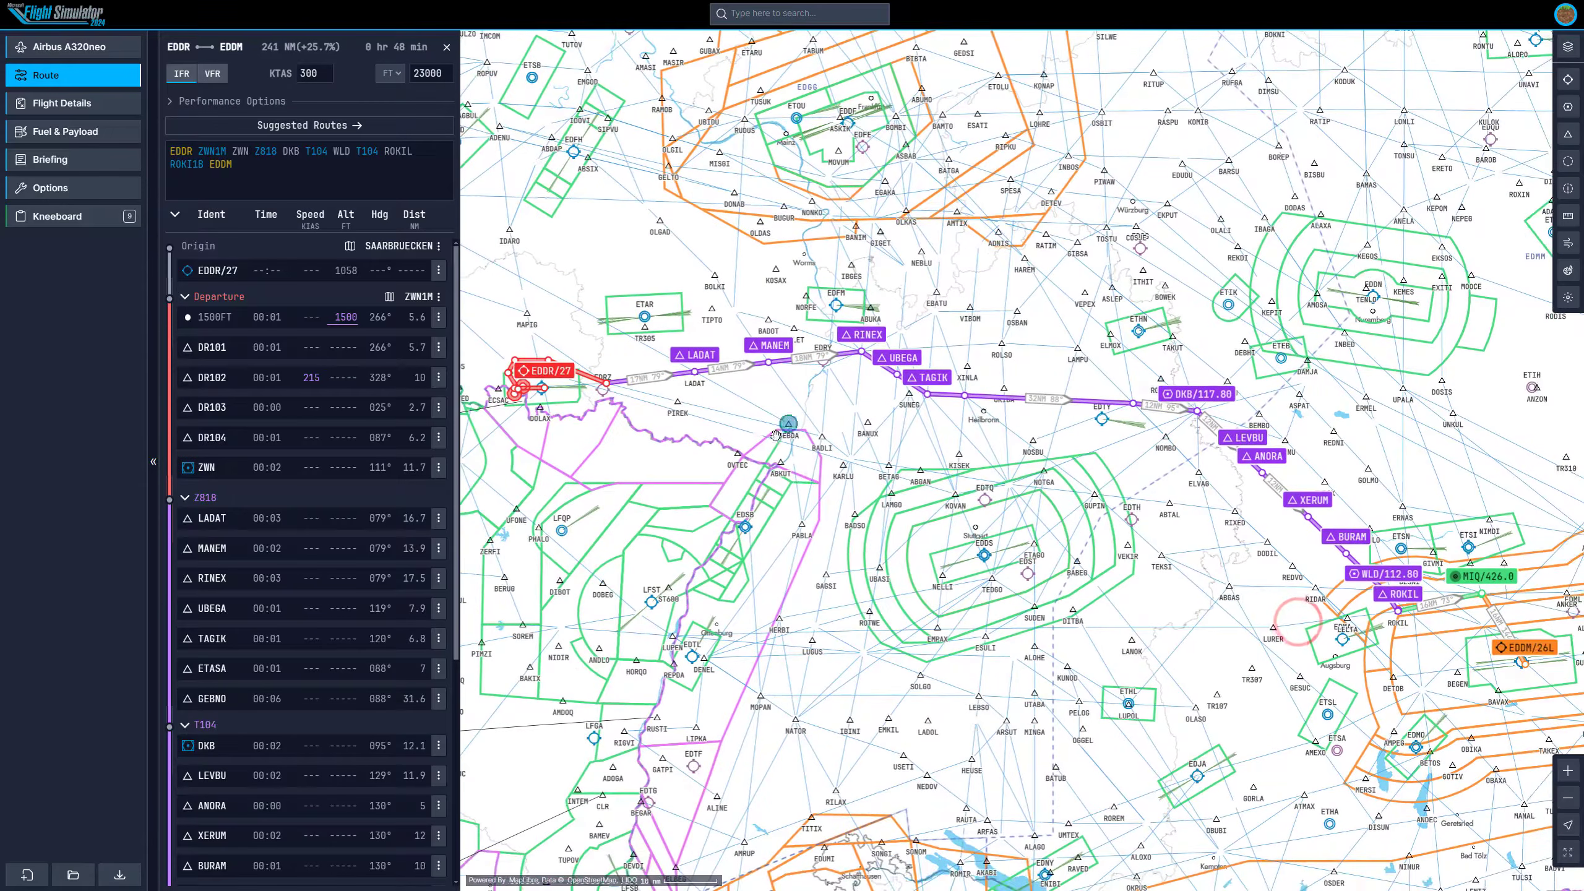
Review the revised route from Saarbrücken through DKB and WLD to Munich on the map.
scroll(897, 426, "up", 4)
left_click_drag(740, 406, 874, 431)
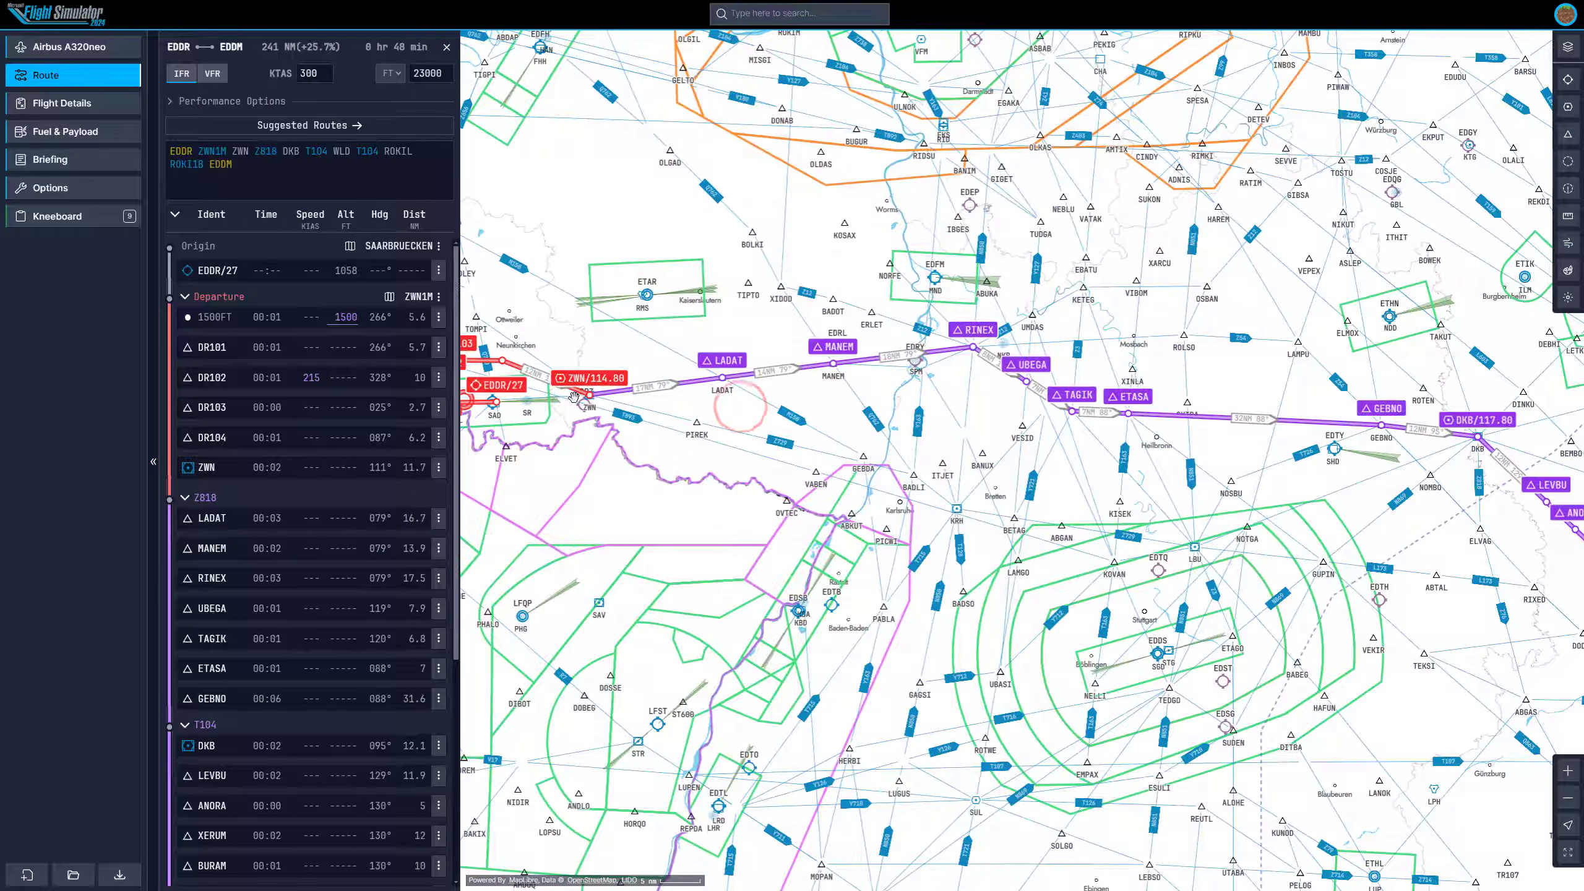
left_click_drag(1054, 444, 1013, 430)
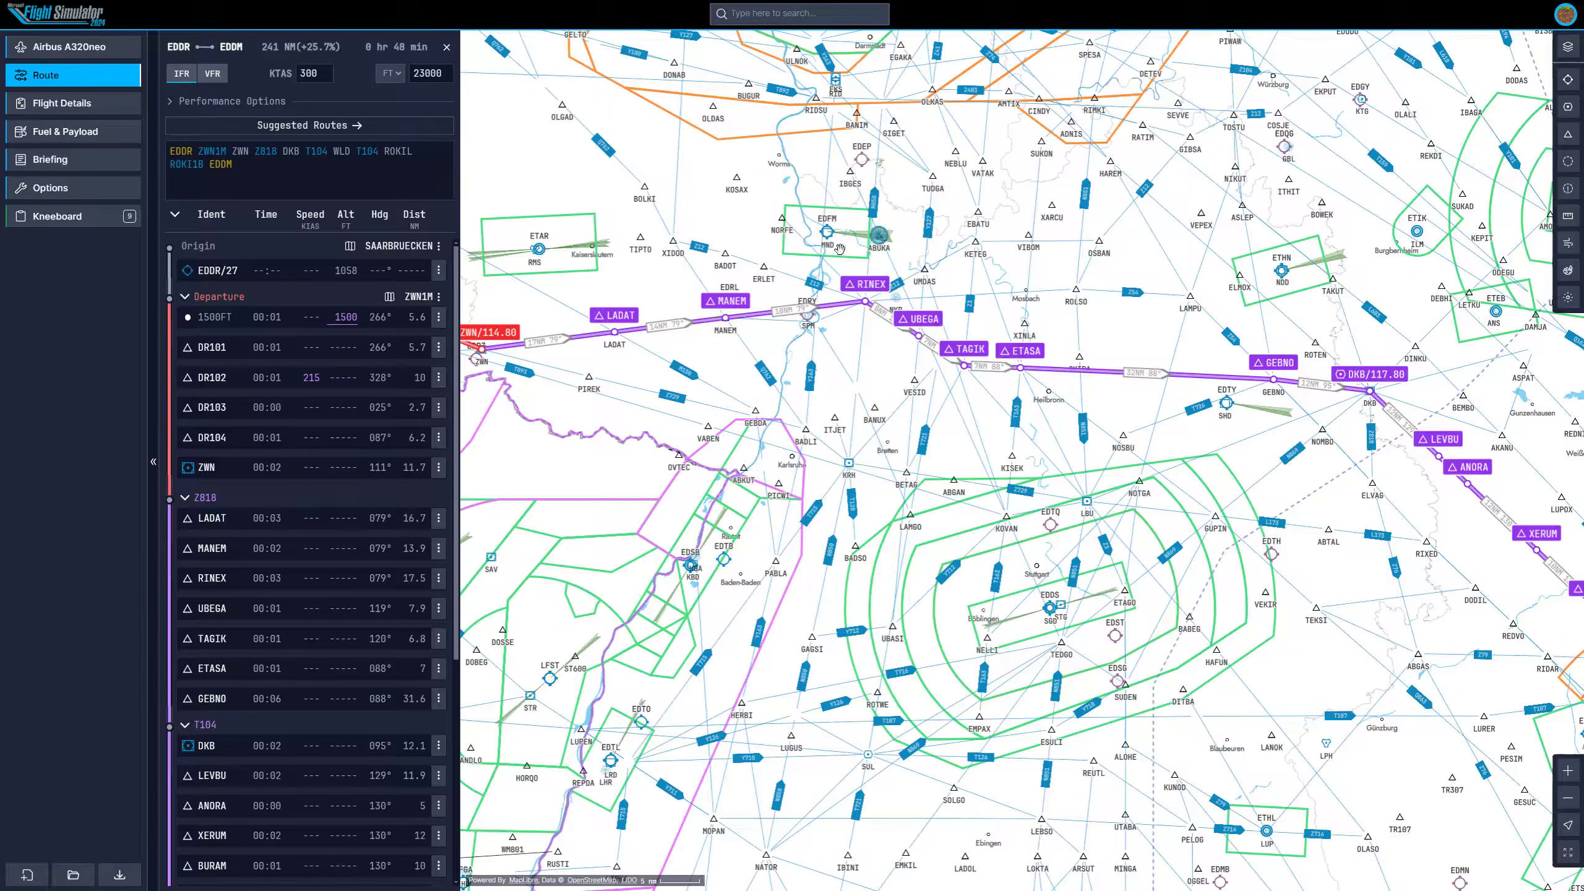
scroll(1133, 398, "down", 4)
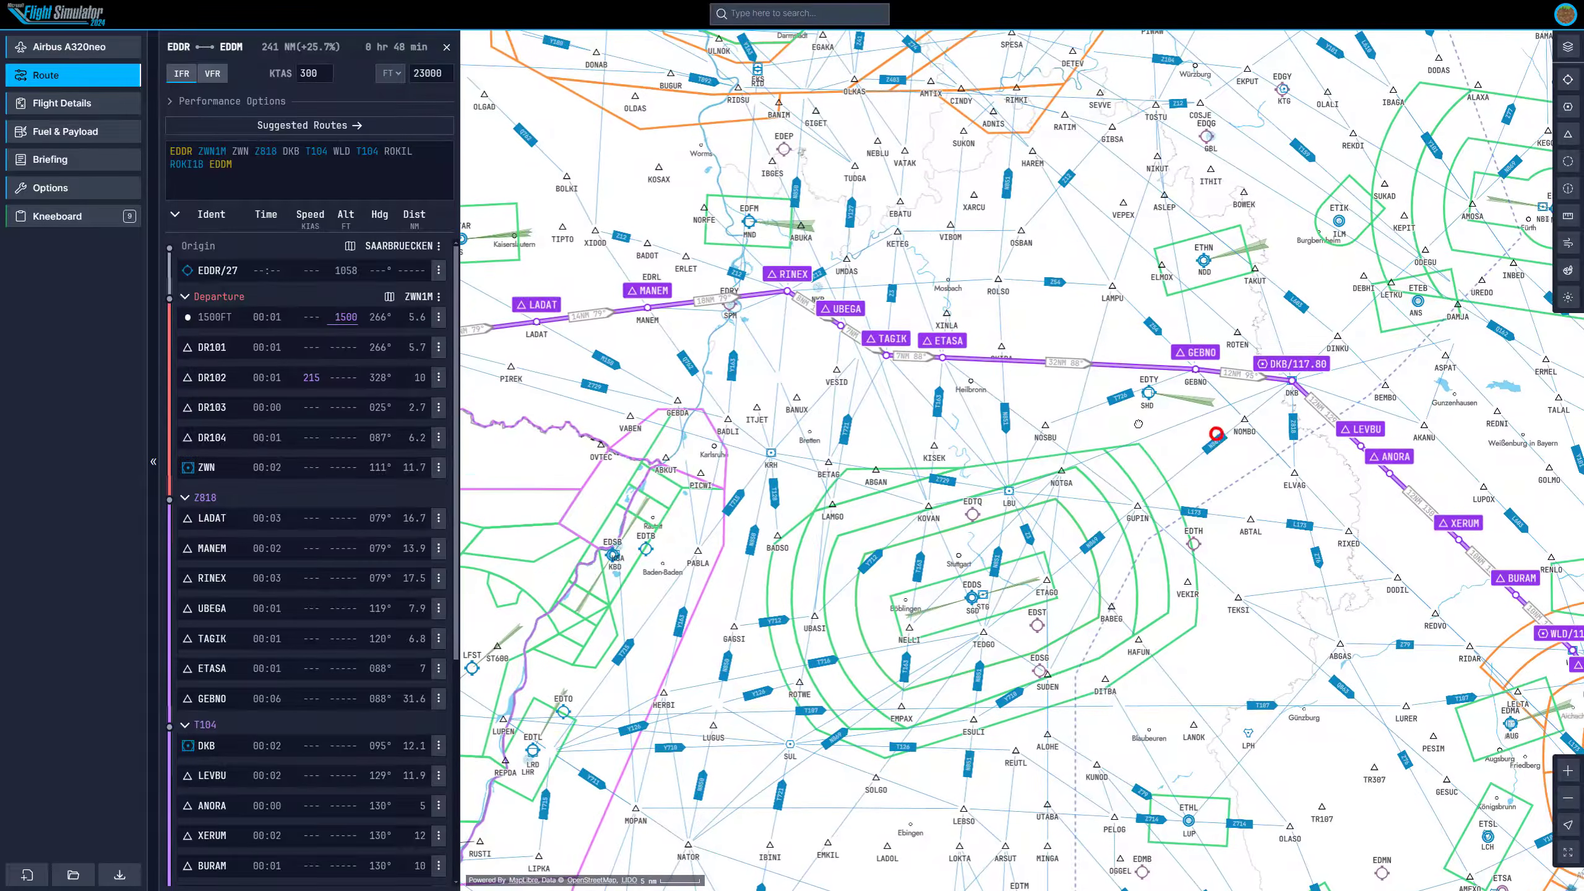
left_click_drag(1165, 394, 1124, 409)
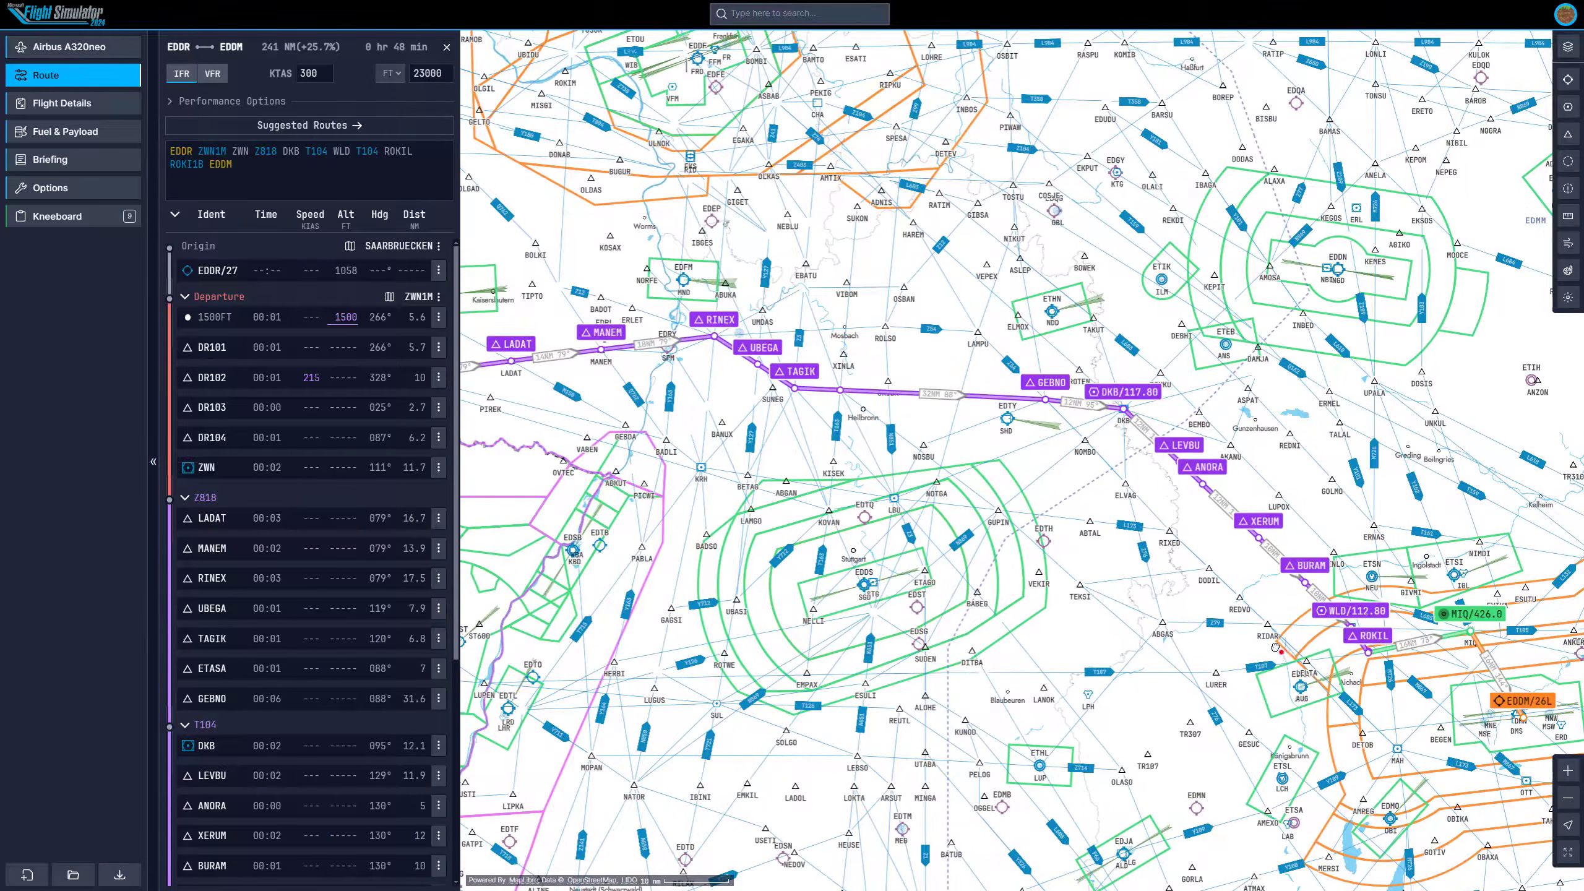
left_click_drag(1277, 649, 1014, 554)
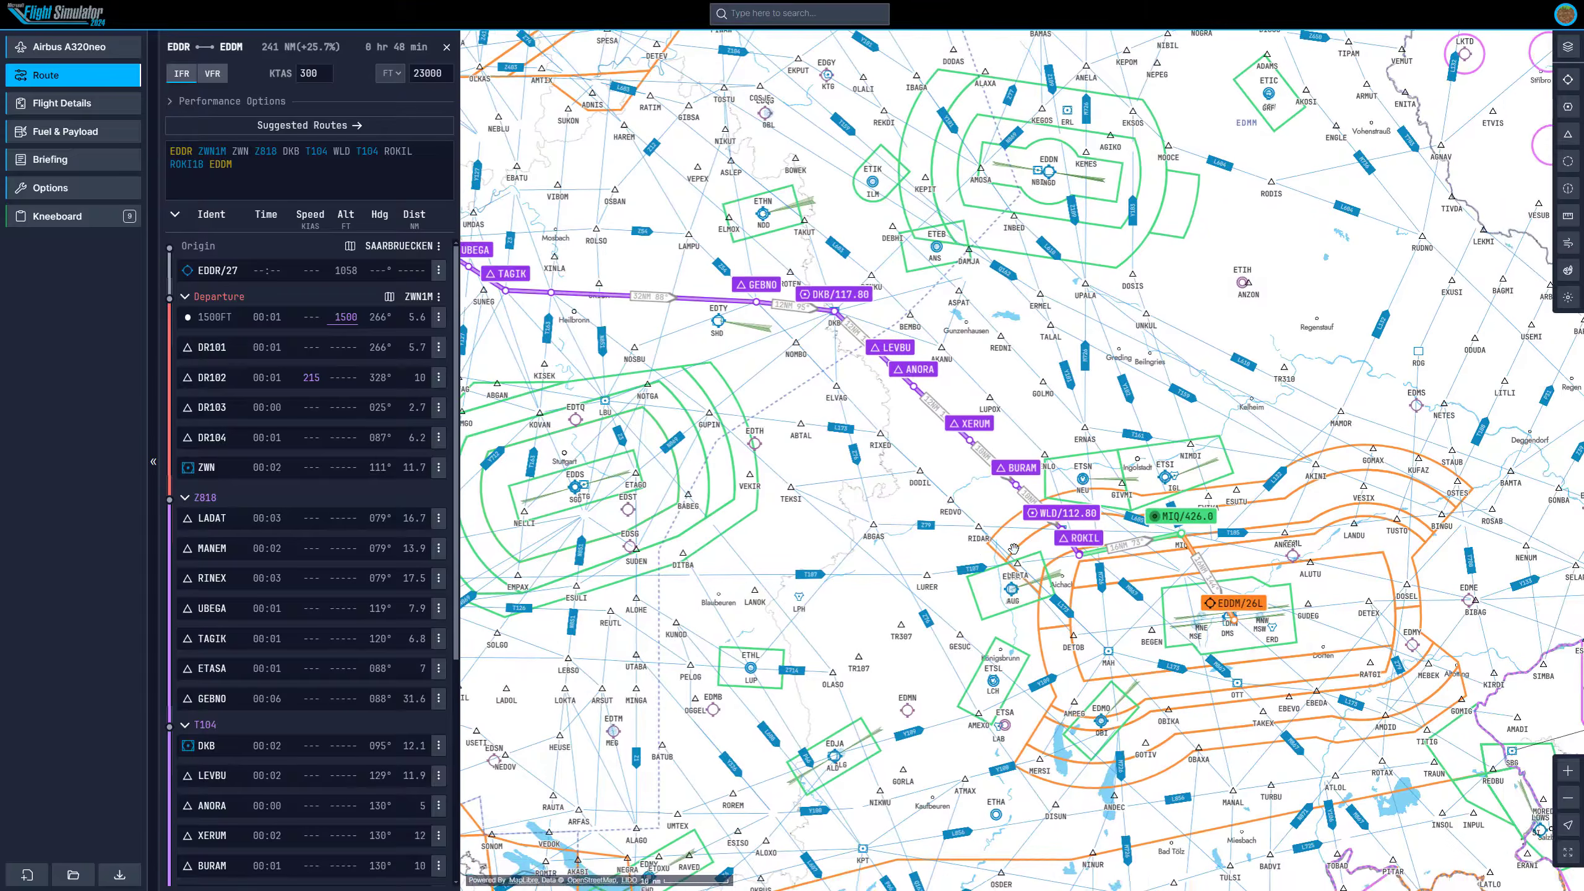
scroll(1013, 554, "up", 3)
left_click_drag(832, 390, 1160, 532)
scroll(1161, 532, "down", 3)
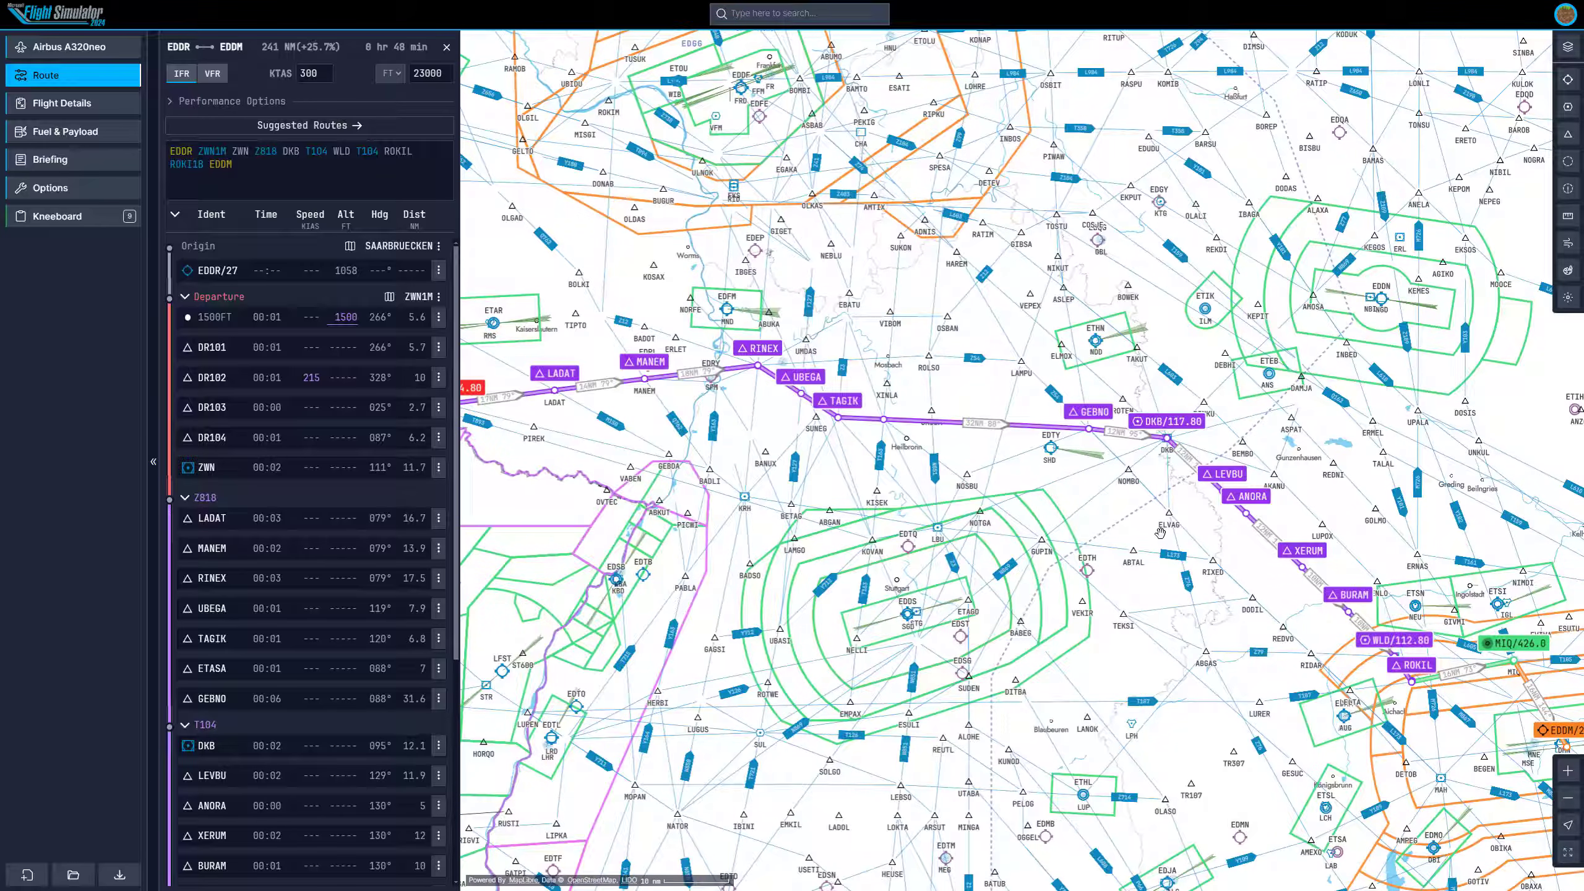
scroll(1160, 532, "down", 3)
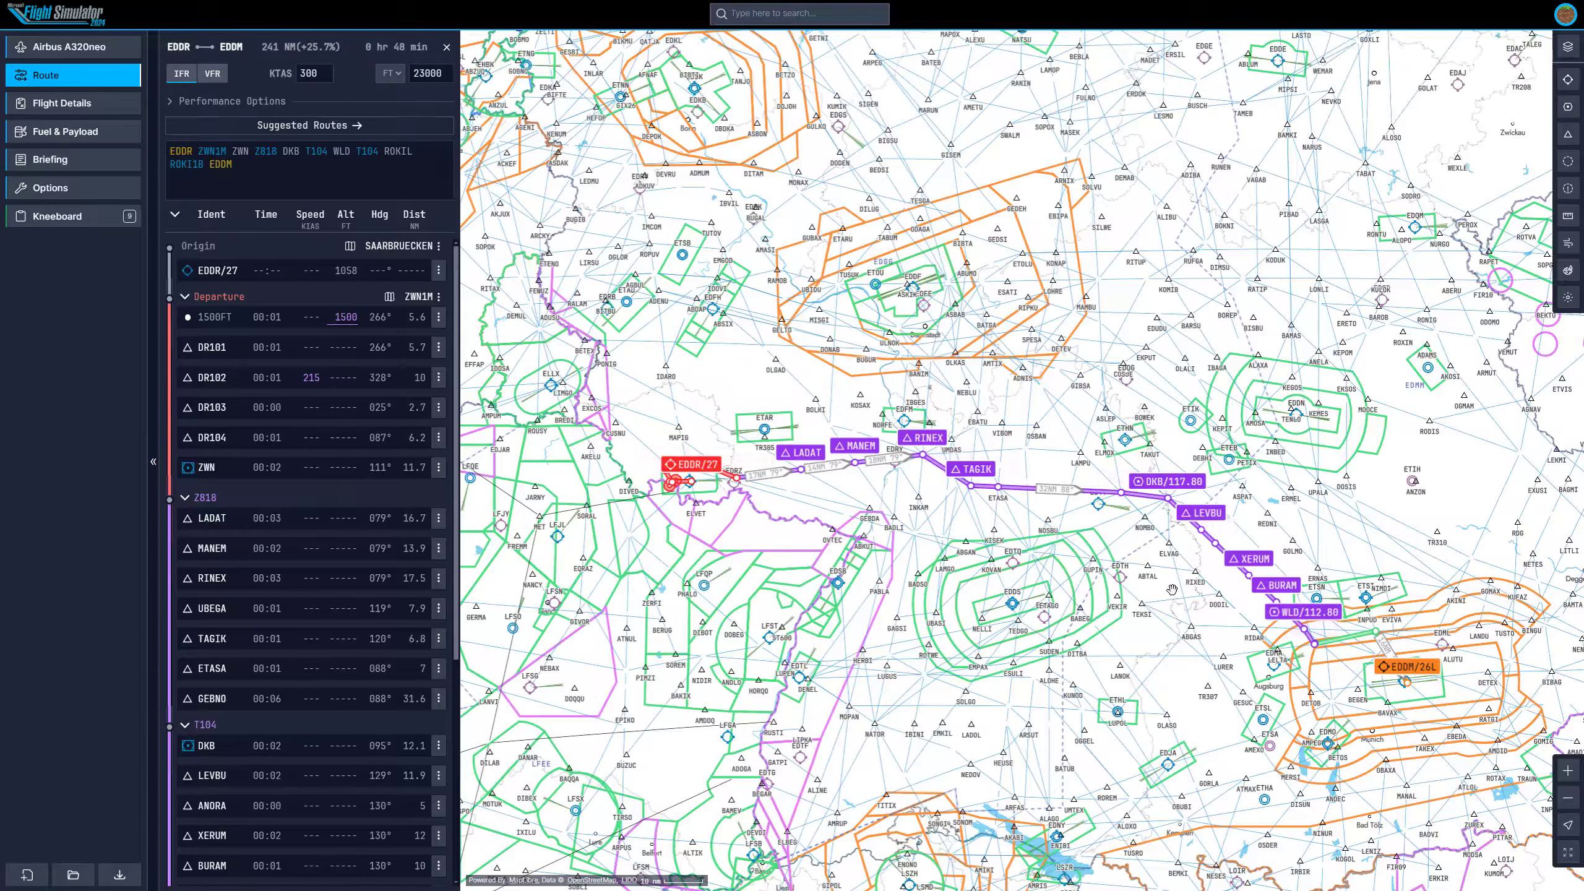
scroll(1208, 616, "up", 1)
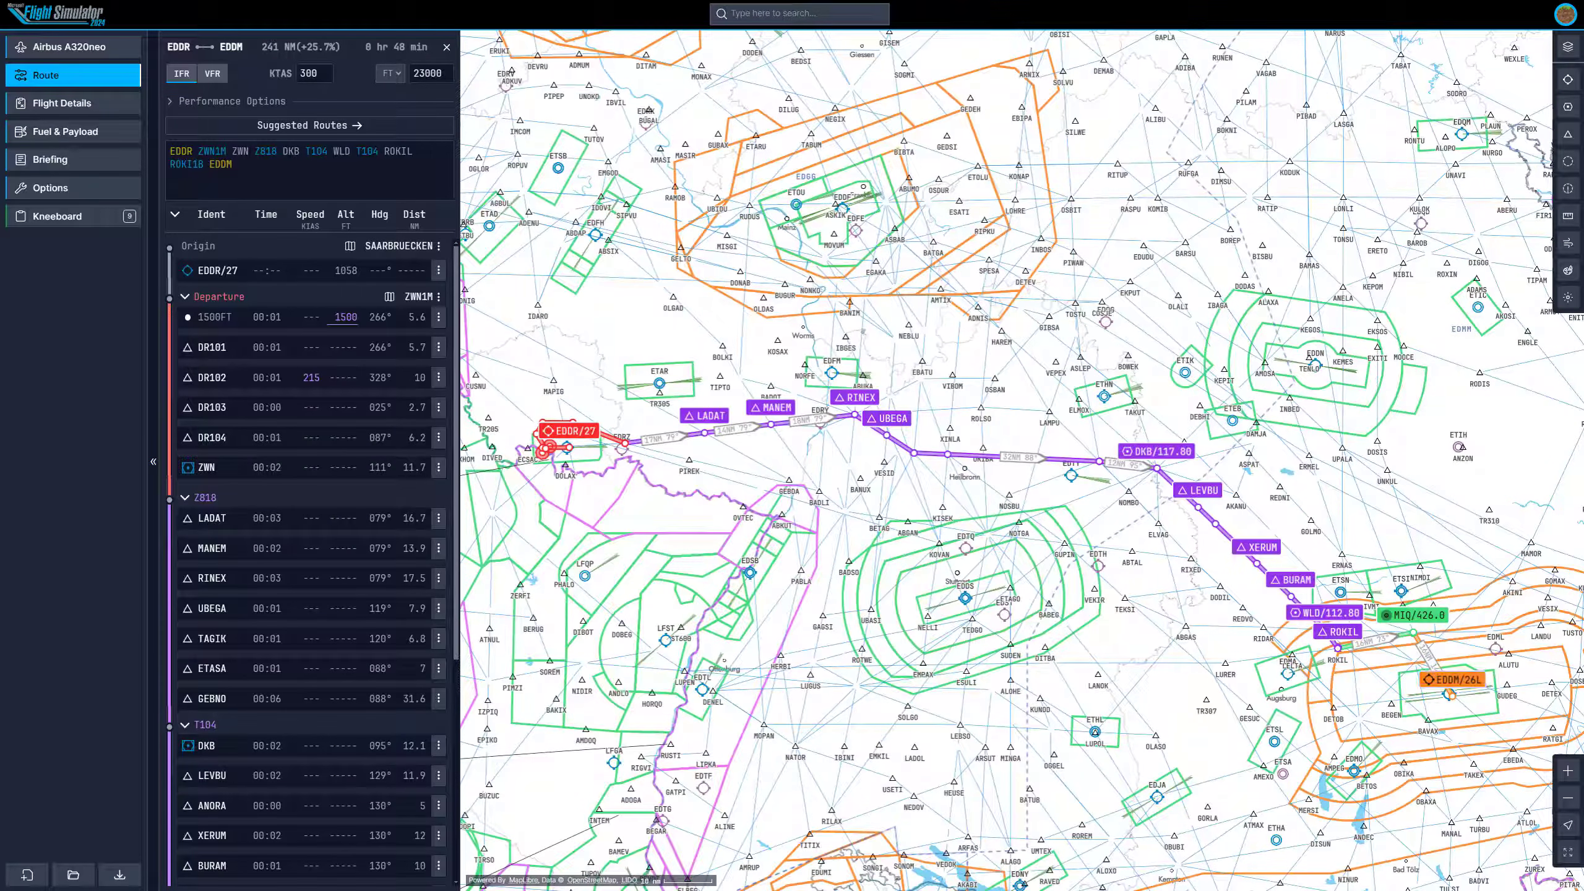
left_click_drag(1458, 680, 1034, 505)
scroll(1034, 505, "up", 5)
scroll(236, 520, "down", 5)
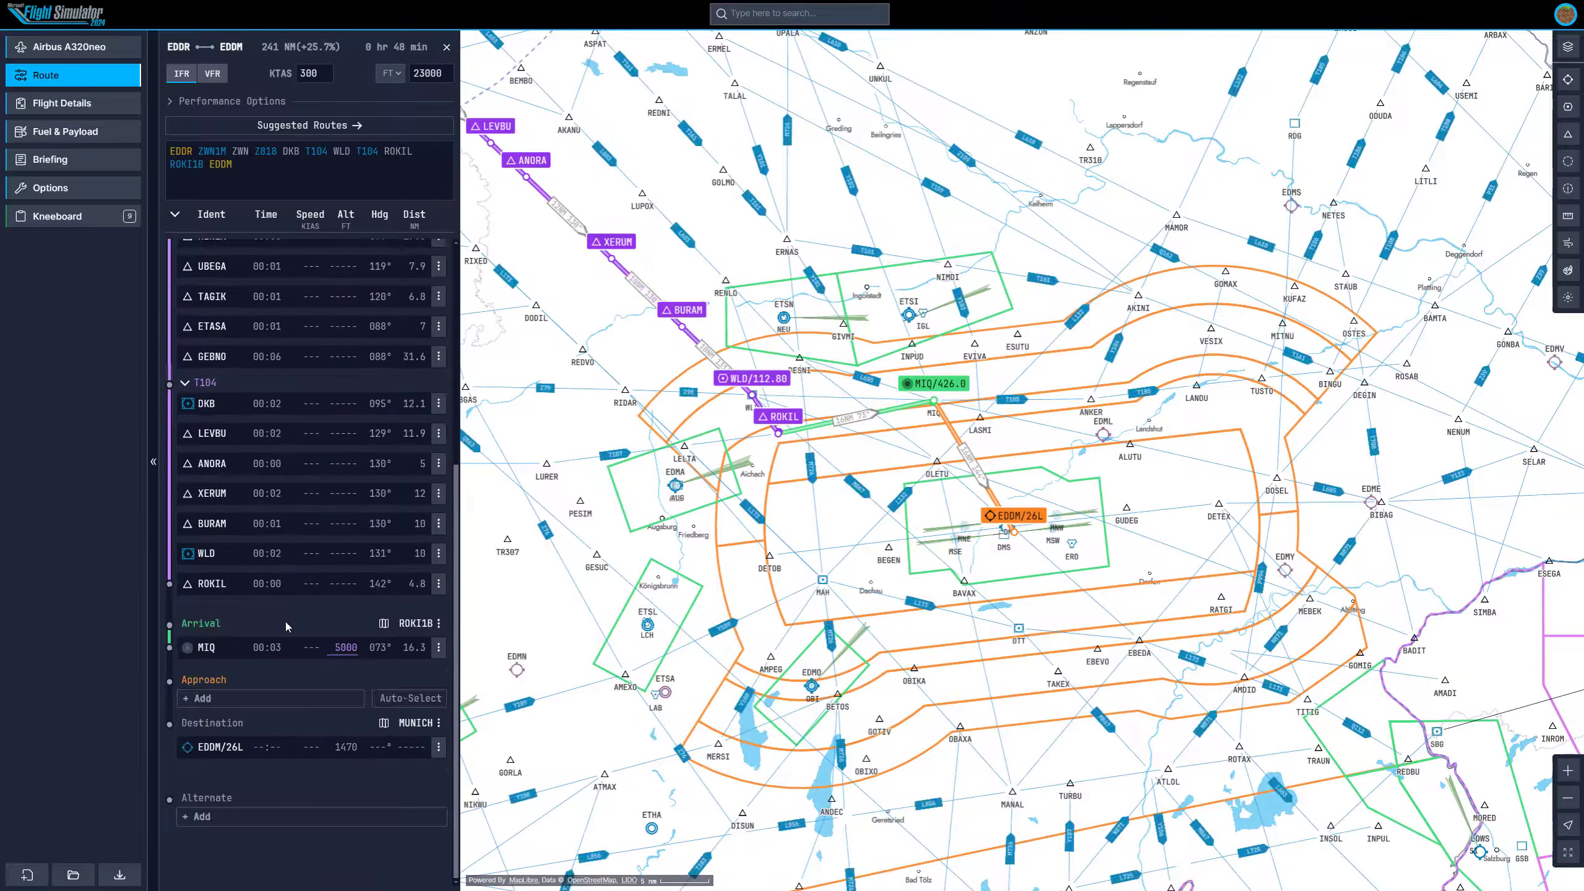
Add the ILS 26R approach with no transition and accept changing the destination runway to 26R.
left_click(212, 700)
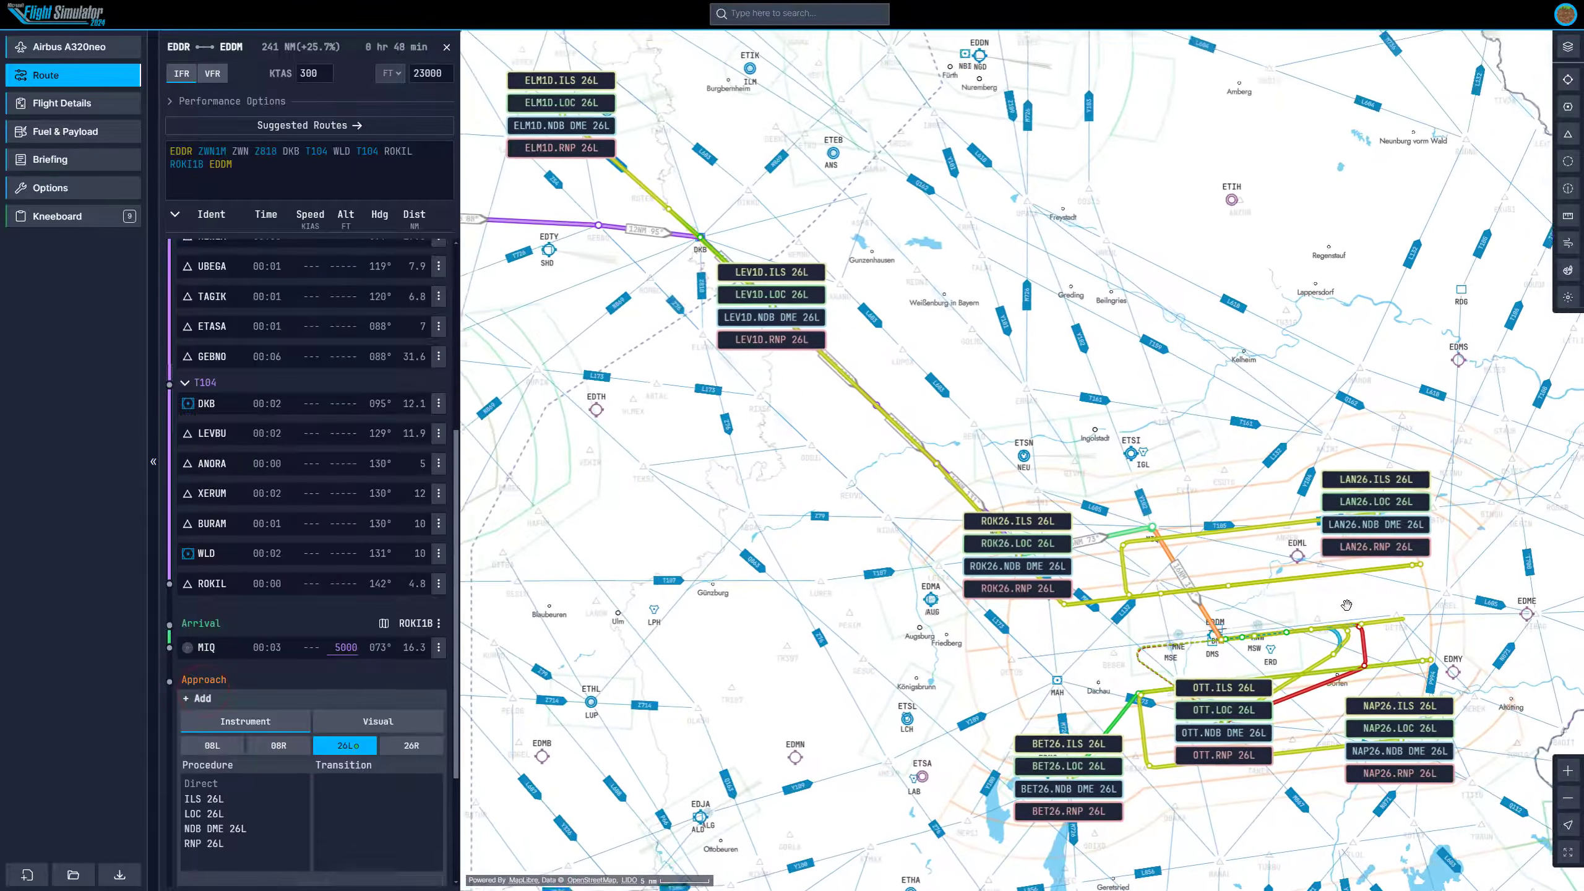
left_click_drag(1346, 605, 1148, 588)
scroll(1148, 588, "up", 5)
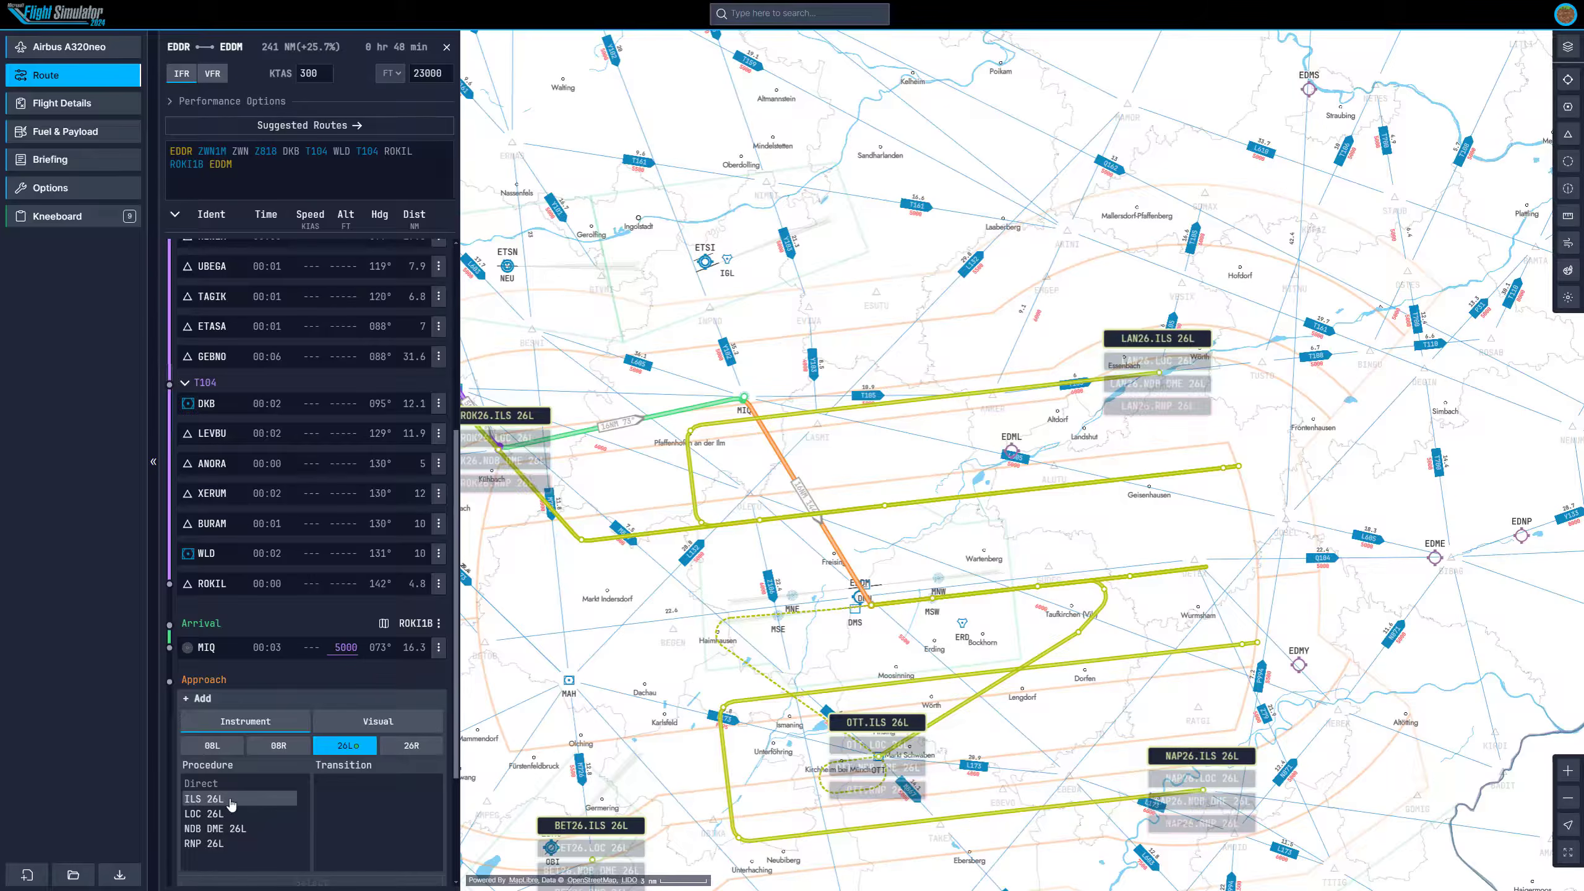
left_click(401, 746)
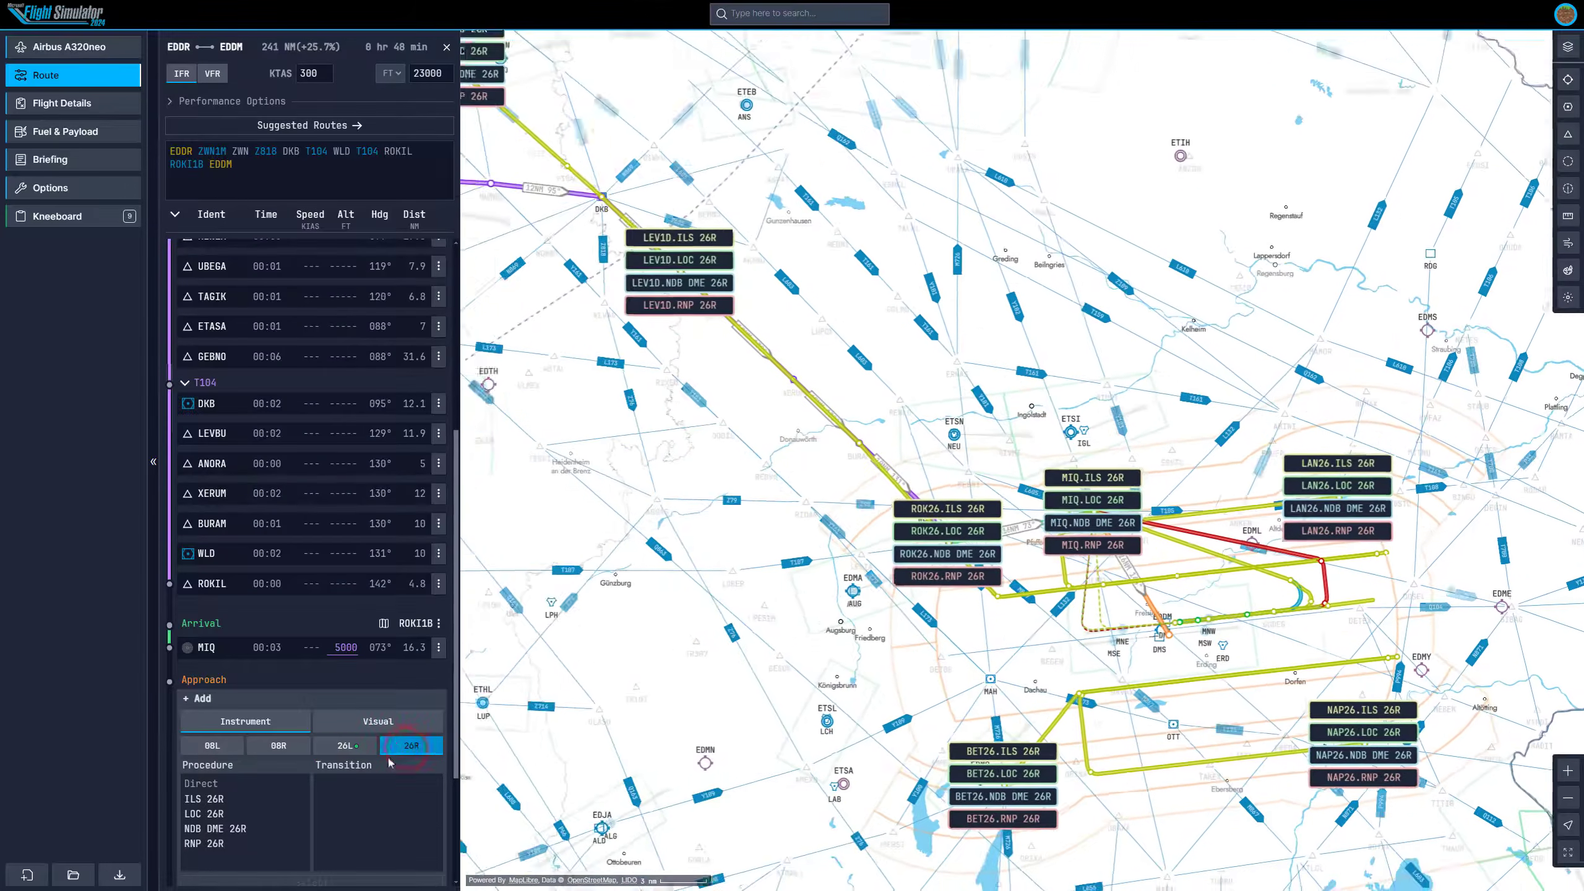
left_click(212, 801)
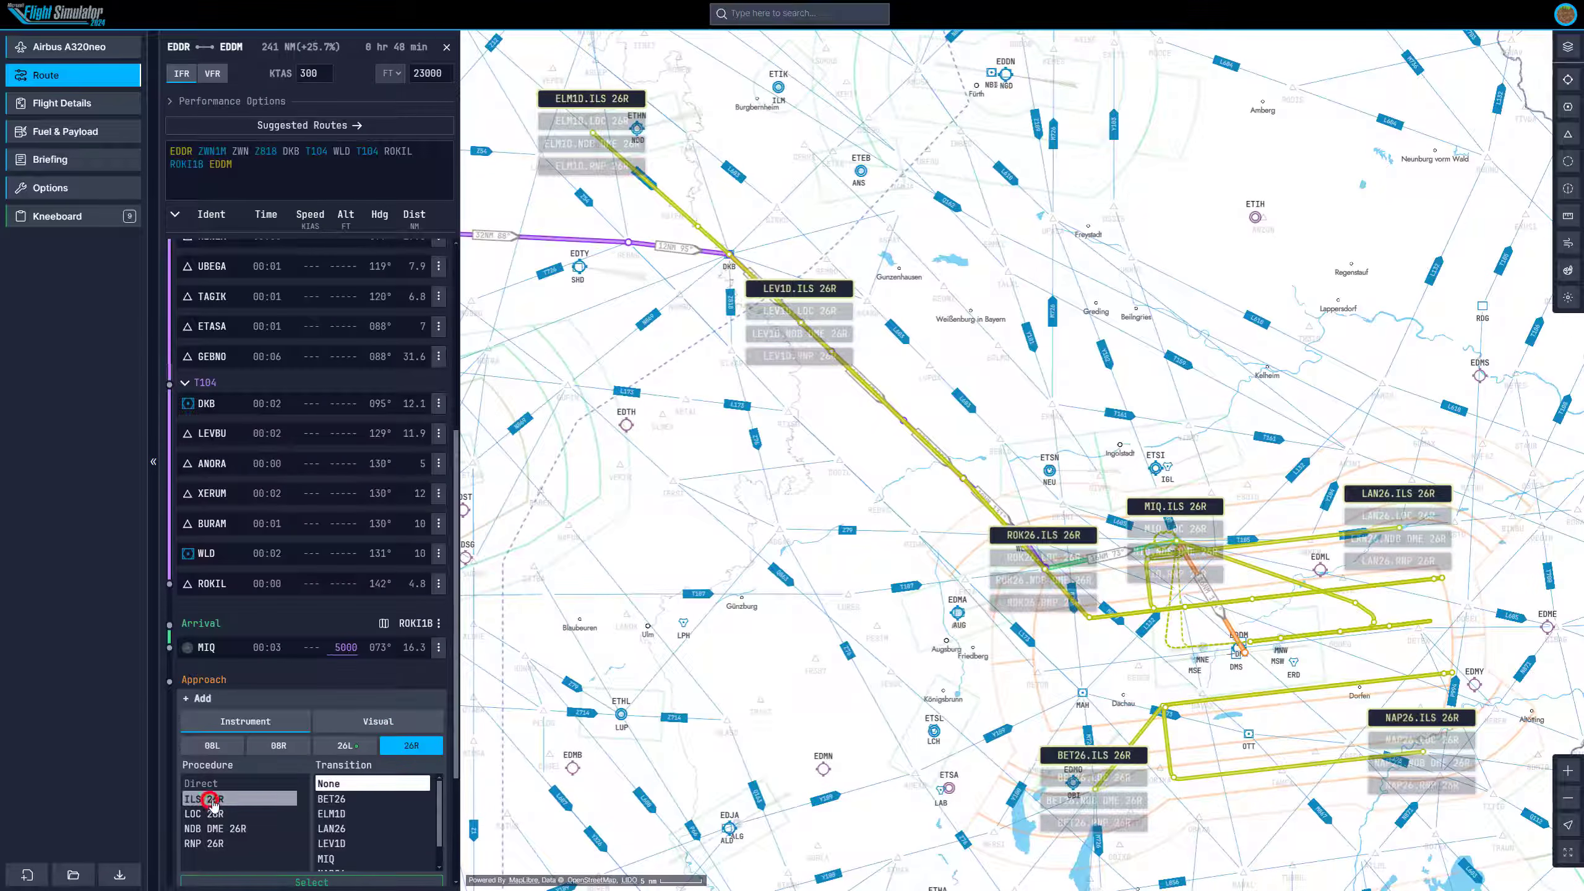
left_click(306, 702)
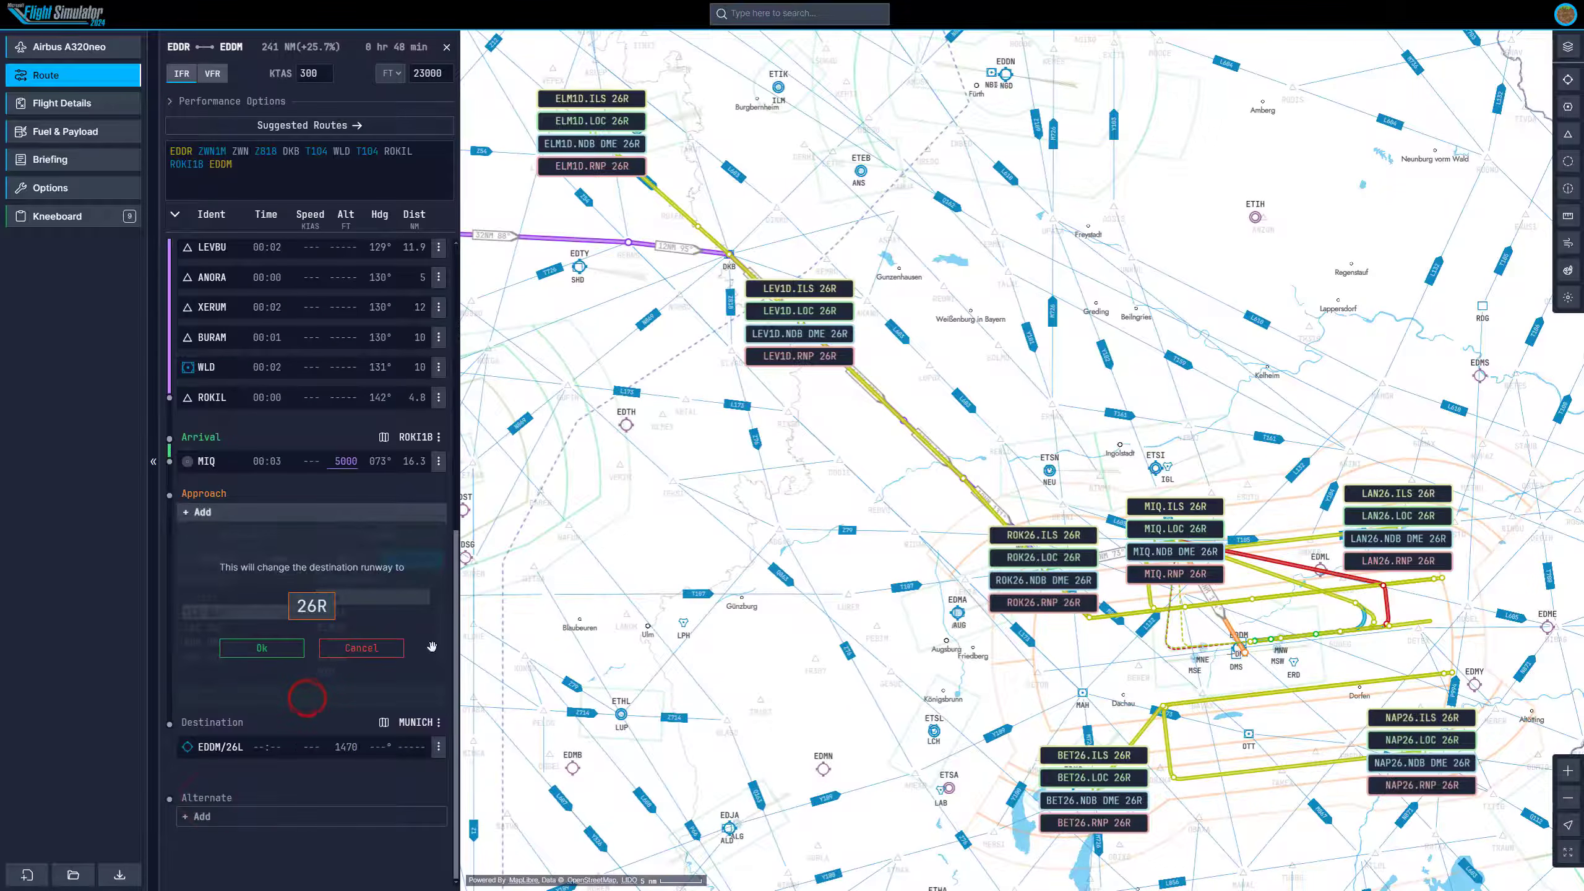
left_click(258, 649)
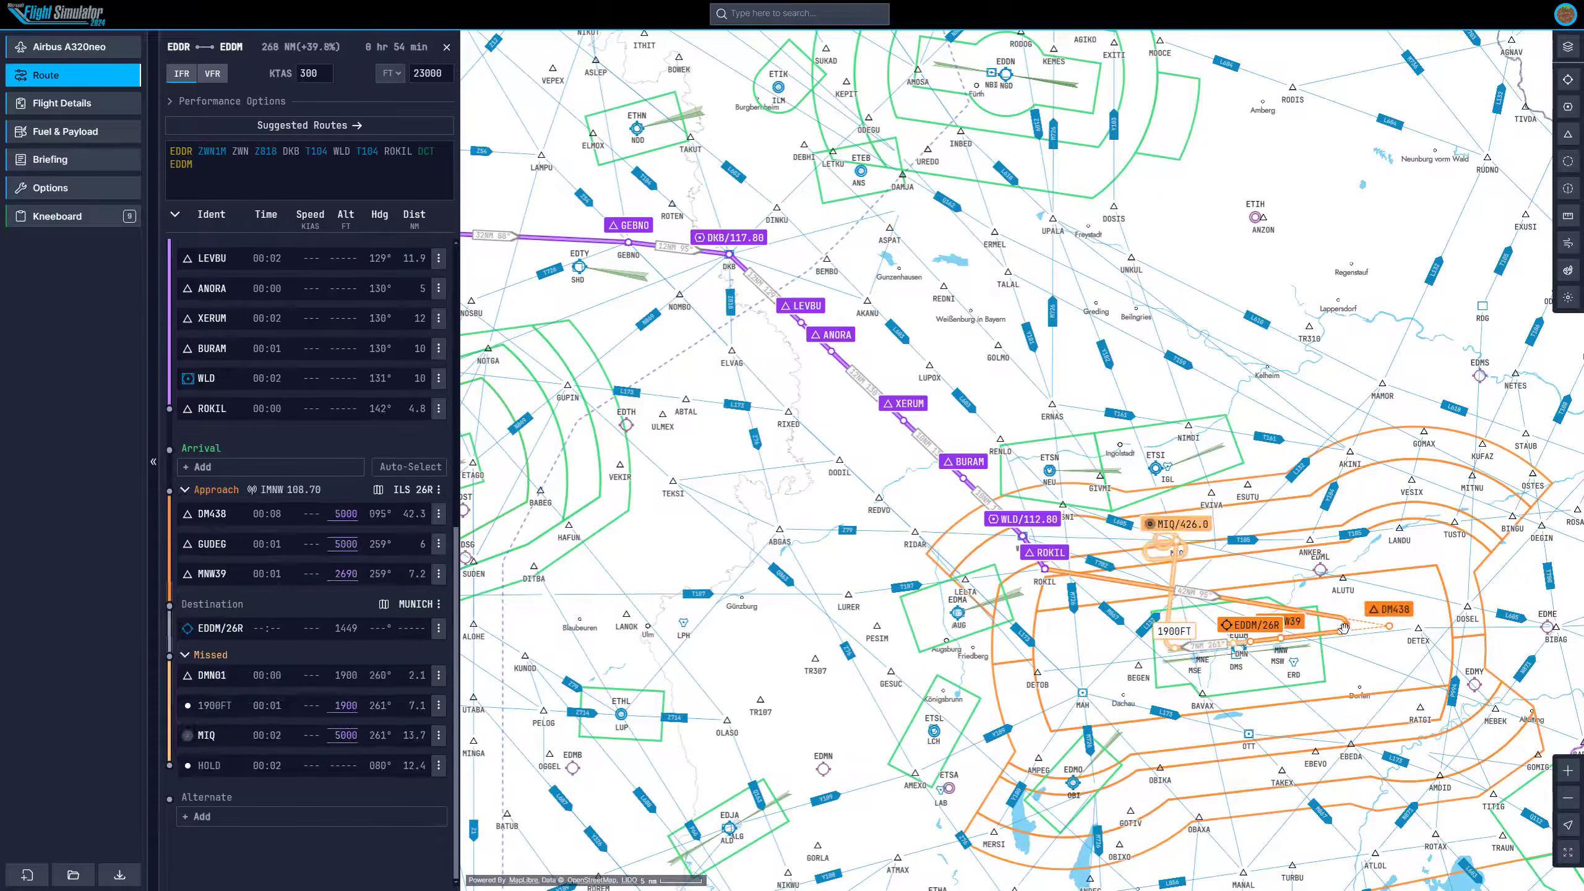
Examine the ILS 26R approach path around Munich on the map.
left_click_drag(1042, 672, 912, 659)
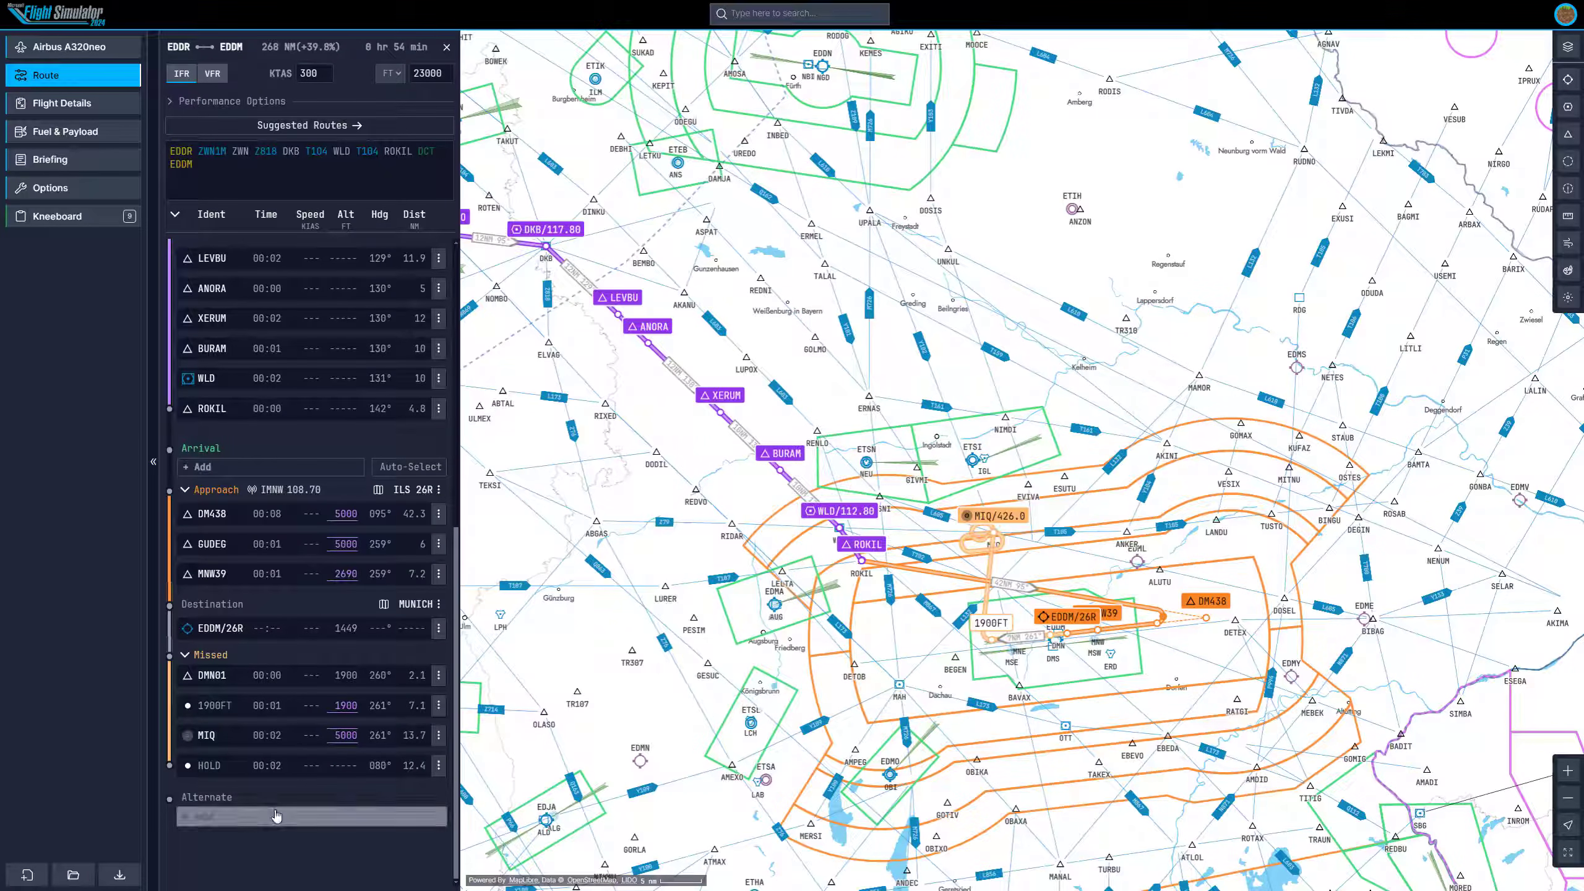
left_click_drag(669, 479, 1002, 563)
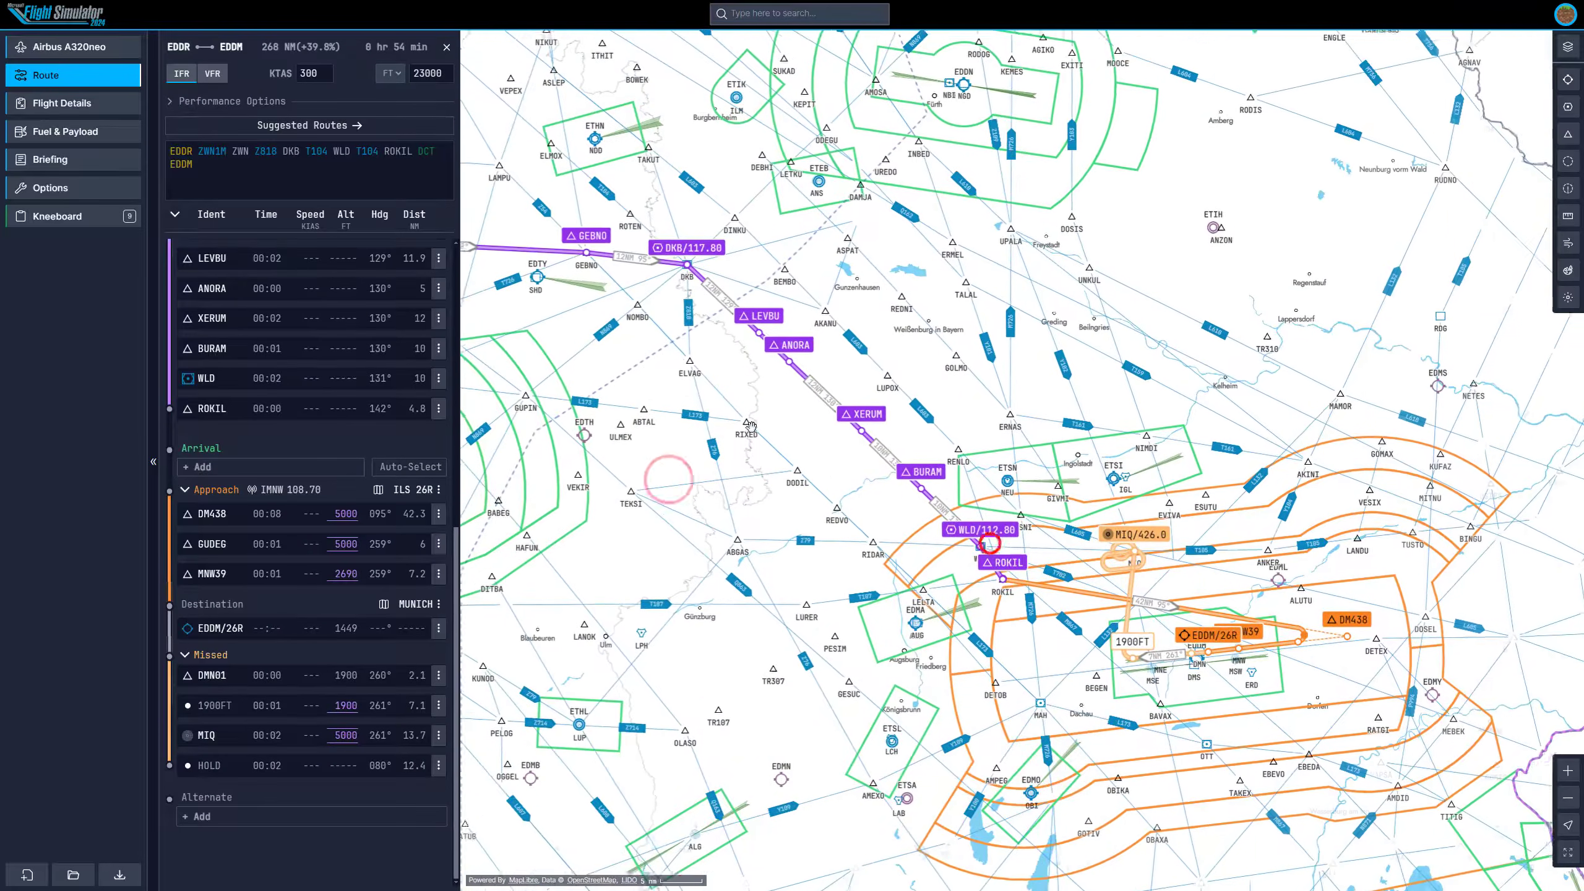
left_click(948, 636)
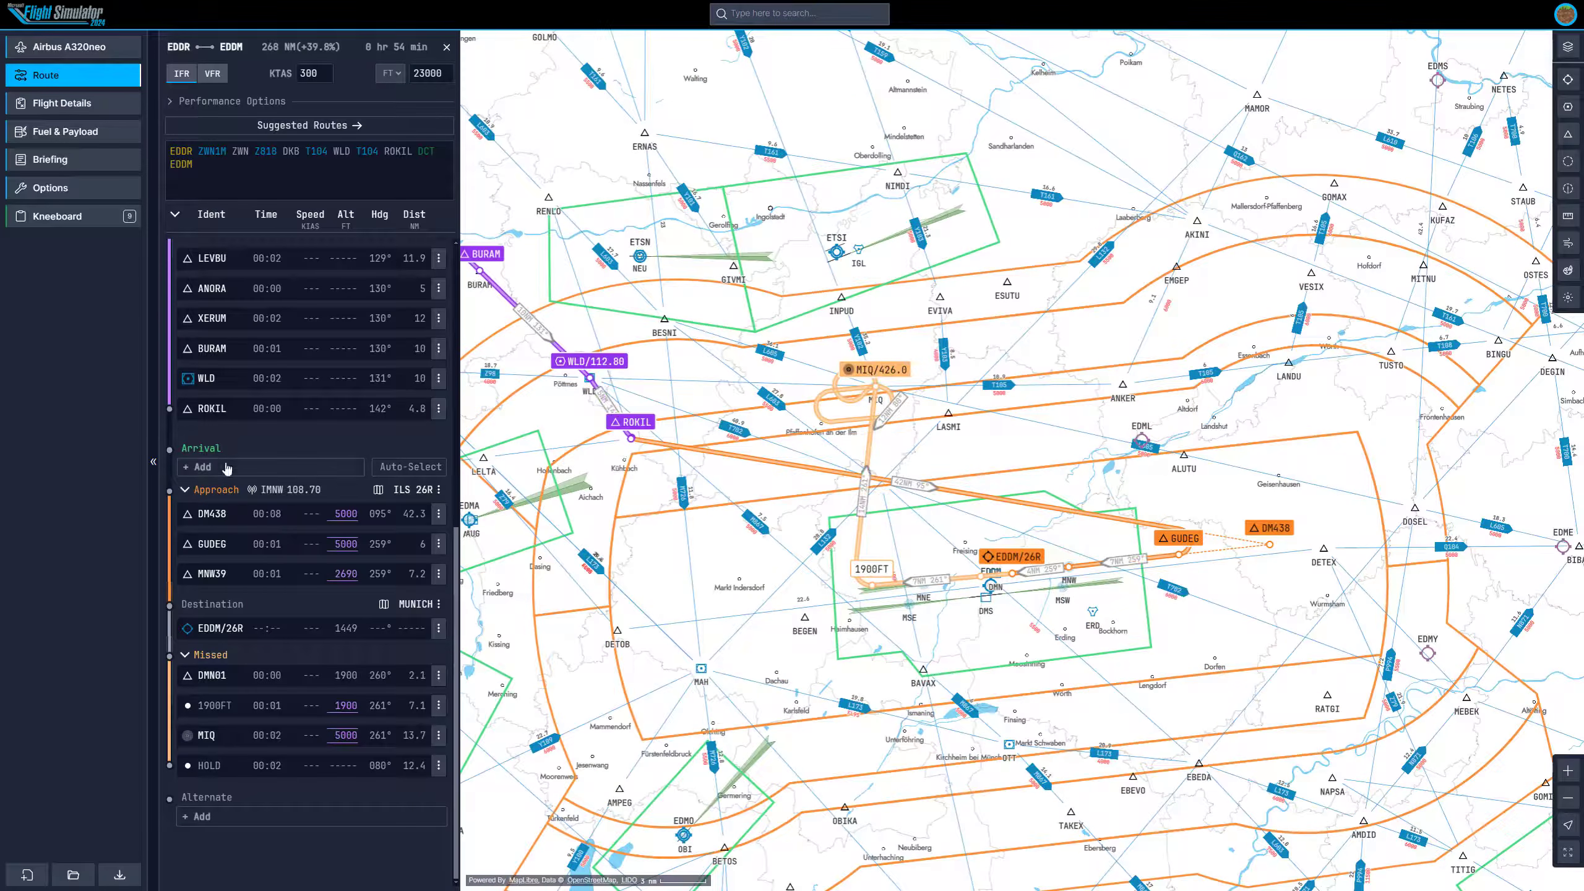
Add the ROKI1B arrival procedure for runway 26R.
left_click(233, 469)
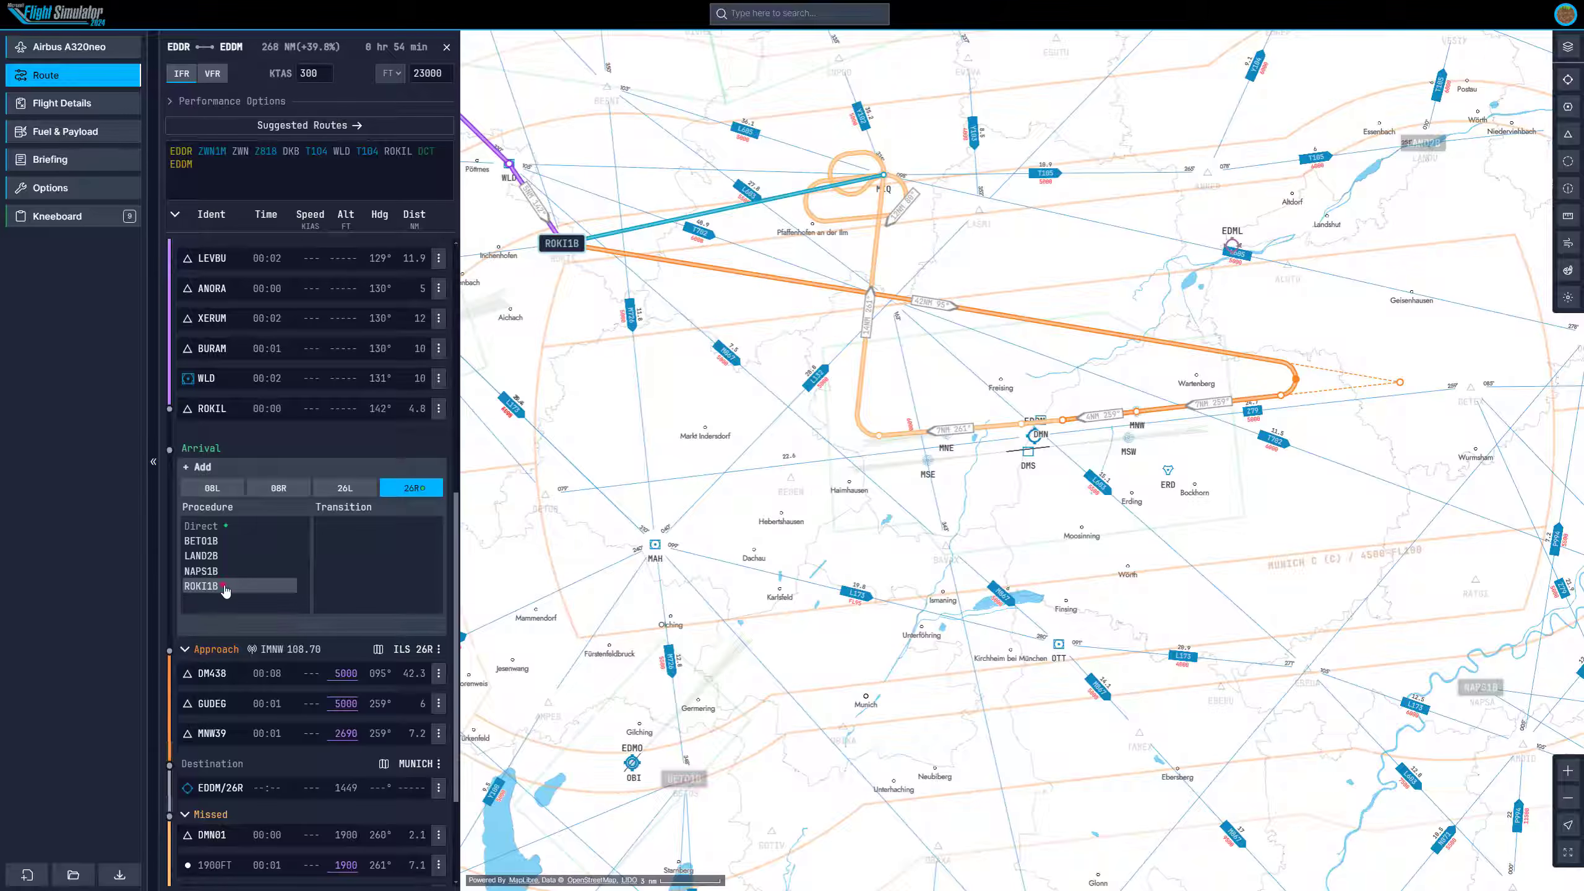
left_click(226, 590)
left_click(313, 626)
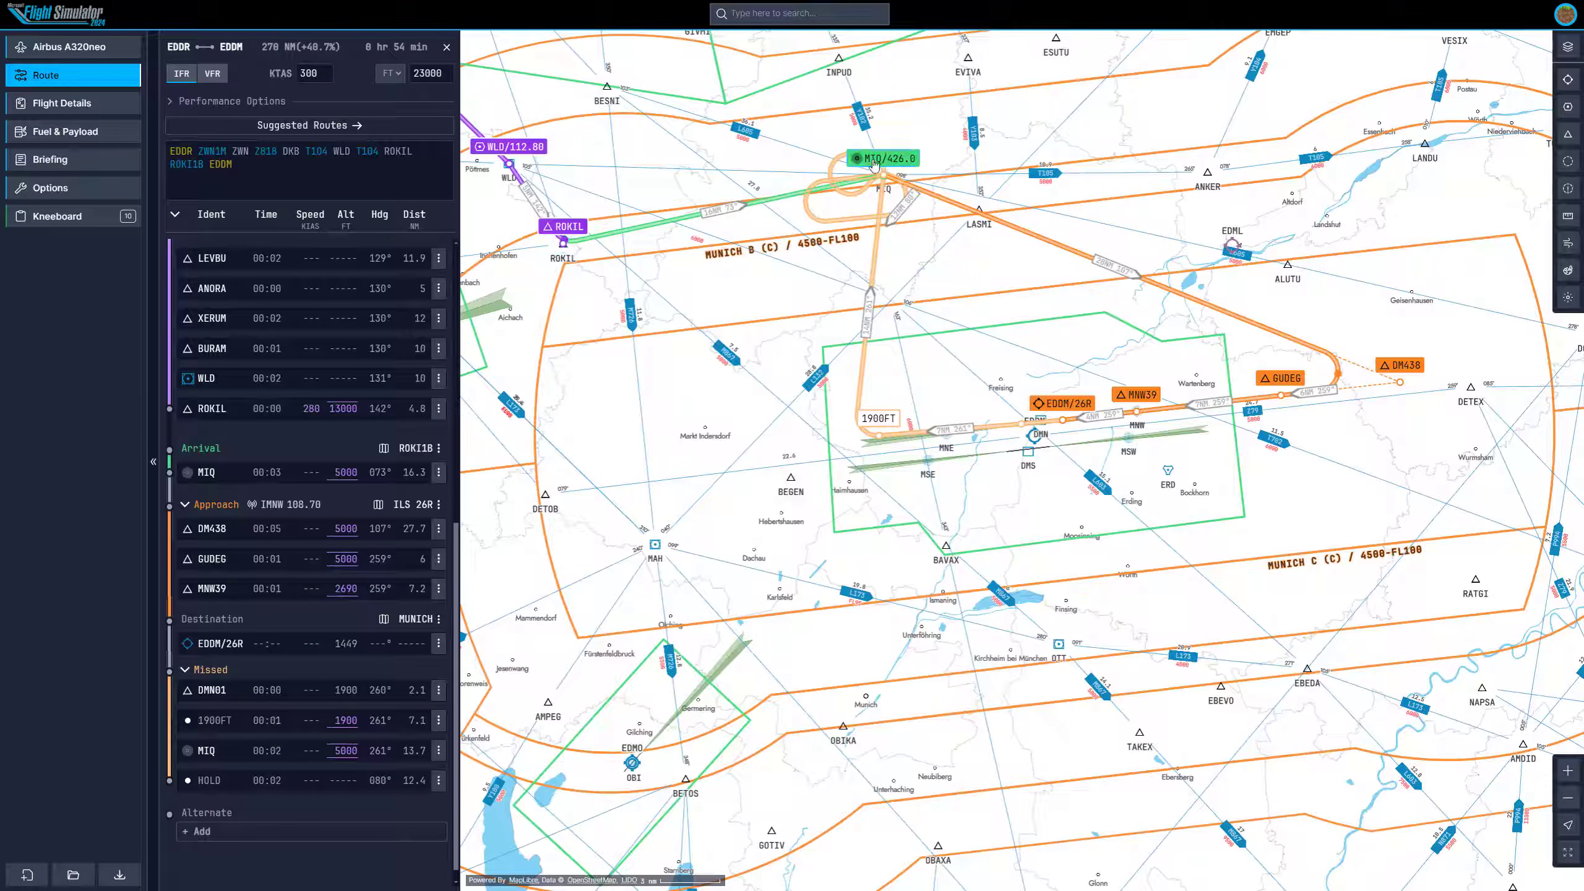
Edit the route string to remove WLD and its T104 segment, so T104 runs from DKB directly to ROKIL, and save.
scroll(1073, 417, "down", 5)
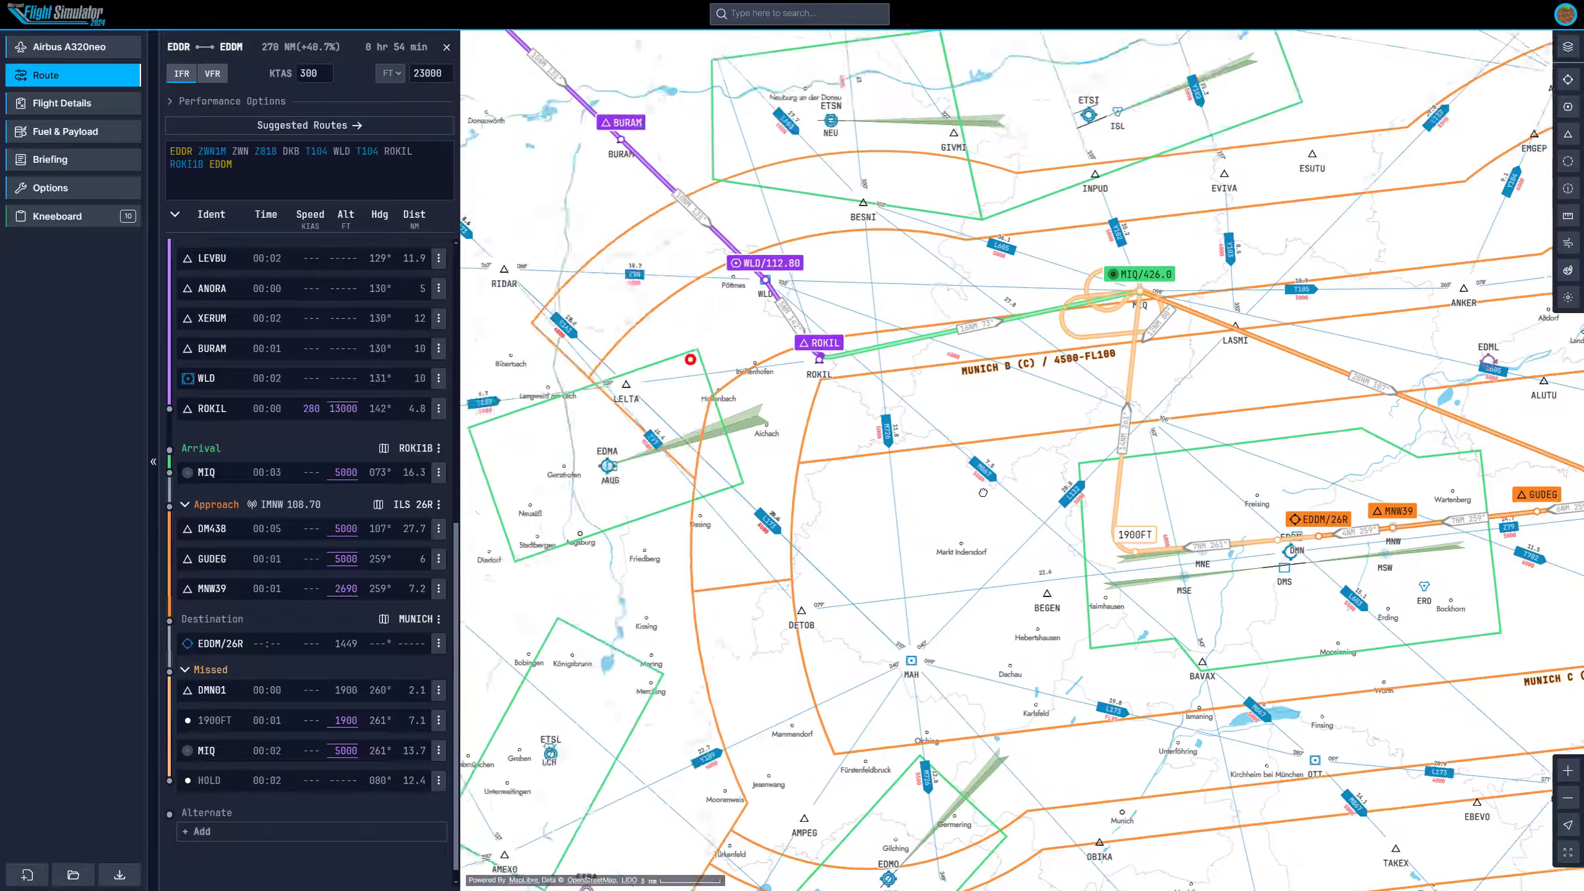
scroll(1039, 527, "down", 2)
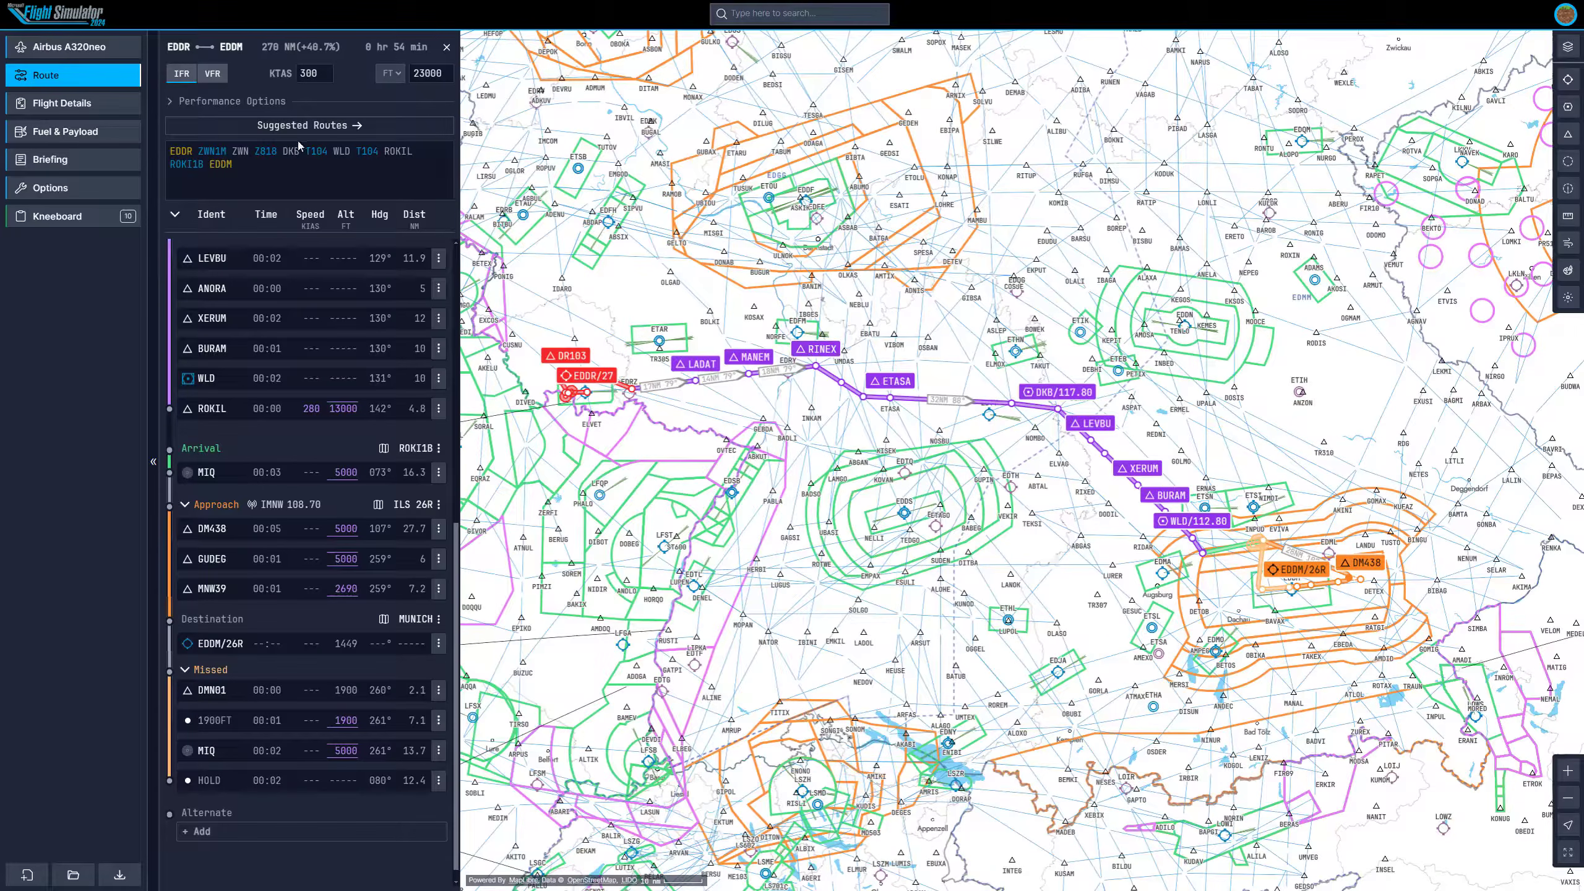
left_click(336, 150)
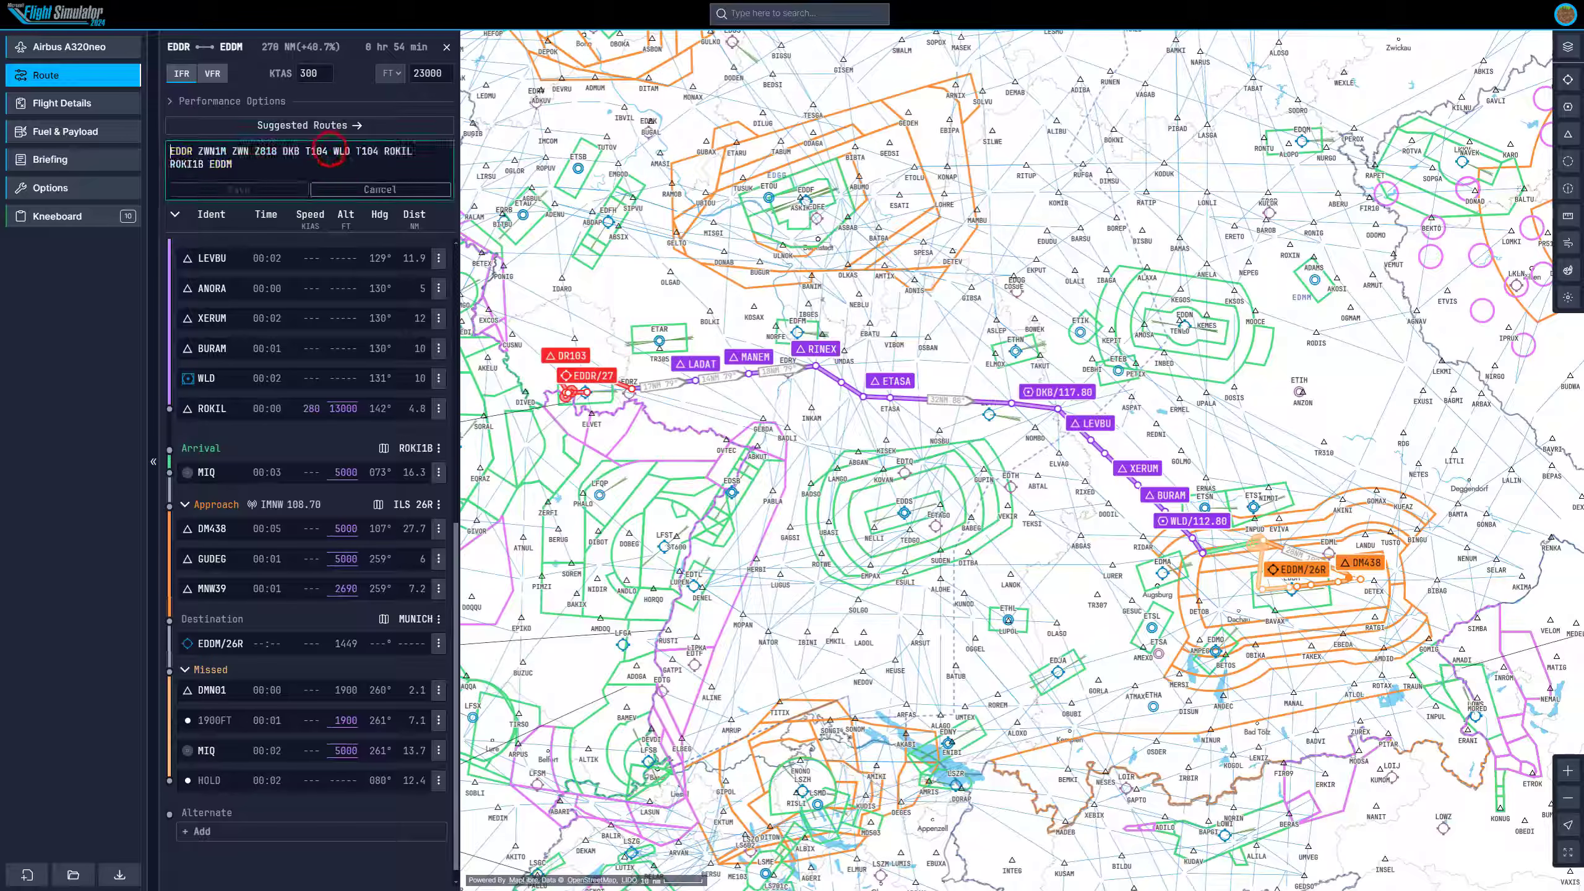
mouse_move(351, 151)
left_mouse_down()
mouse_move(379, 150)
mouse_move(334, 151)
left_mouse_up()
key("BackSpace")
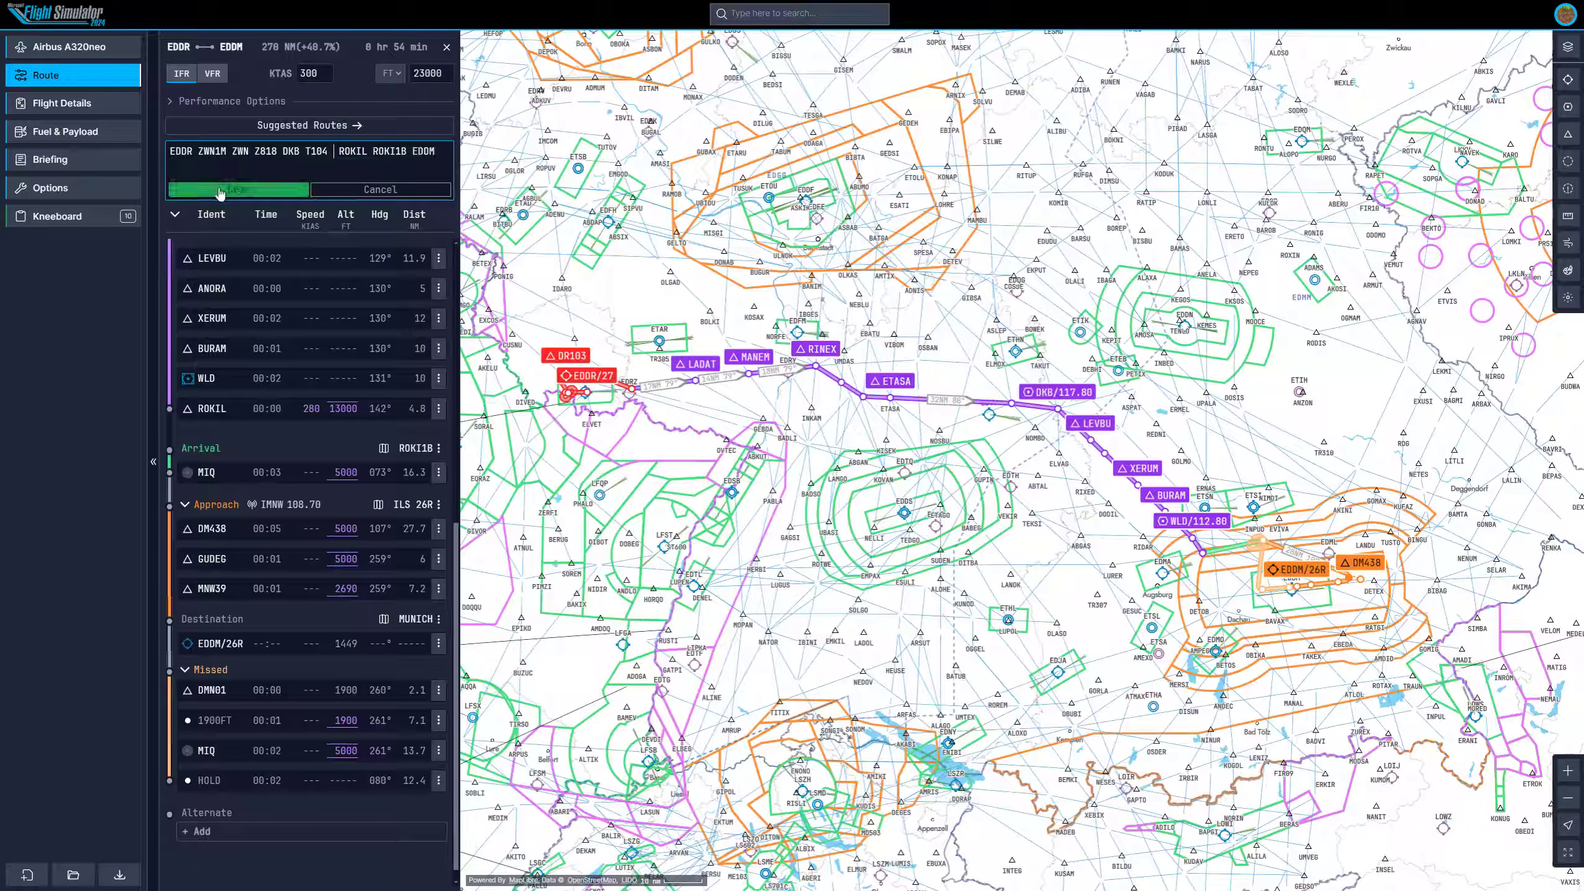
left_click(218, 188)
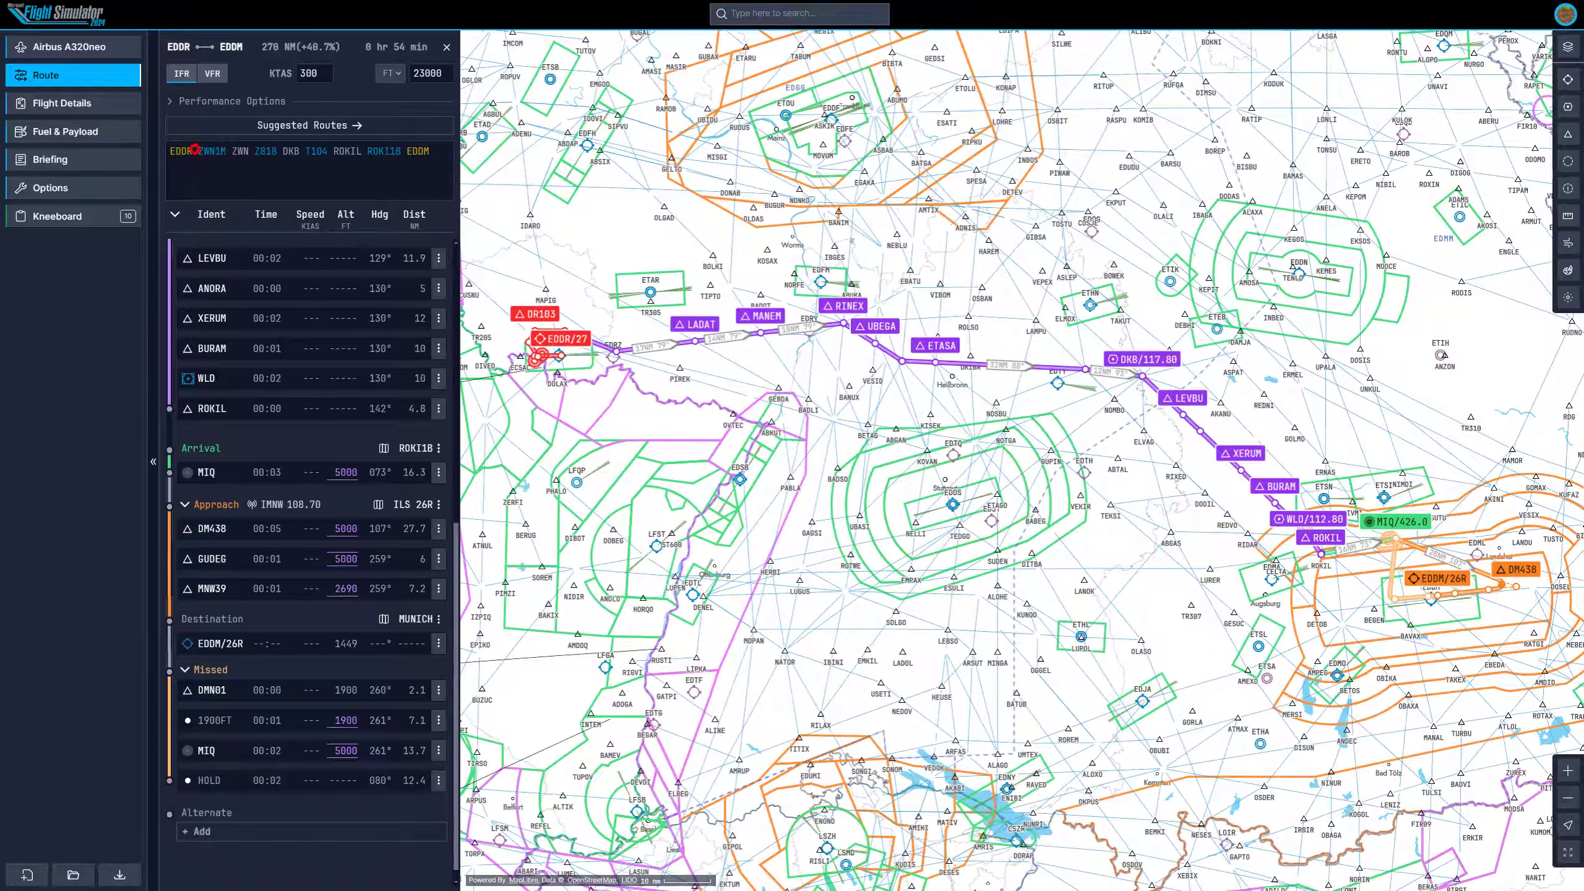
left_click(202, 151)
left_click_drag(202, 151, 400, 151)
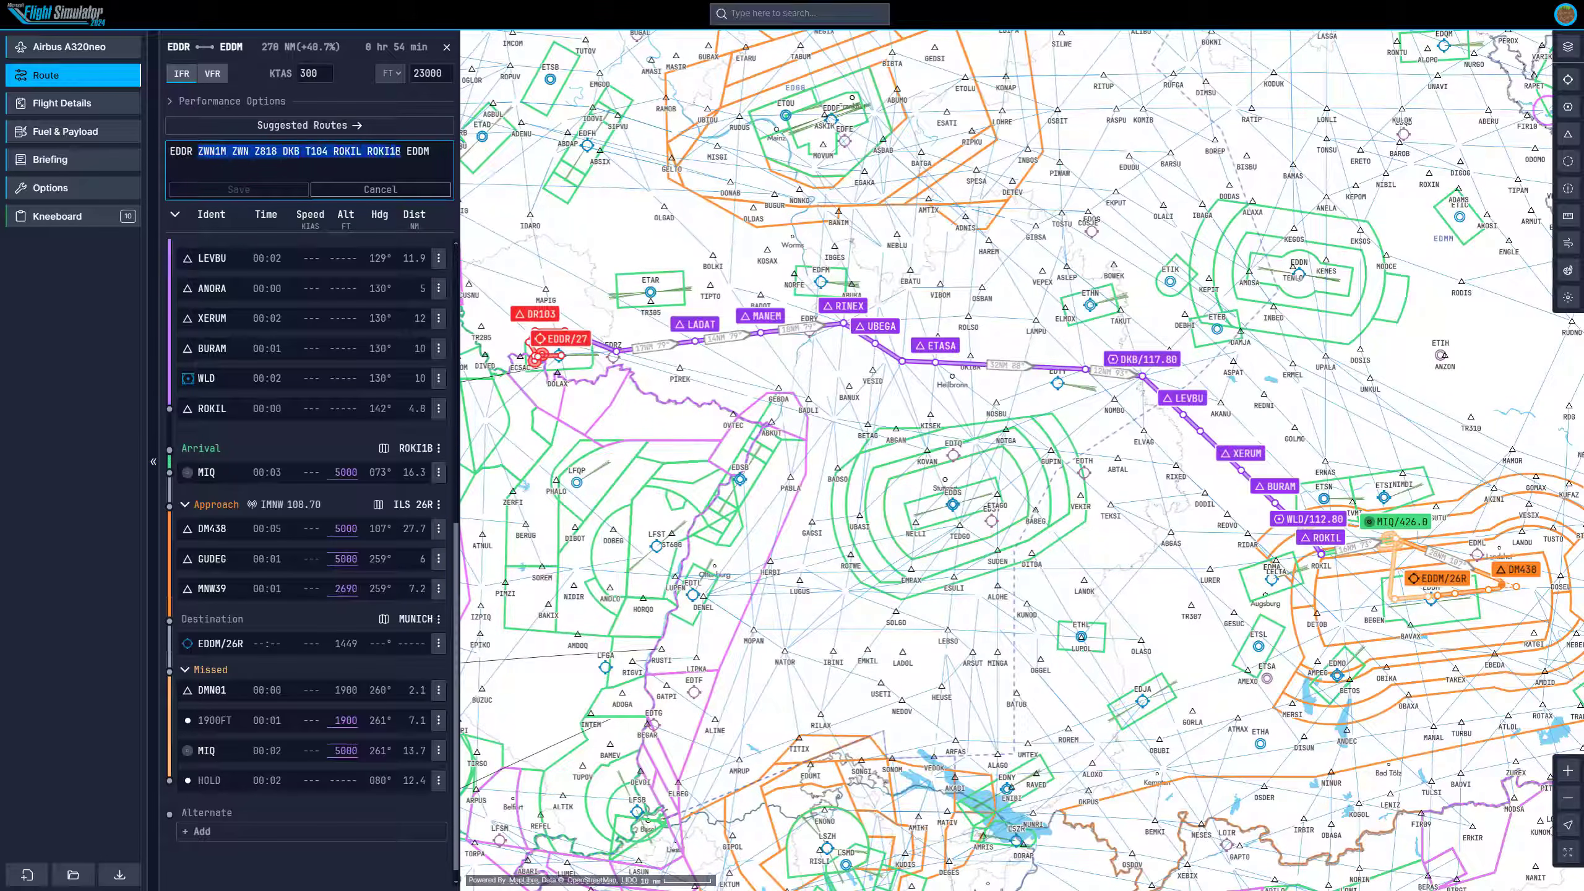
left_click(417, 190)
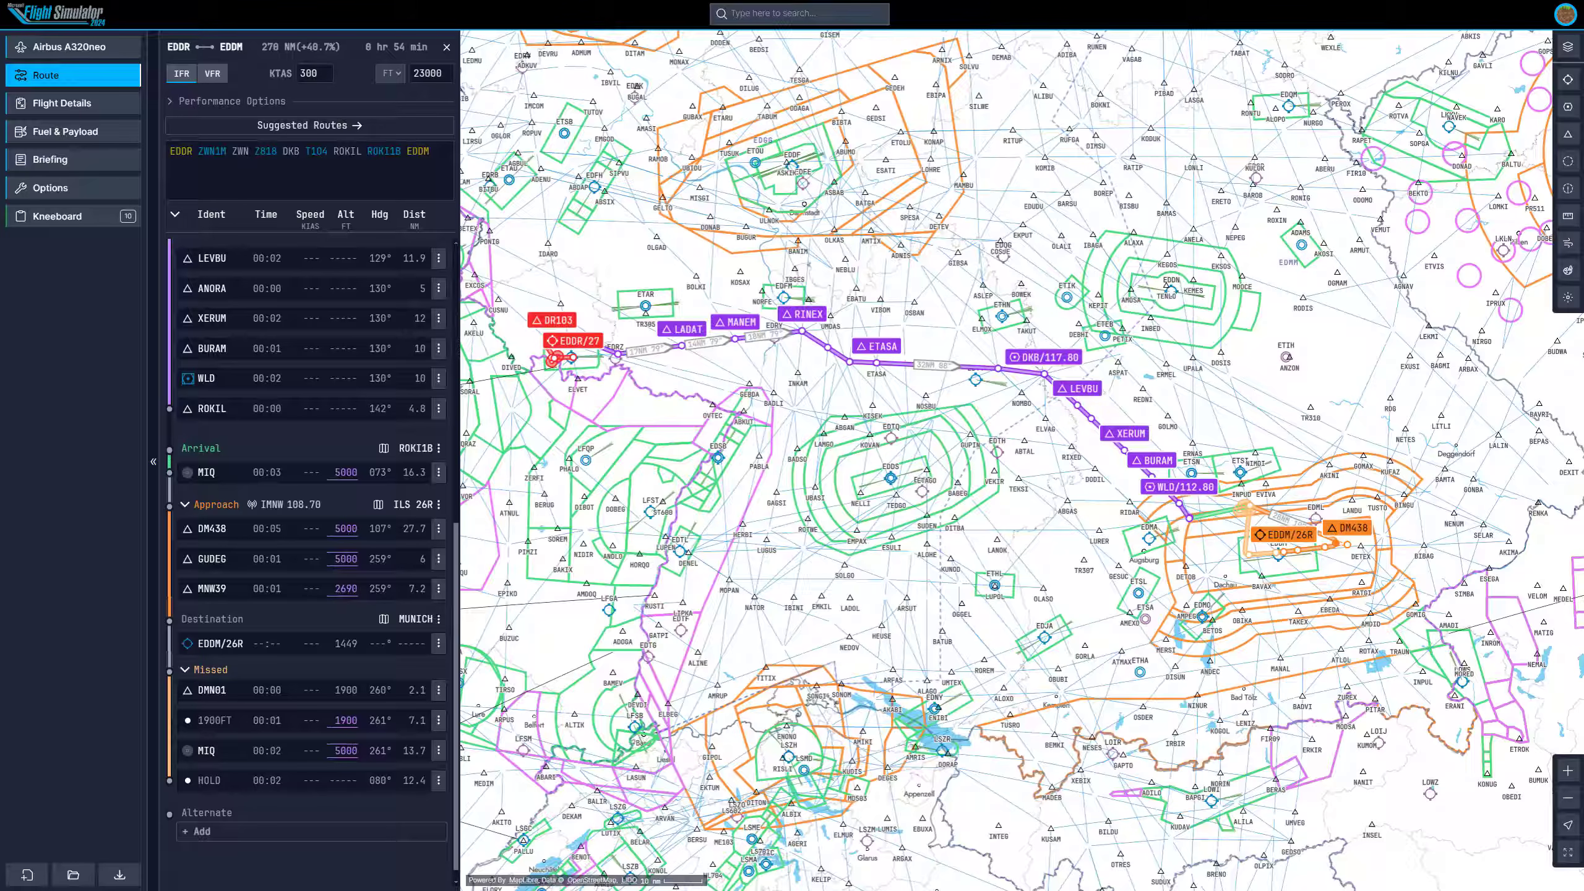
Open the flight details and set the airline to Lufthansa with flight number and ATC callsign 1183.
left_click(95, 110)
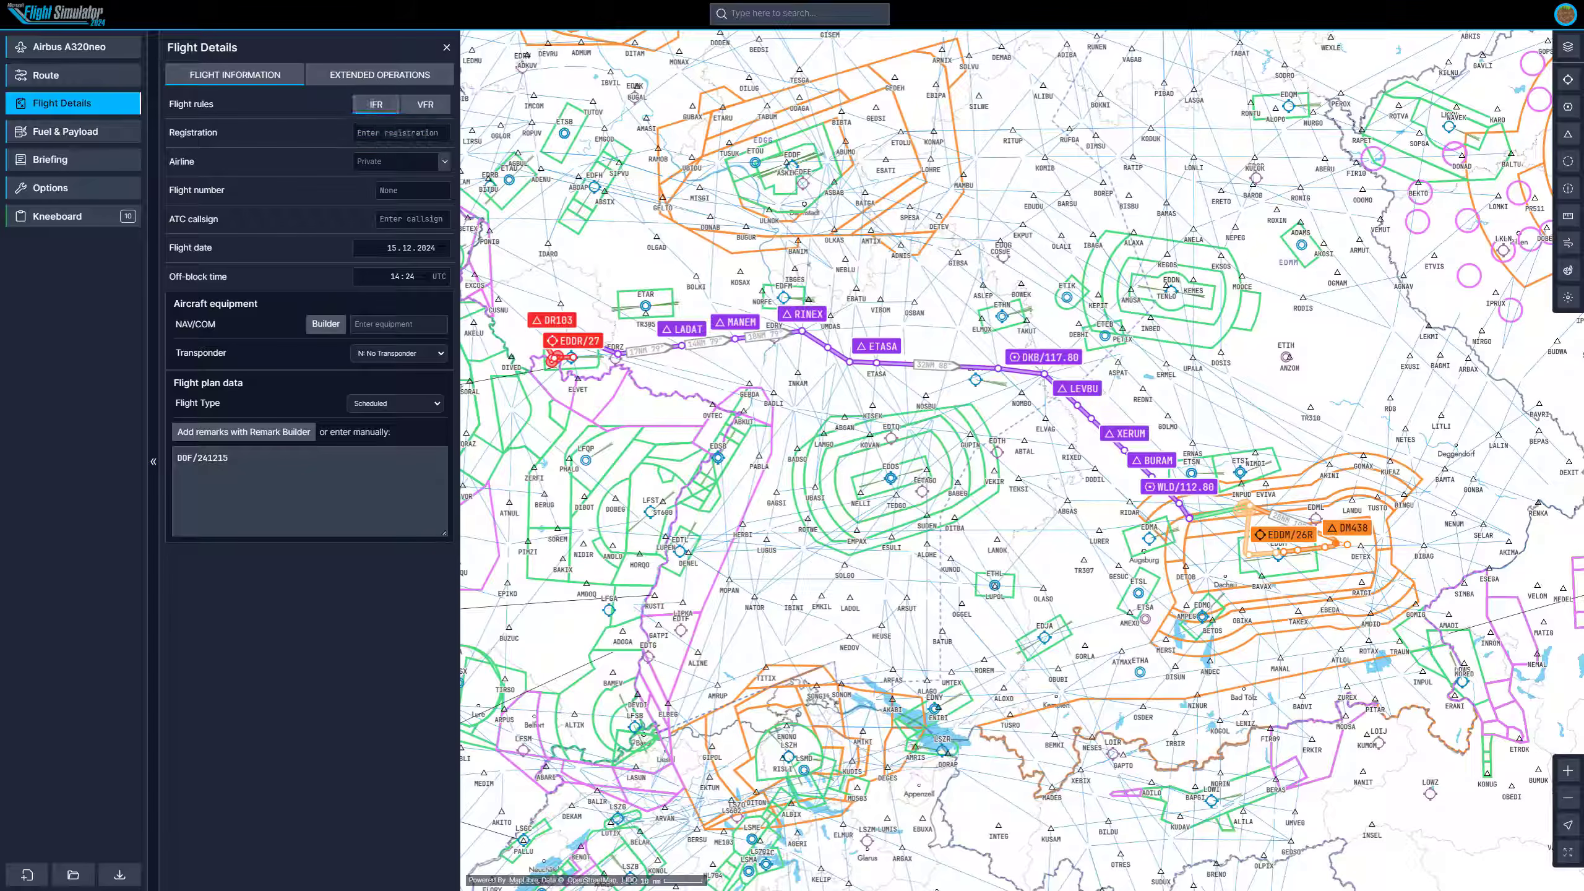
left_click(401, 162)
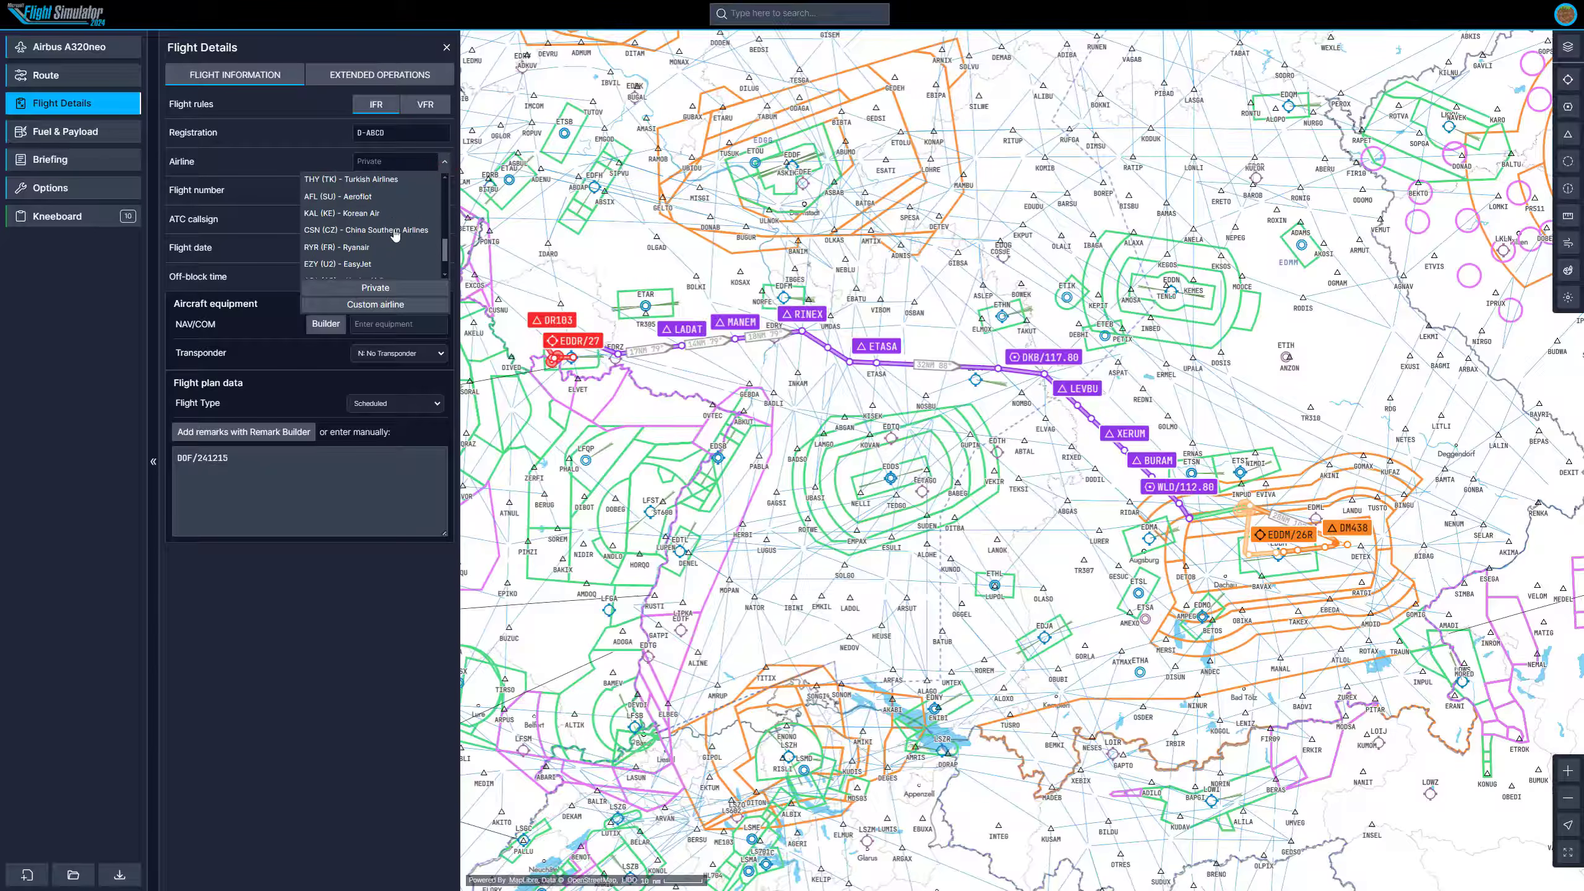
scroll(393, 234, "up", 5)
left_click(372, 234)
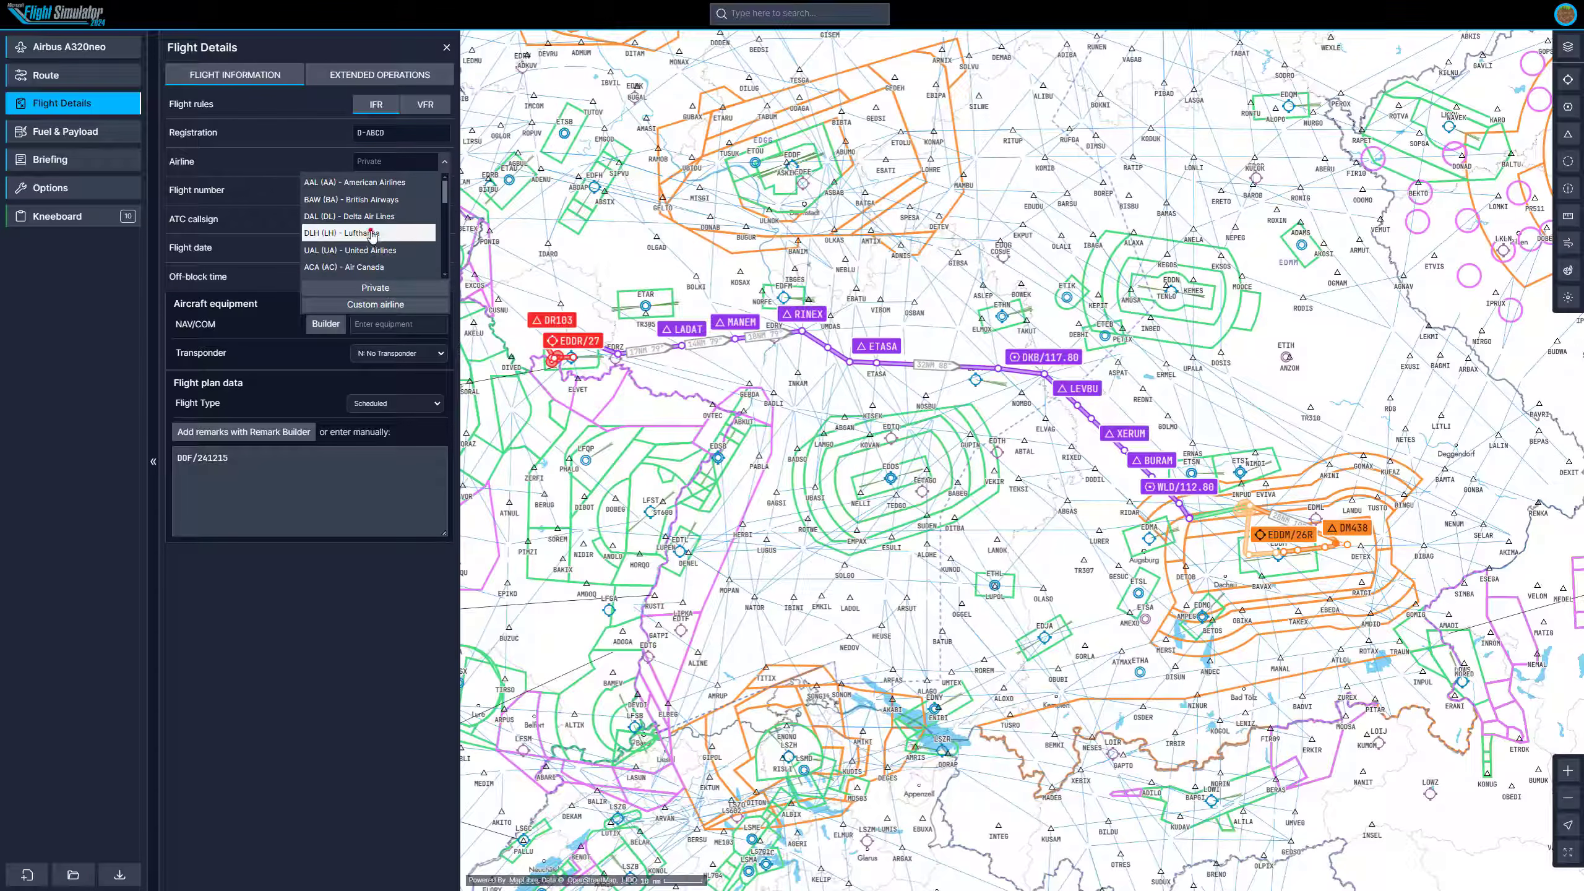
left_click(416, 192)
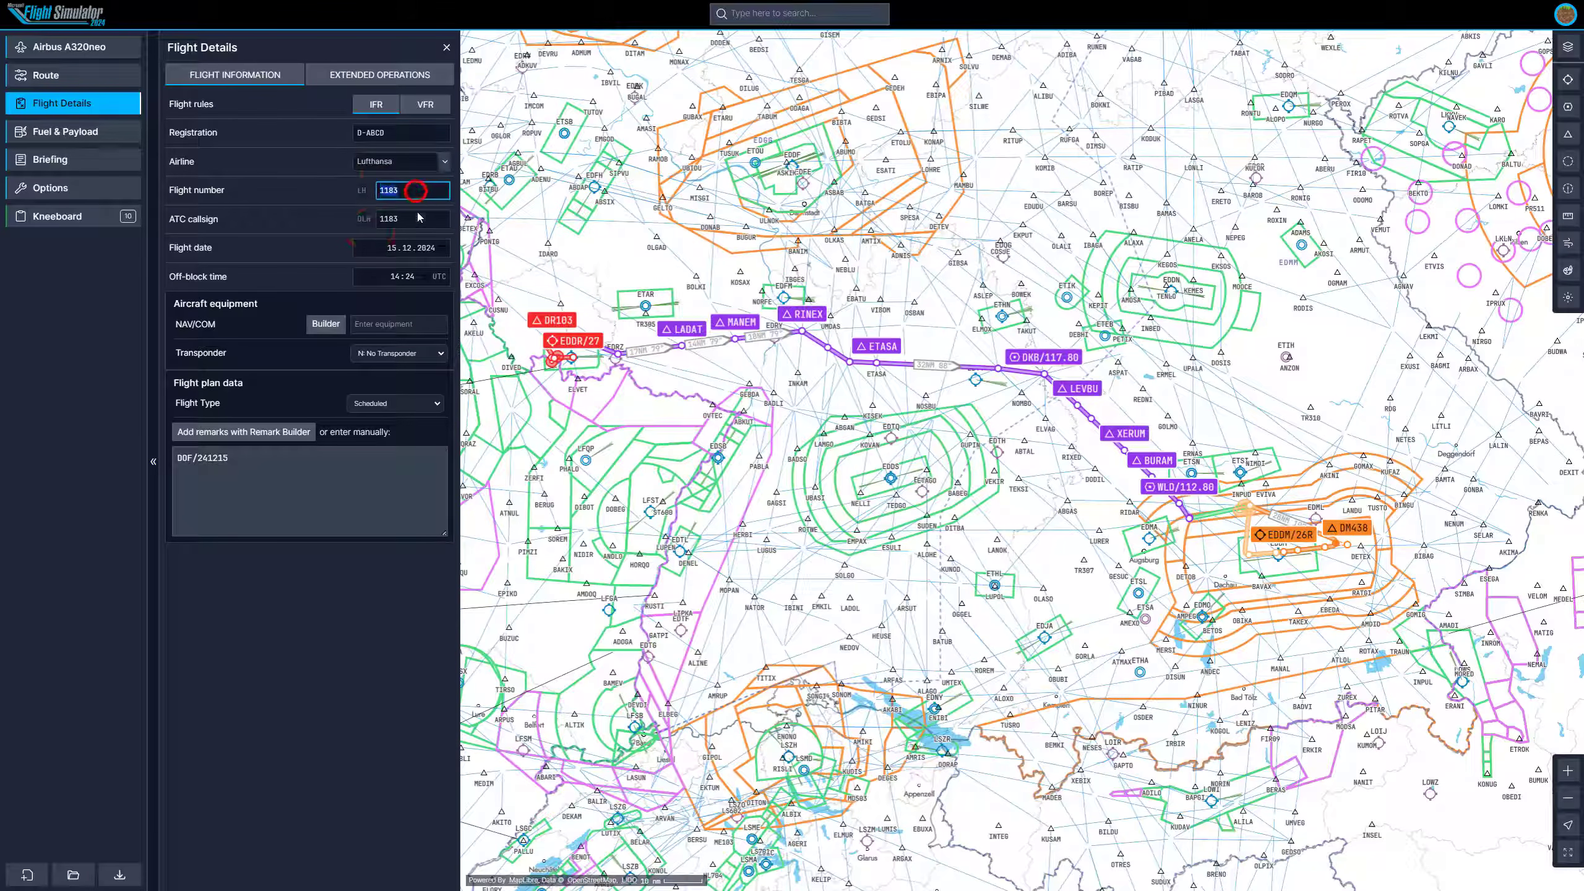
left_click(419, 218)
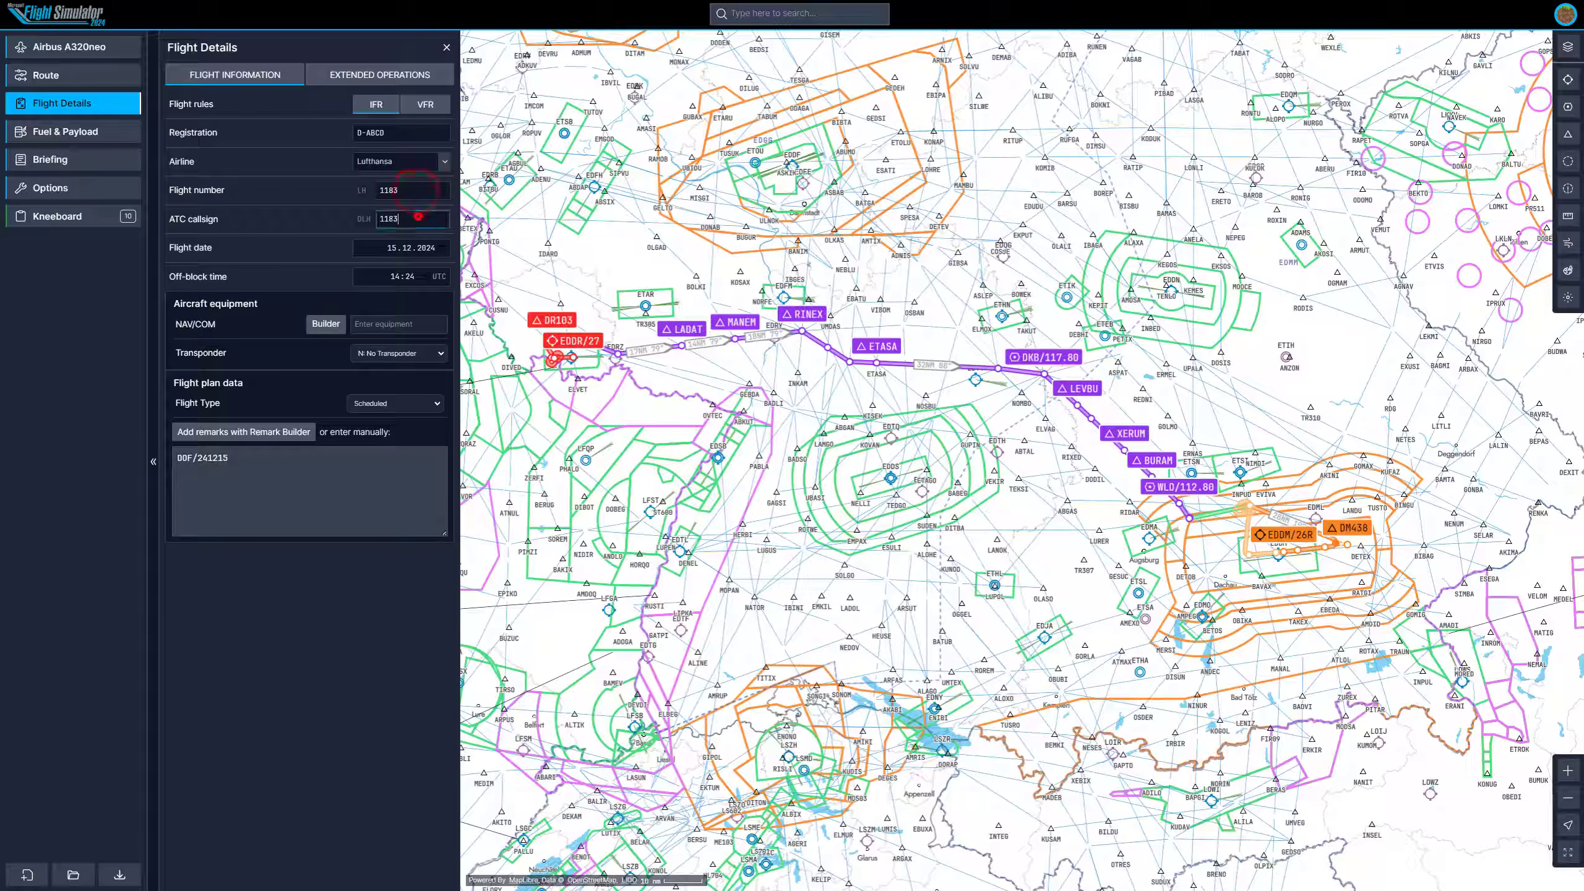
left_click(287, 242)
Set the NAV/COM equipment to L: ILS using the equipment builder.
left_click(326, 325)
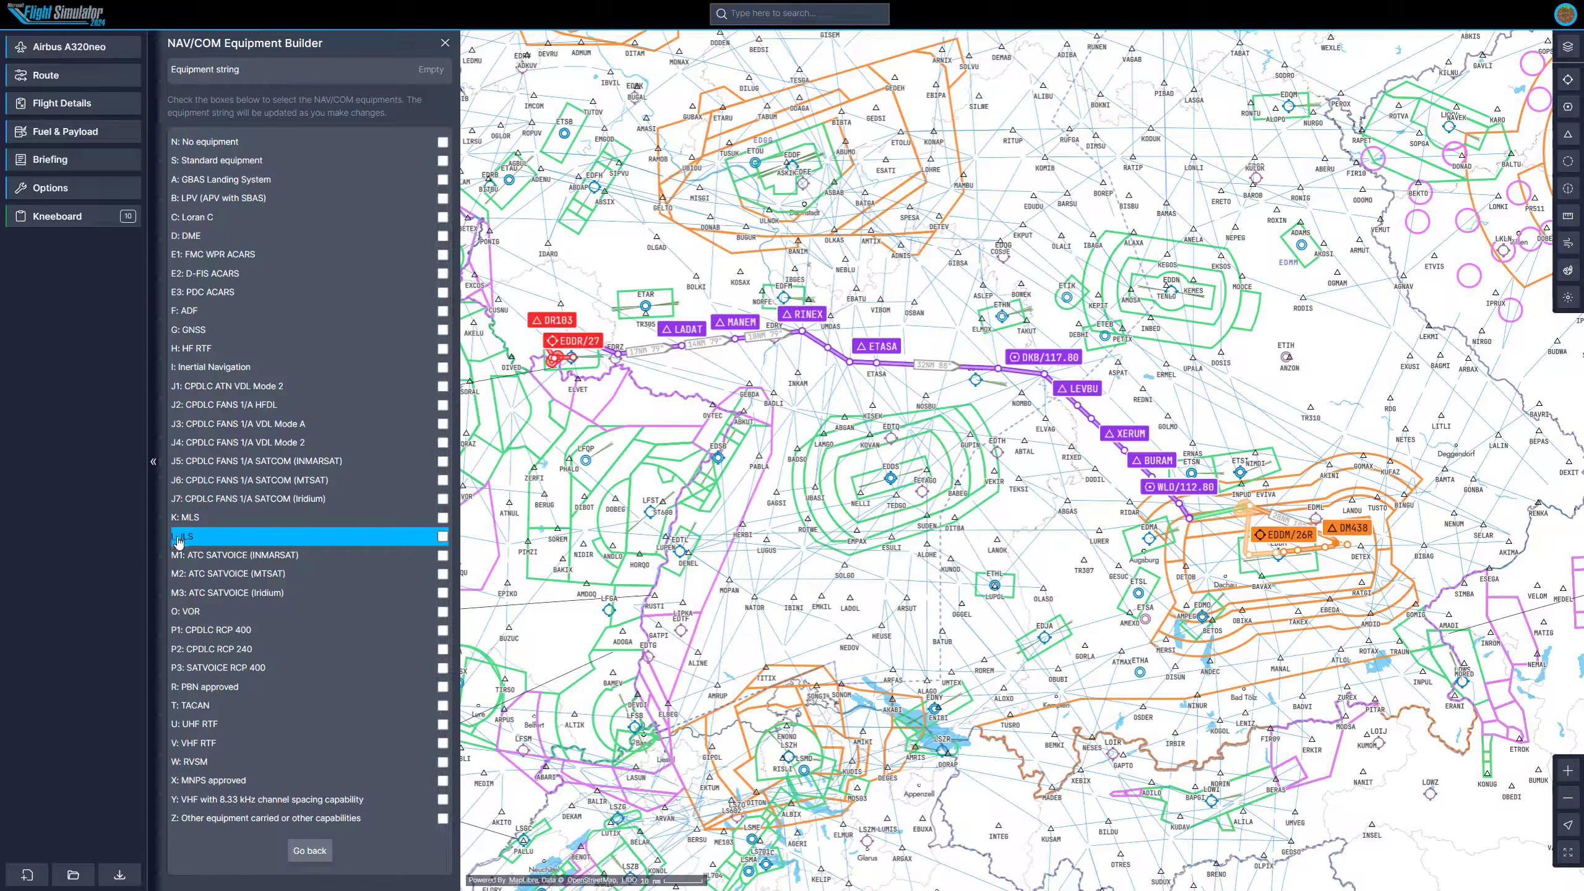
left_click(443, 536)
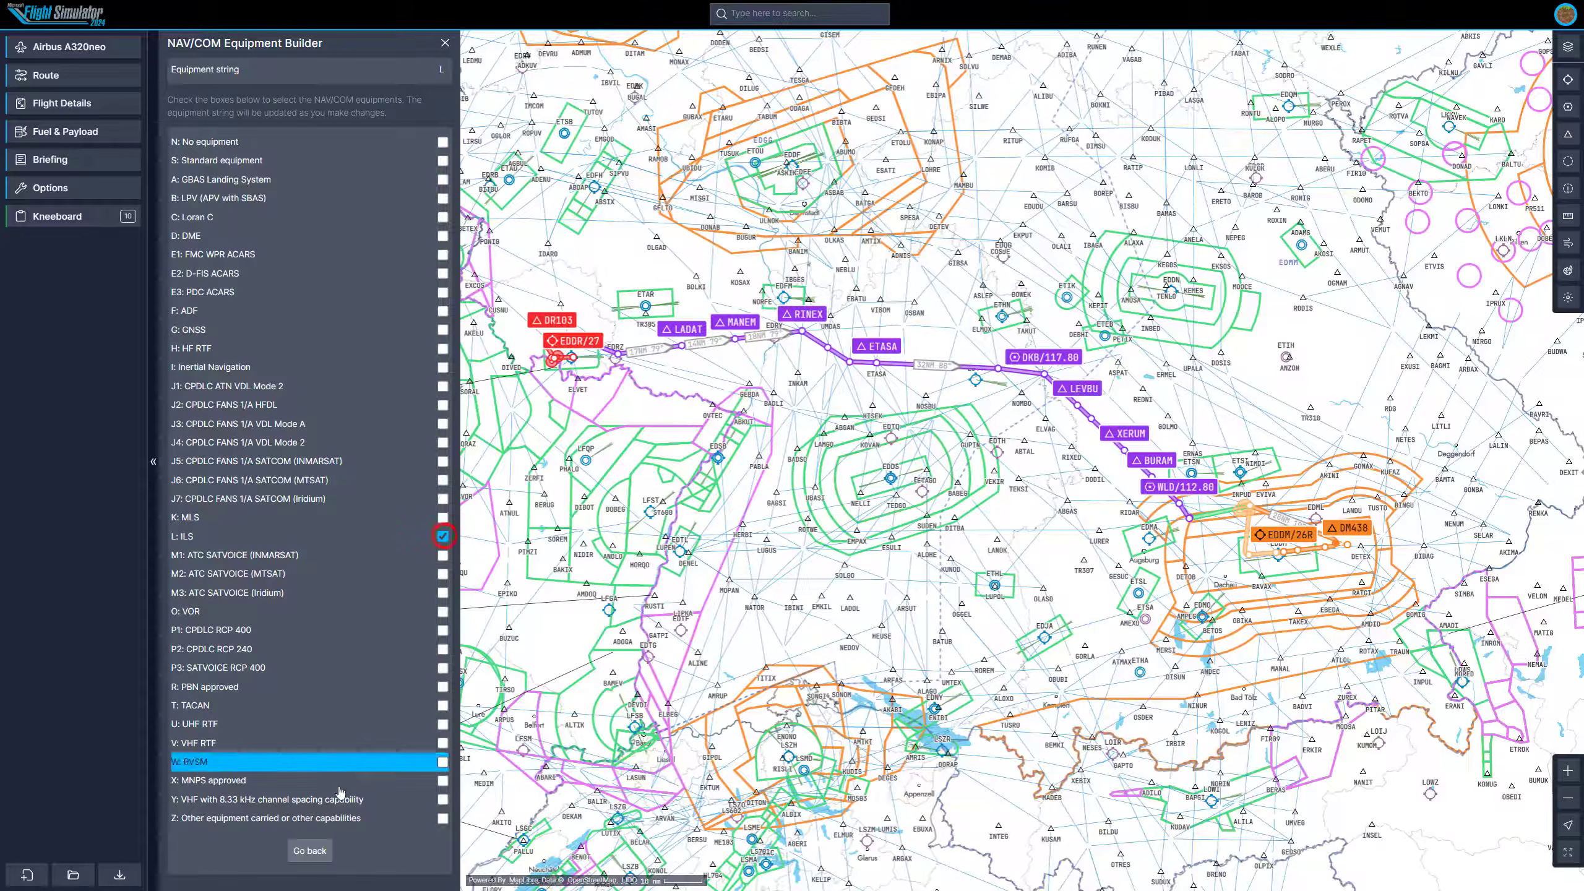
left_click(309, 850)
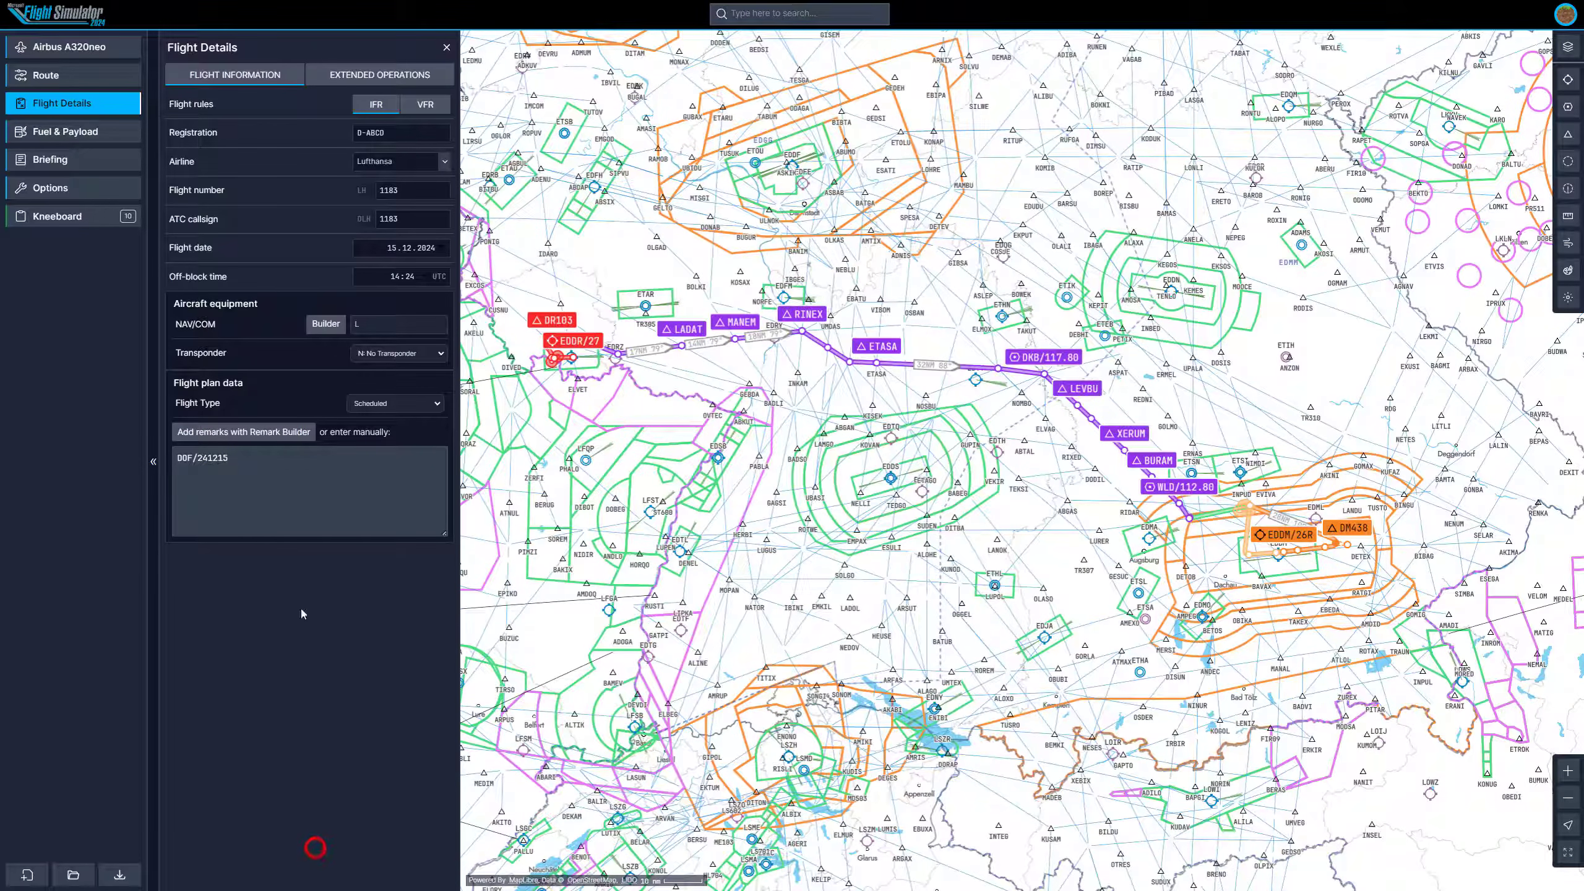
left_click(365, 322)
left_click(373, 357)
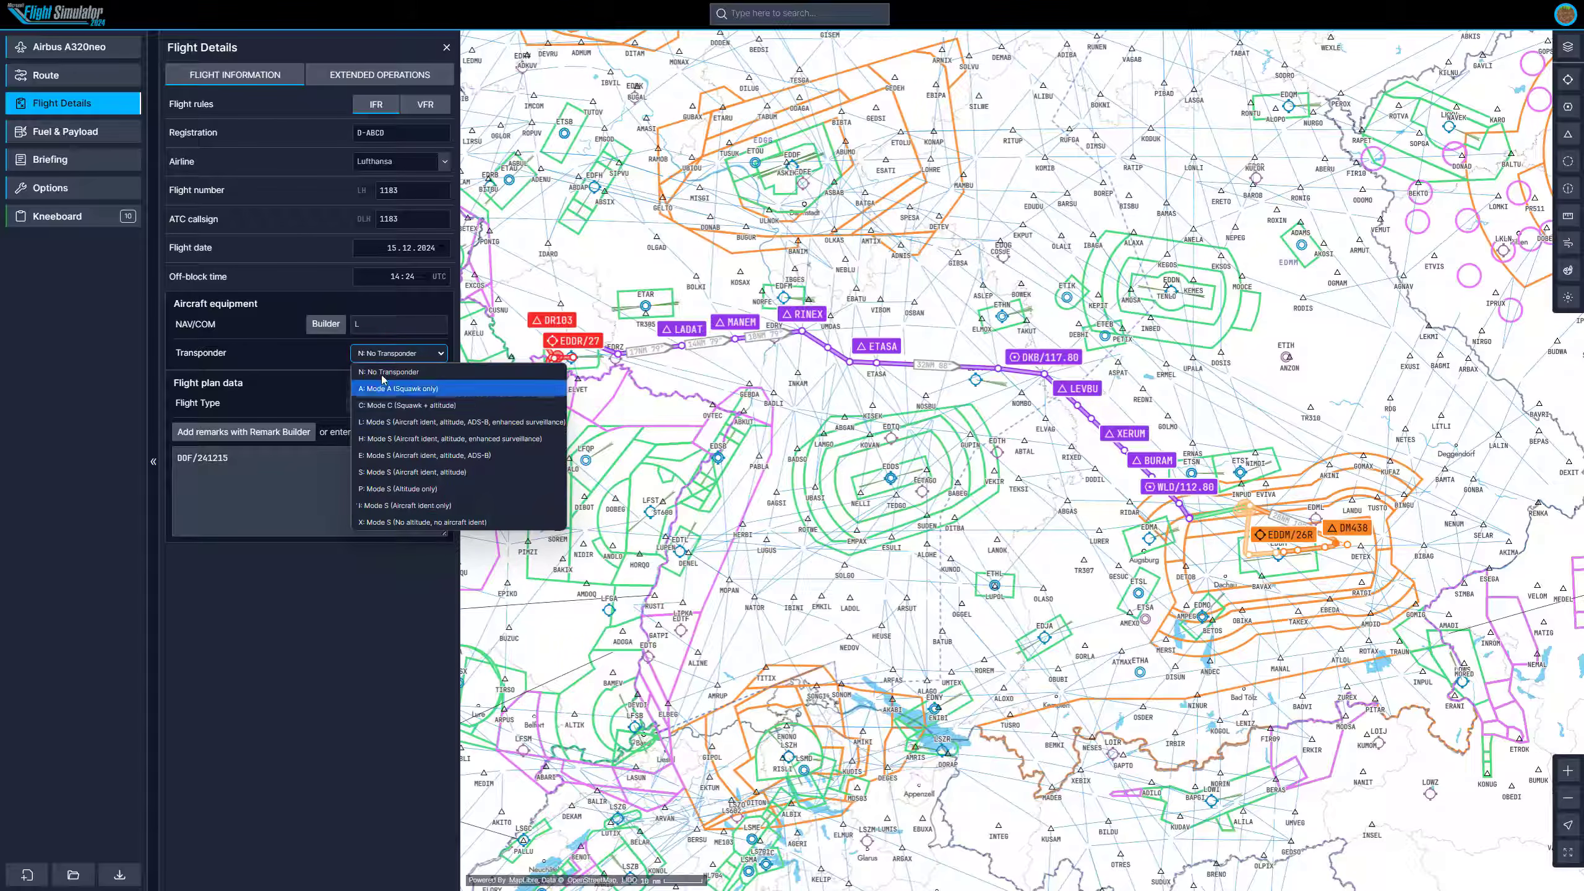
left_click(316, 372)
left_click(379, 403)
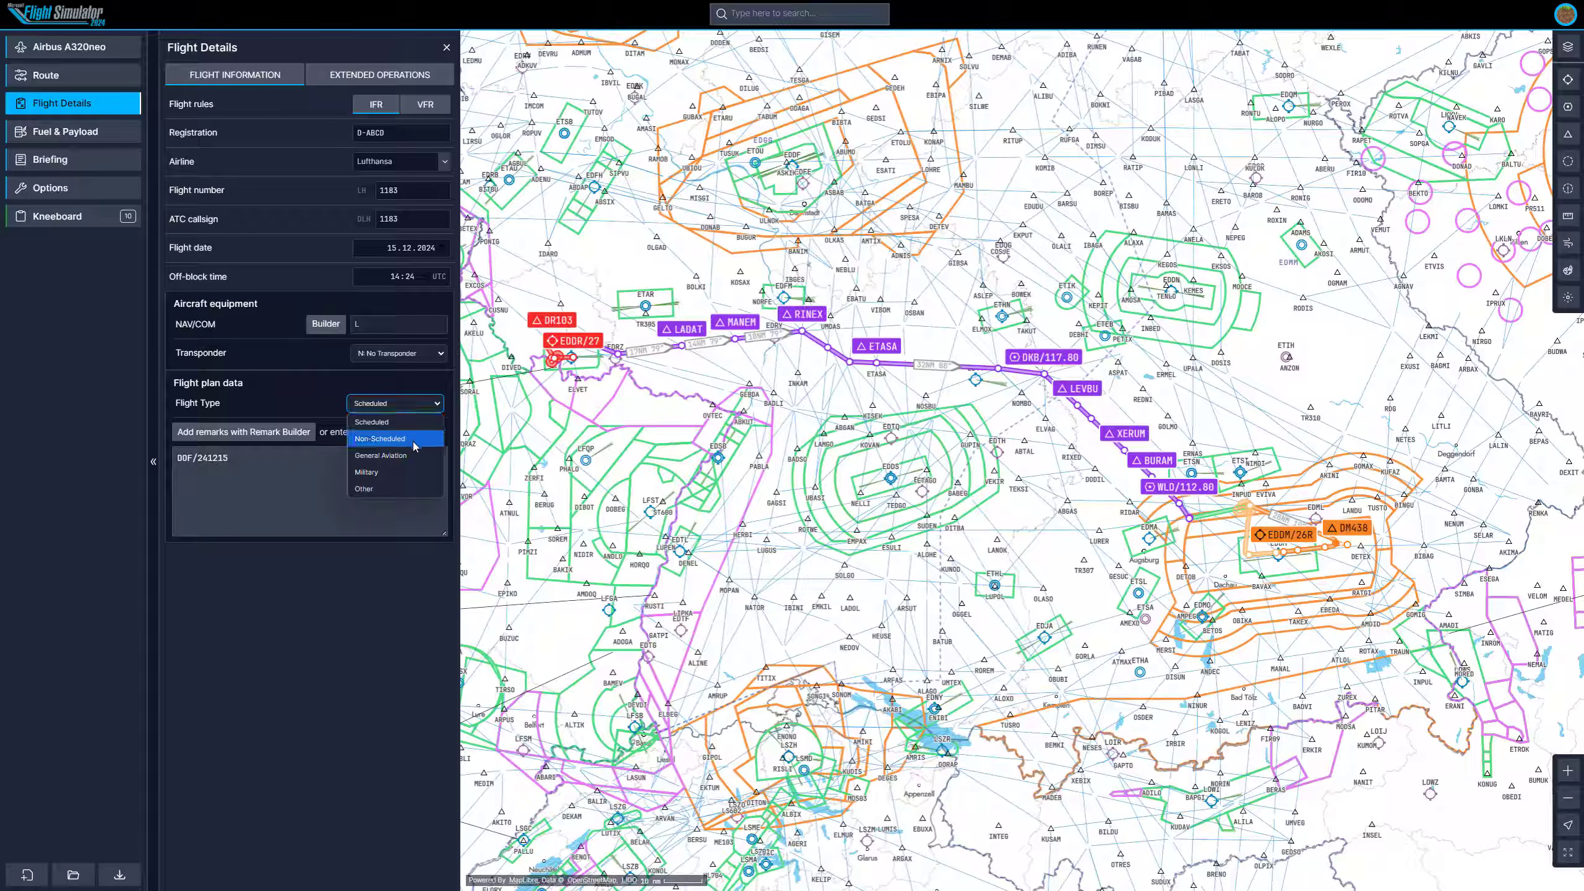
left_click(358, 731)
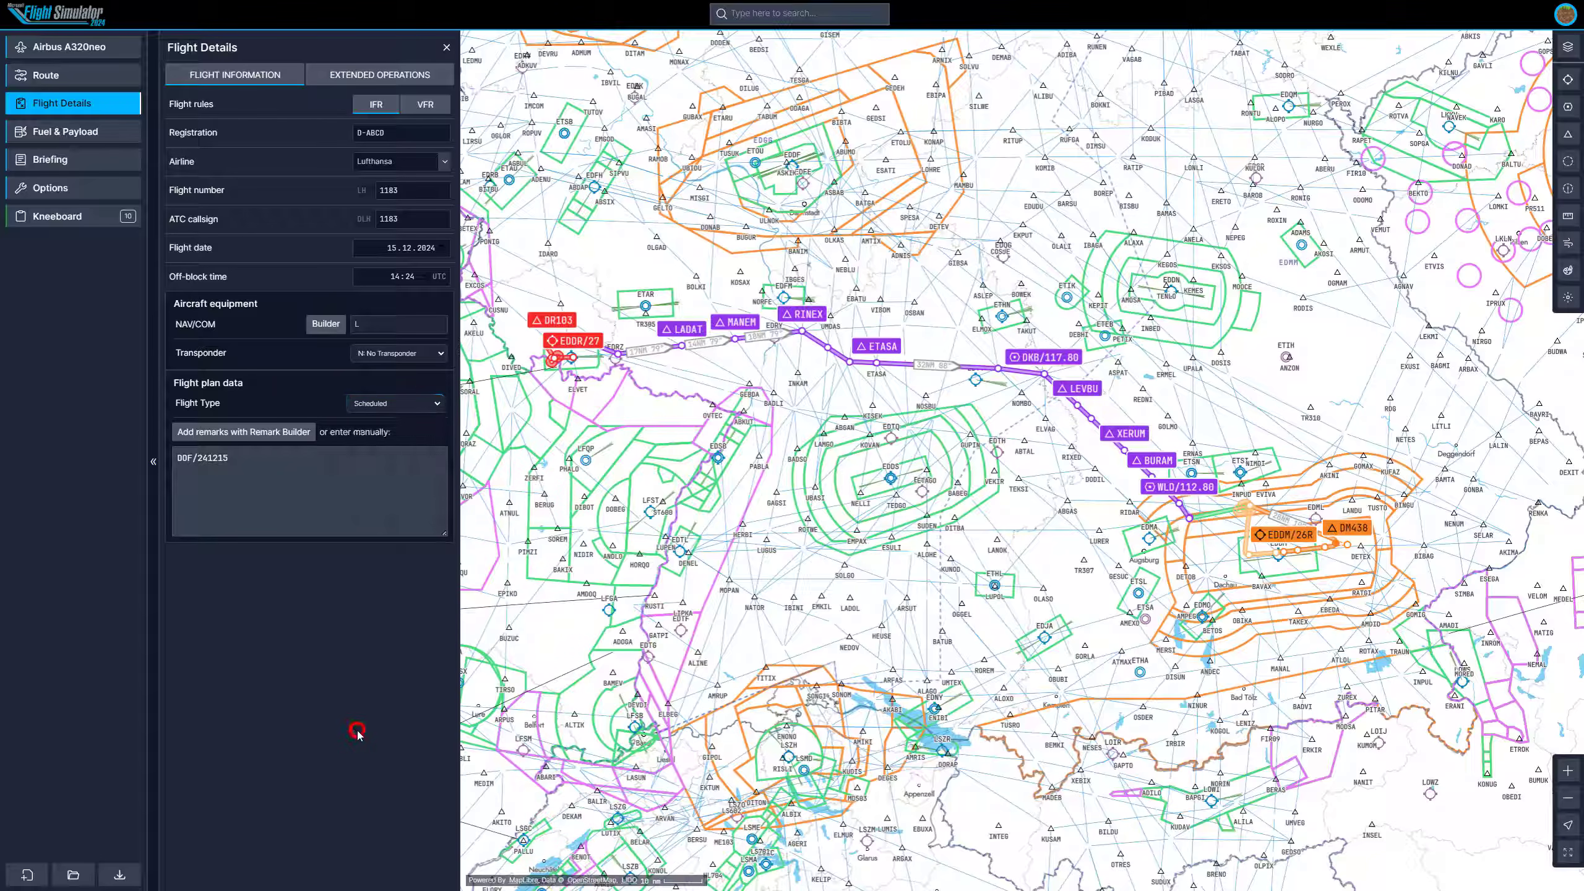
left_click(268, 467)
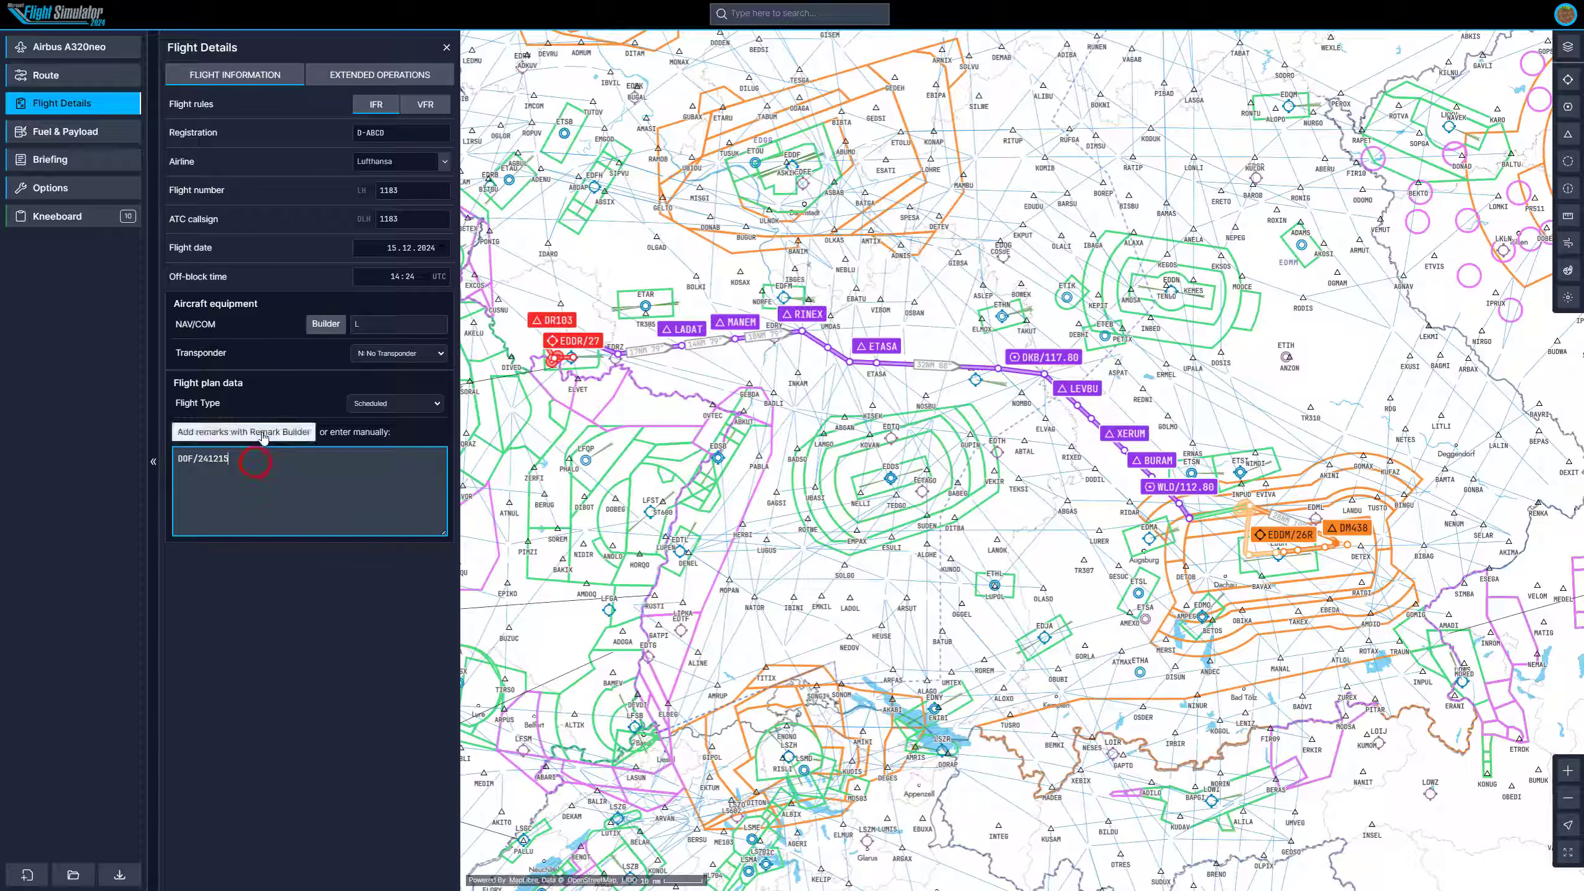
left_click(287, 434)
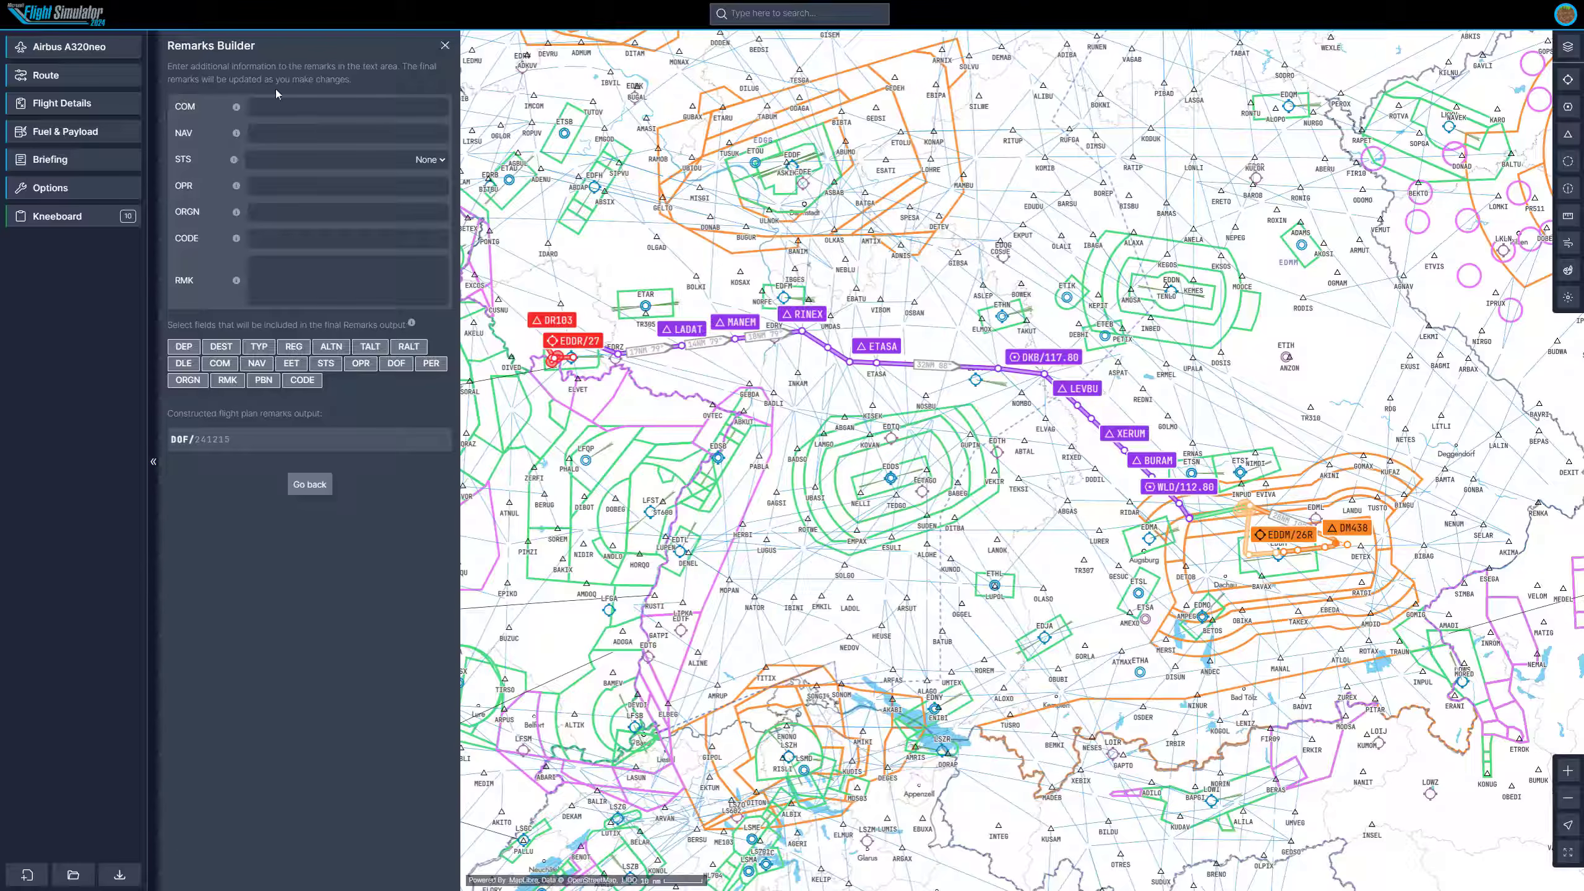
left_click(445, 48)
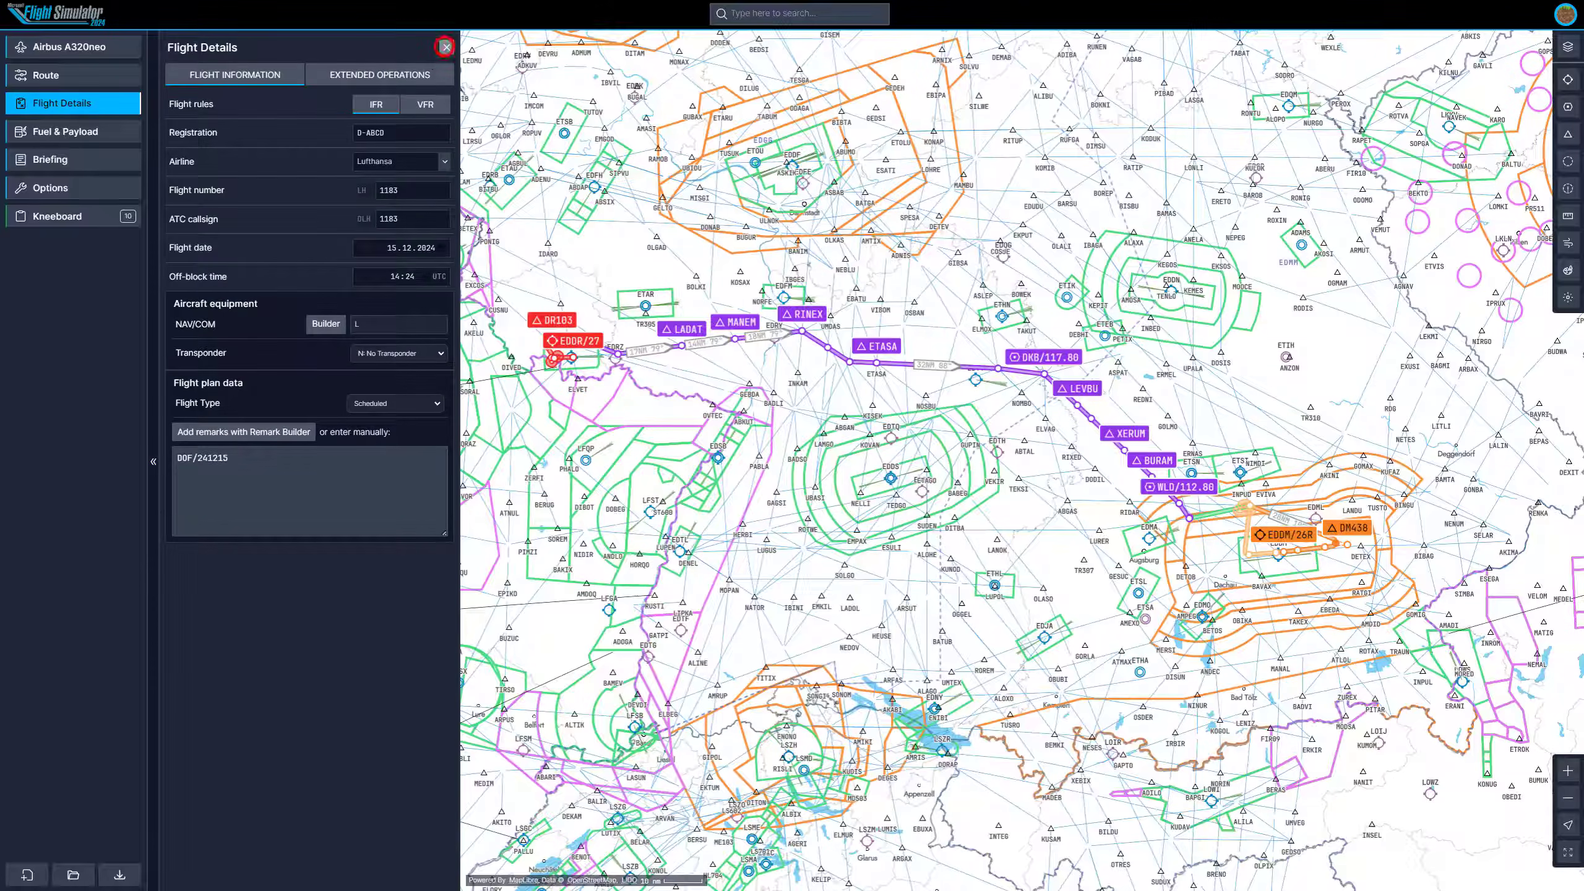
Append RMK/TCAS to the flight plan remarks.
left_click(276, 464)
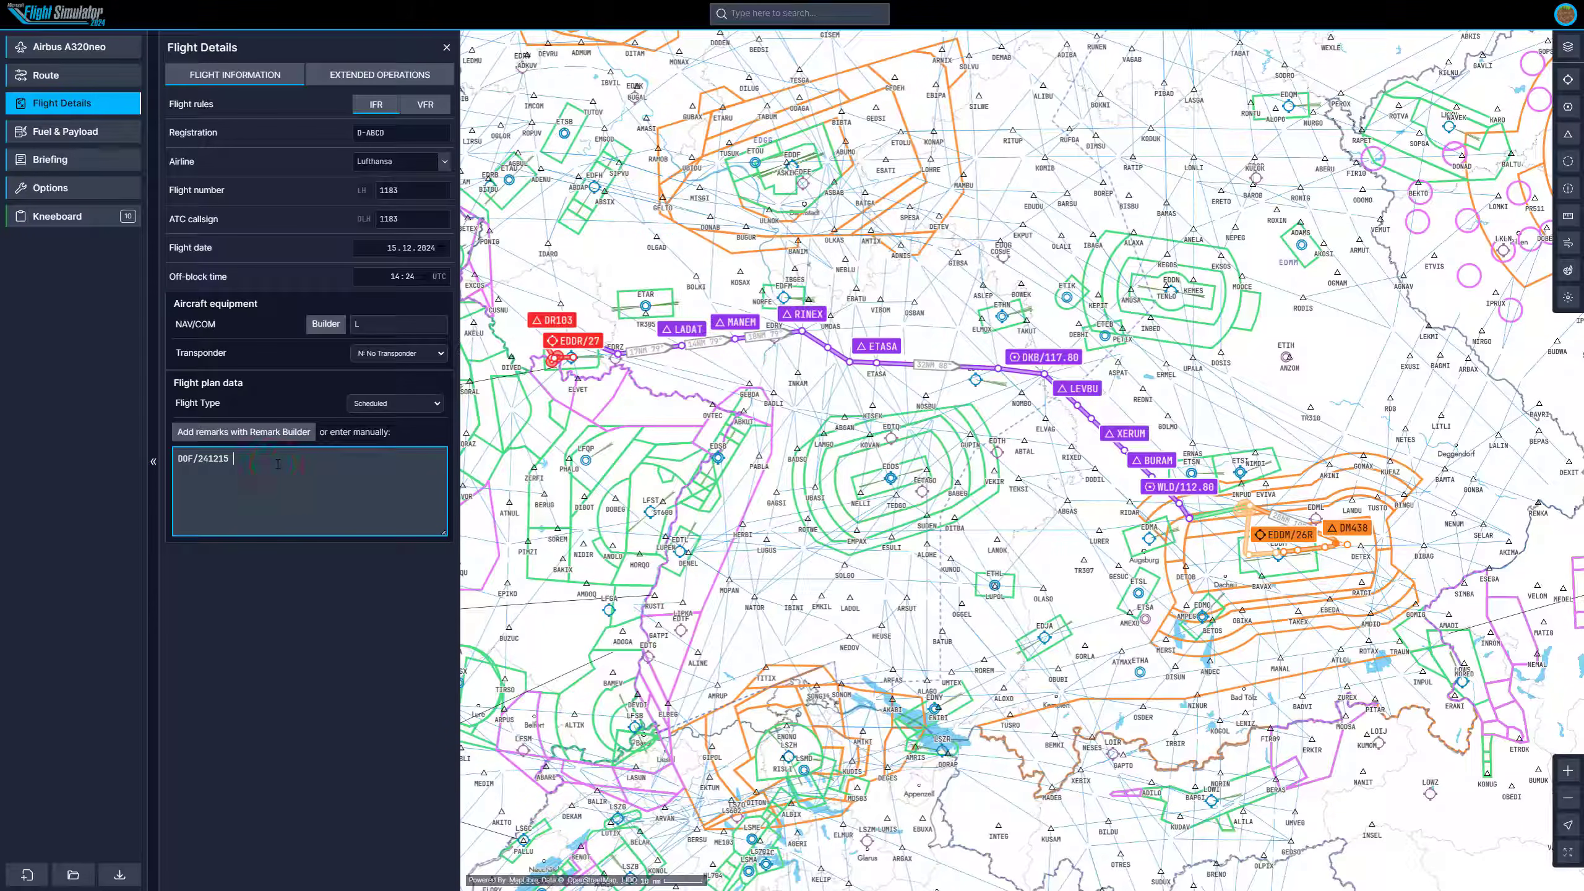
type("RMK/TCAS")
left_click(324, 630)
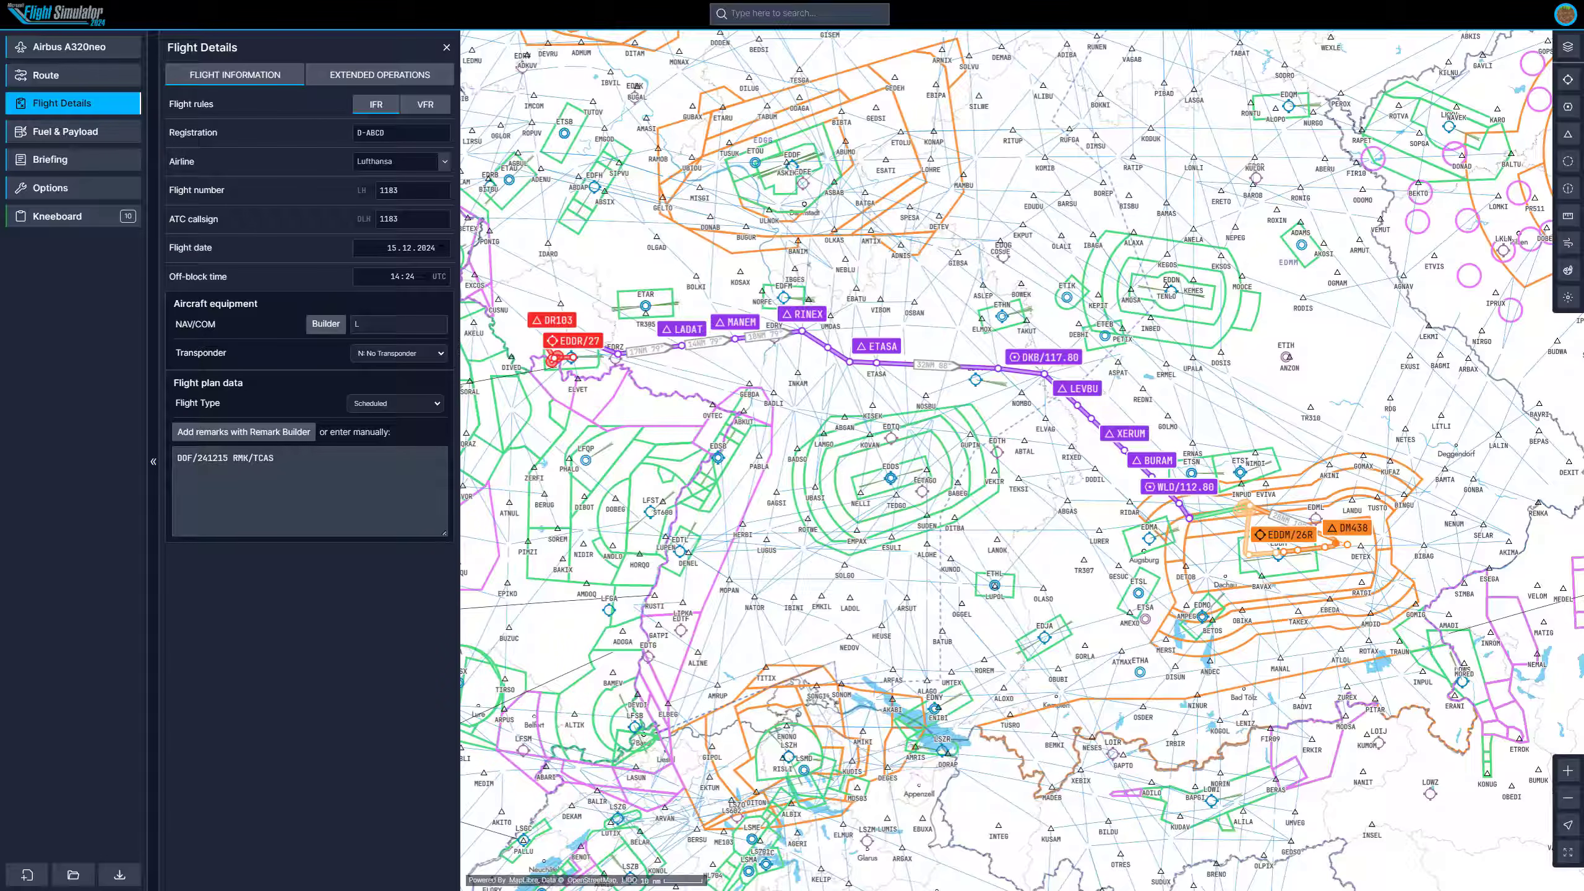
left_click(287, 457)
left_click(306, 611)
Open fuel planning and set the average fuel burn to 100 gal/h.
left_click(103, 136)
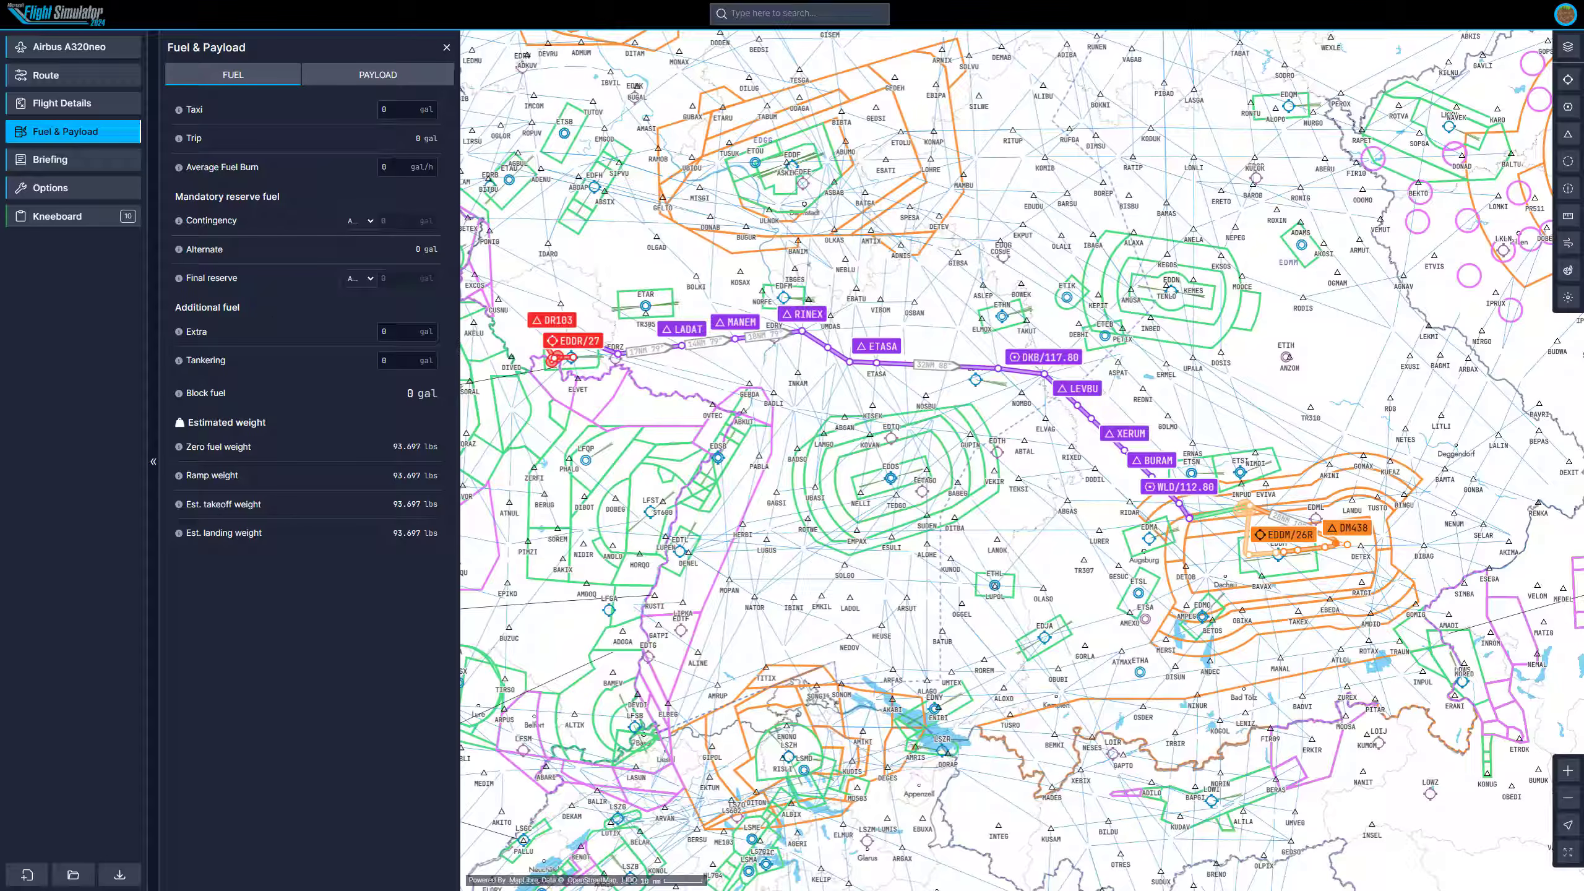
left_click(403, 166)
type("100")
left_click(339, 148)
Set taxi fuel to 3 gal, extra fuel to 10 gal and tankering to 10 gal.
left_click(397, 110)
type("3")
left_click(393, 140)
left_click(400, 331)
type("10")
key("Tab")
type("10")
left_click(326, 201)
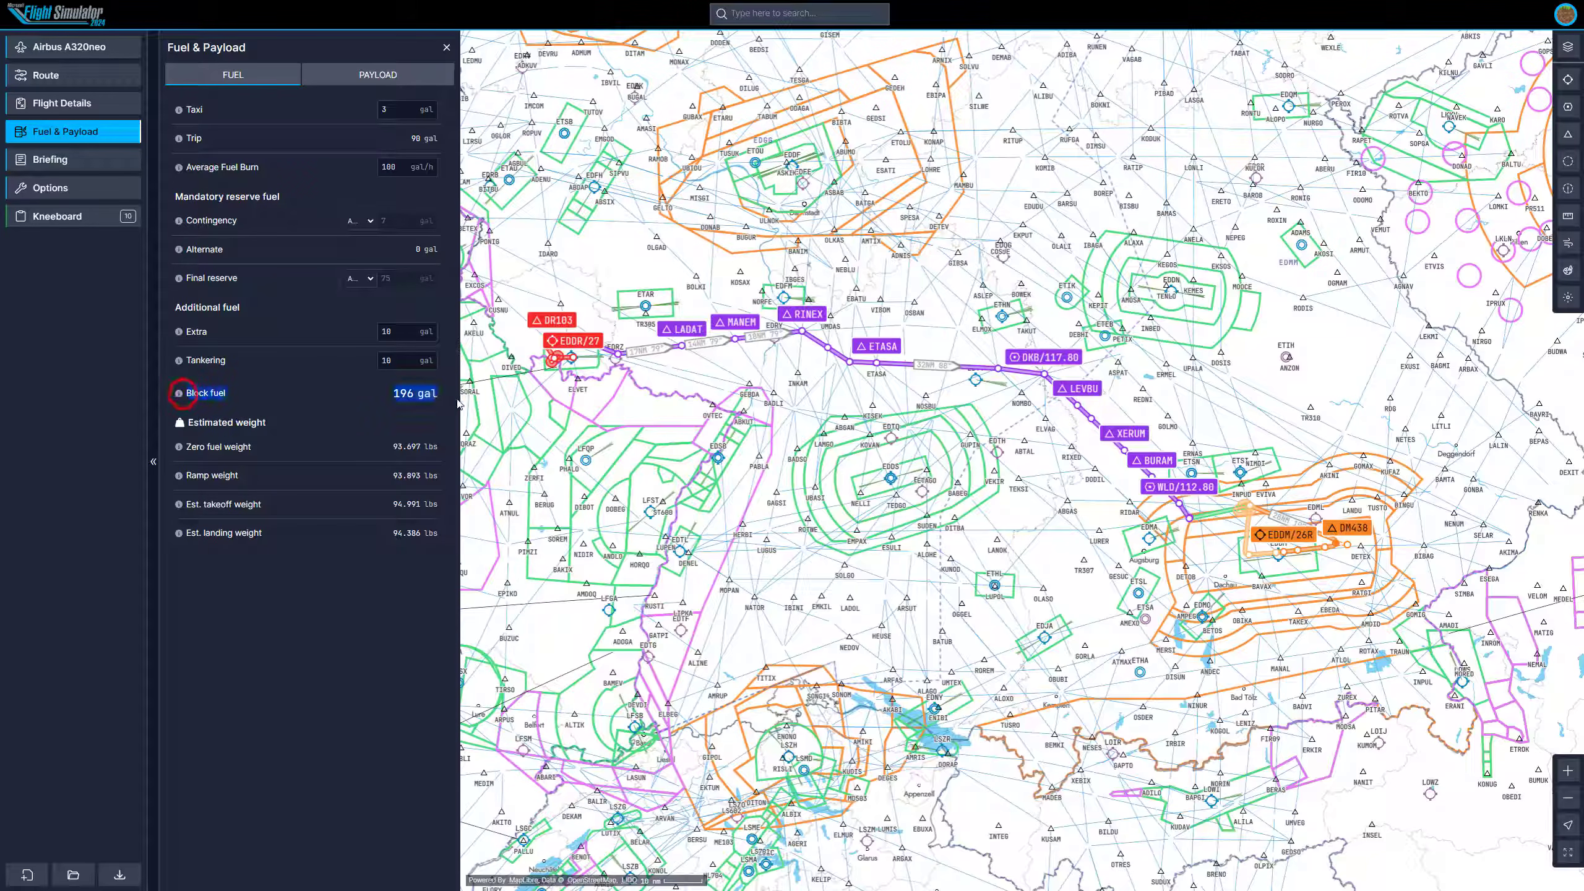
left_click(315, 180)
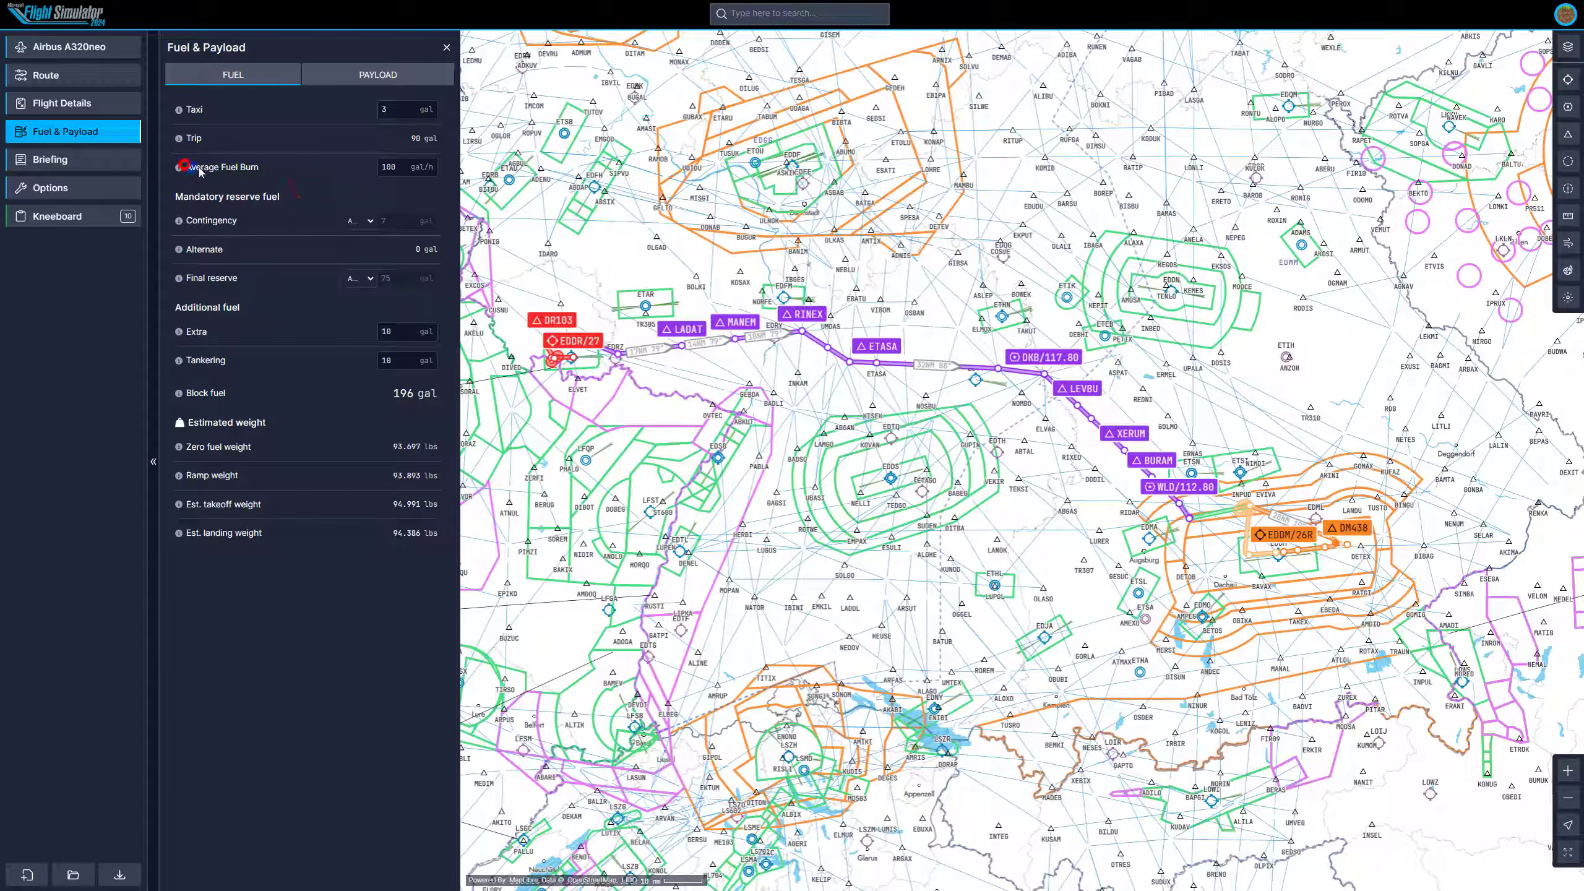
left_click(271, 171)
Switch to payload and set the payload slider to about 80%.
left_click(348, 75)
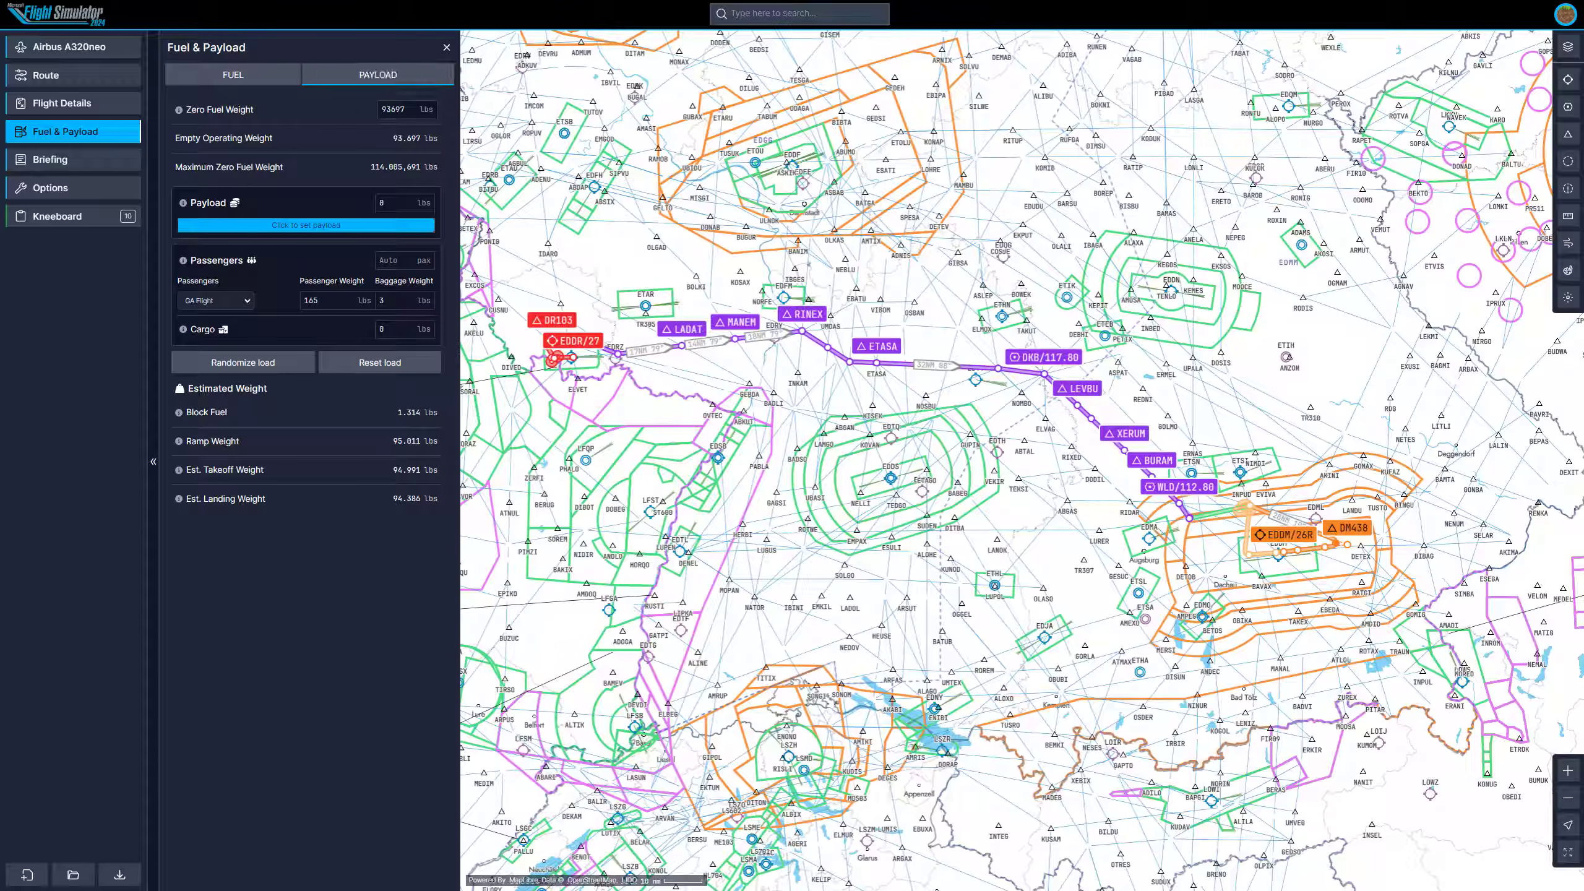
left_click(414, 107)
left_click(338, 225)
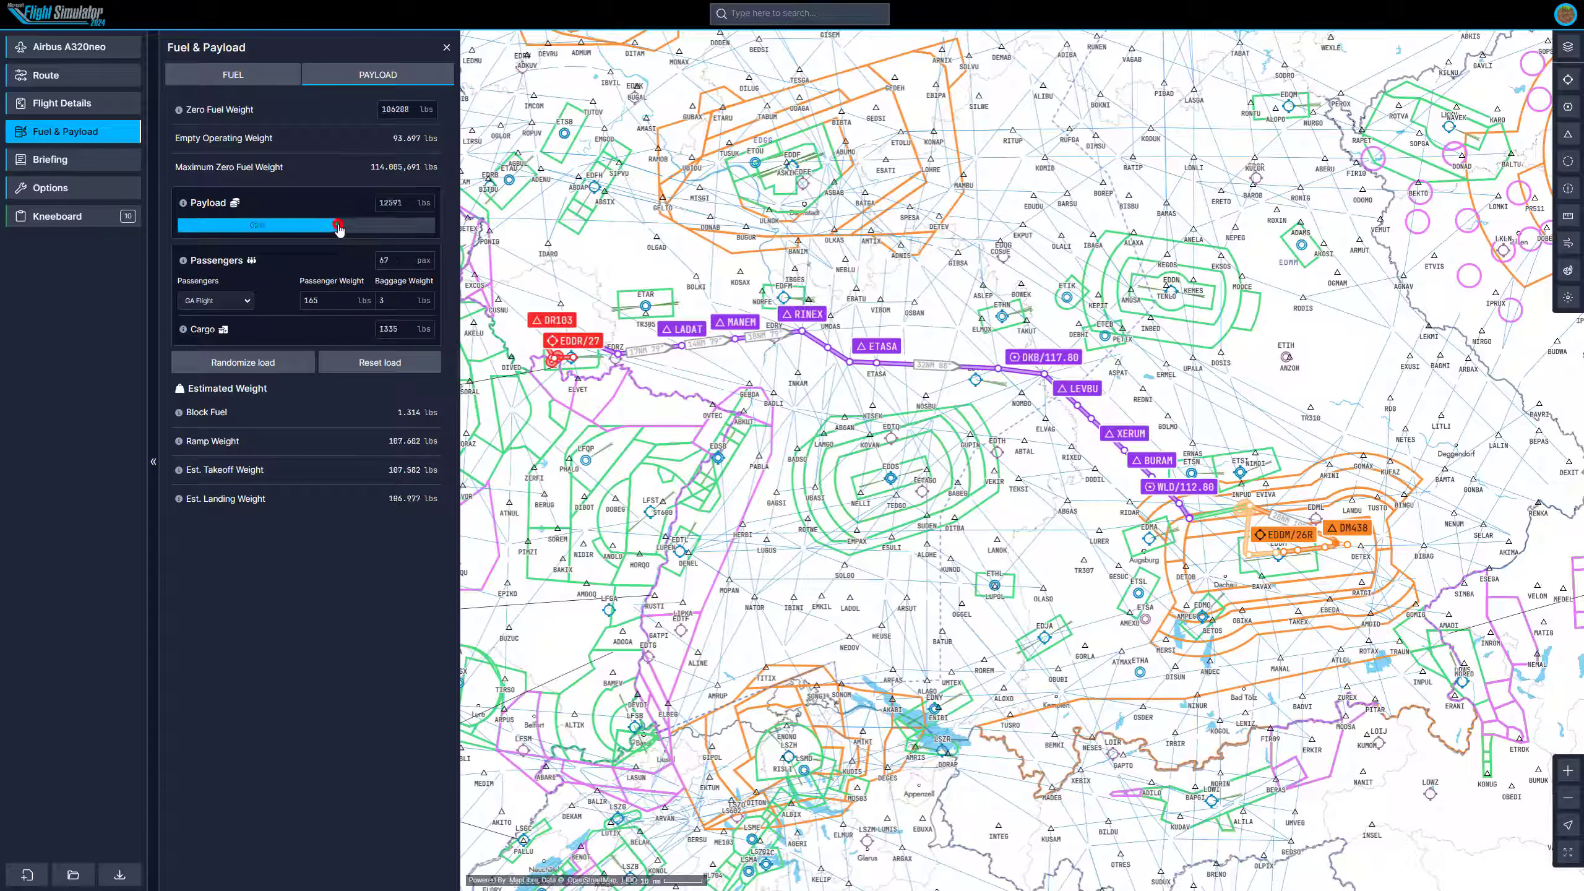
left_click_drag(338, 229, 384, 230)
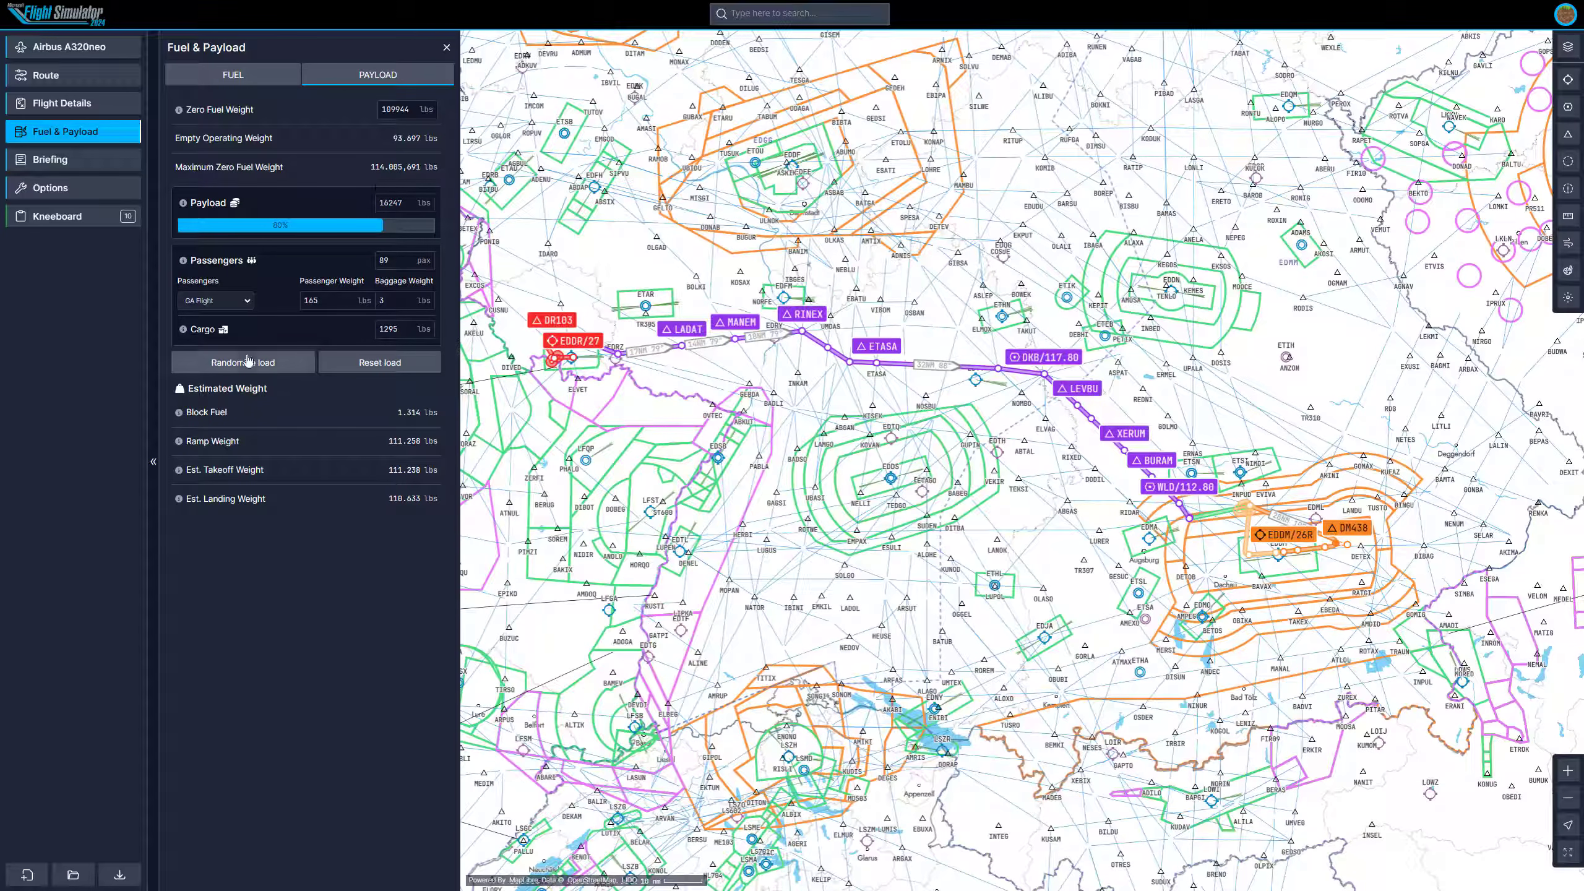
Open the briefing OFP and examine the planned fuel section.
left_click(73, 161)
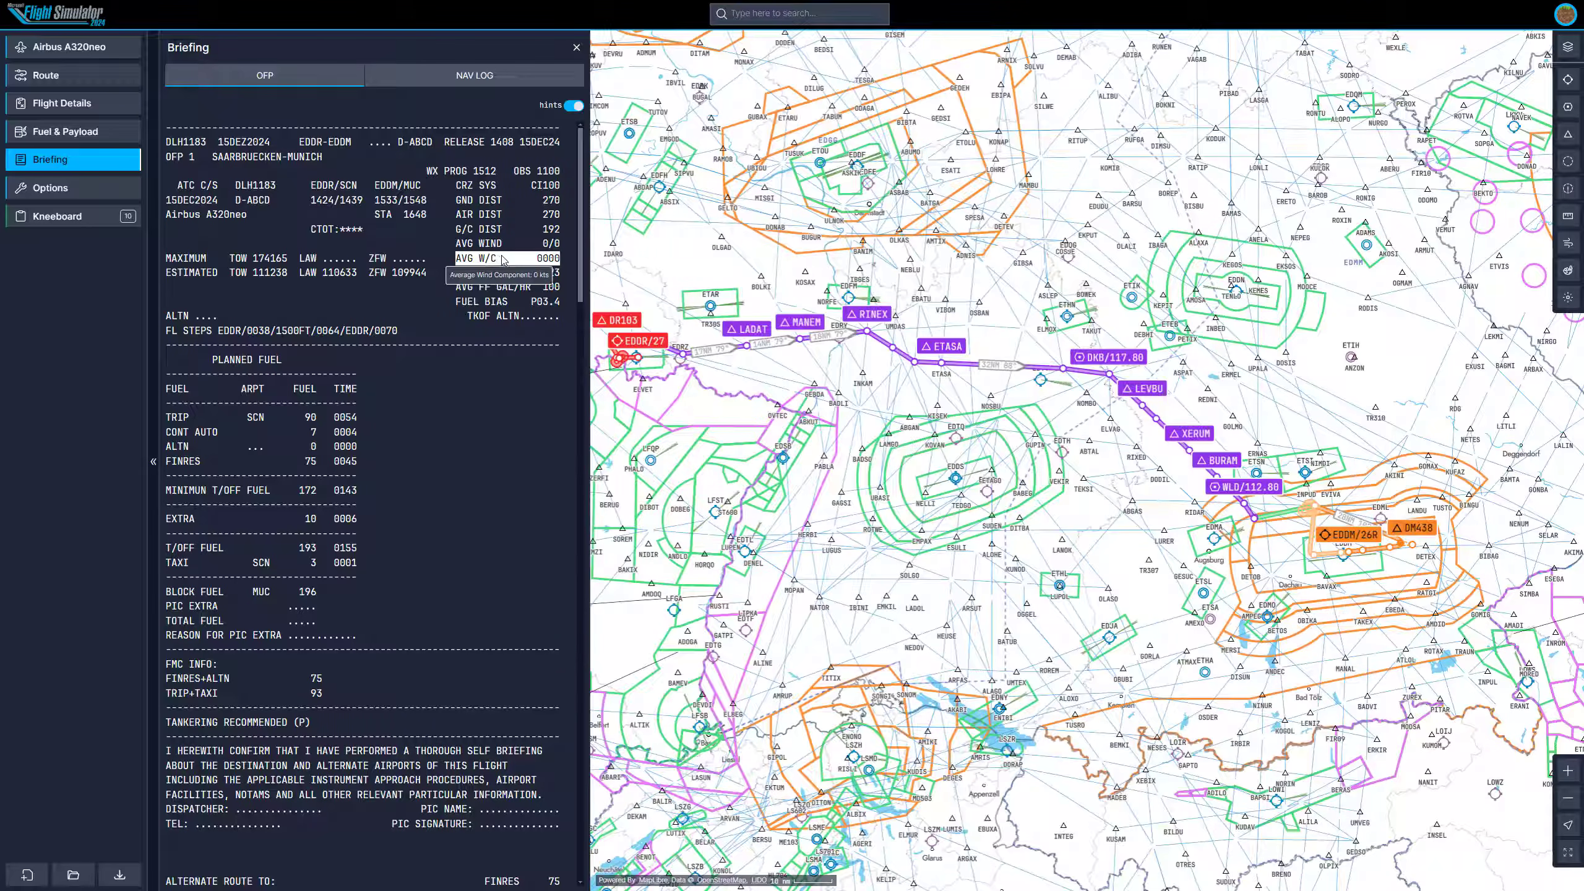
scroll(559, 522, "down", 2)
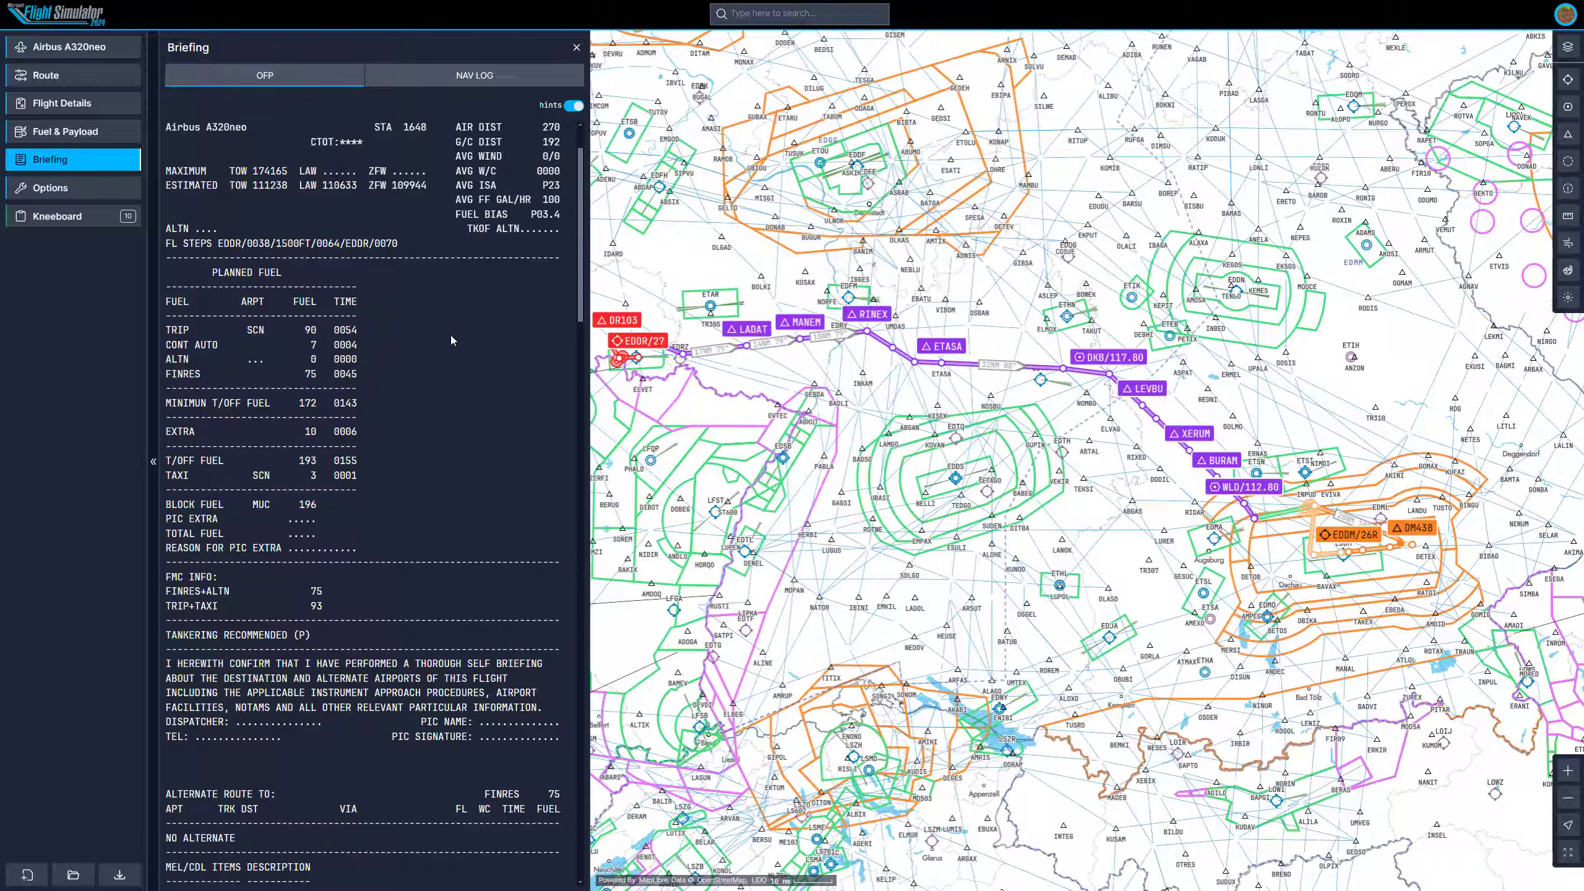
scroll(446, 330, "down", 1)
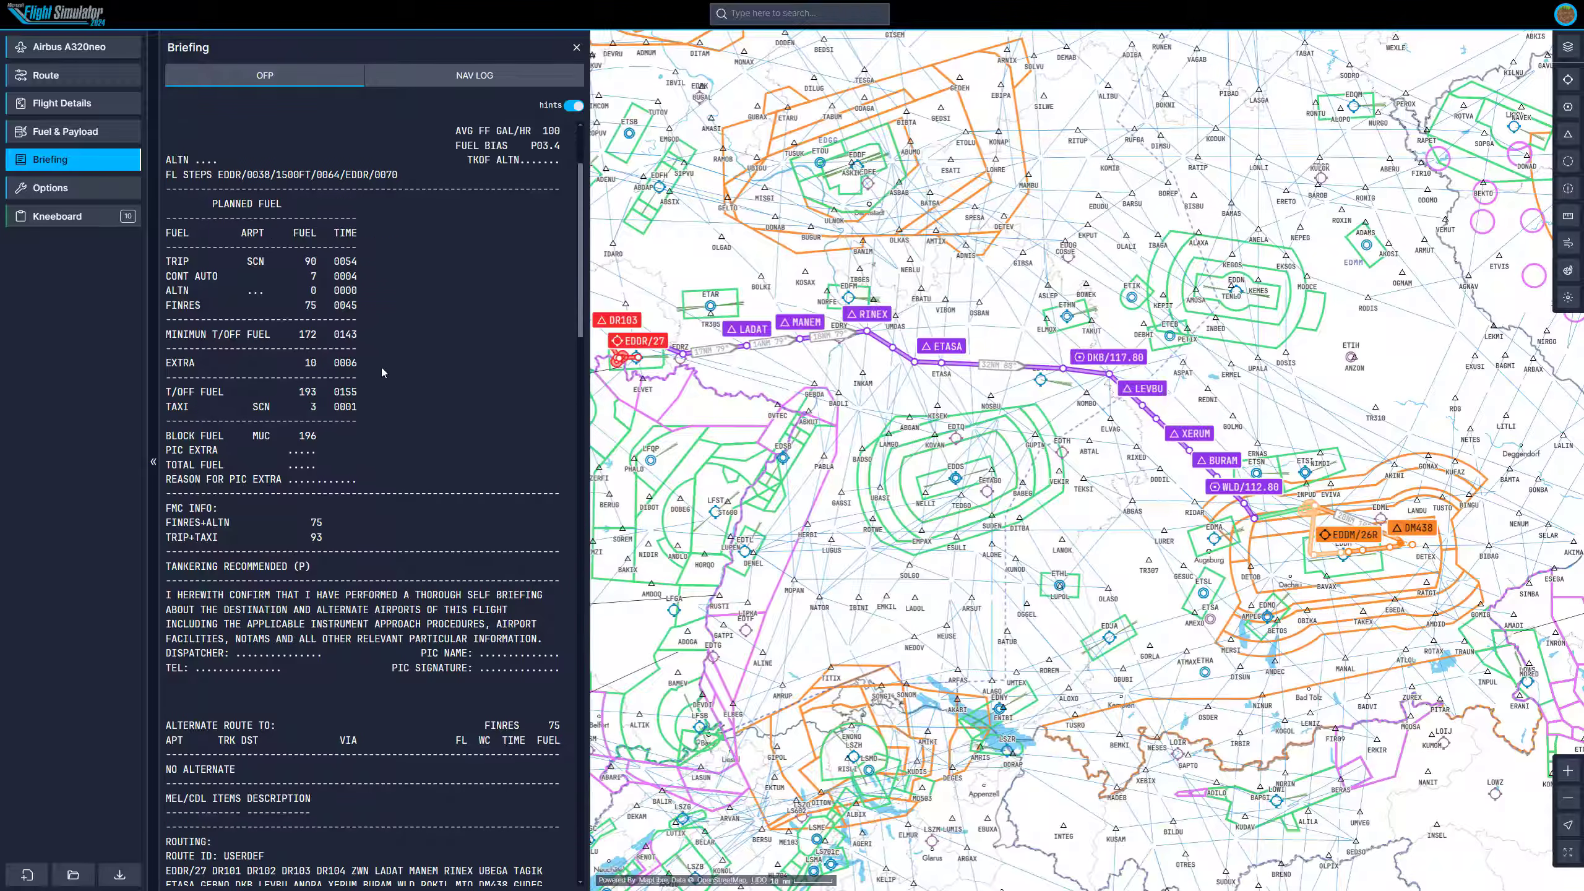
left_click_drag(373, 412, 265, 320)
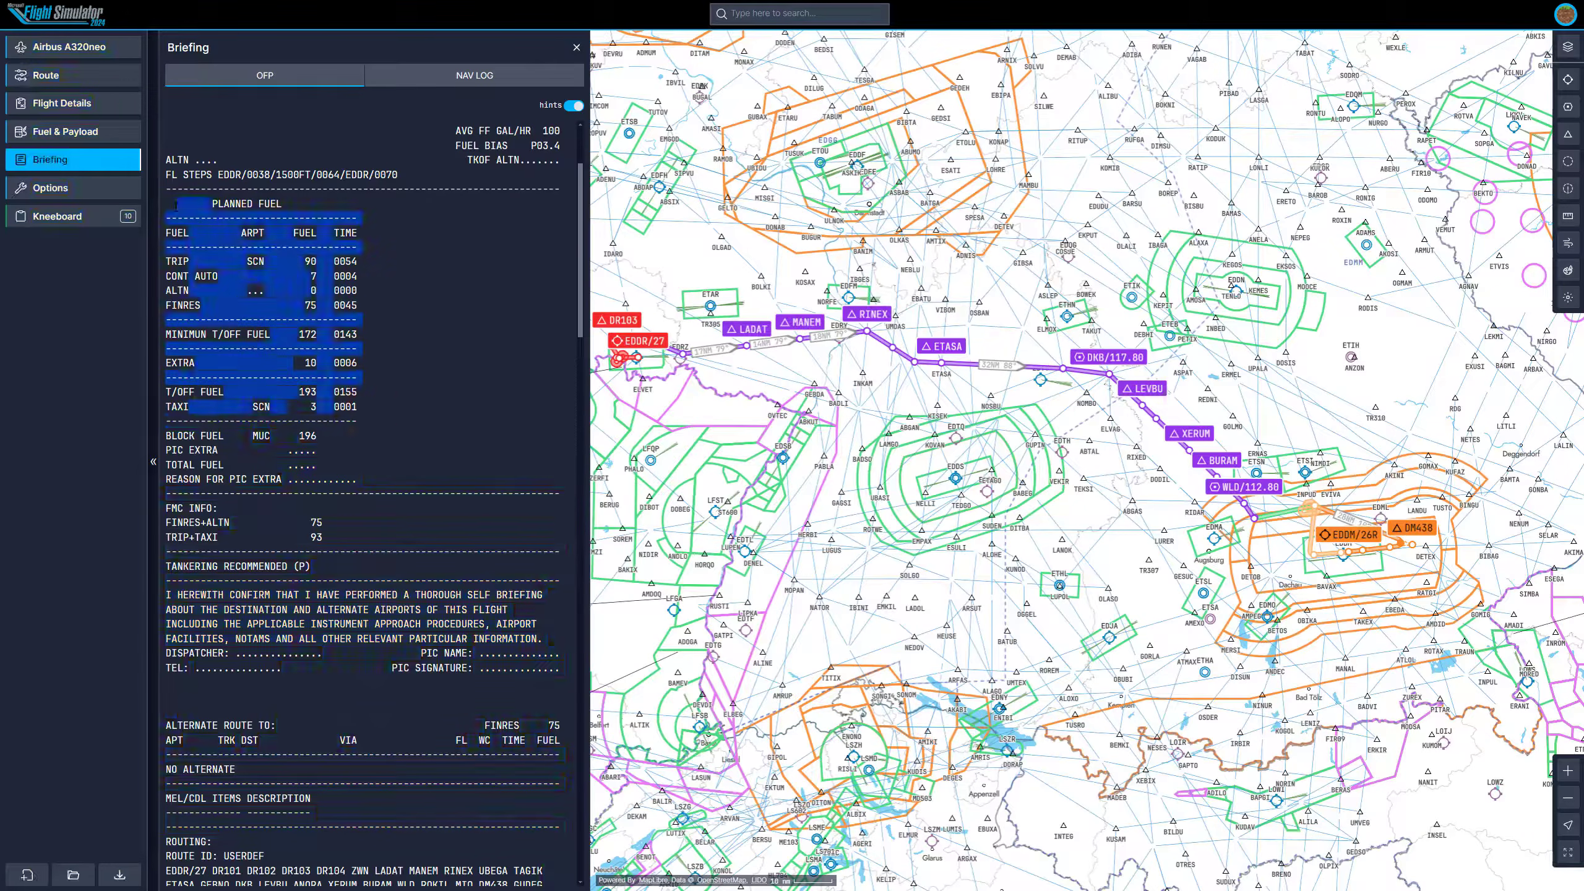
Scroll through the OFP to review the routing, waypoint log, ICAO flight plan and airport weather.
left_click(426, 235)
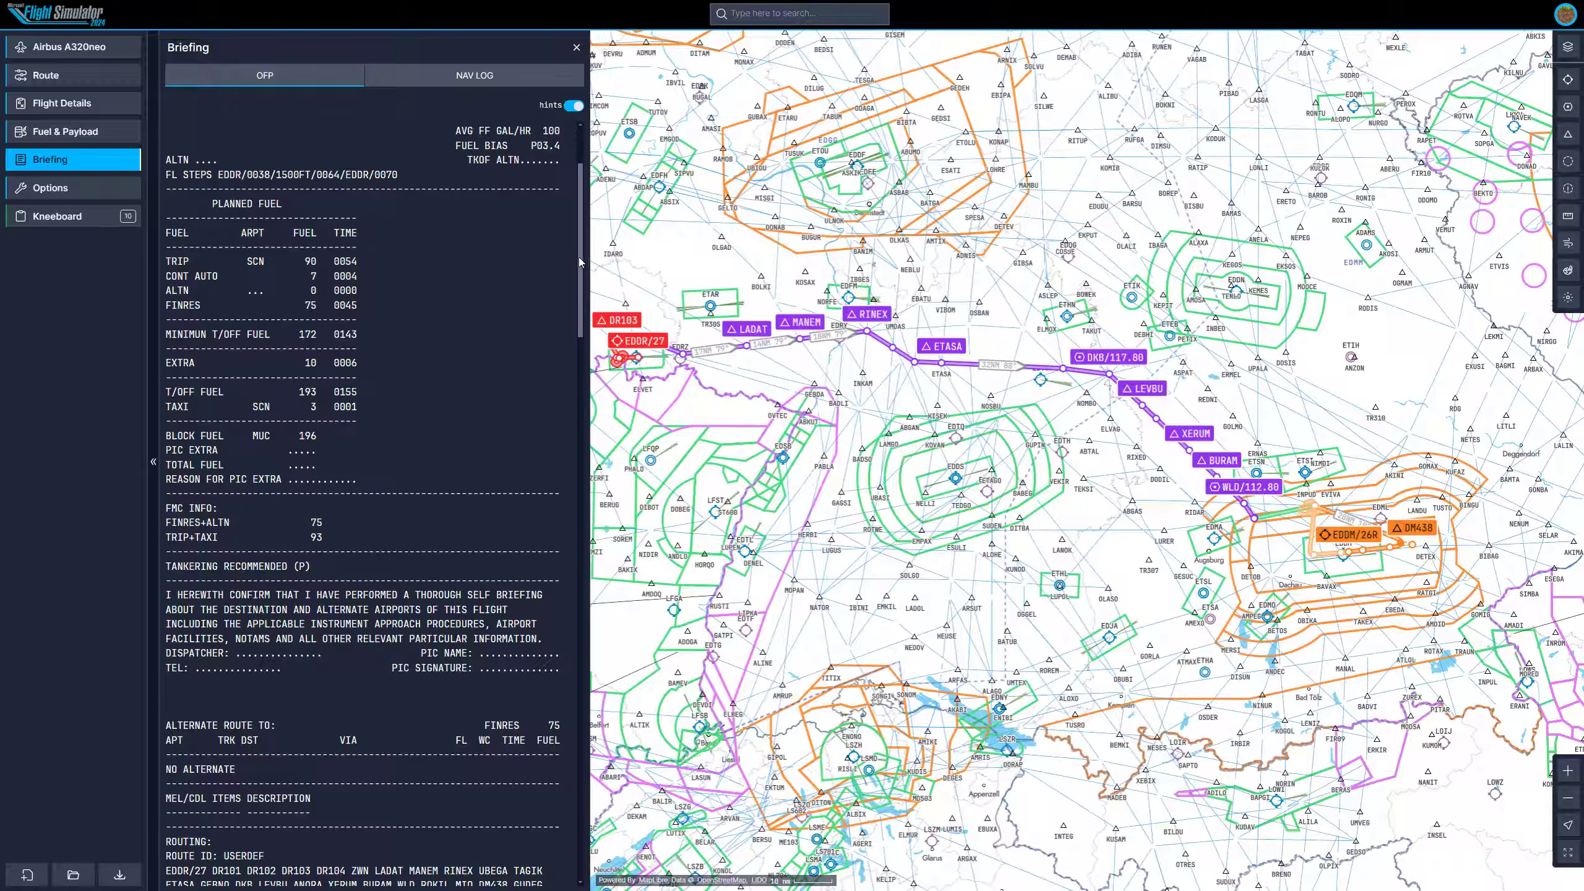
scroll(580, 257, "down", 5)
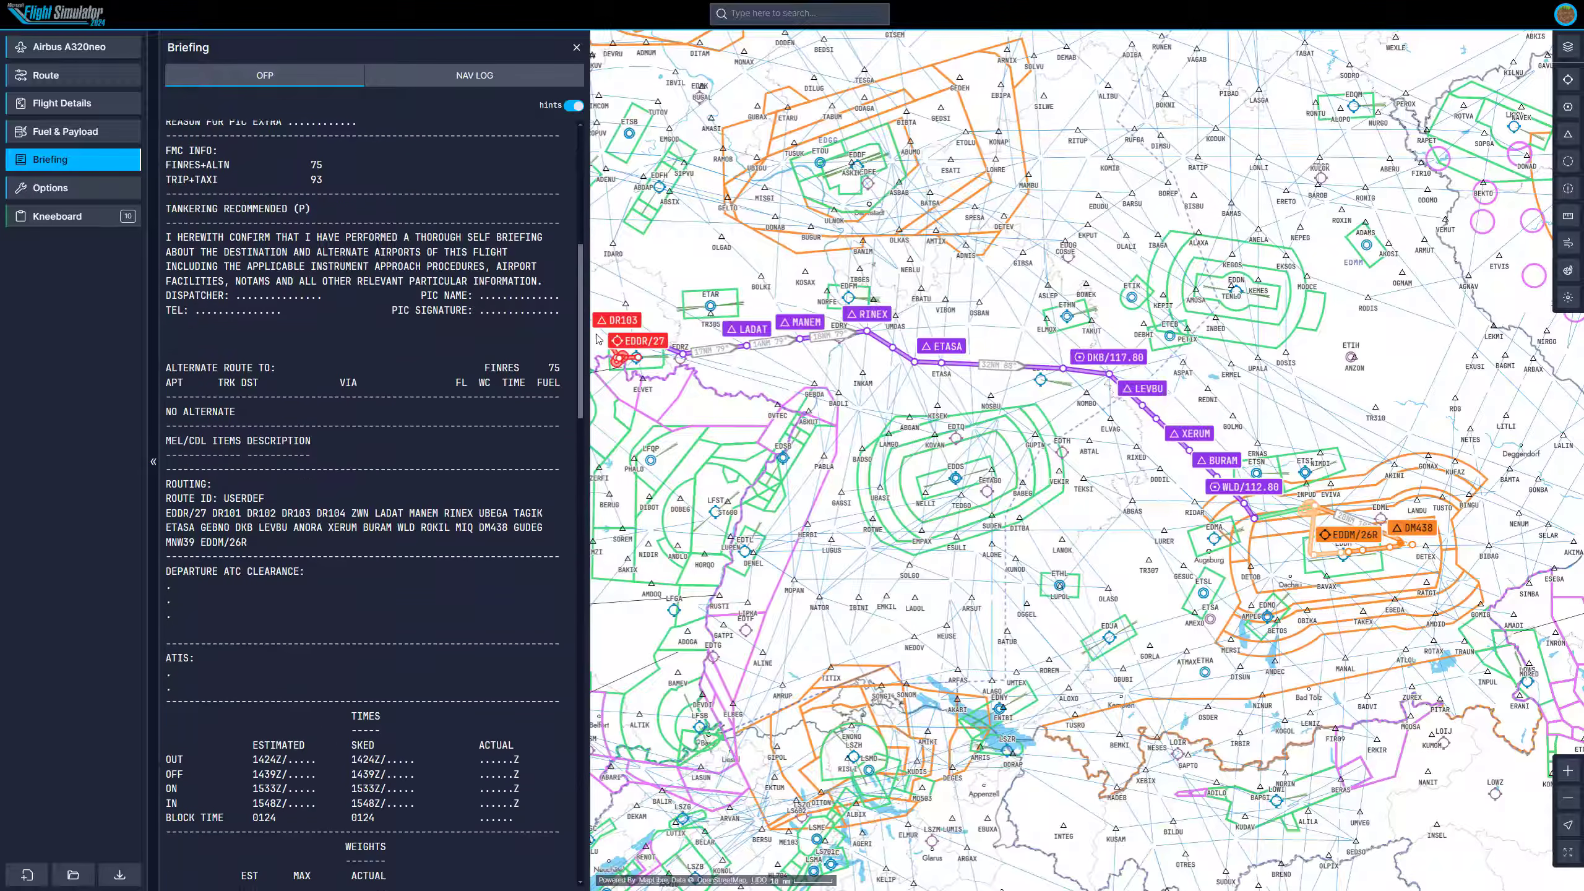
scroll(238, 441, "down", 1)
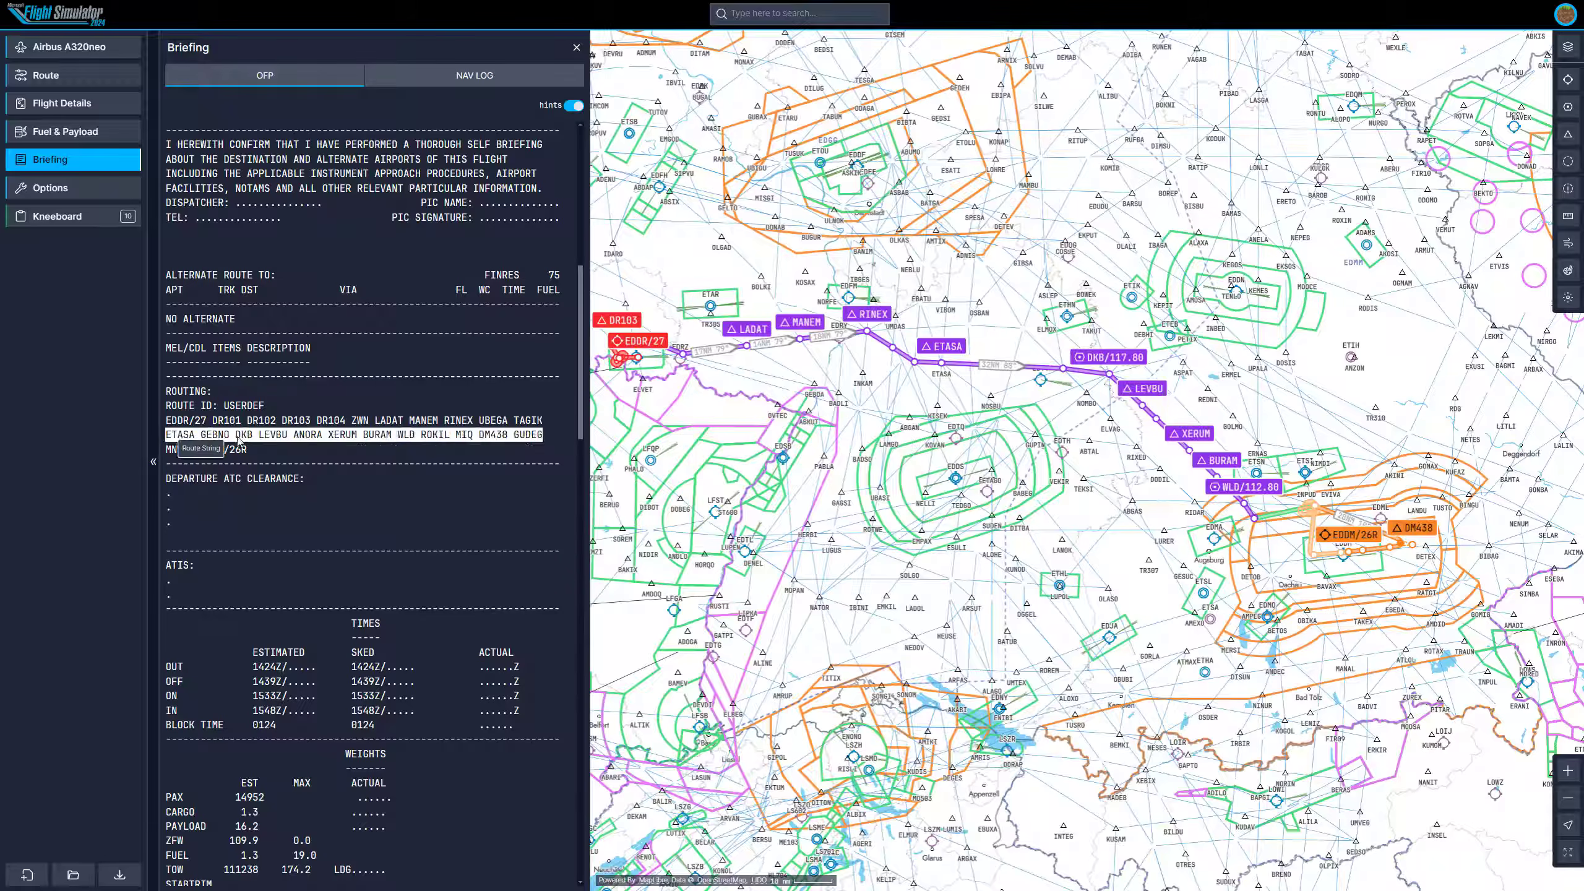
left_click_drag(580, 325, 592, 543)
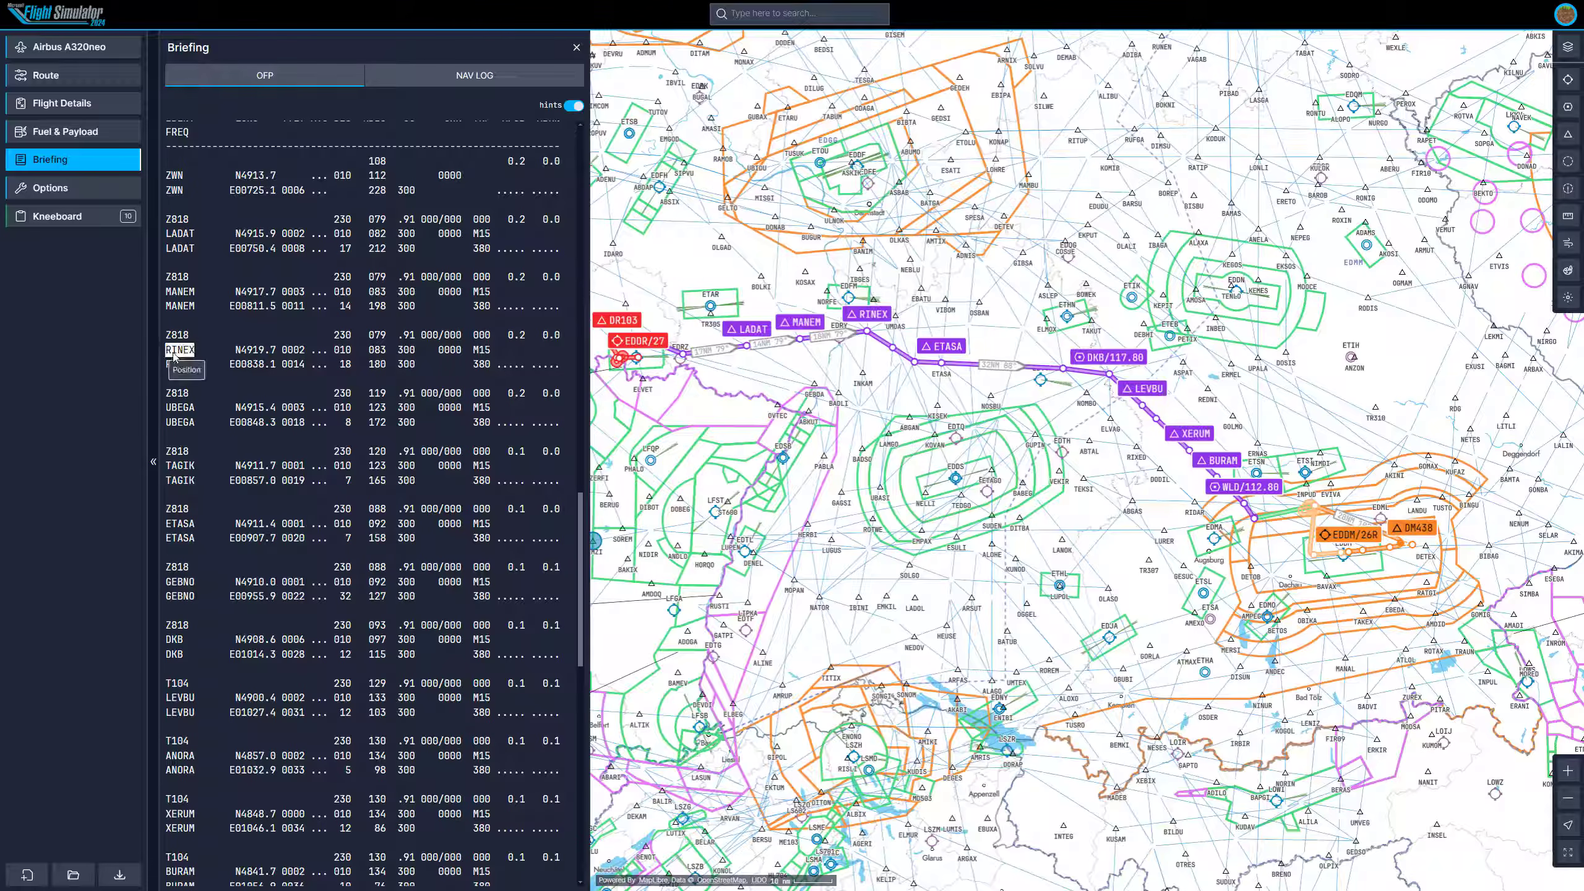
mouse_move(289, 374)
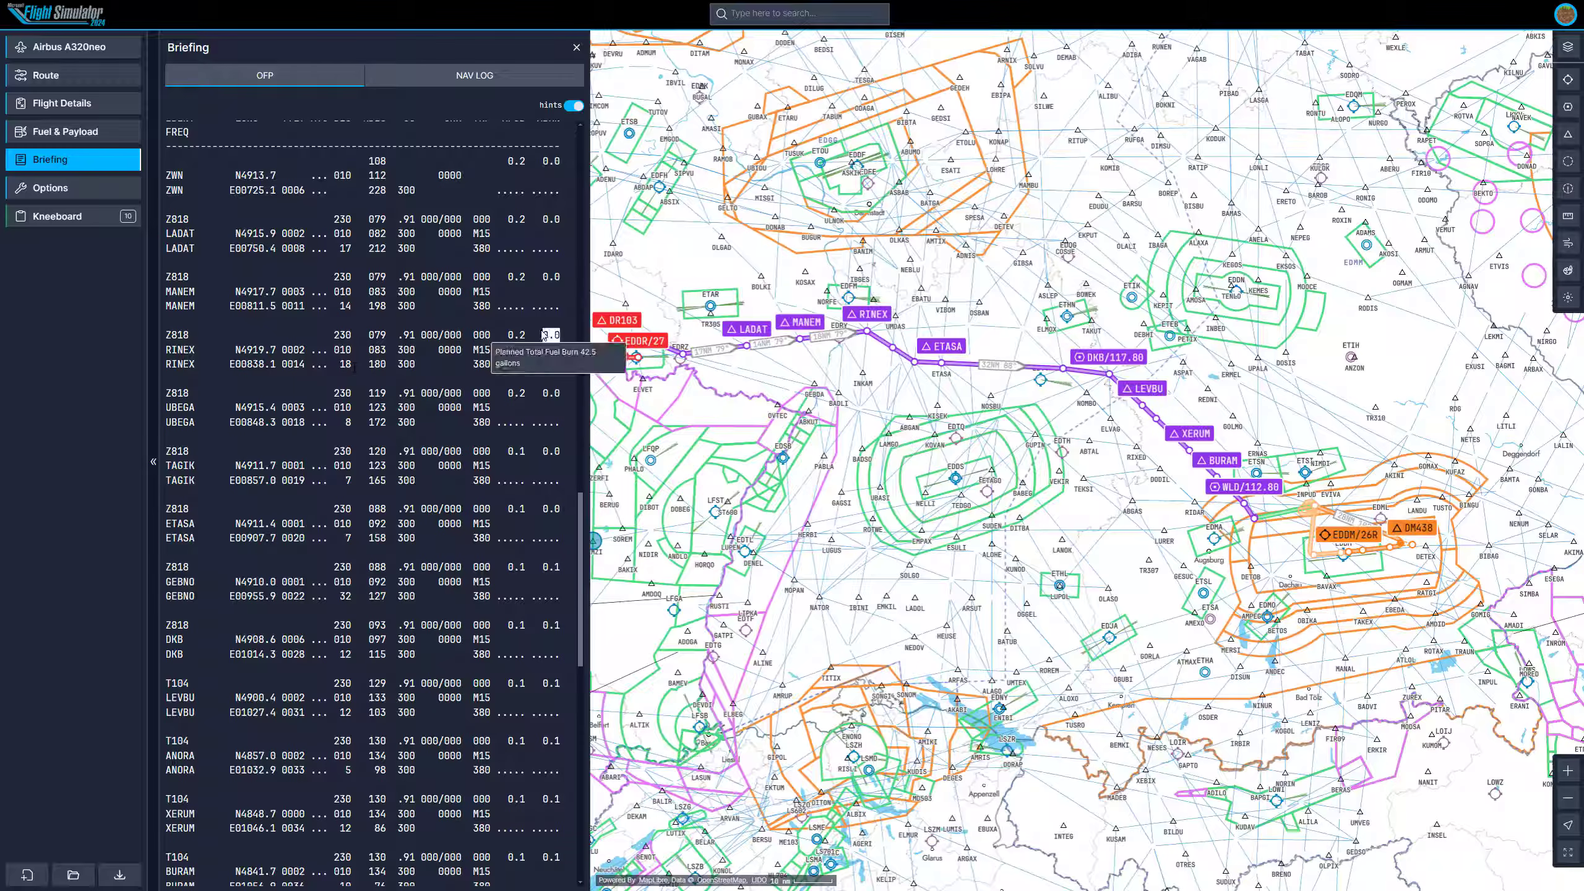
scroll(523, 249, "up", 1)
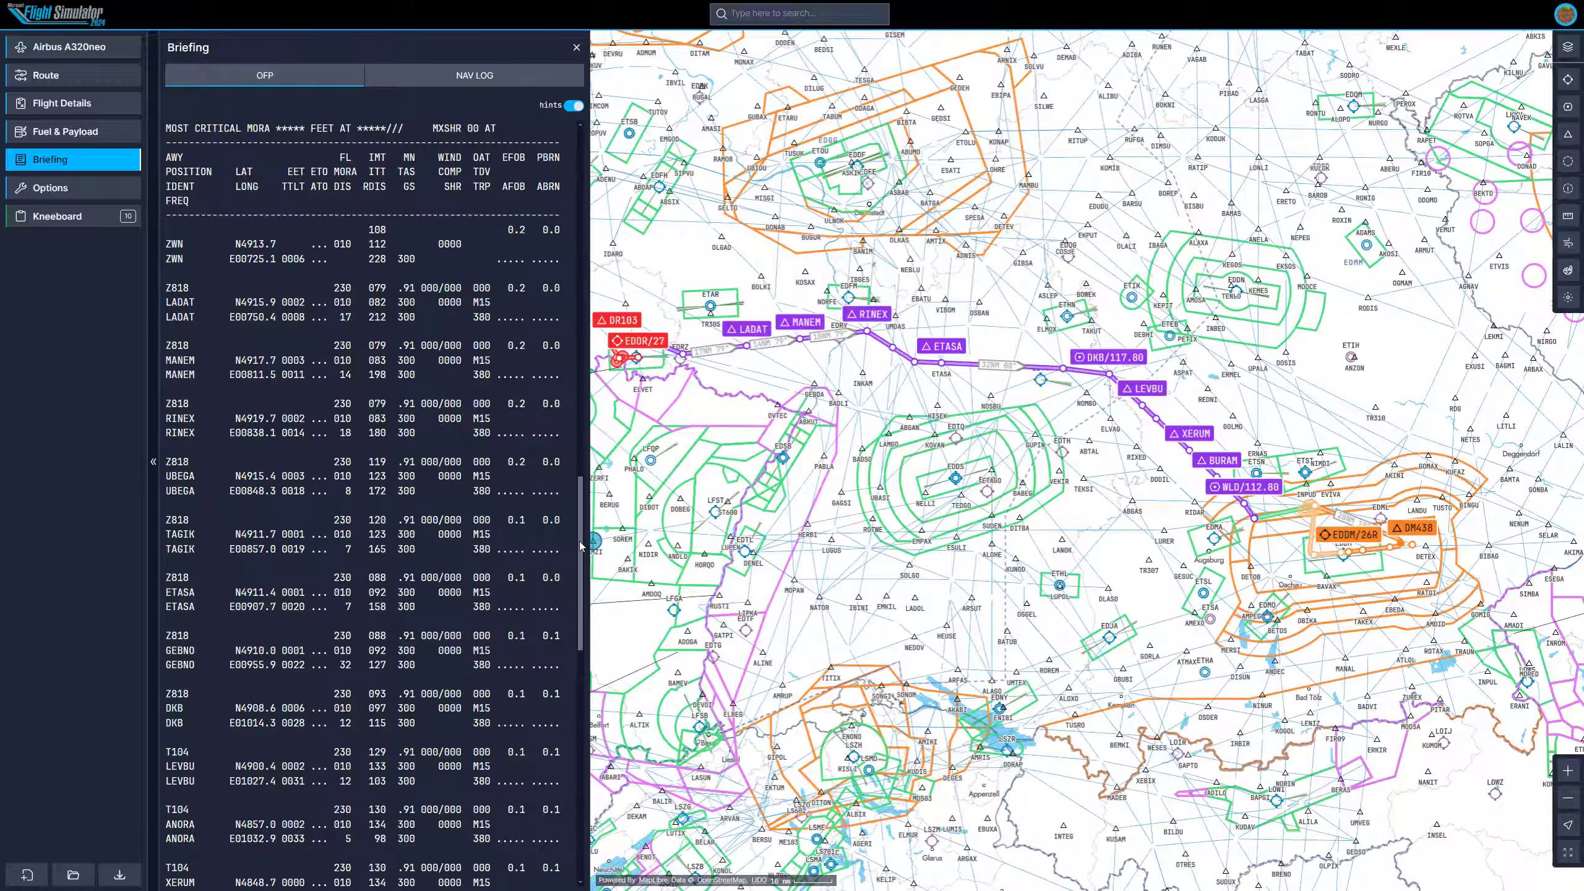
left_click_drag(580, 546, 588, 702)
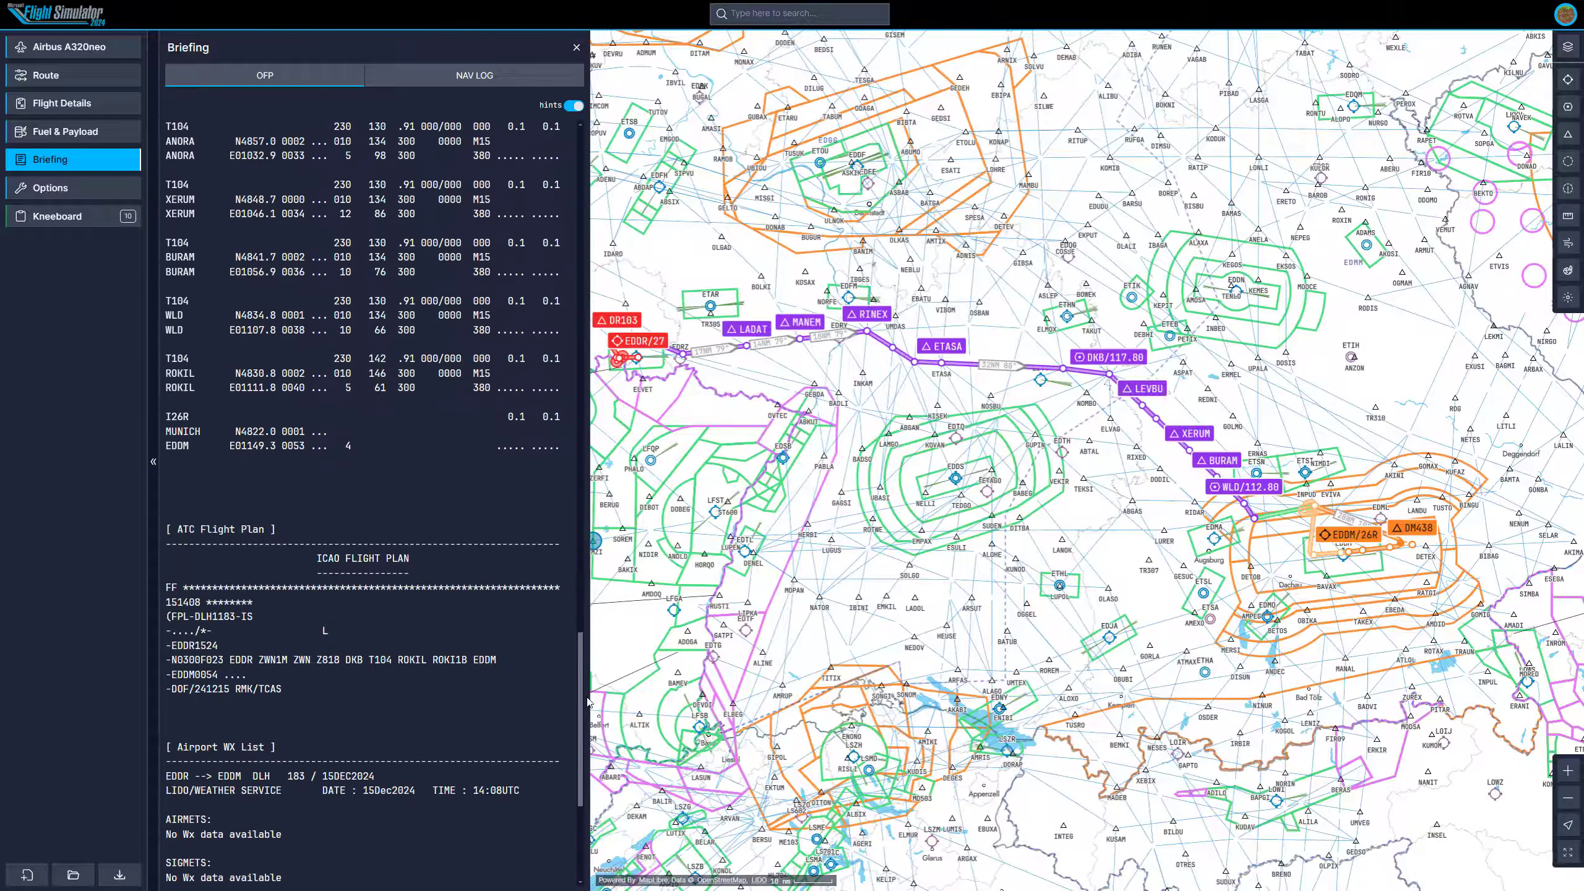
scroll(423, 560, "down", 2)
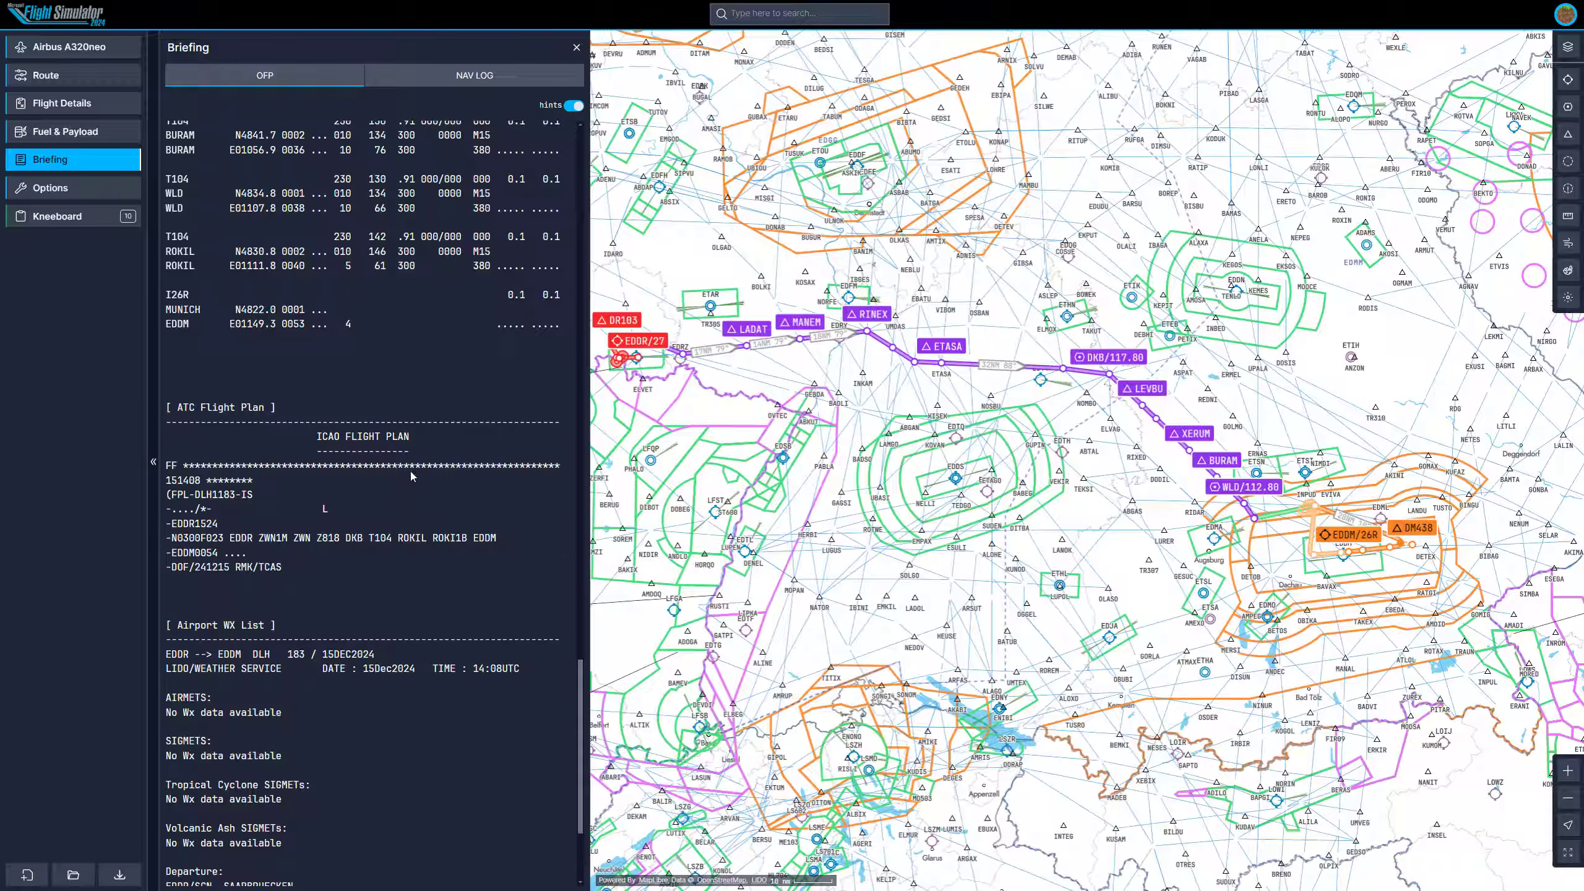
scroll(283, 487, "down", 1)
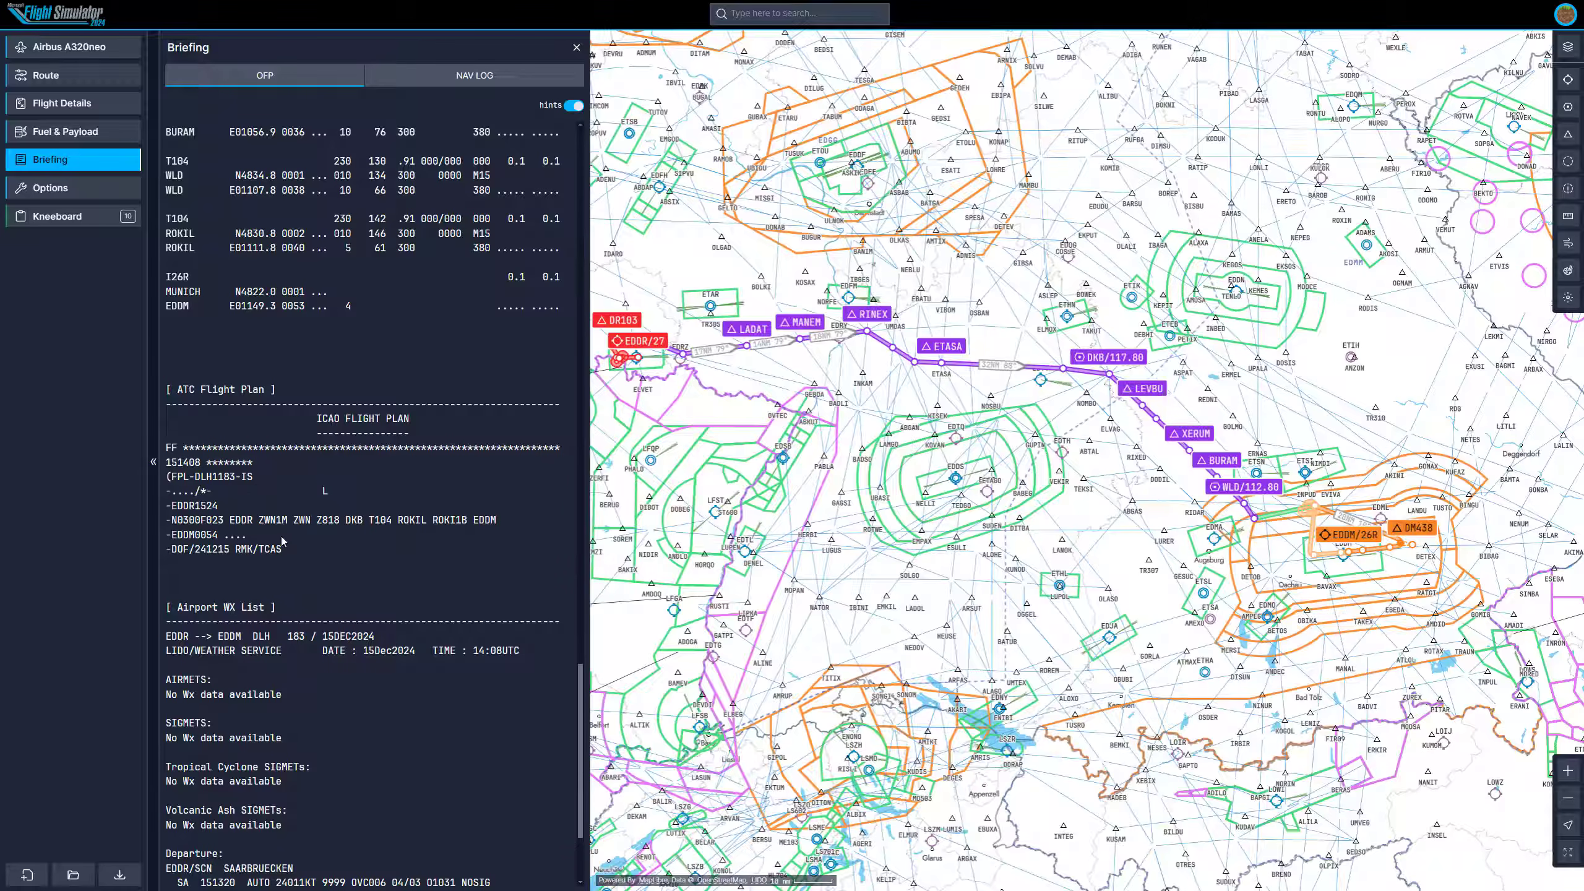
scroll(295, 547, "down", 1)
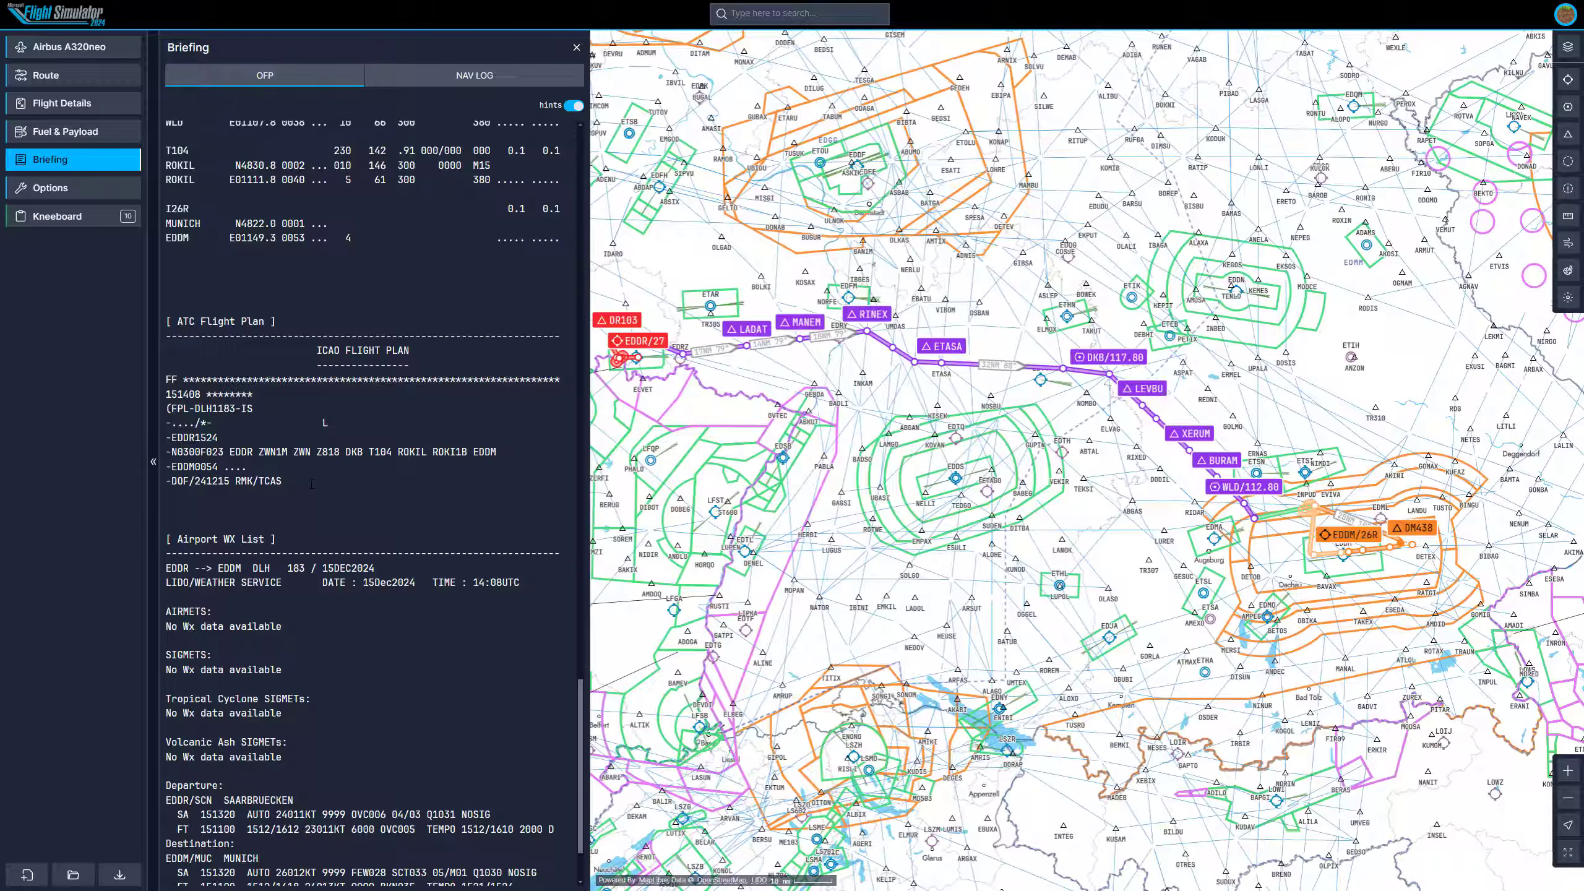
scroll(312, 483, "down", 2)
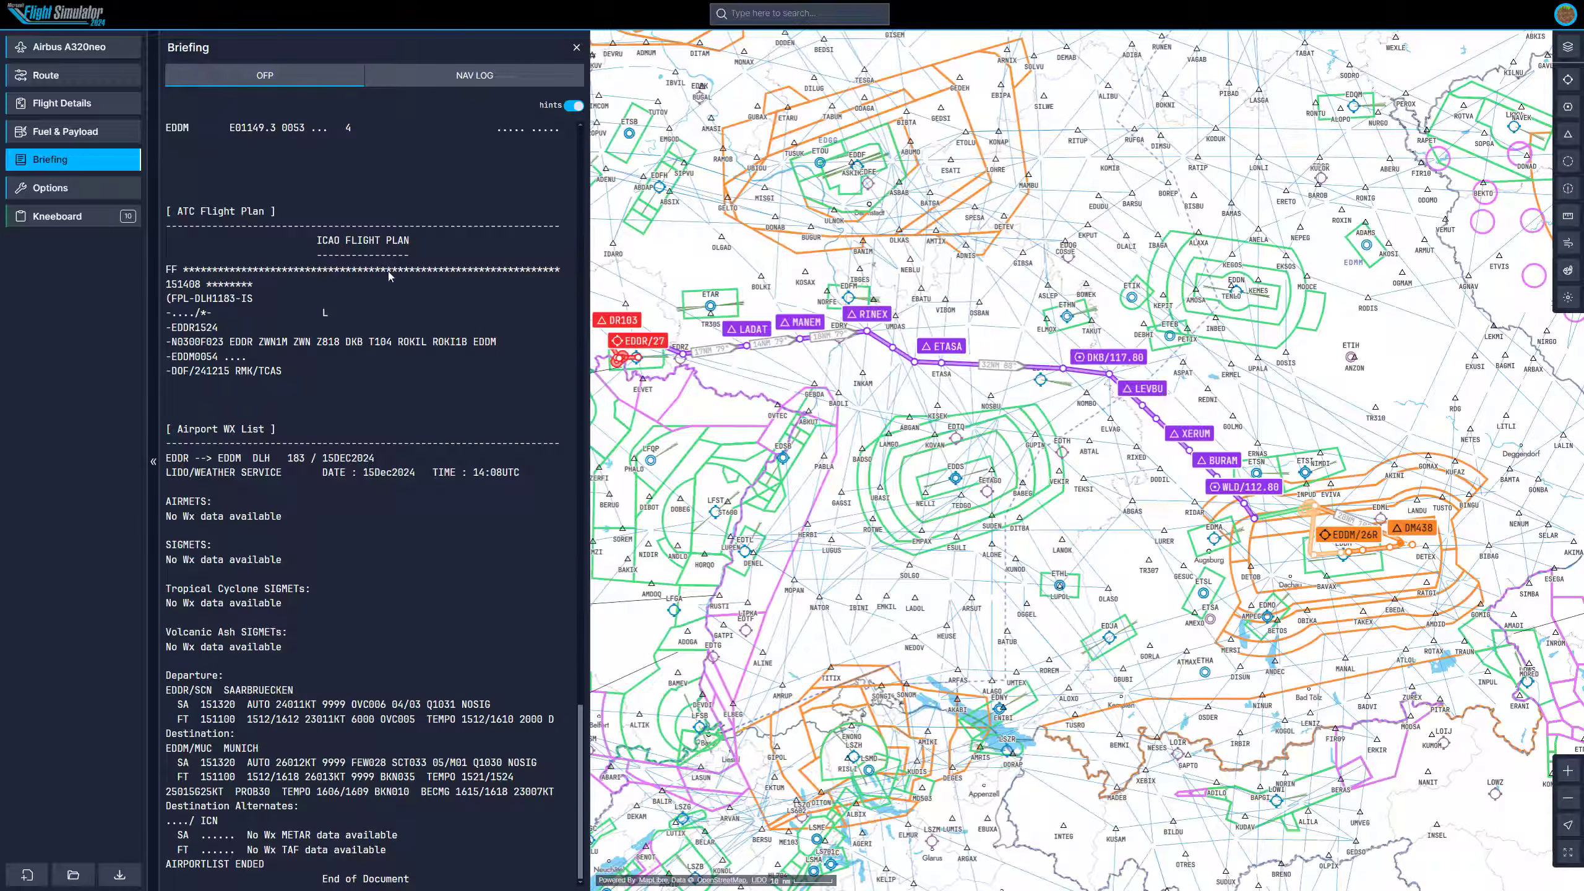
Switch to the navigation log and scroll through its waypoint entries.
left_click(462, 79)
scroll(399, 431, "down", 10)
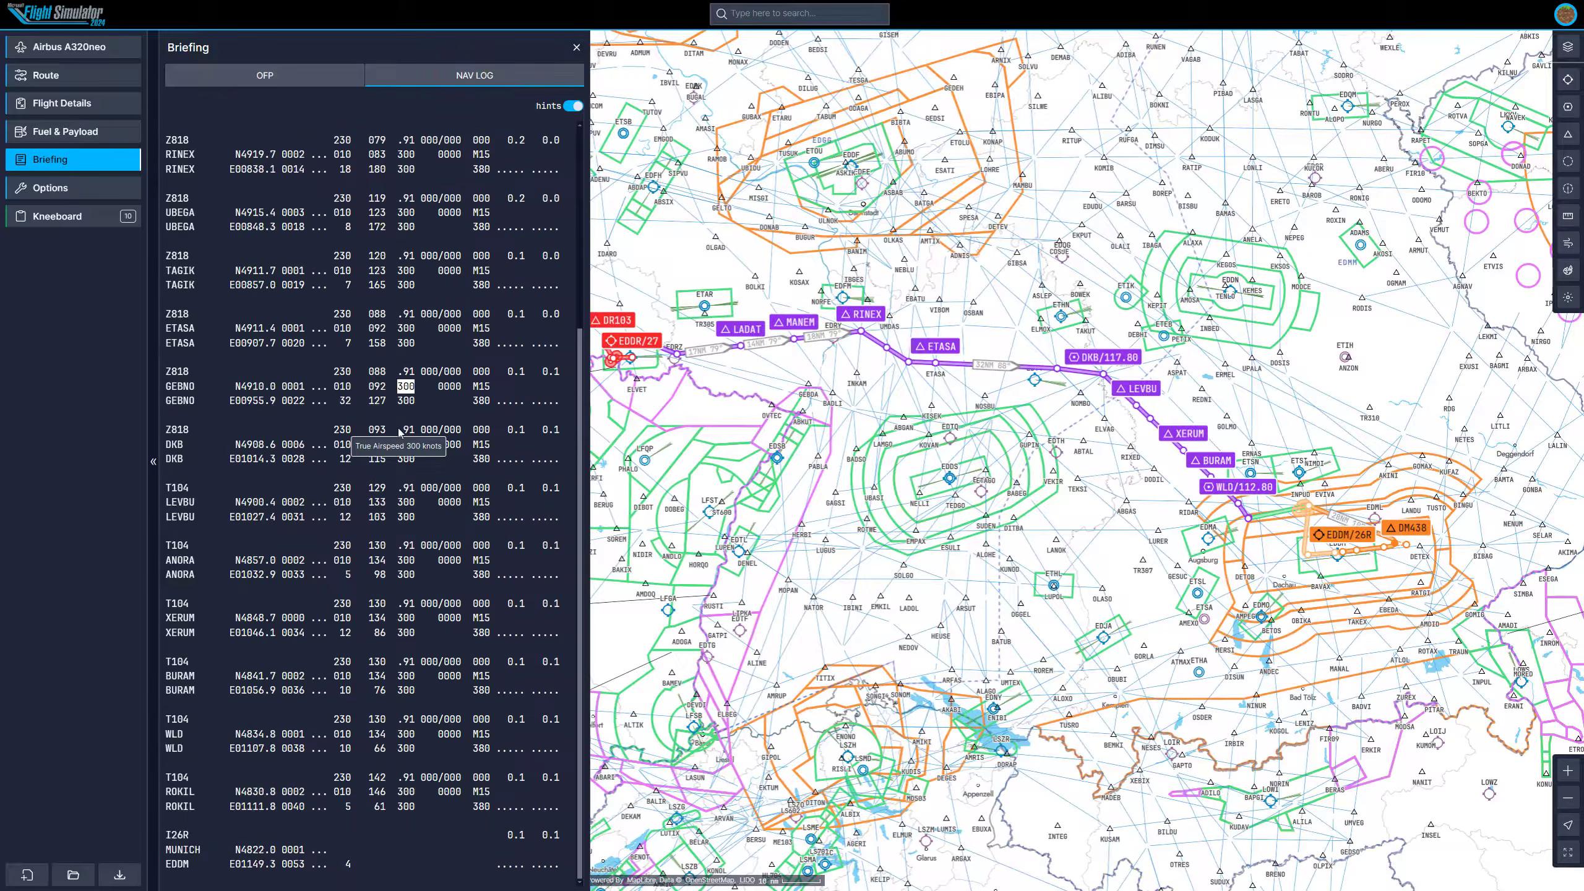
scroll(399, 433, "up", 5)
scroll(399, 433, "down", 5)
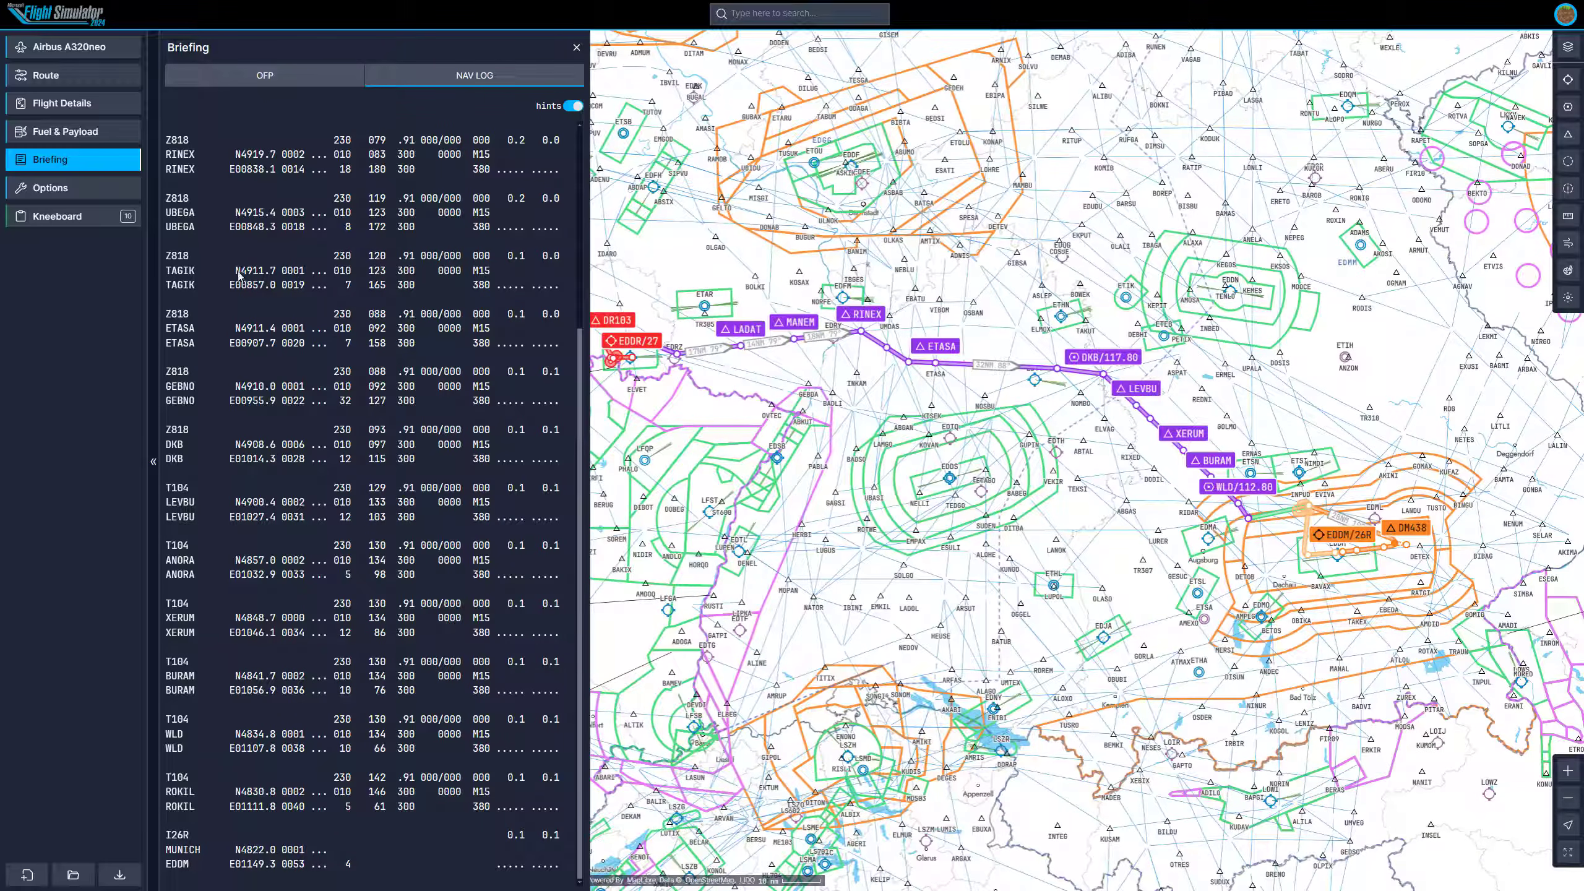
Open the planner options and set the weight units to kg.
left_click(89, 189)
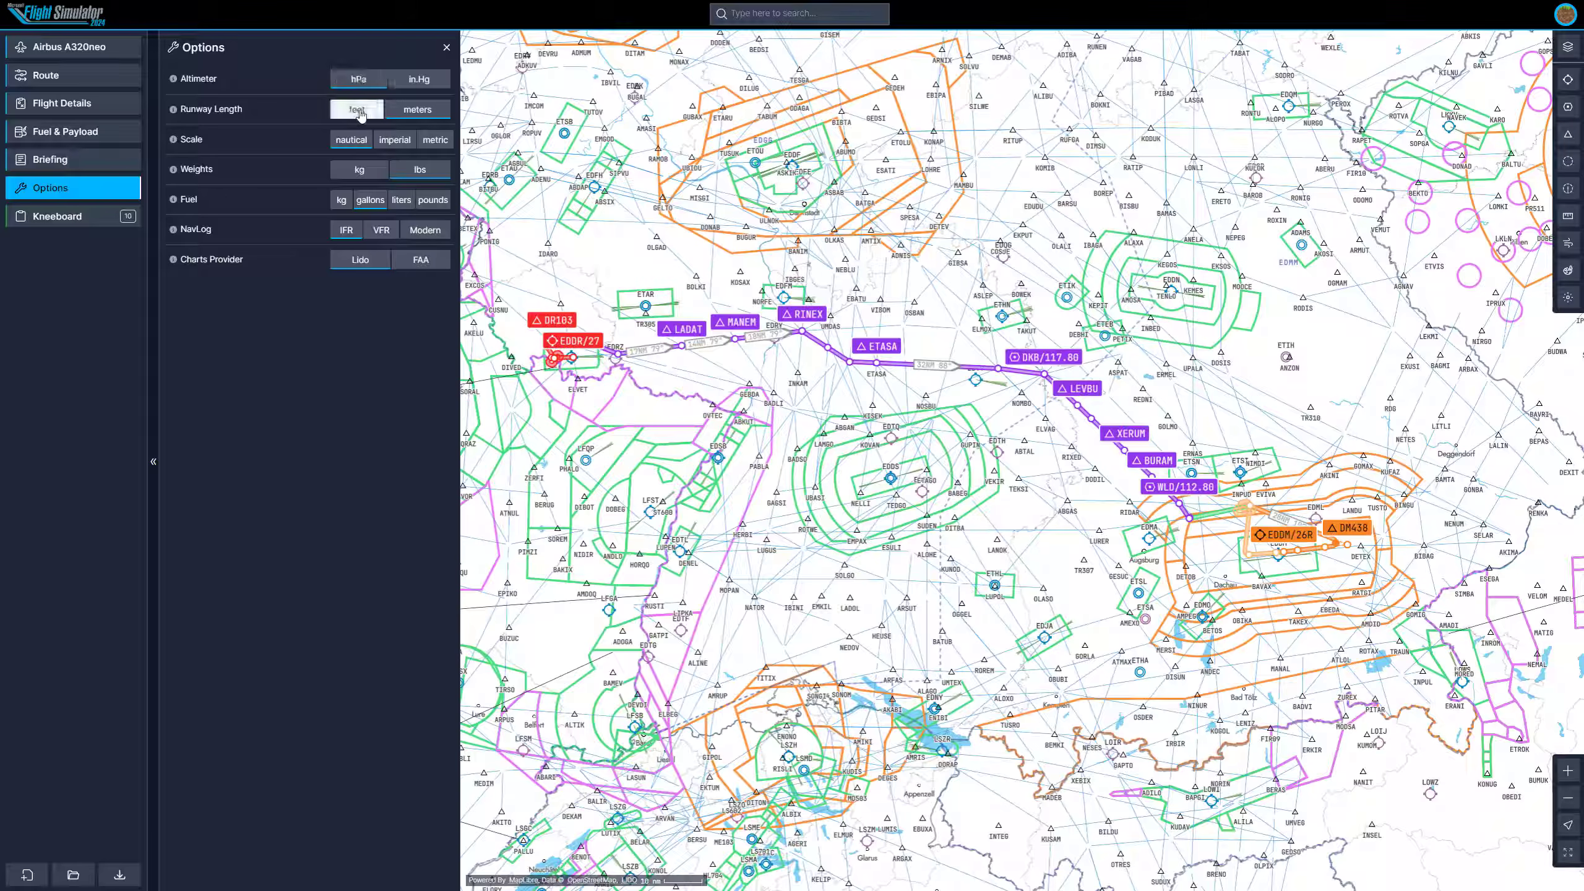
left_click(361, 169)
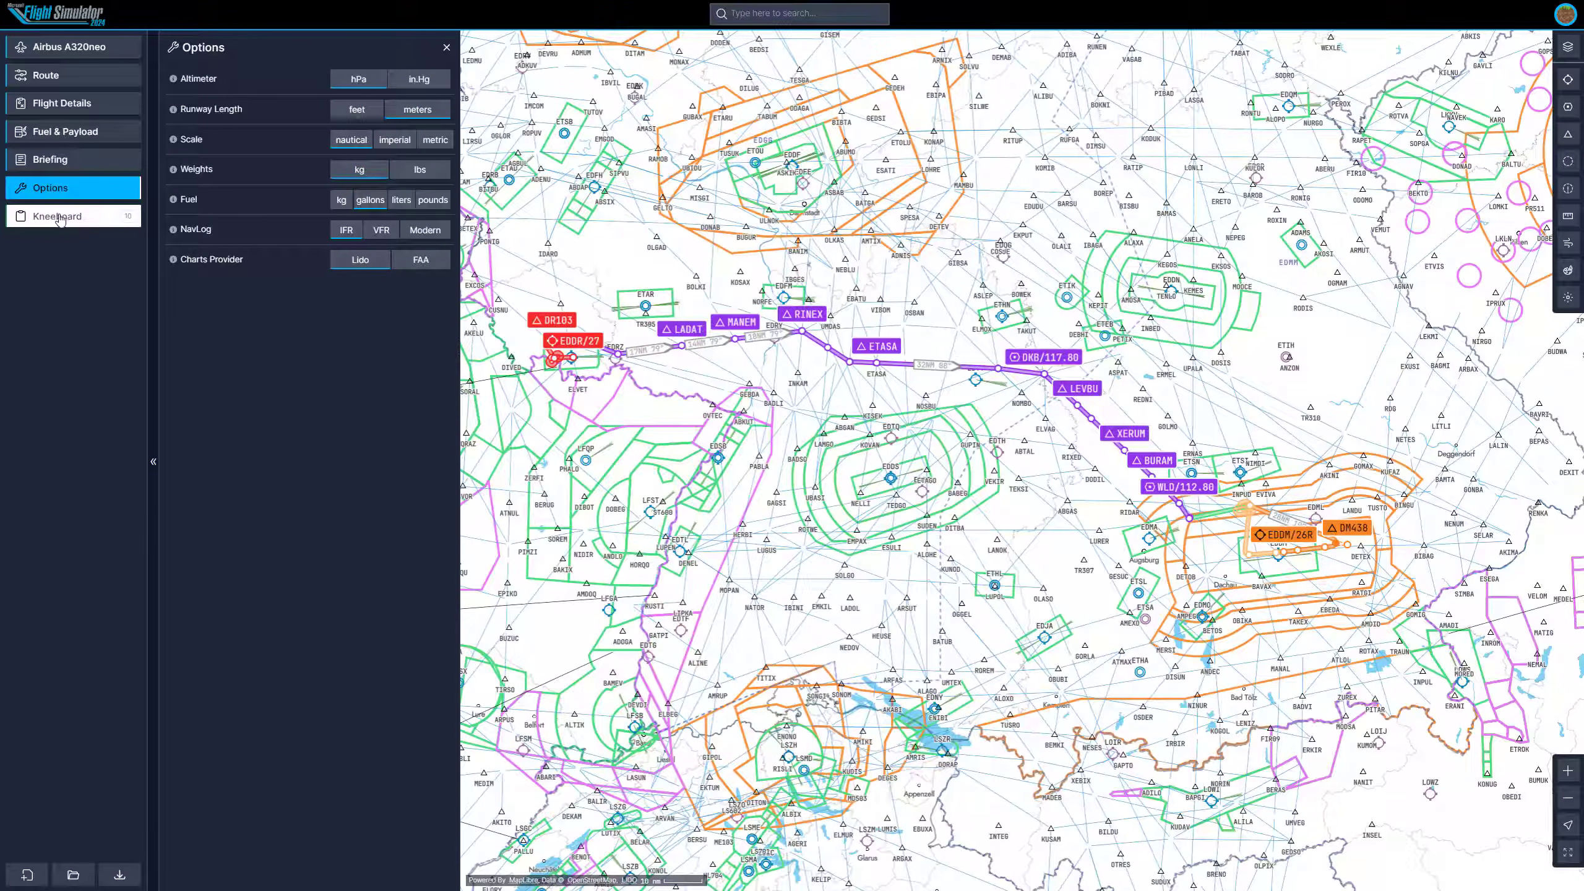
Open the kneeboard and preview the EDDR ground, facility and RNAV SID runway 27 charts.
left_click(94, 222)
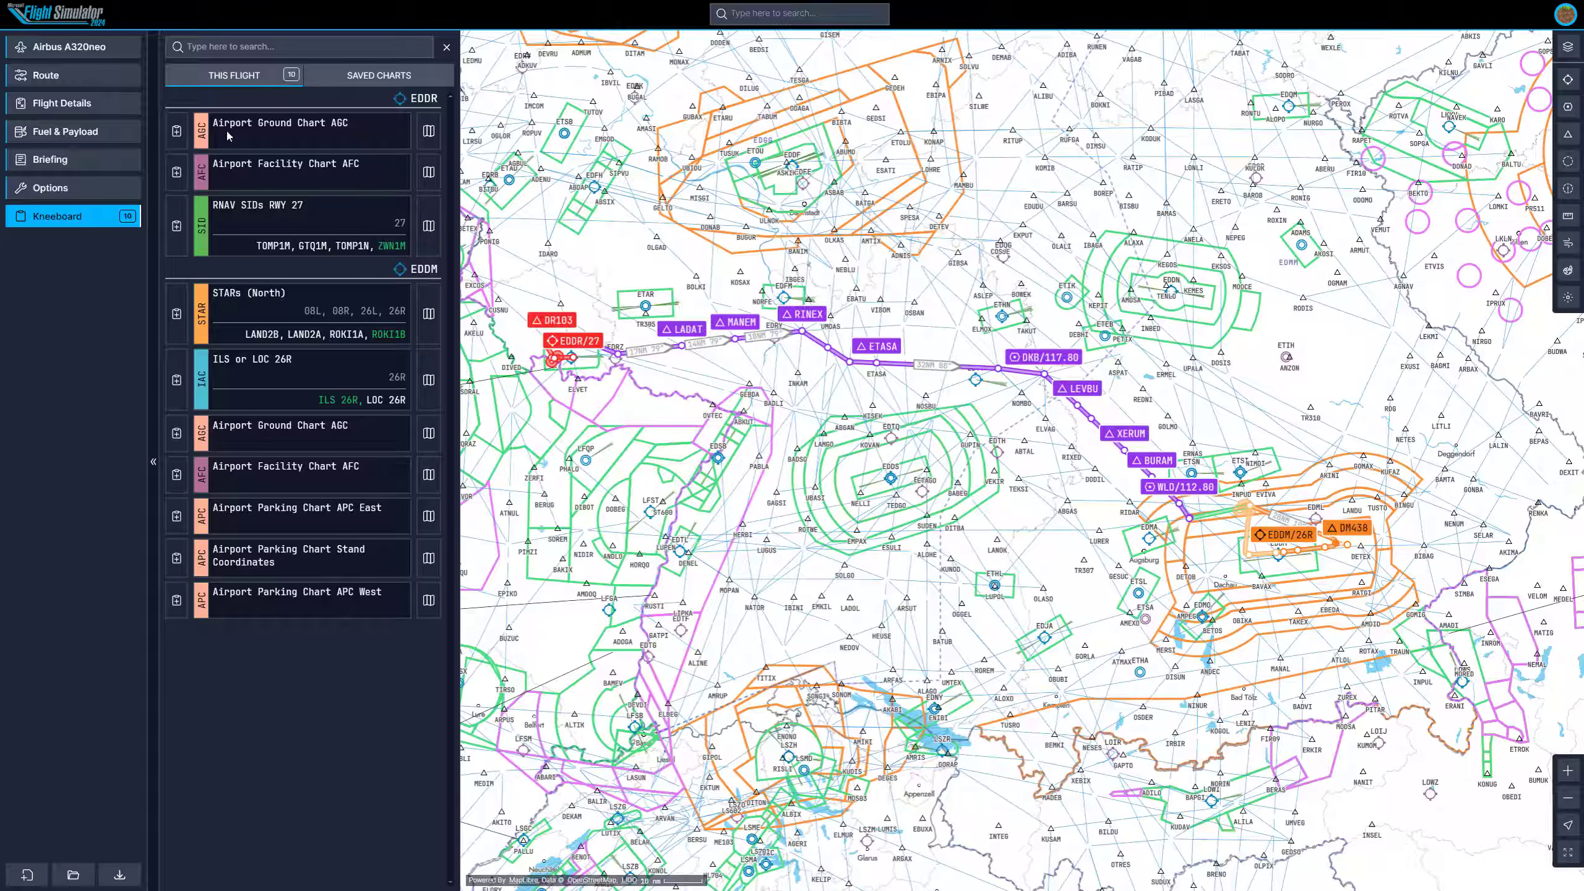
left_click(428, 131)
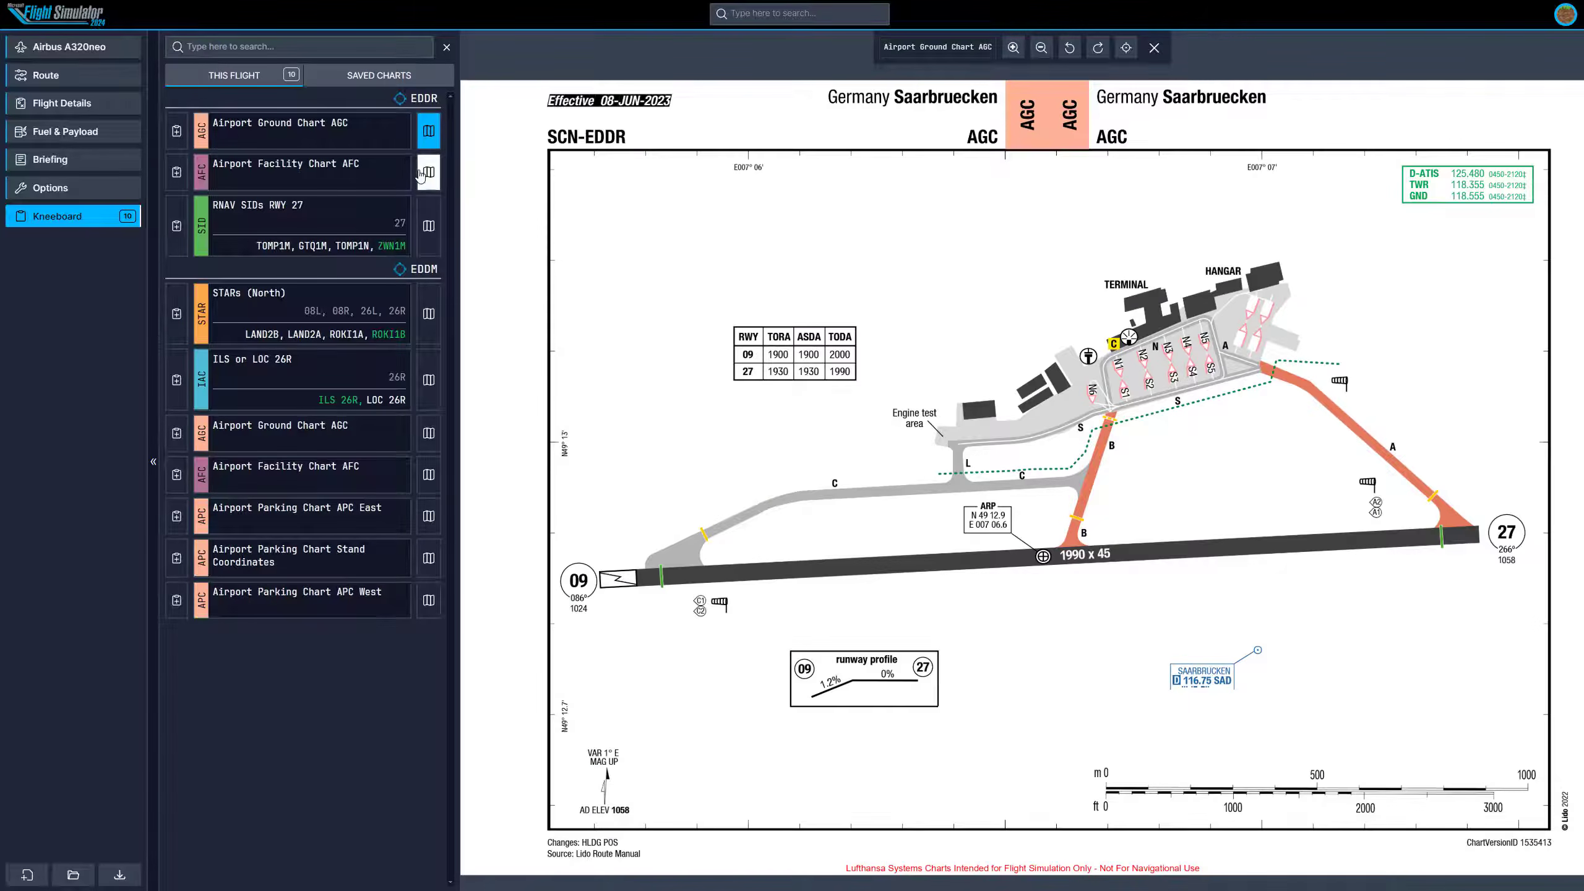
left_click(420, 172)
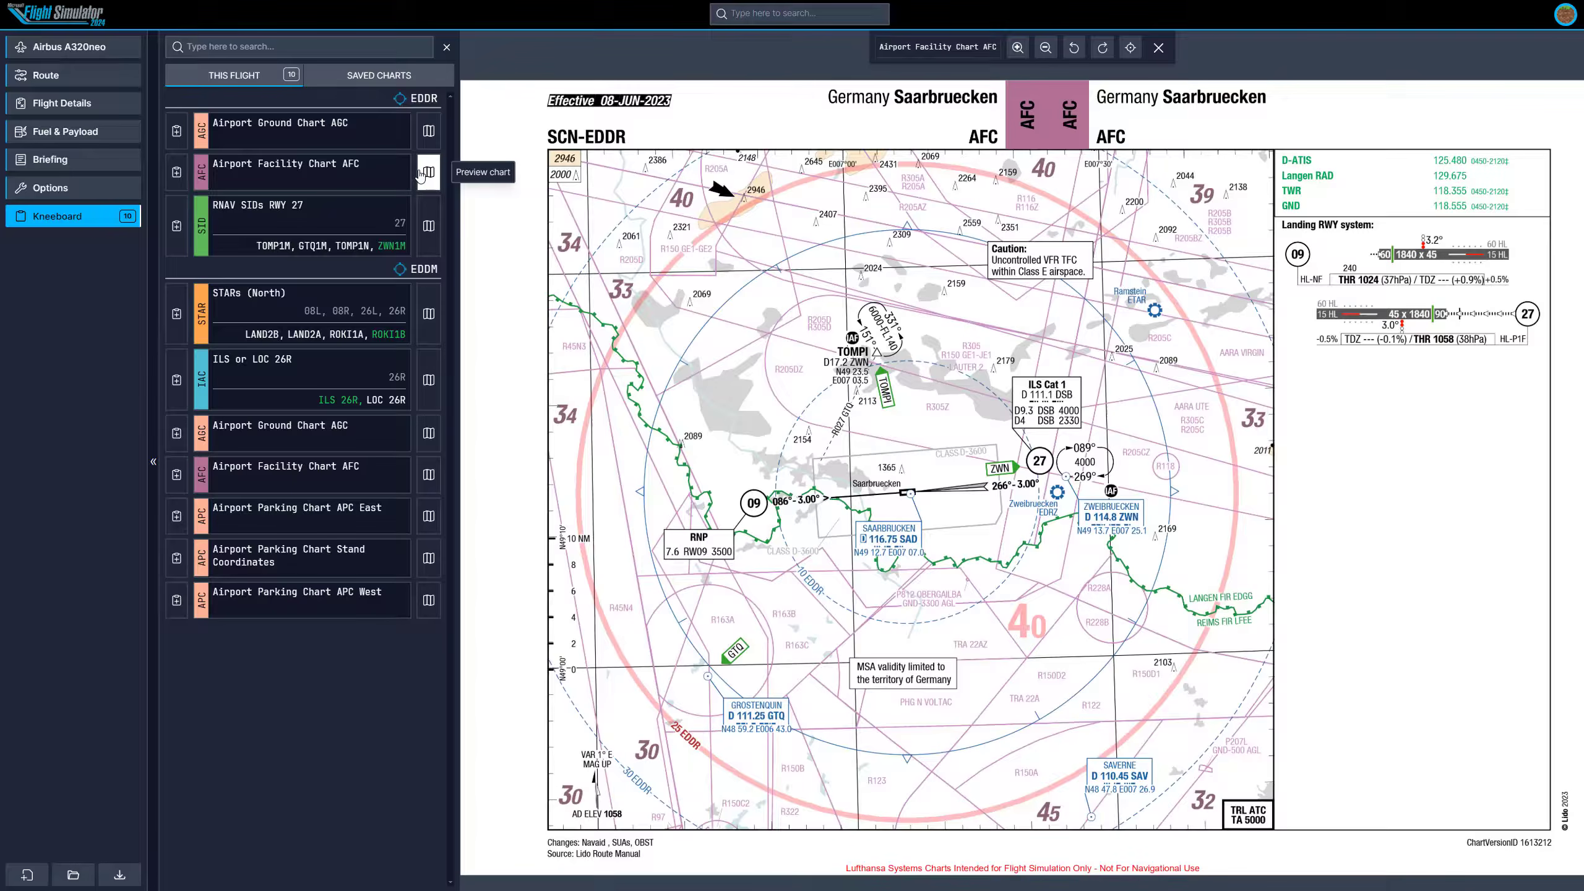
left_click(426, 219)
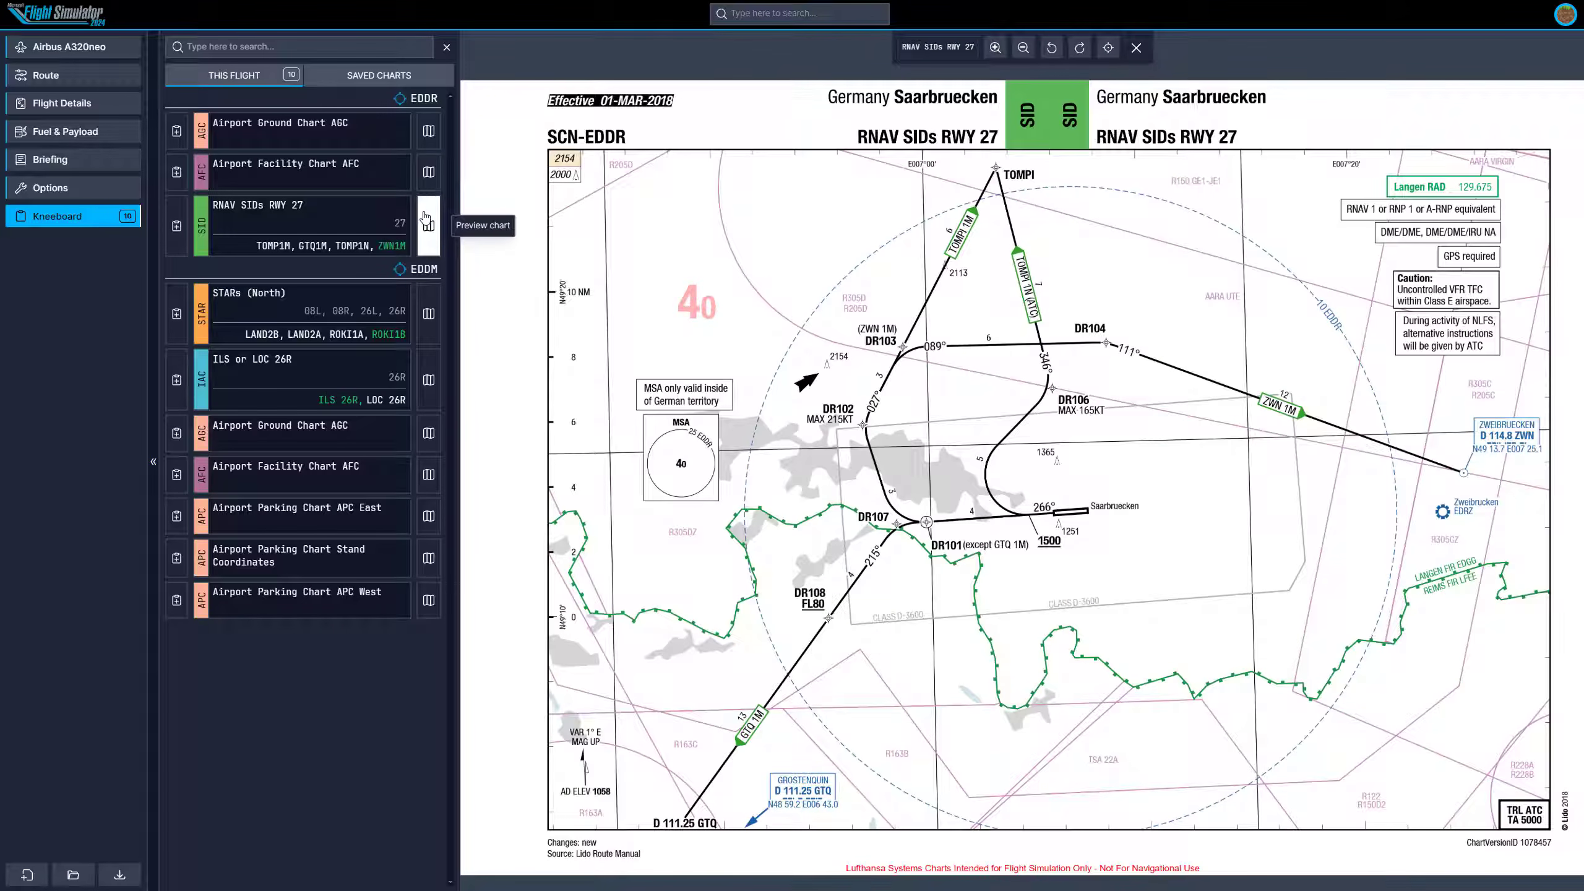
Preview the EDDM STAR, ILS 26R, ground and parking APC East charts.
left_click(425, 313)
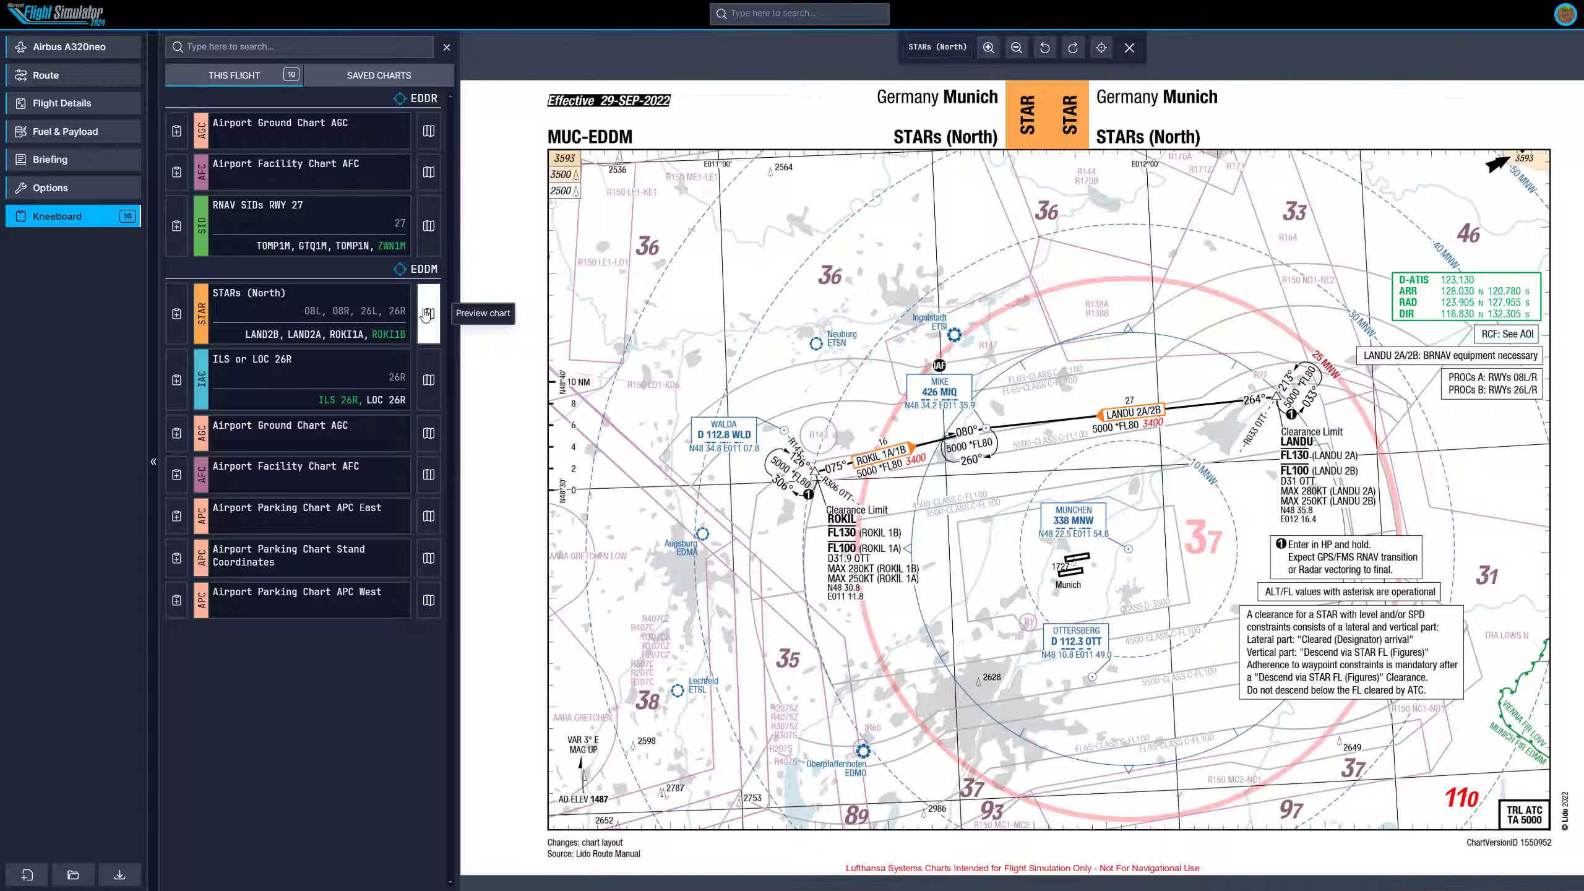
left_click(428, 380)
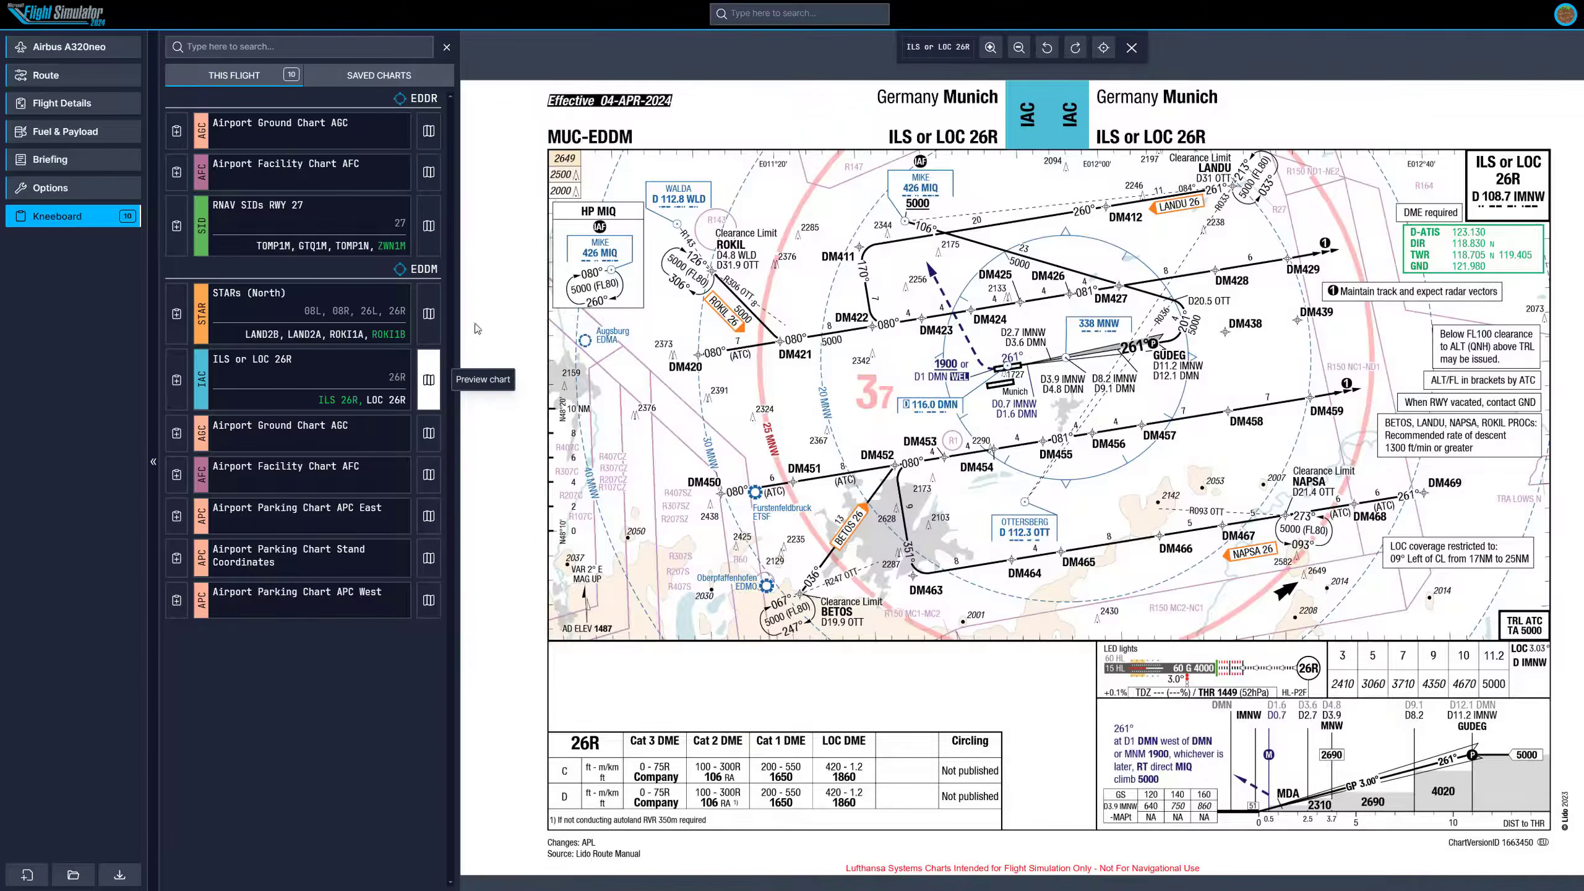
left_click(433, 440)
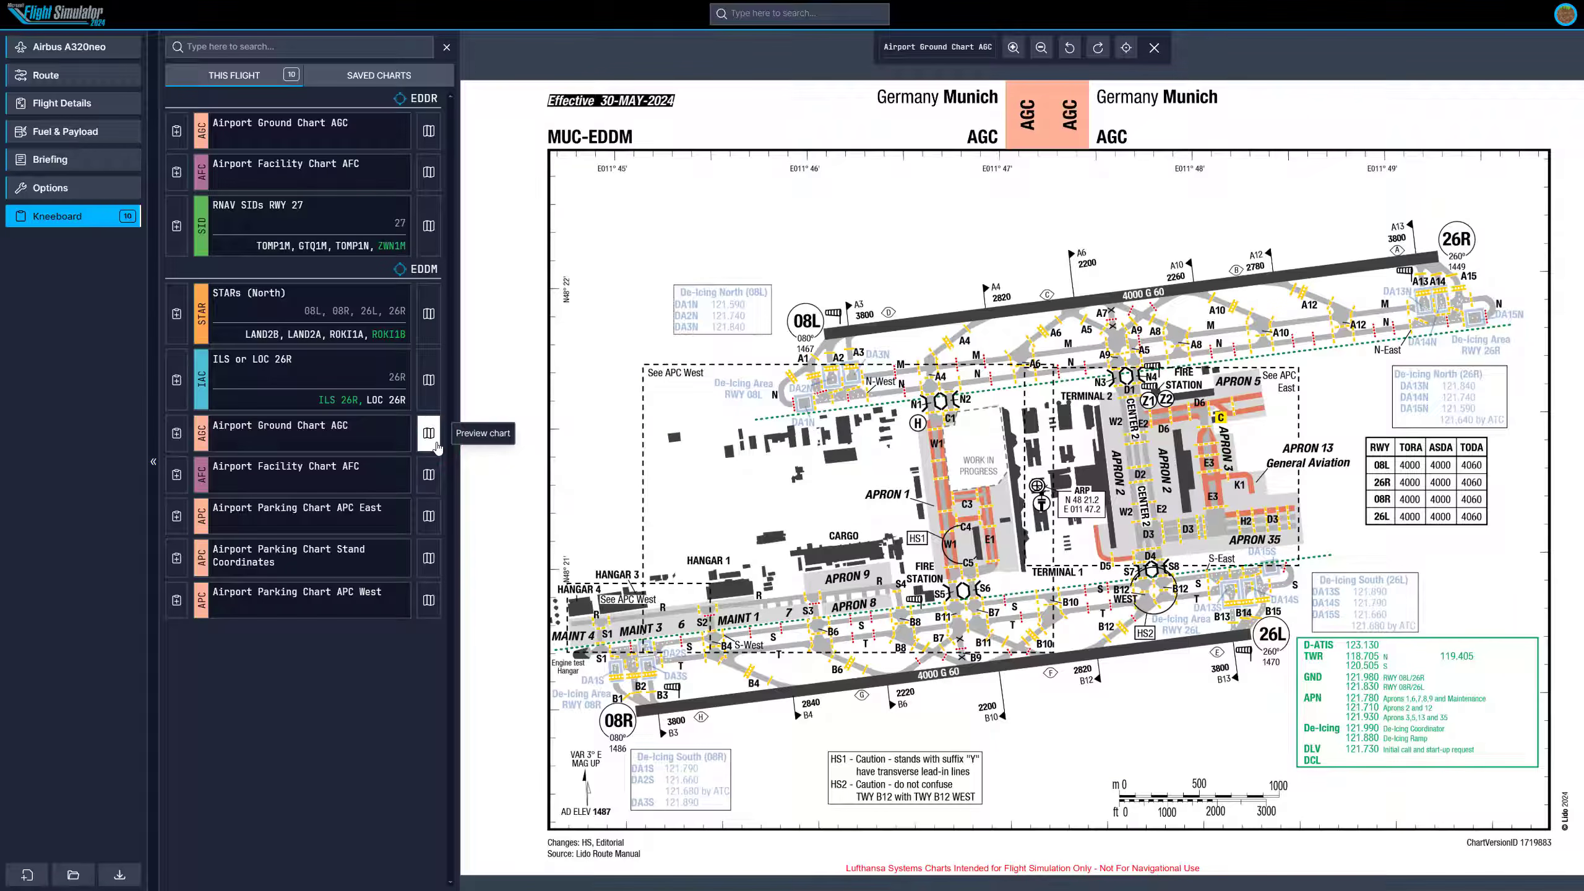
left_click(434, 517)
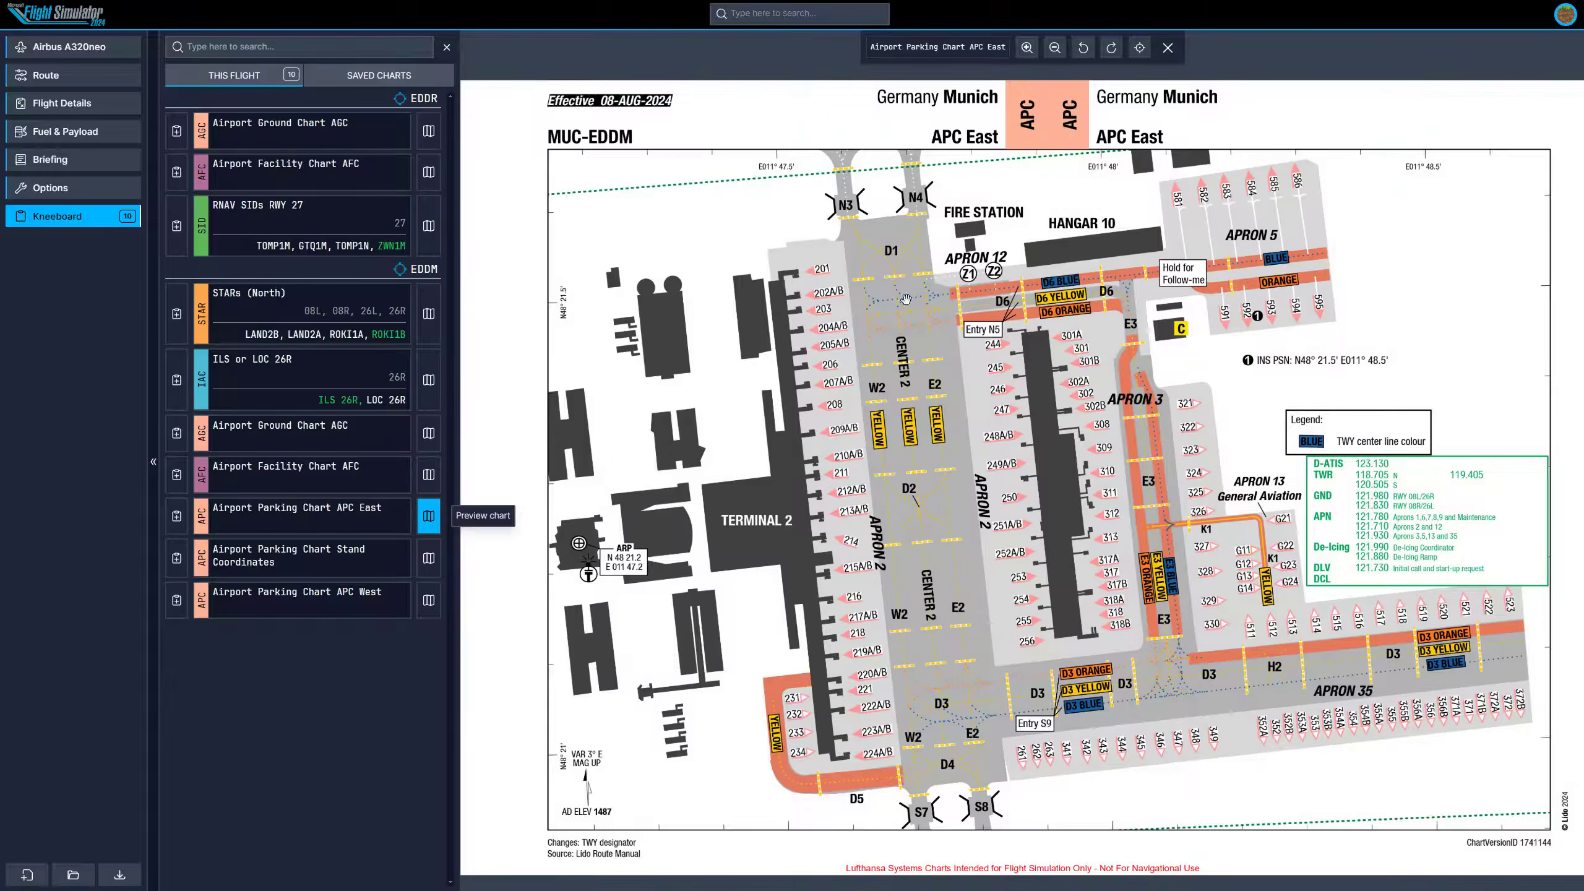